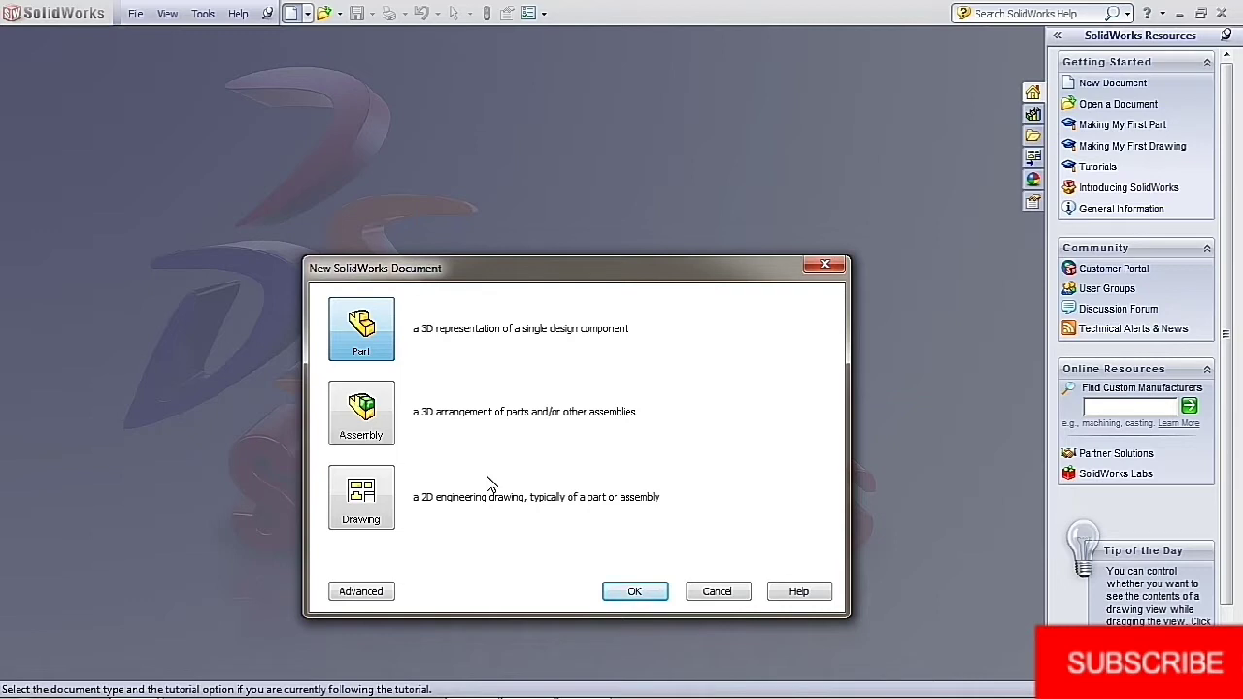
# Create a new part document and start a sketch on the Top Plane
pyautogui.click(619, 594)
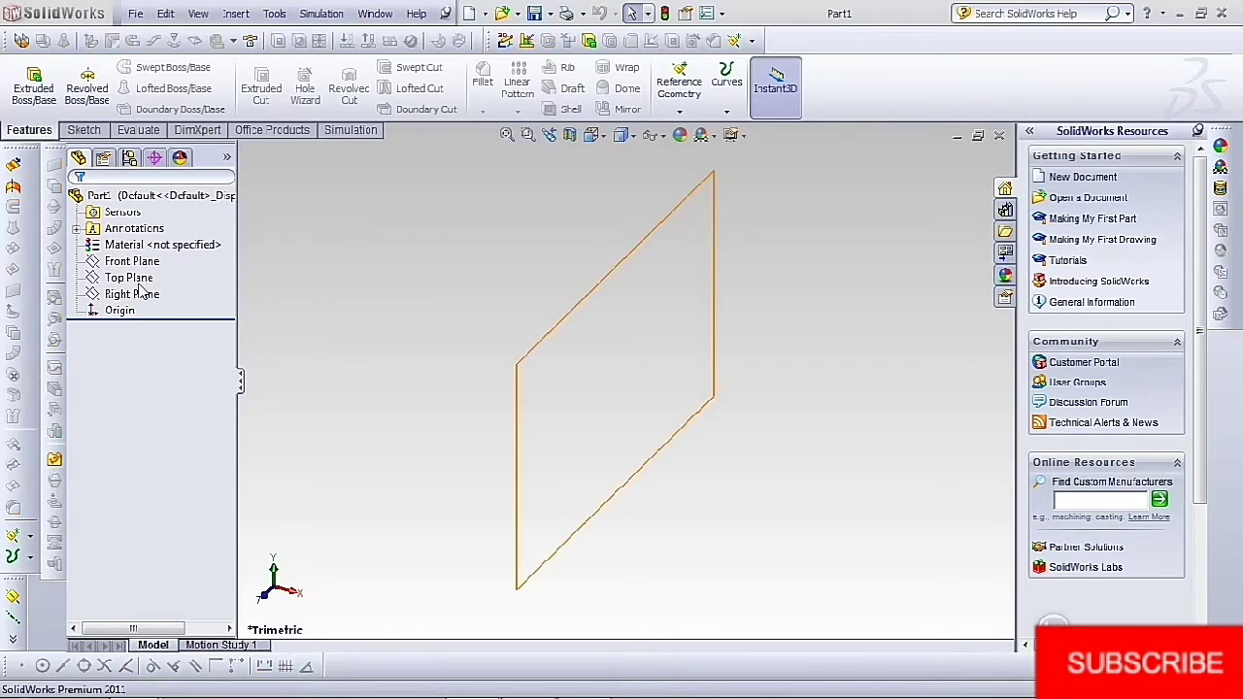
pyautogui.click(129, 278)
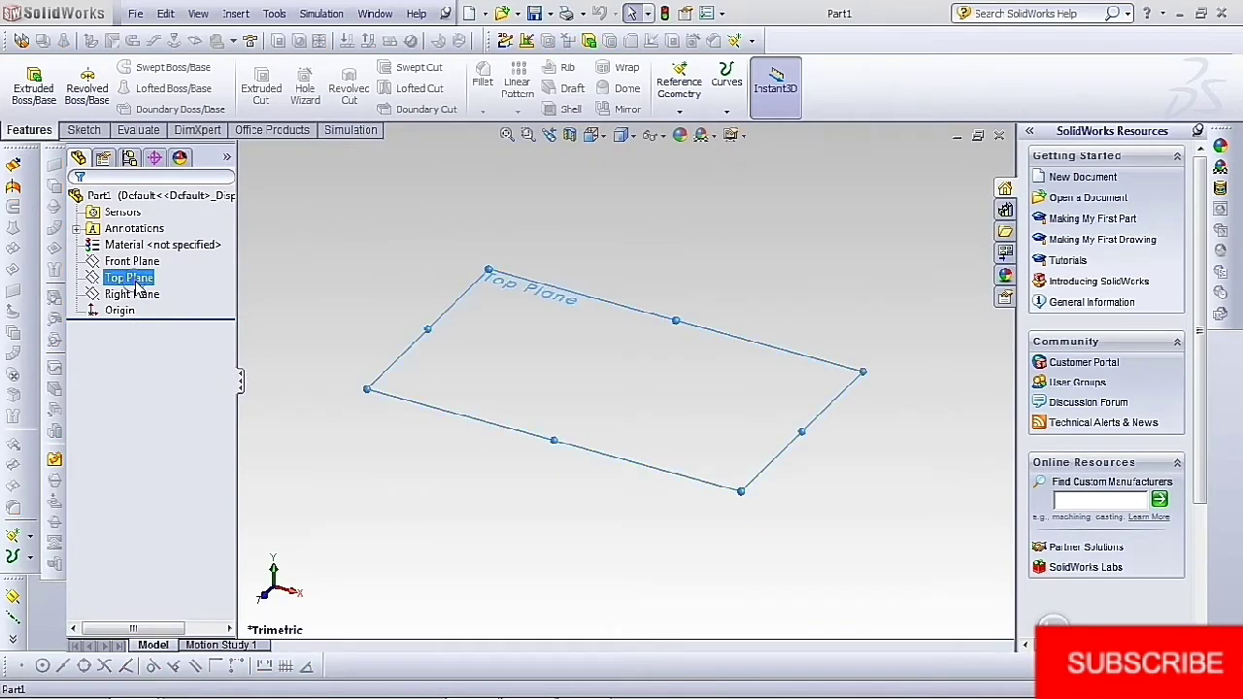
pyautogui.click(148, 256)
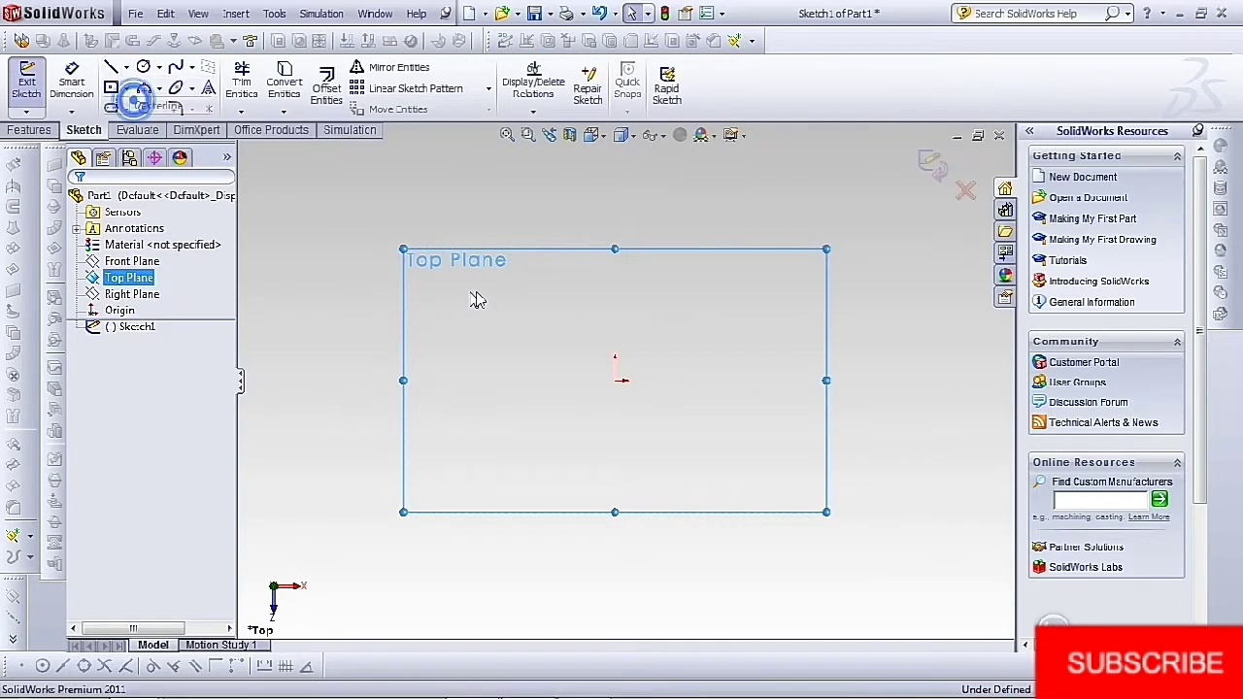
# Sketch a vertical construction centerline about 111 mm long passing through the origin
pyautogui.press('l')
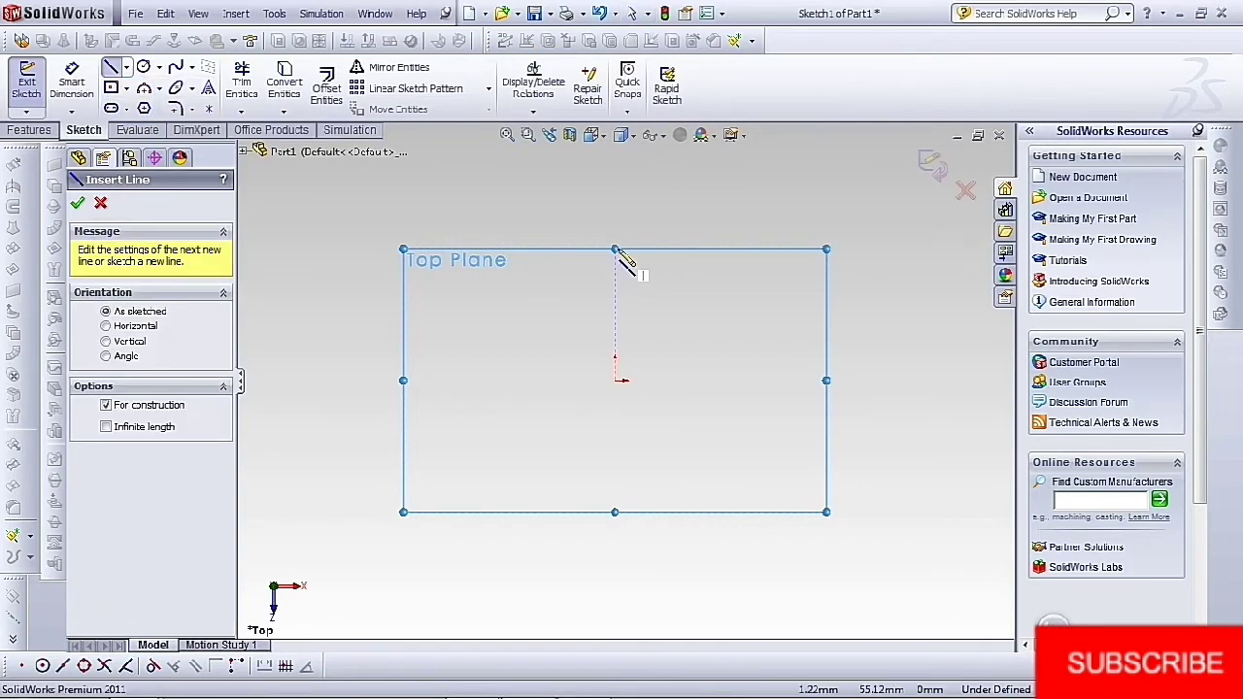
pyautogui.click(615, 251)
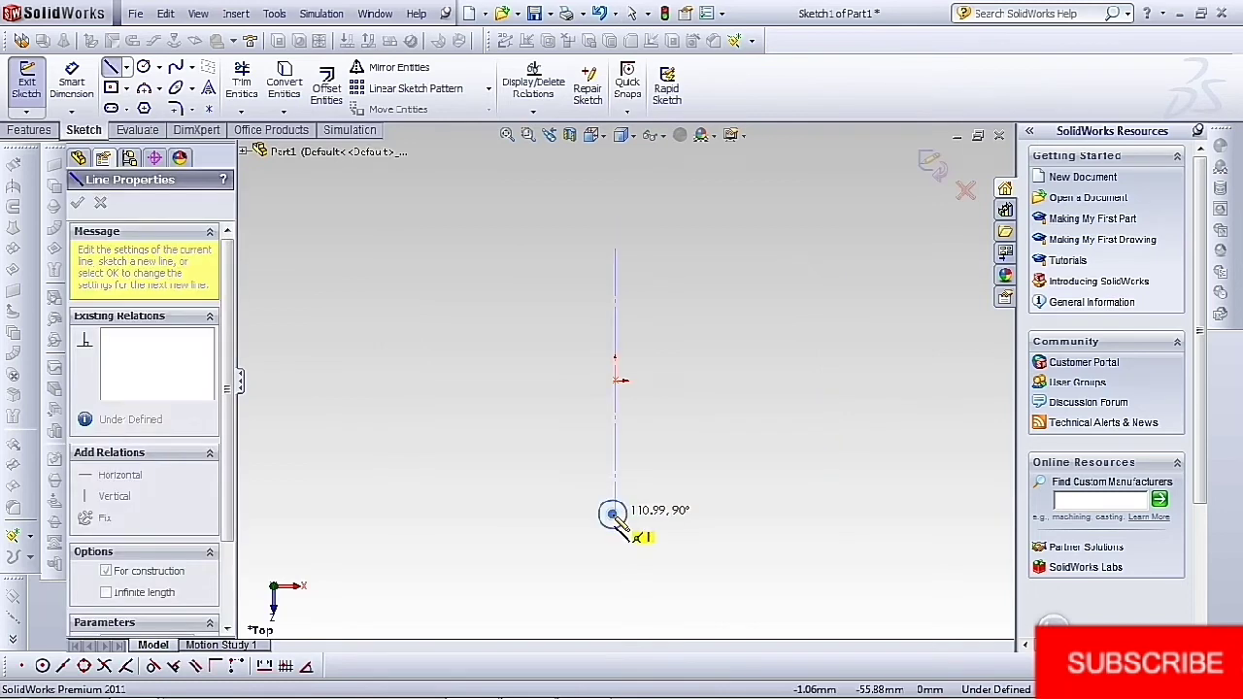
pyautogui.click(612, 515)
pyautogui.rightClick(615, 516)
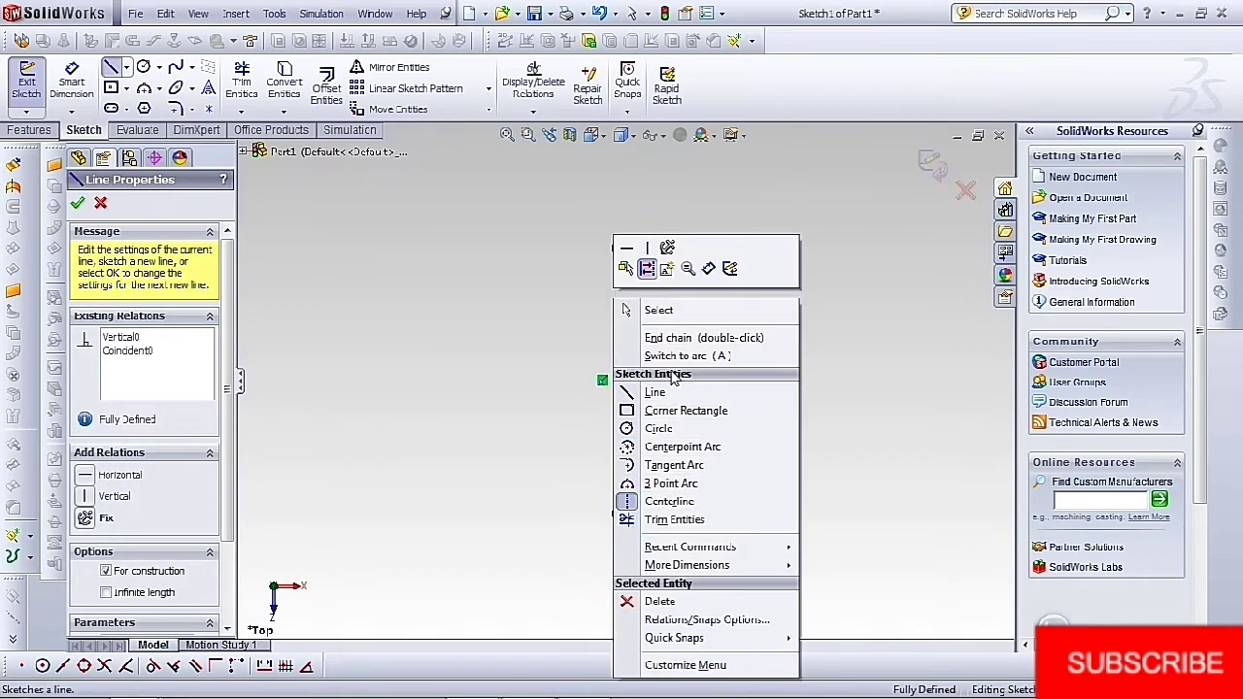
pyautogui.click(660, 310)
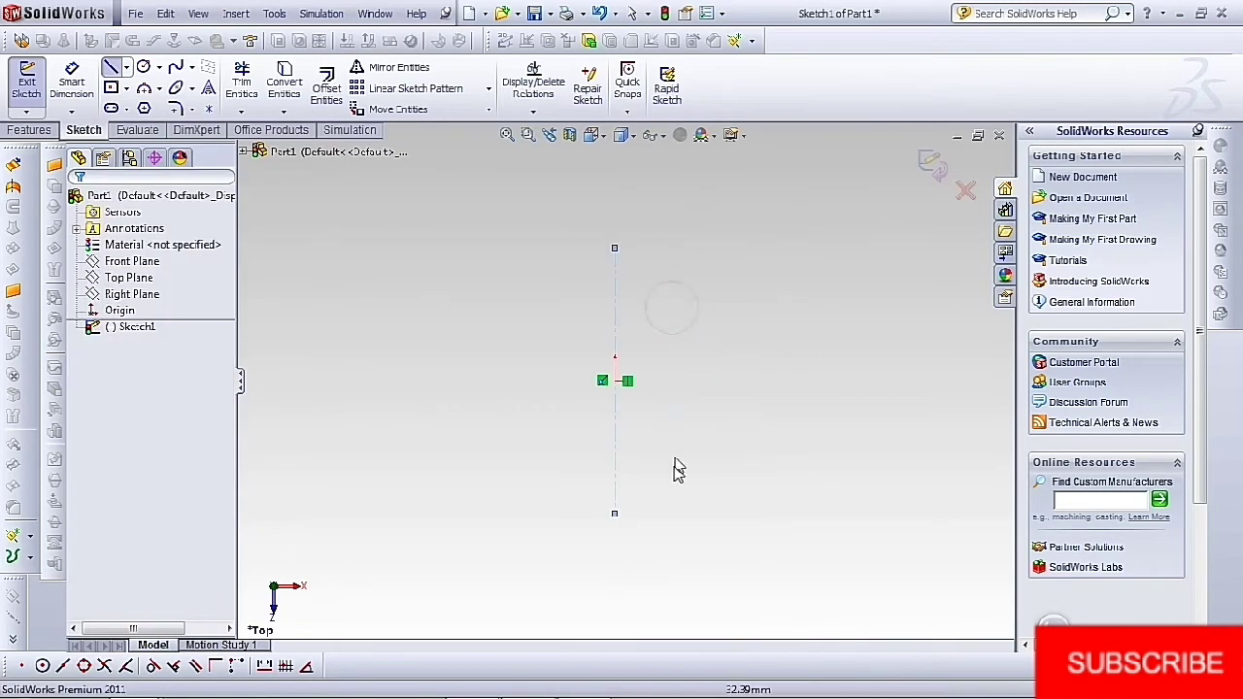
# Add a midpoint relation between the origin and the vertical centerline
pyautogui.click(615, 379)
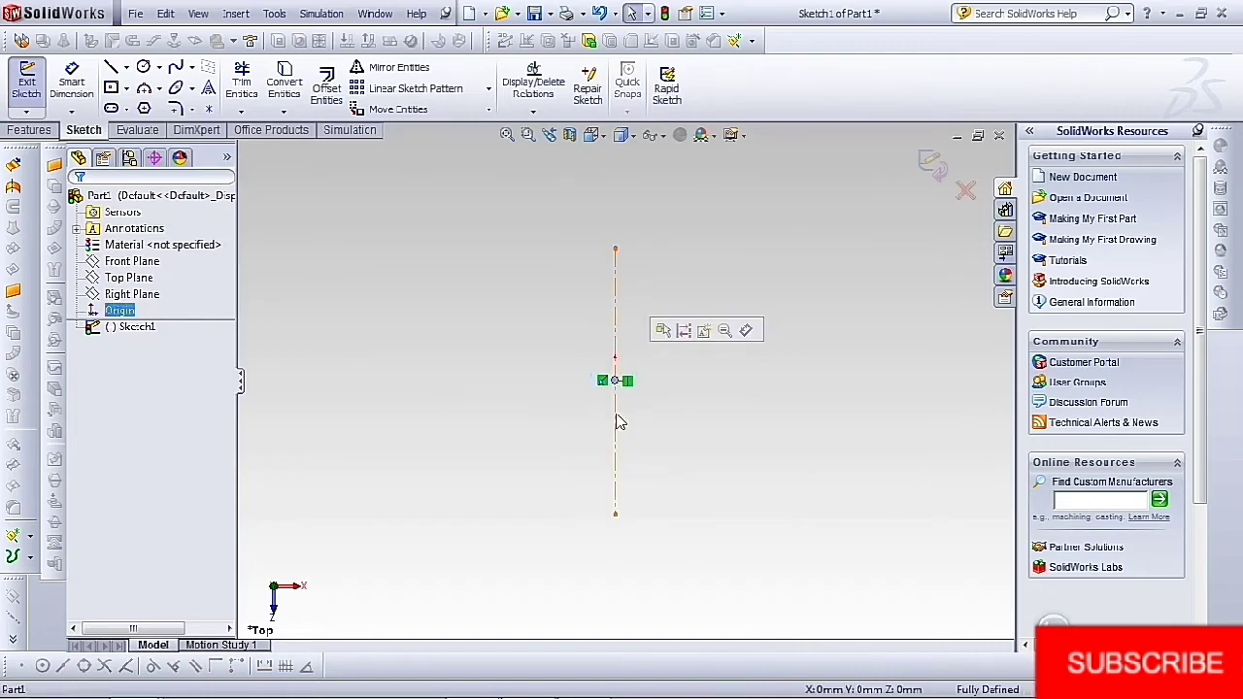
pyautogui.keyDown('ctrl'); pyautogui.click(617, 452); pyautogui.keyUp('ctrl')
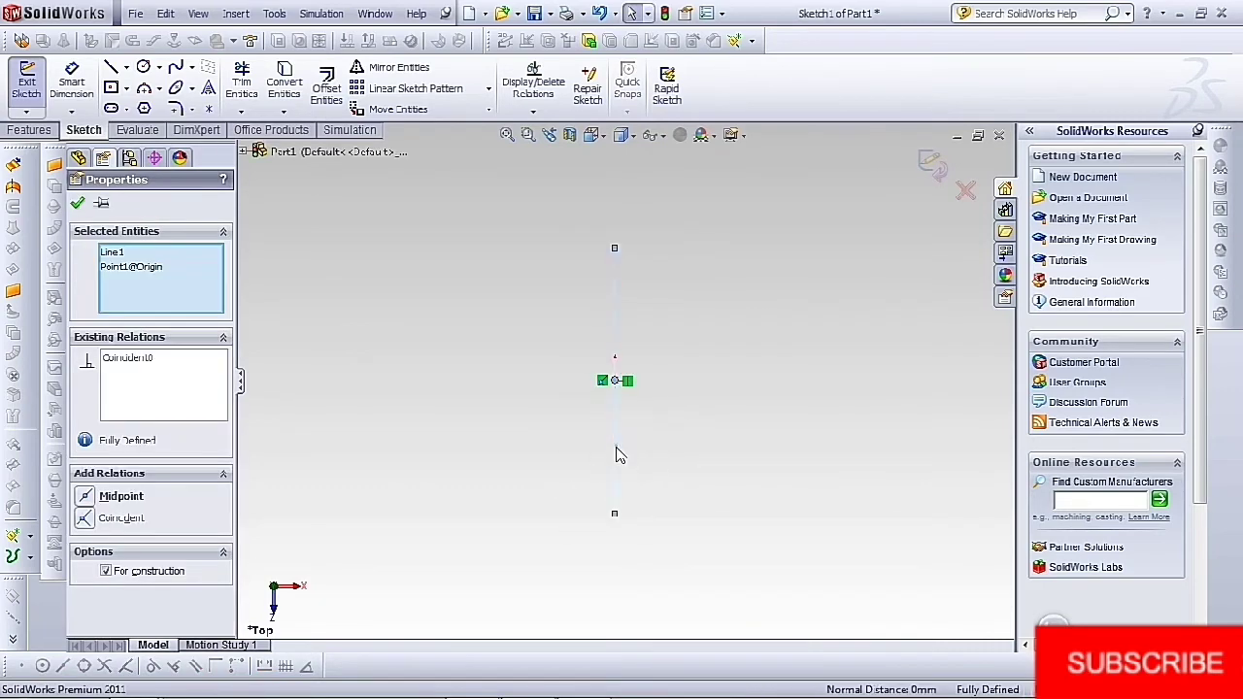
pyautogui.rightClick(618, 454)
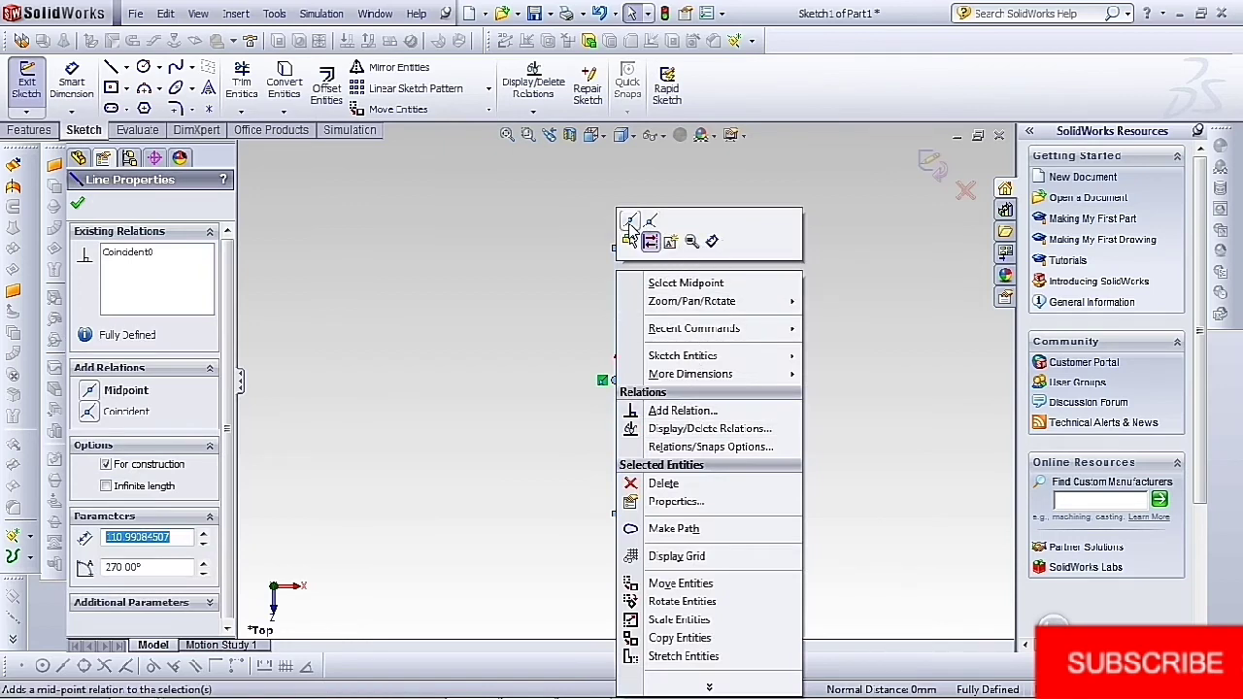
pyautogui.click(630, 223)
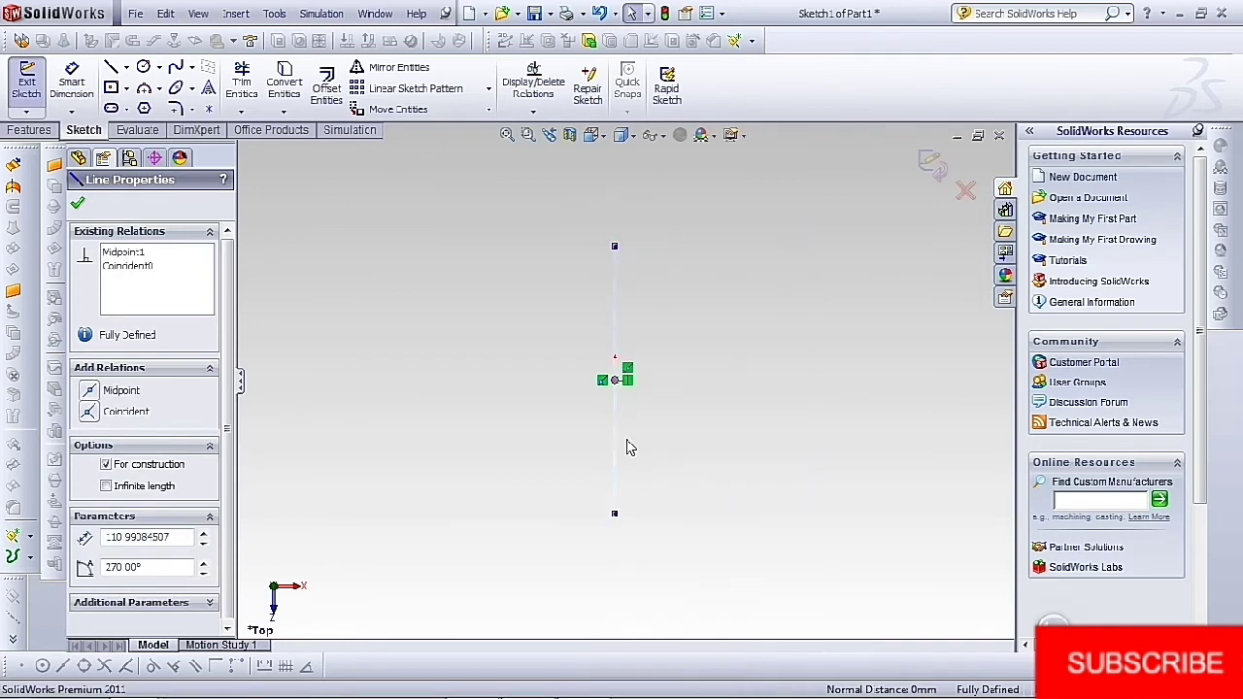
# Sketch circles centred on the centerline's upper end, the origin and its lower end, with radii of about 24.7, 22.4 and 19.8 mm
pyautogui.click(143, 67)
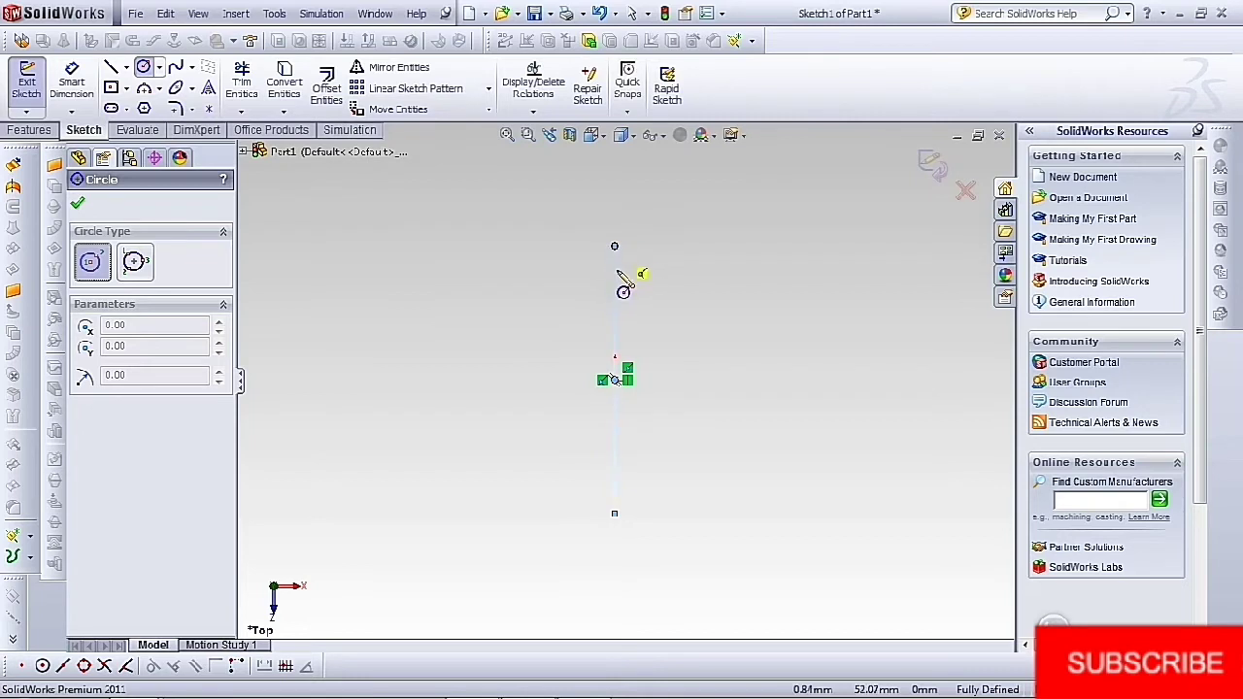
pyautogui.click(614, 247)
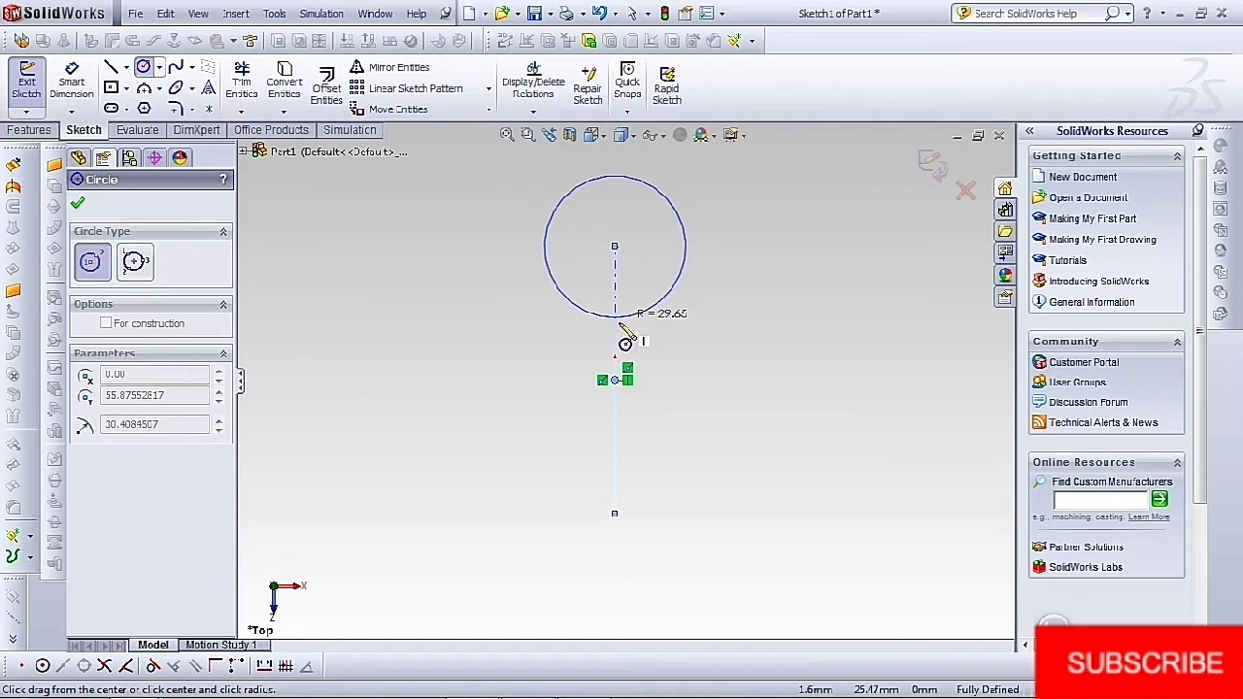
pyautogui.click(617, 303)
pyautogui.click(618, 304)
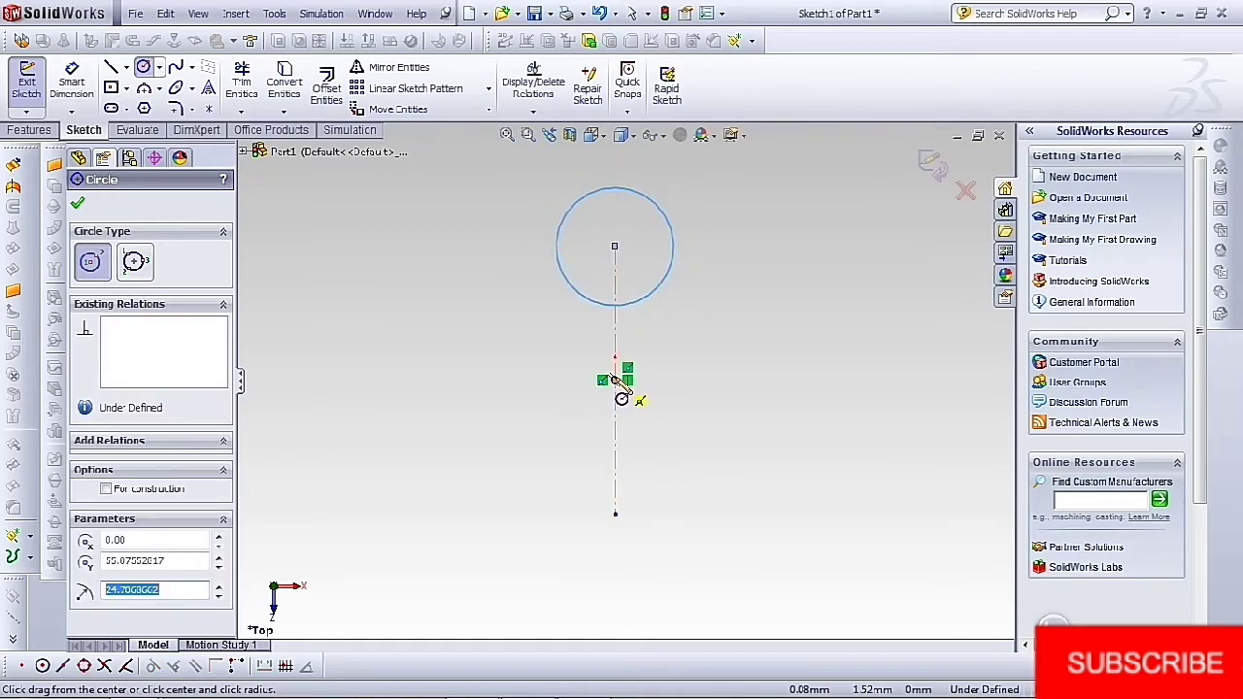
pyautogui.click(614, 379)
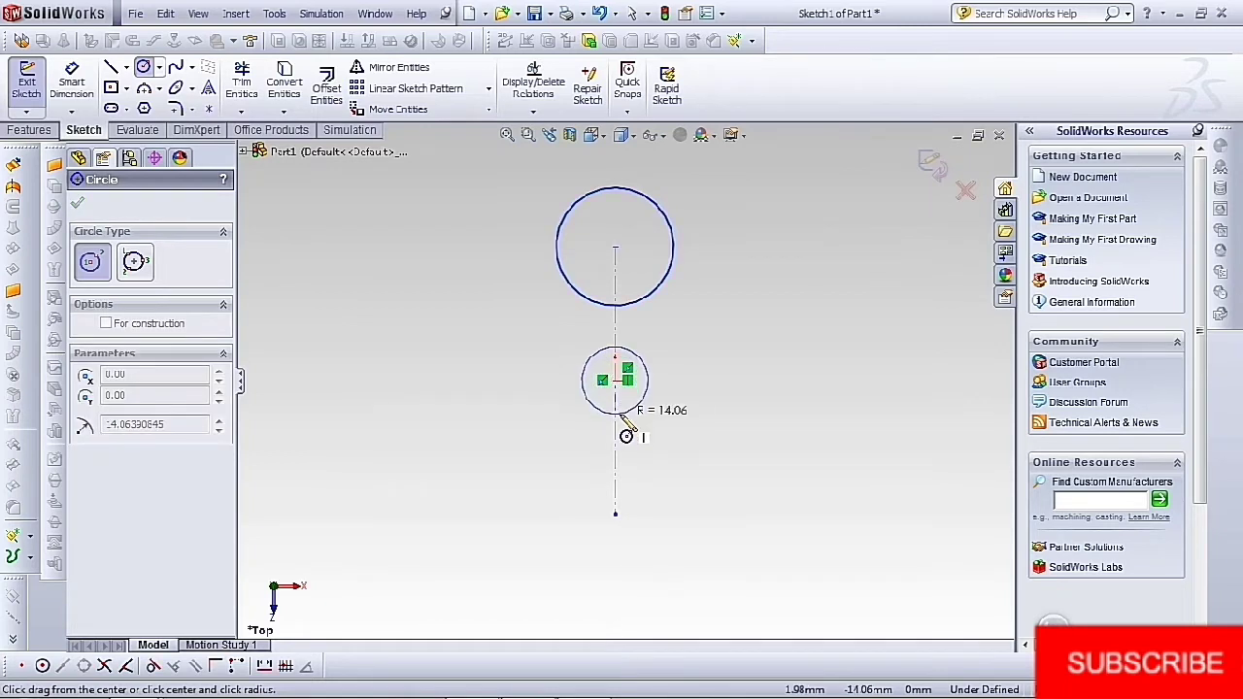
pyautogui.click(628, 442)
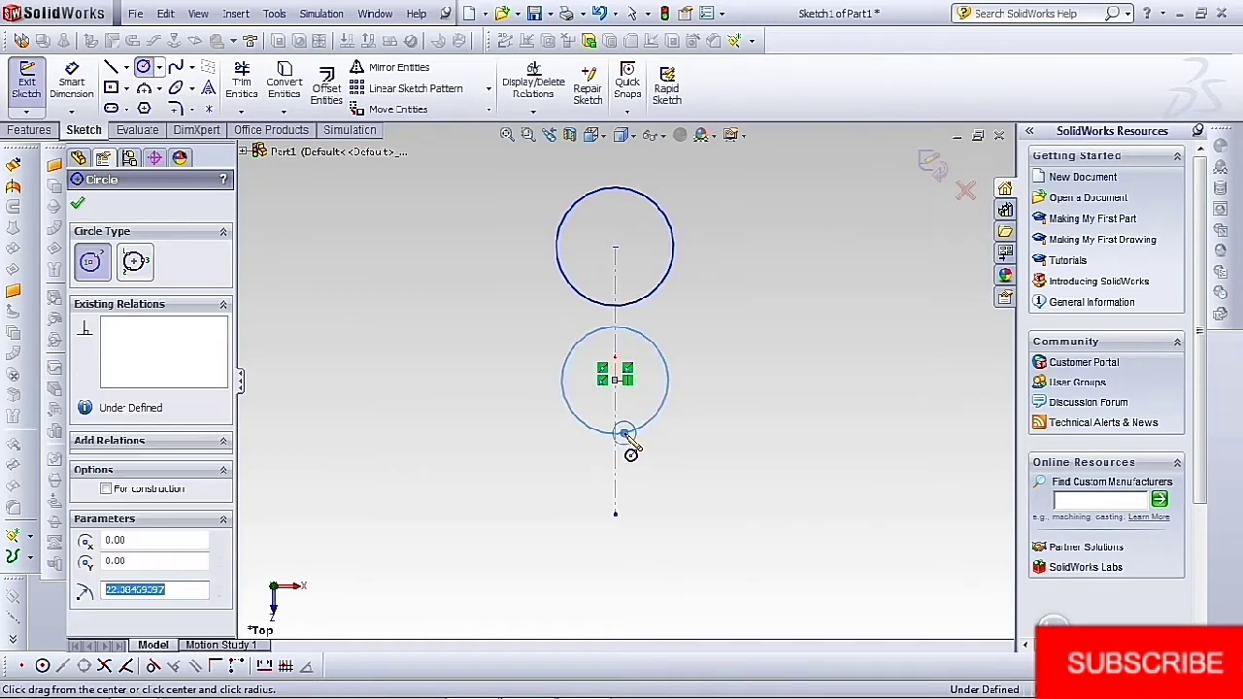
pyautogui.click(613, 513)
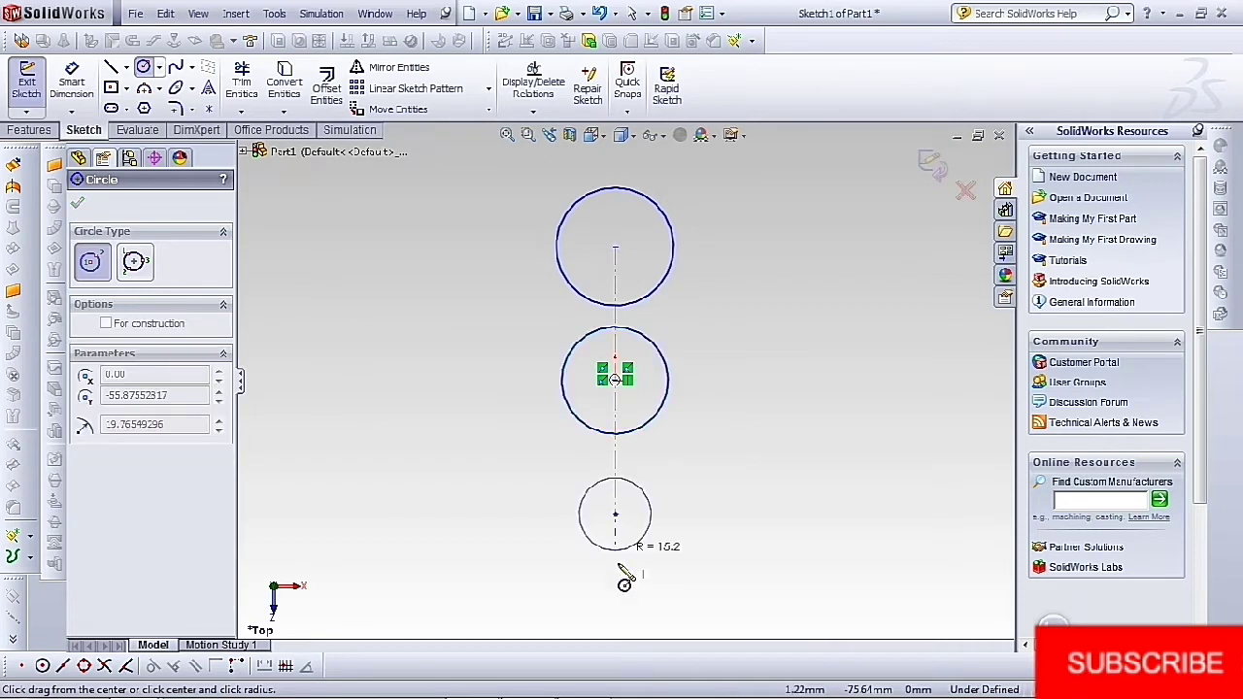
pyautogui.click(614, 561)
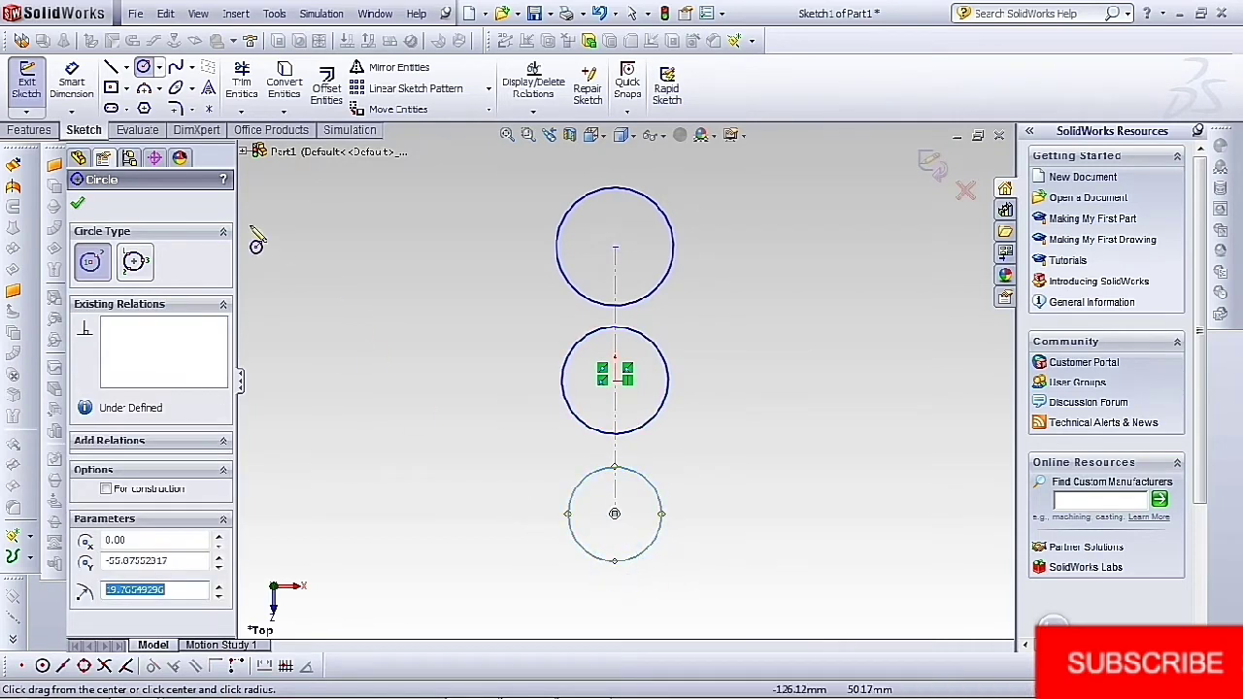
pyautogui.click(78, 203)
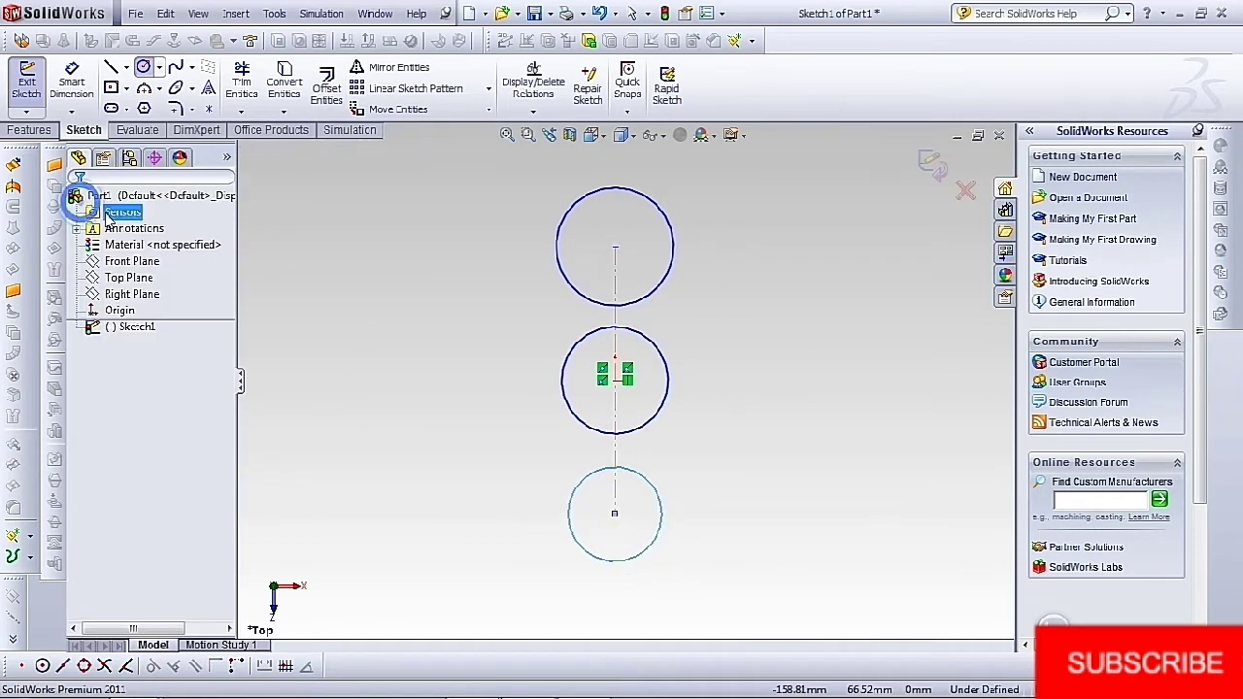
# Apply an Equal relation to the three circles along the centerline
pyautogui.click(613, 306)
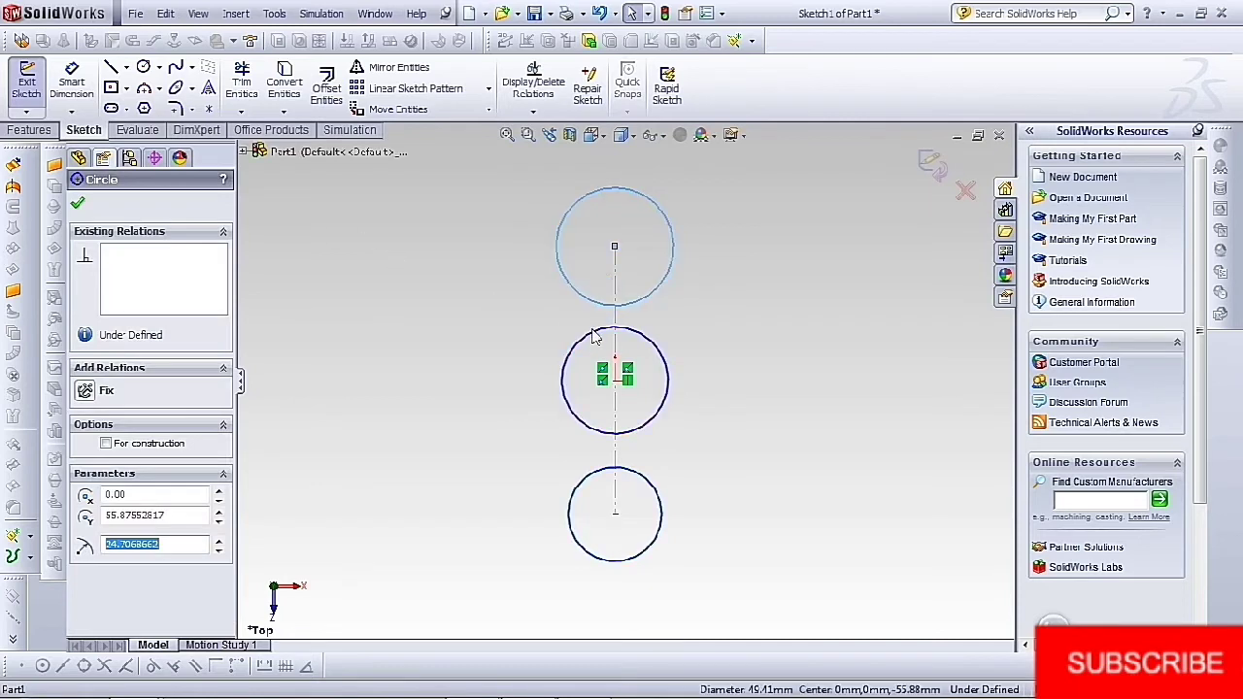
pyautogui.keyDown('ctrl'); pyautogui.click(597, 332); pyautogui.keyUp('ctrl')
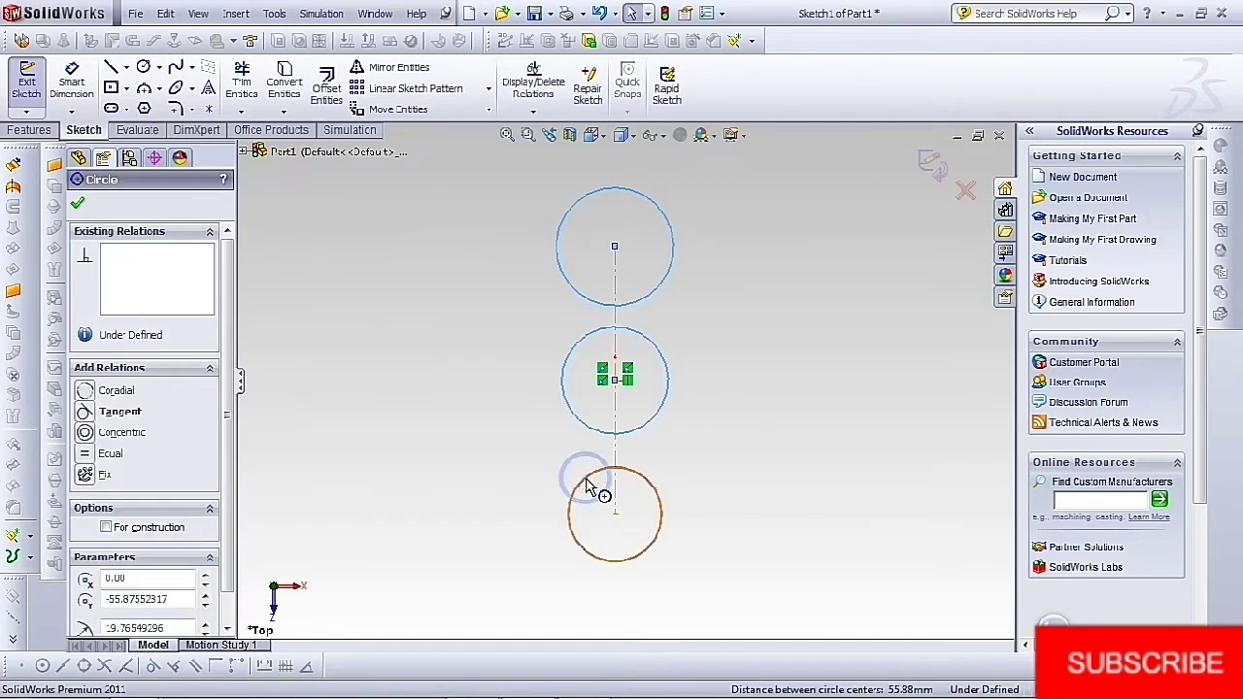
pyautogui.keyDown('ctrl'); pyautogui.click(587, 485); pyautogui.keyUp('ctrl')
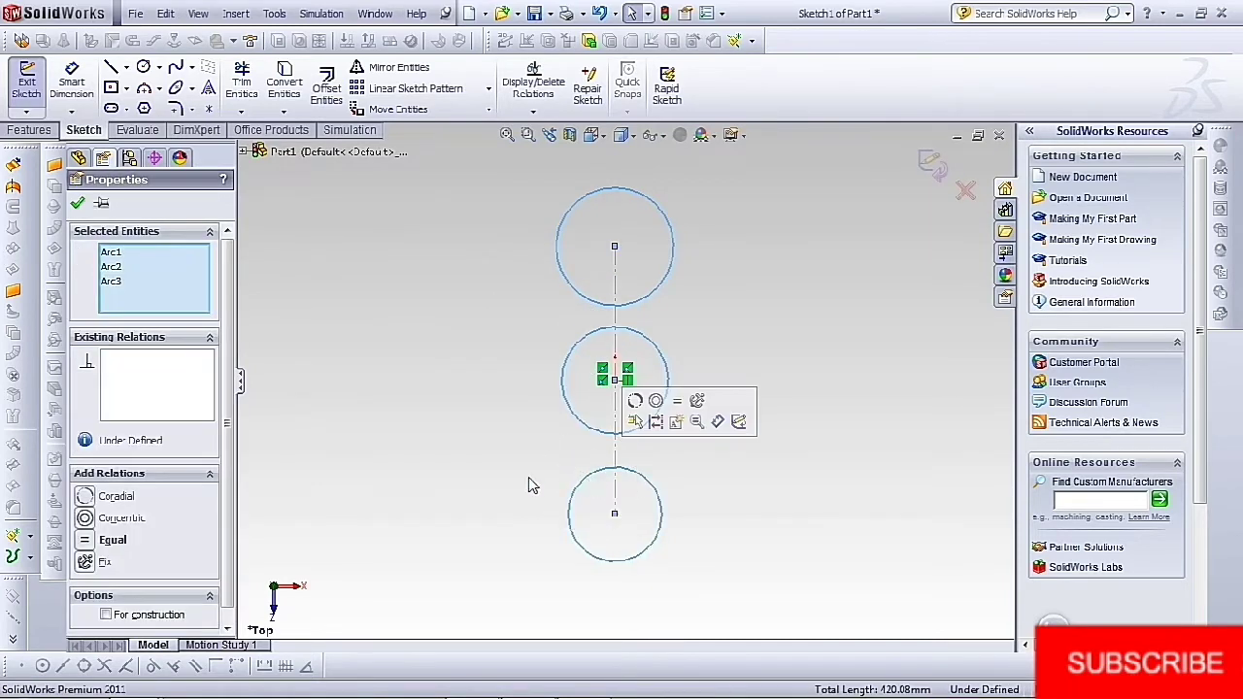
pyautogui.click(86, 541)
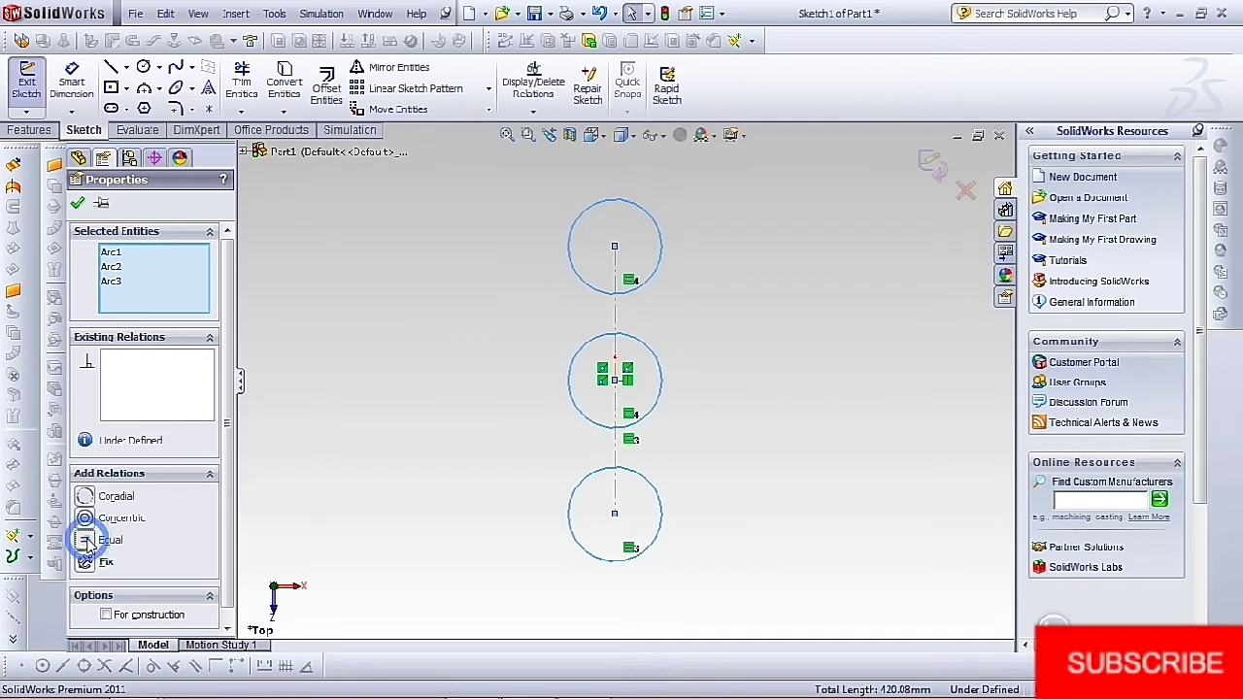
pyautogui.click(78, 204)
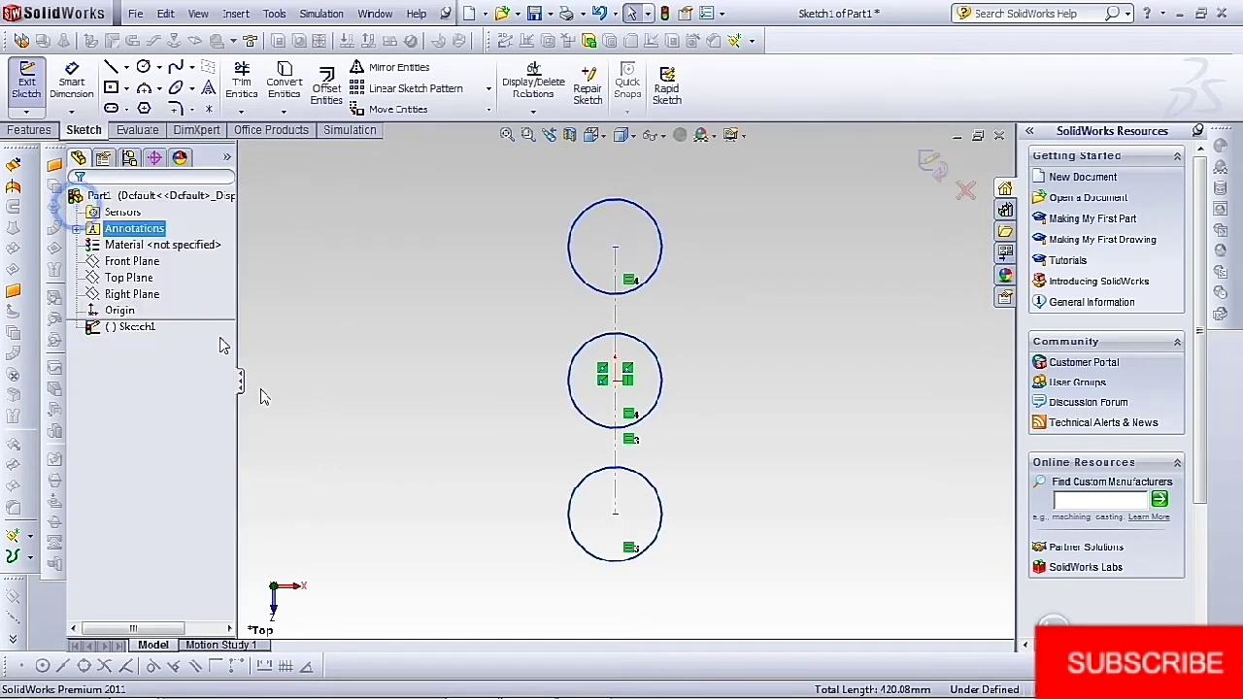
# Sketch a larger concentric circle around each of the three circles, from upper to lower with radii of about 23.9, 24.8 and 24.1 mm
pyautogui.click(143, 68)
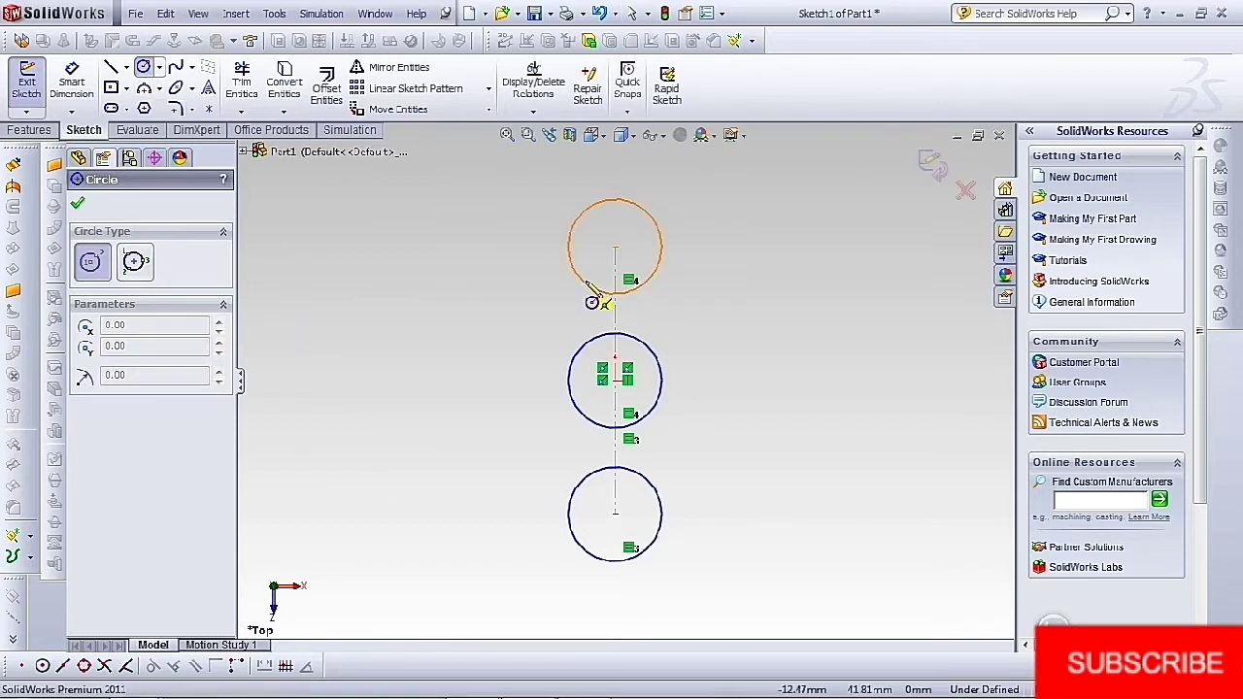
pyautogui.click(614, 247)
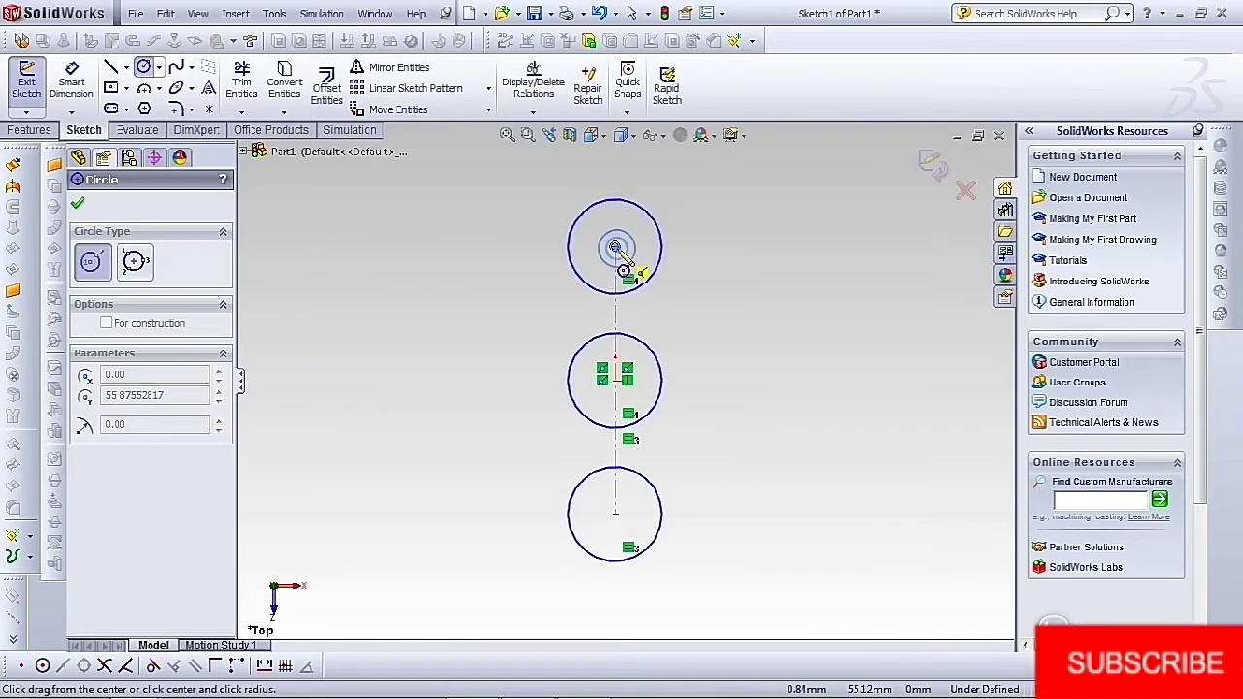
pyautogui.click(639, 322)
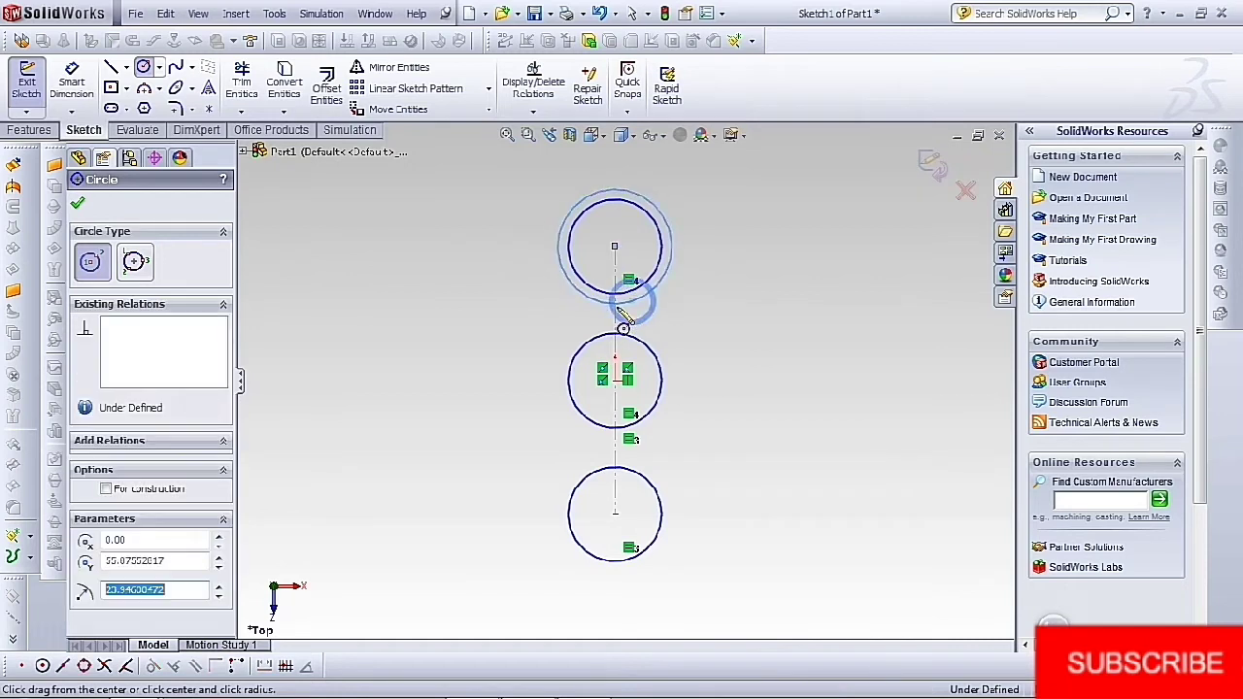
pyautogui.click(615, 379)
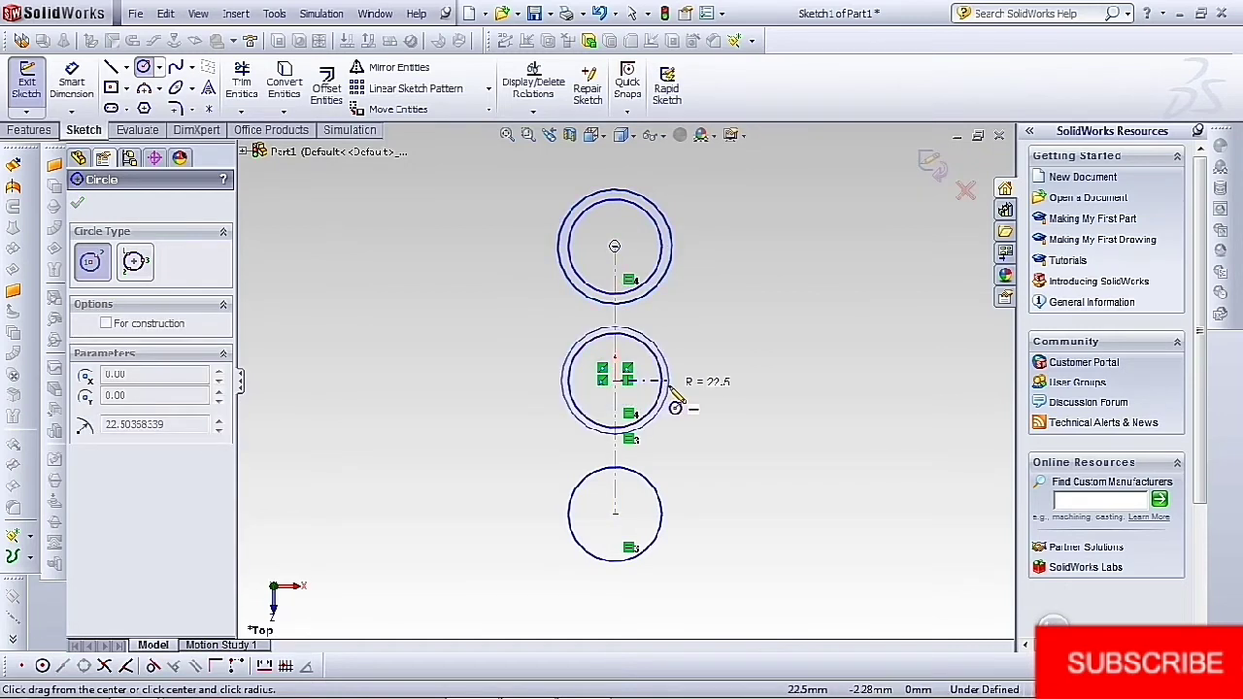
pyautogui.click(674, 389)
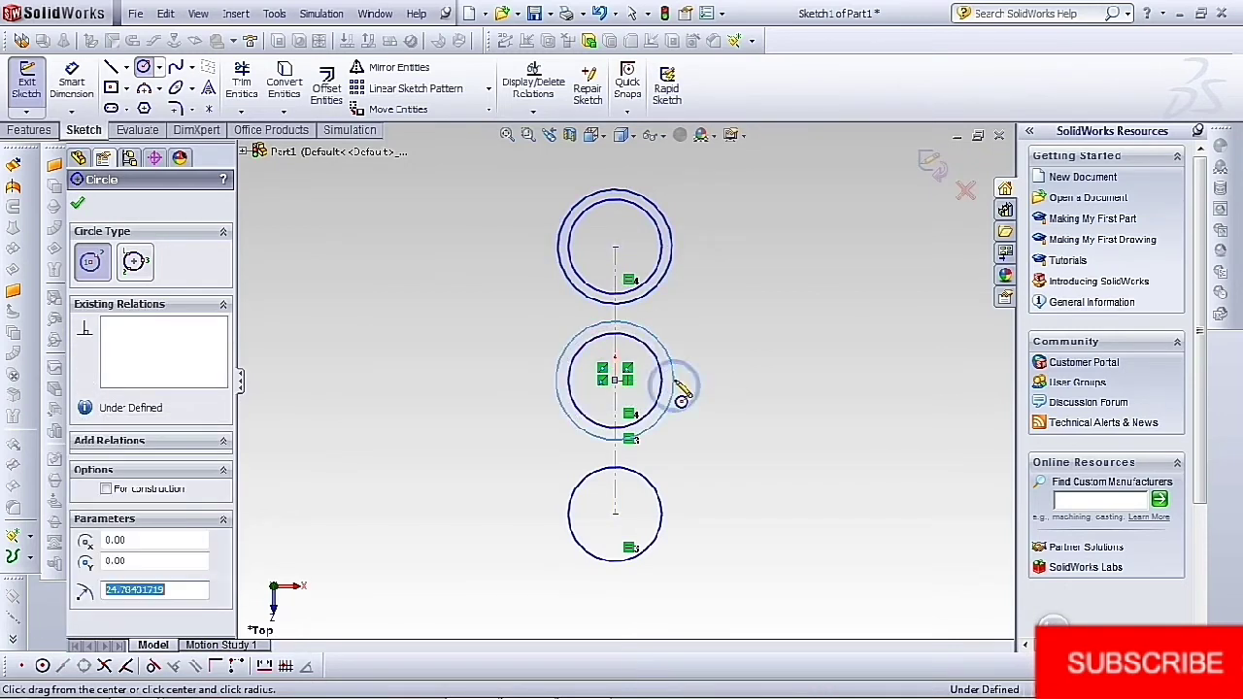
pyautogui.click(616, 516)
pyautogui.click(672, 522)
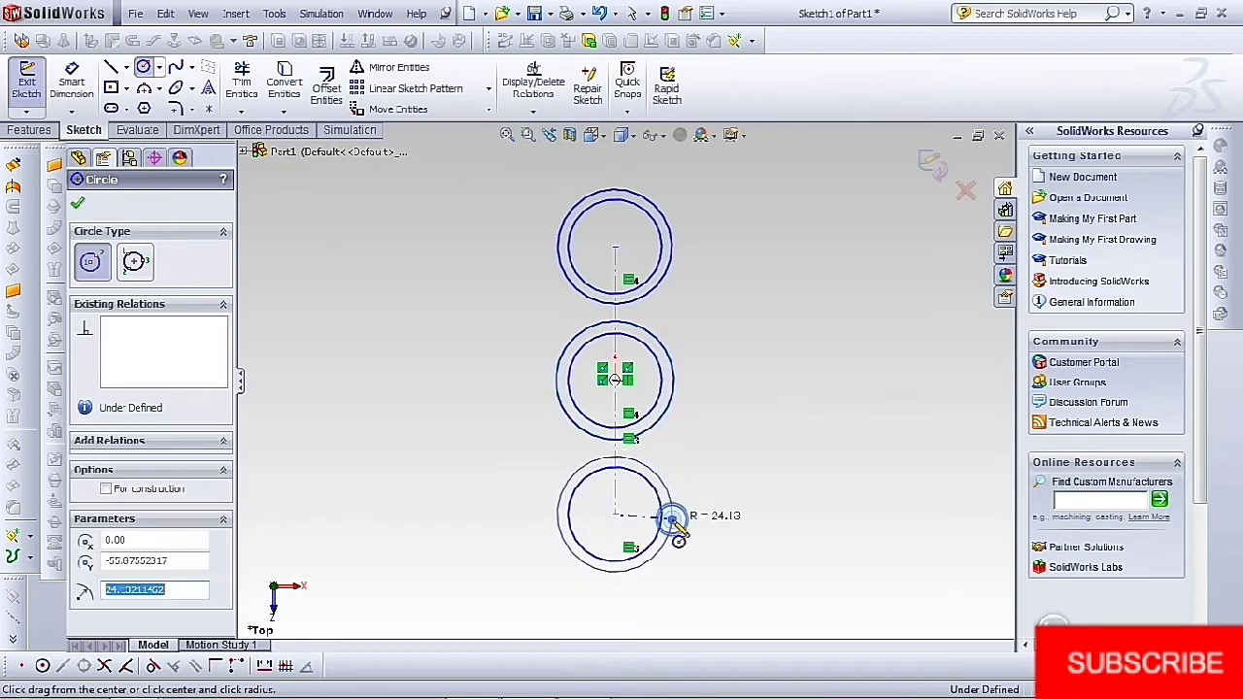
pyautogui.rightClick(754, 461)
pyautogui.click(795, 356)
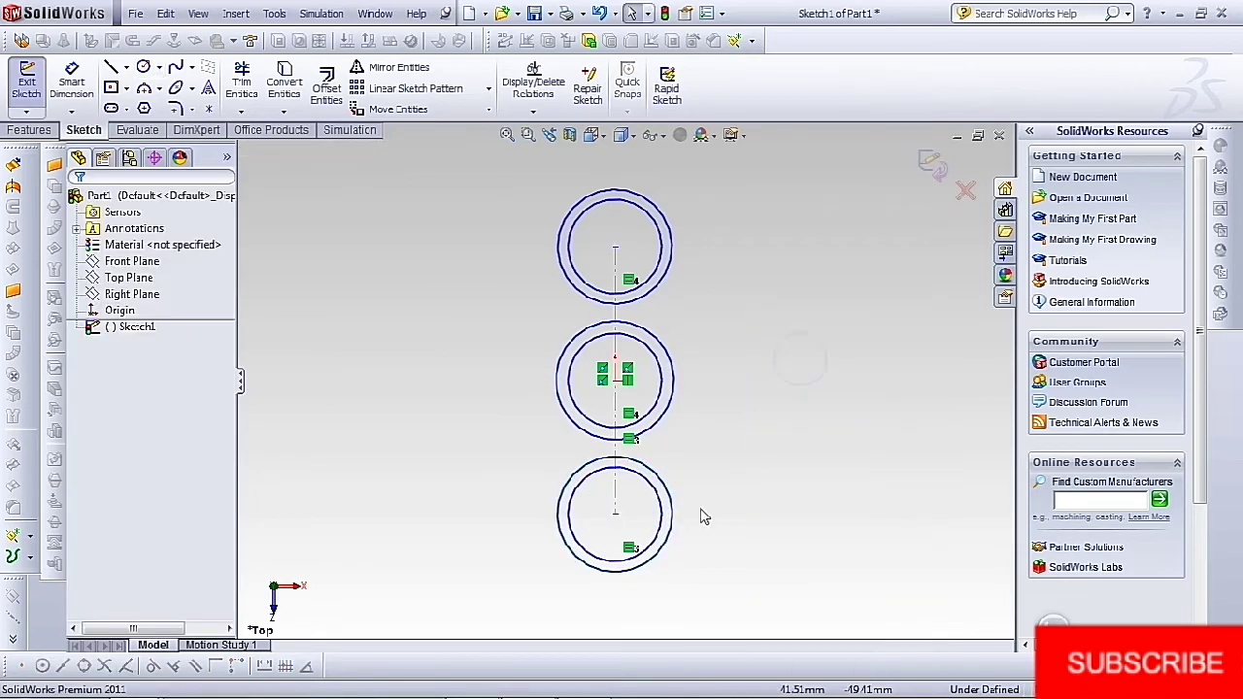
# Apply an Equal relation to the three outer circles
pyautogui.click(672, 513)
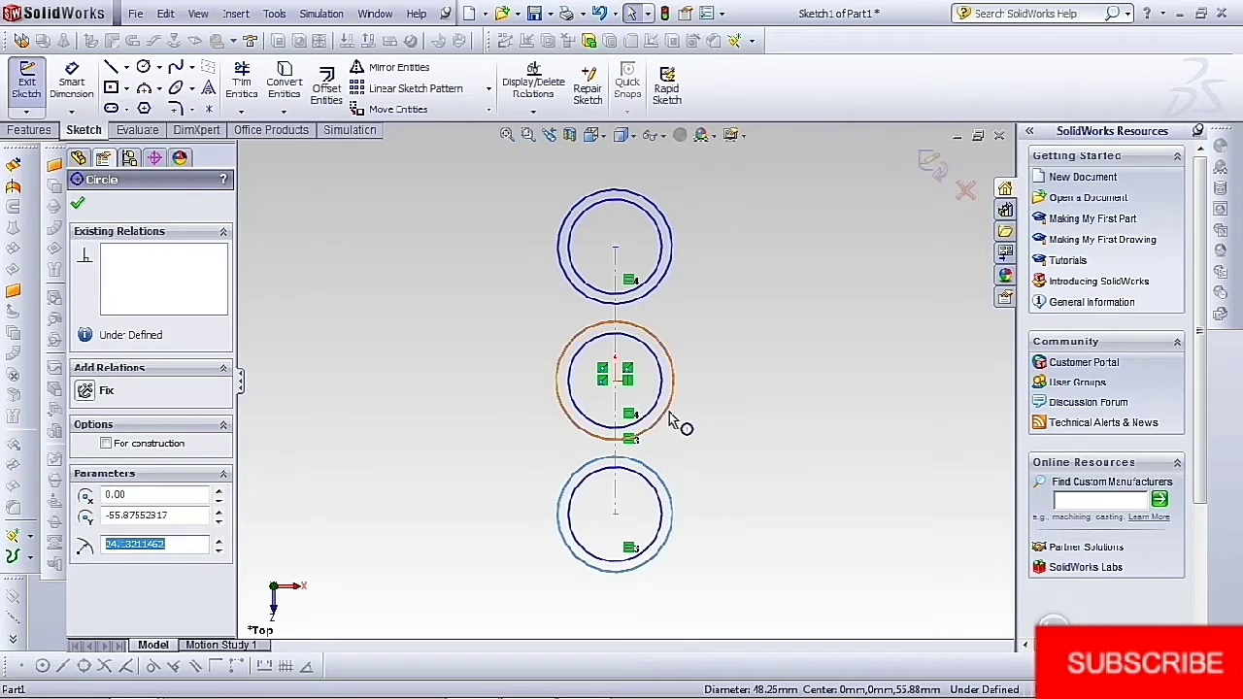
pyautogui.keyDown('ctrl'); pyautogui.click(667, 411); pyautogui.keyUp('ctrl')
pyautogui.keyDown('ctrl'); pyautogui.click(672, 293); pyautogui.keyUp('ctrl')
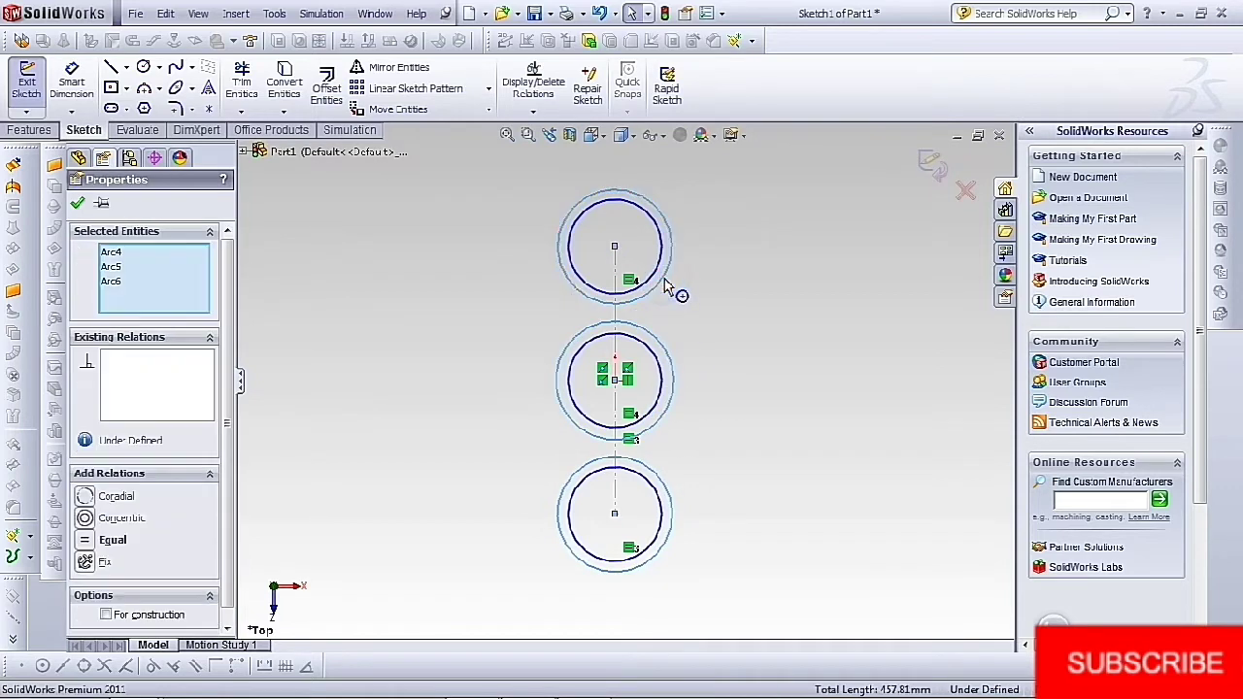
pyautogui.click(756, 201)
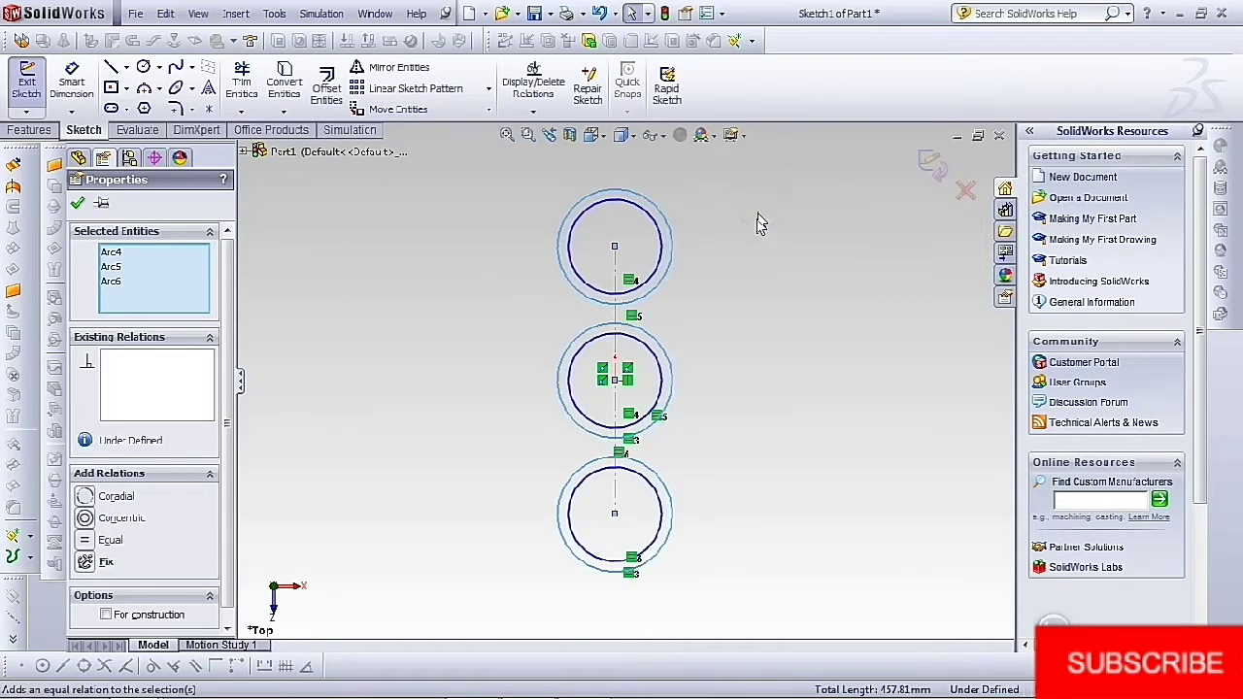
pyautogui.click(75, 202)
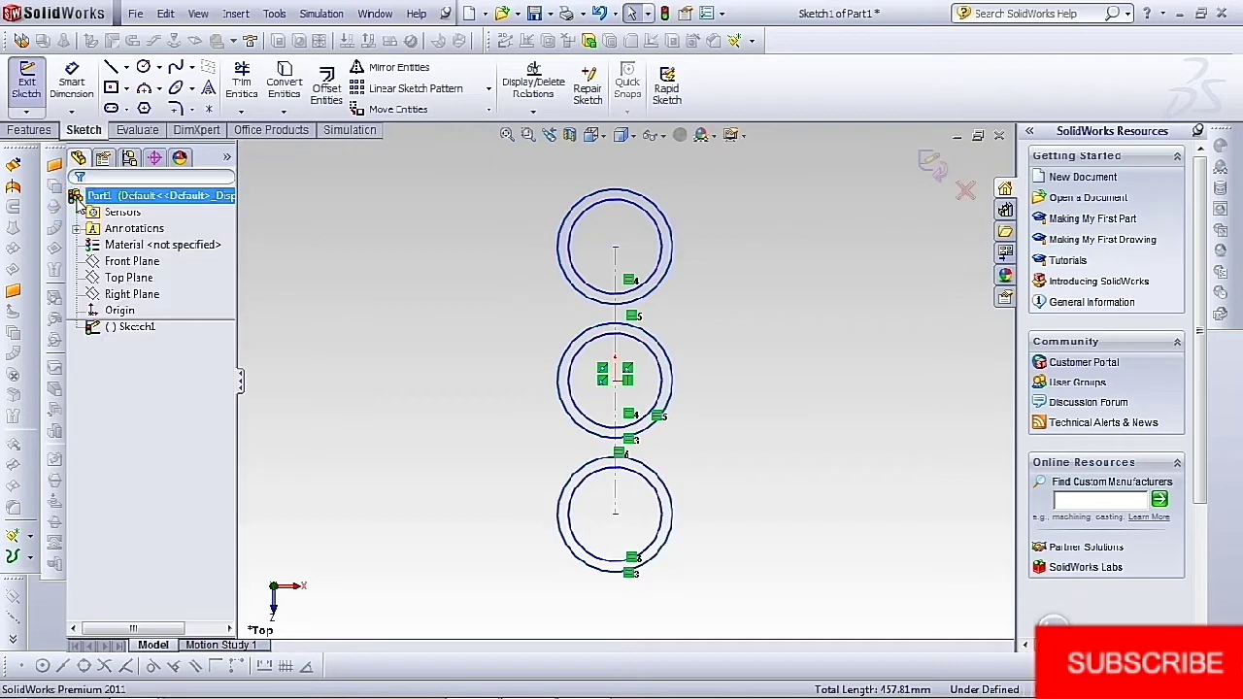
# Dimension the upper outer circle's diameter as 28 mm
pyautogui.click(71, 83)
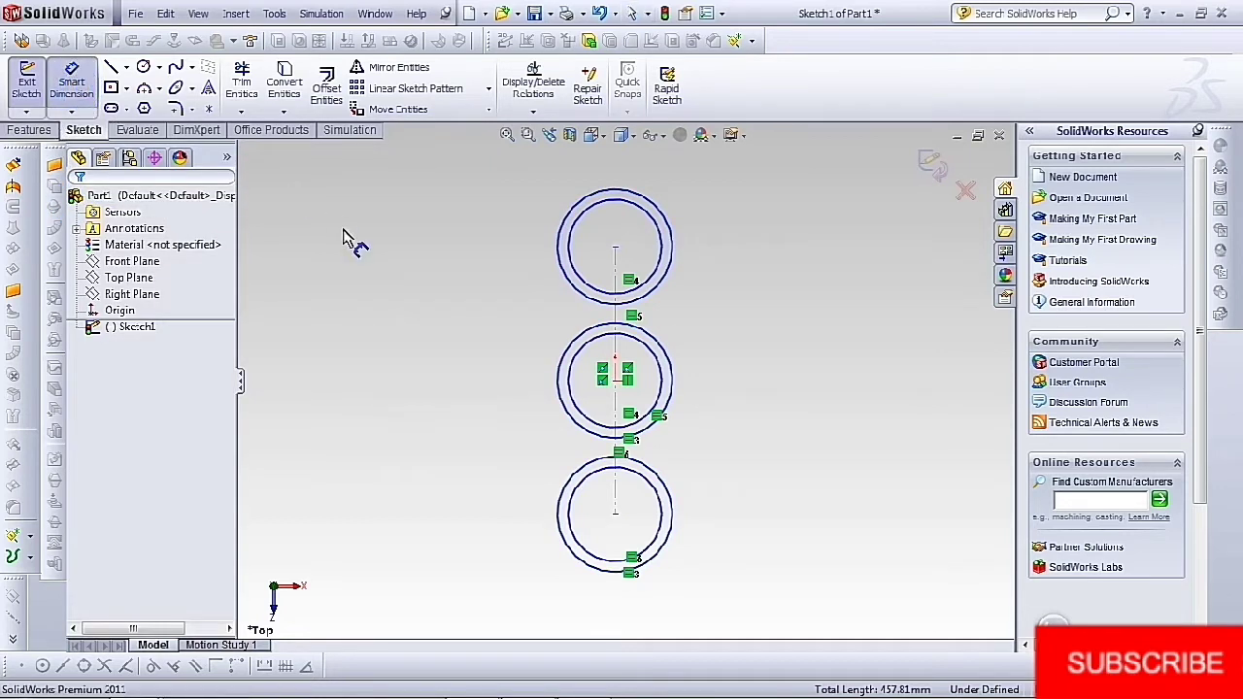
pyautogui.click(667, 261)
pyautogui.click(727, 272)
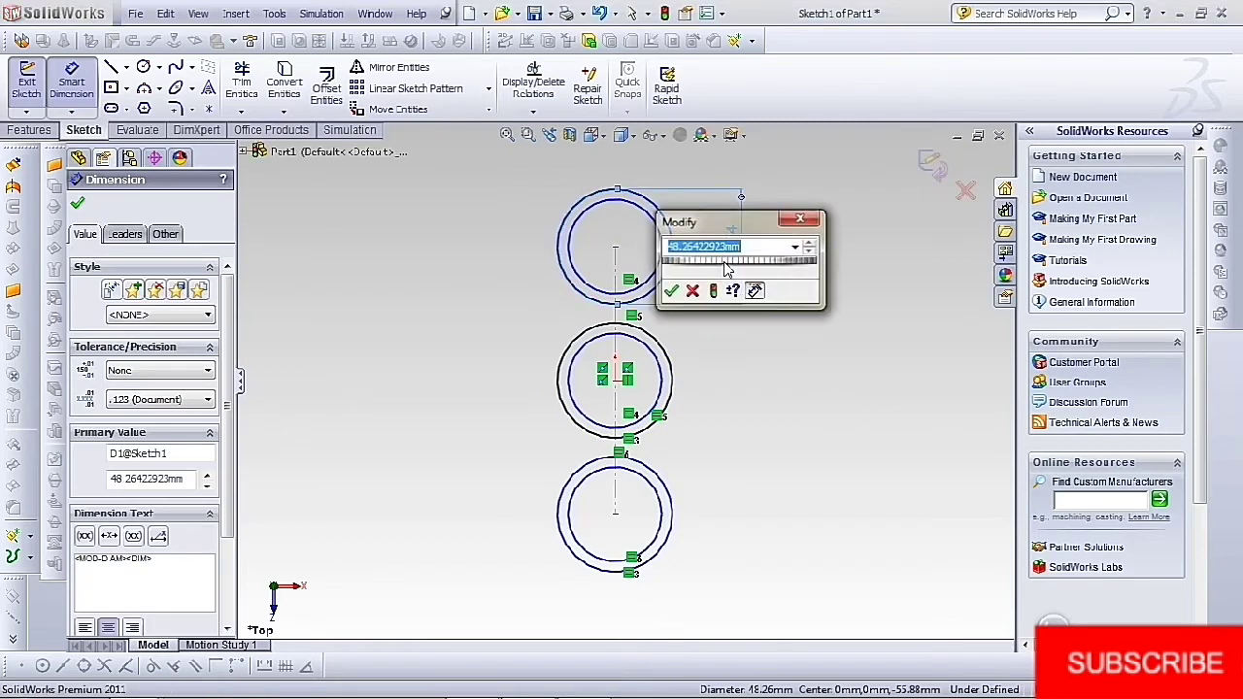
pyautogui.write('28')
pyautogui.press('Return')
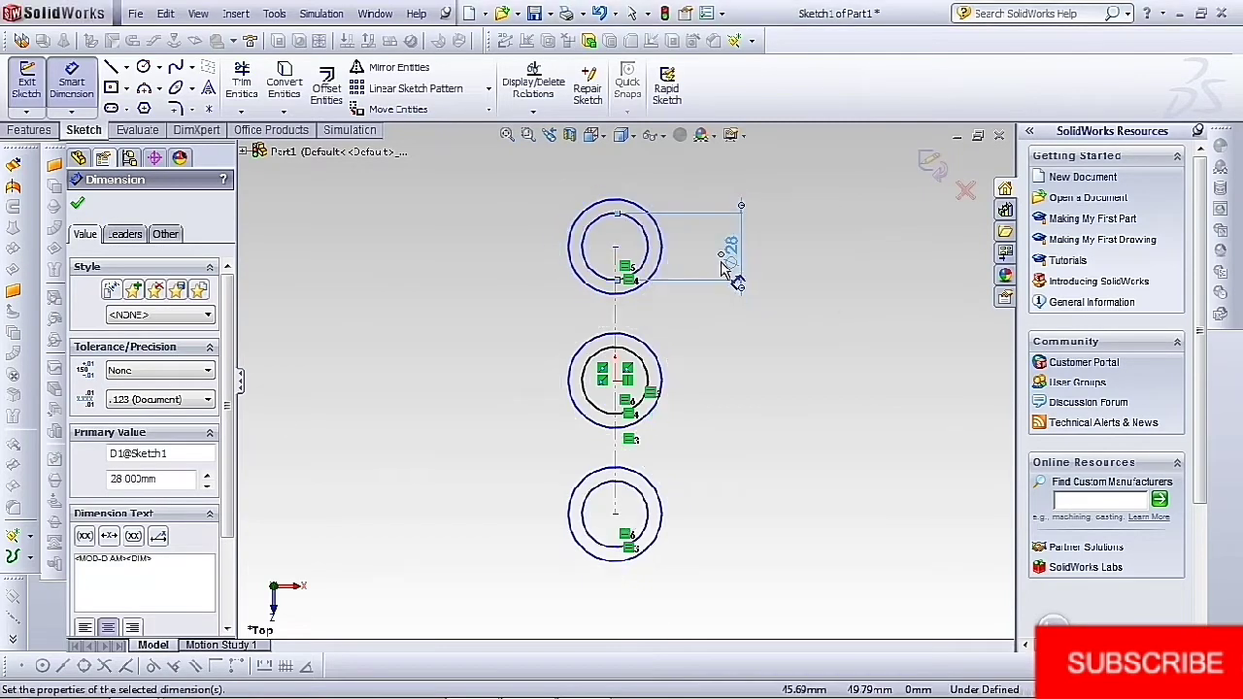
# Dimension the diameter of the other circle in the upper pair as 22.05 mm
pyautogui.click(574, 268)
pyautogui.click(539, 274)
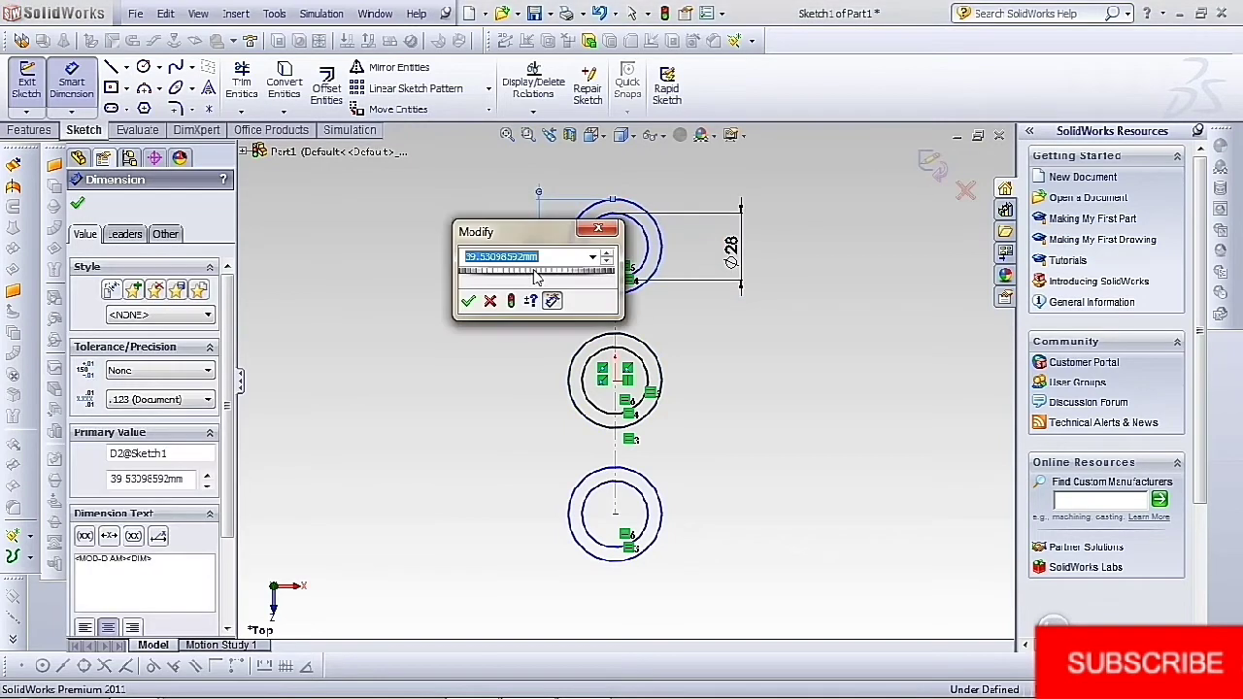
pyautogui.write('2')
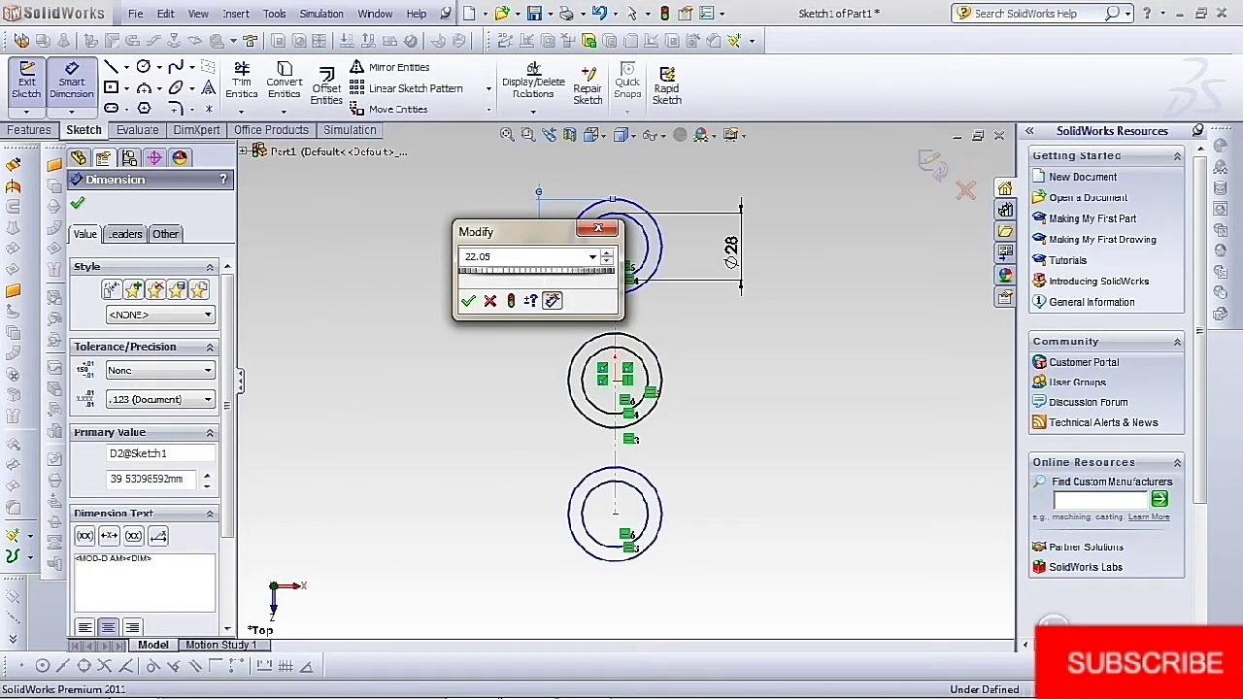
pyautogui.write('2.05')
pyautogui.press('Return')
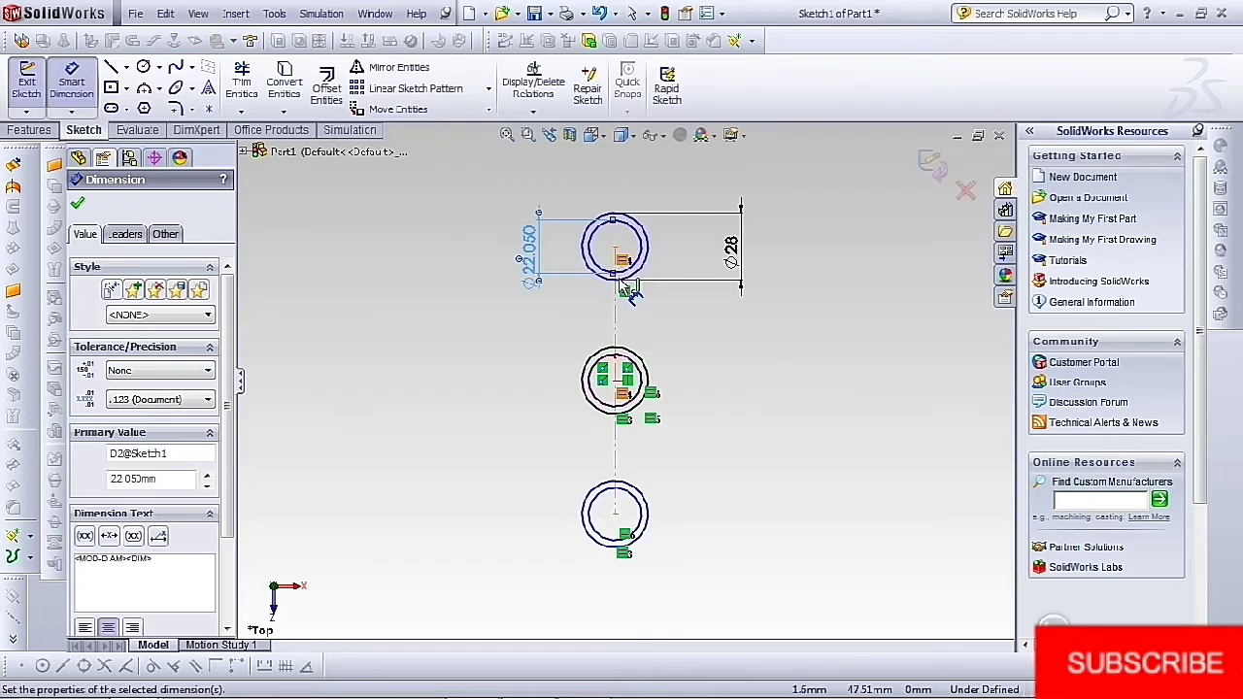
# Dimension the distance between the upper and middle circle centres as 33.9 mm
pyautogui.click(614, 381)
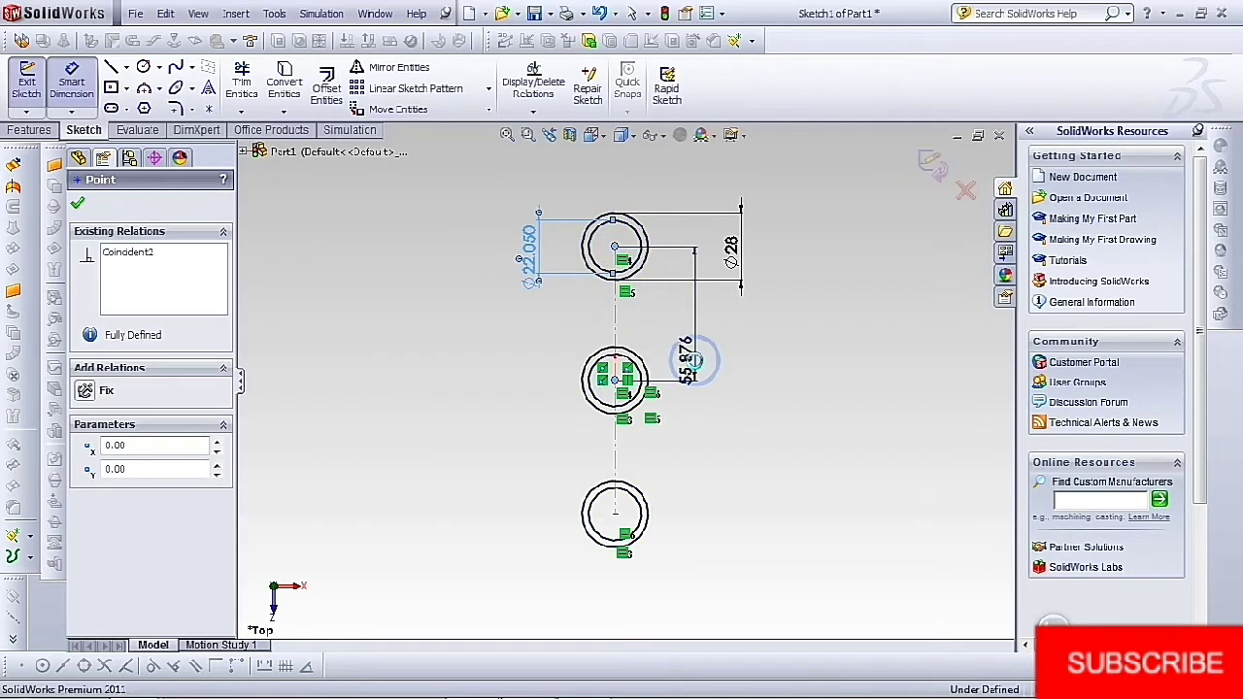
pyautogui.click(697, 356)
pyautogui.write('3')
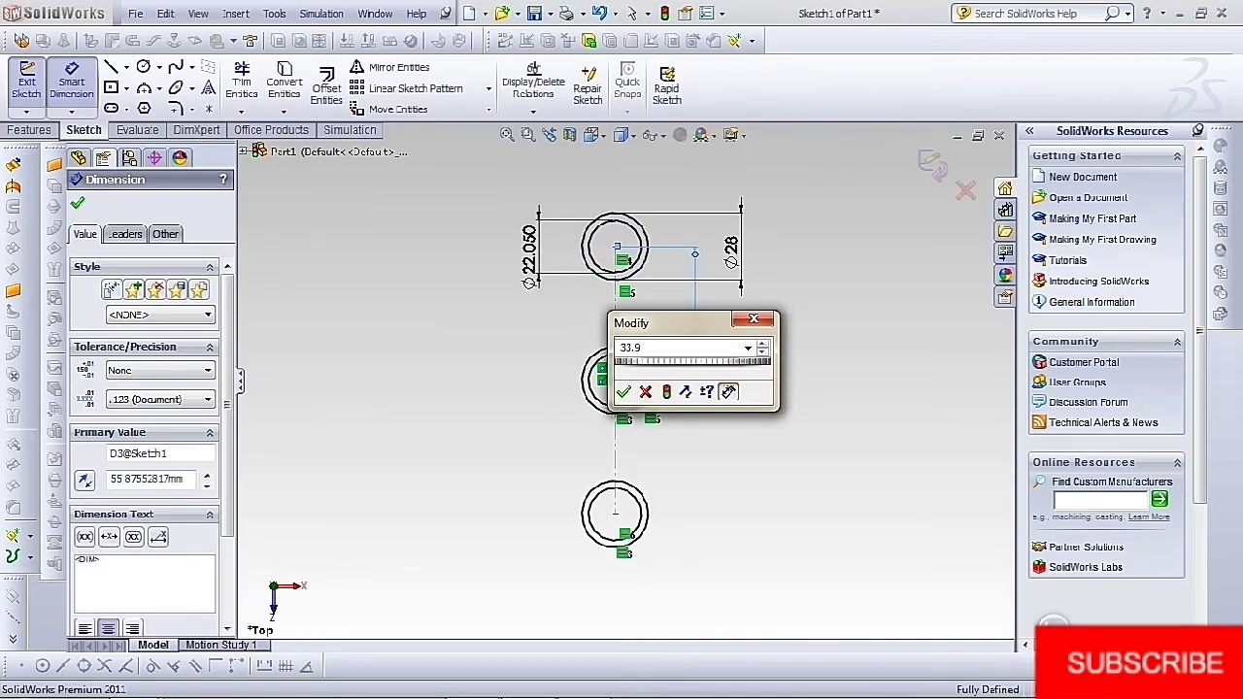
pyautogui.write('3.9')
pyautogui.press('Return')
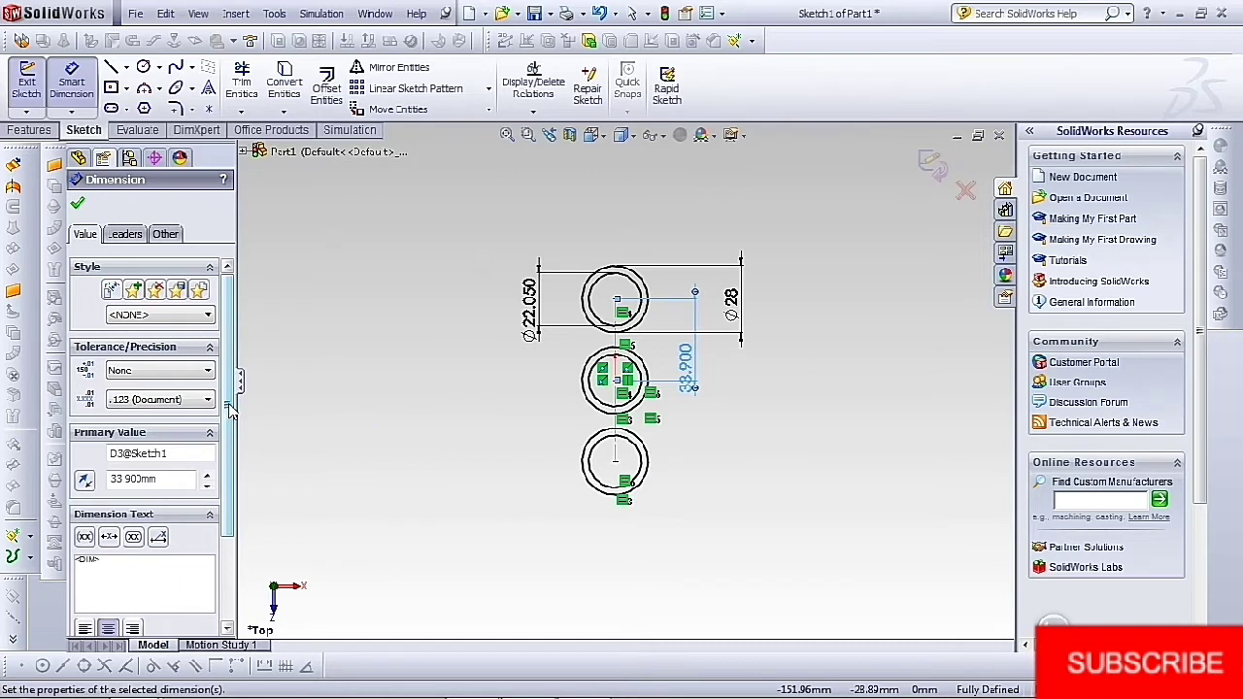
pyautogui.click(78, 203)
# Sketch a 3 Point Arc from the upper outer circle to the middle outer circle, with a radius of about 29.6 mm
pyautogui.click(158, 88)
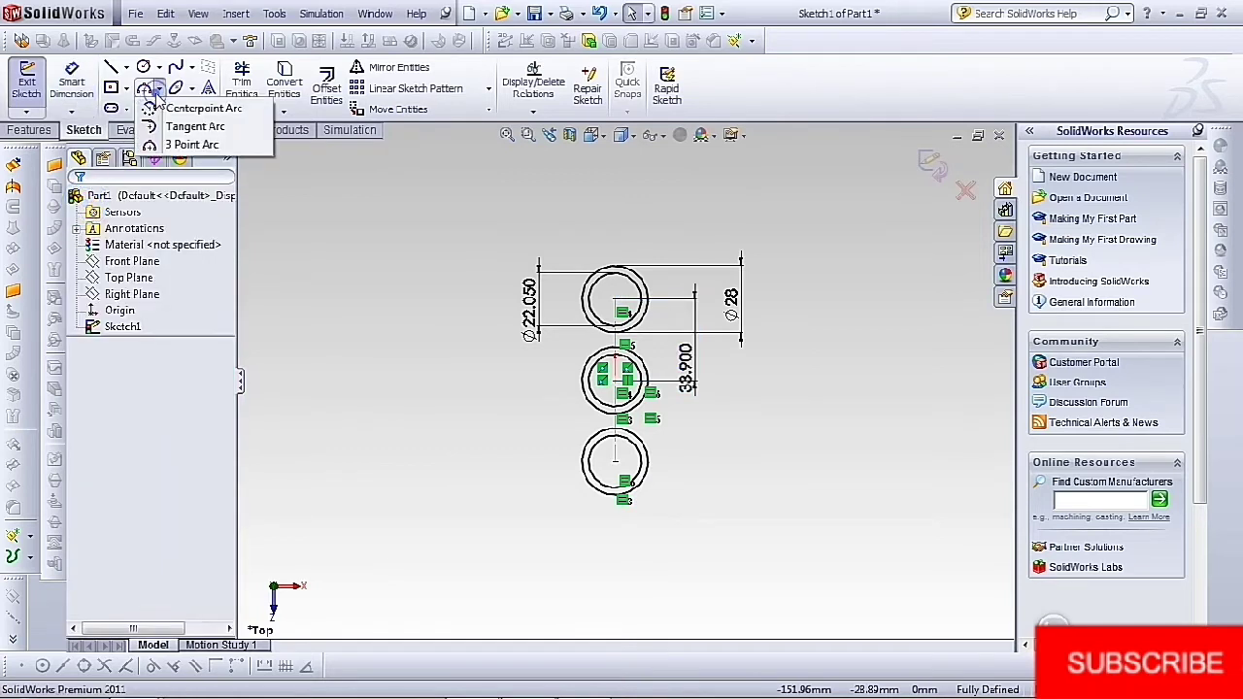
pyautogui.click(170, 144)
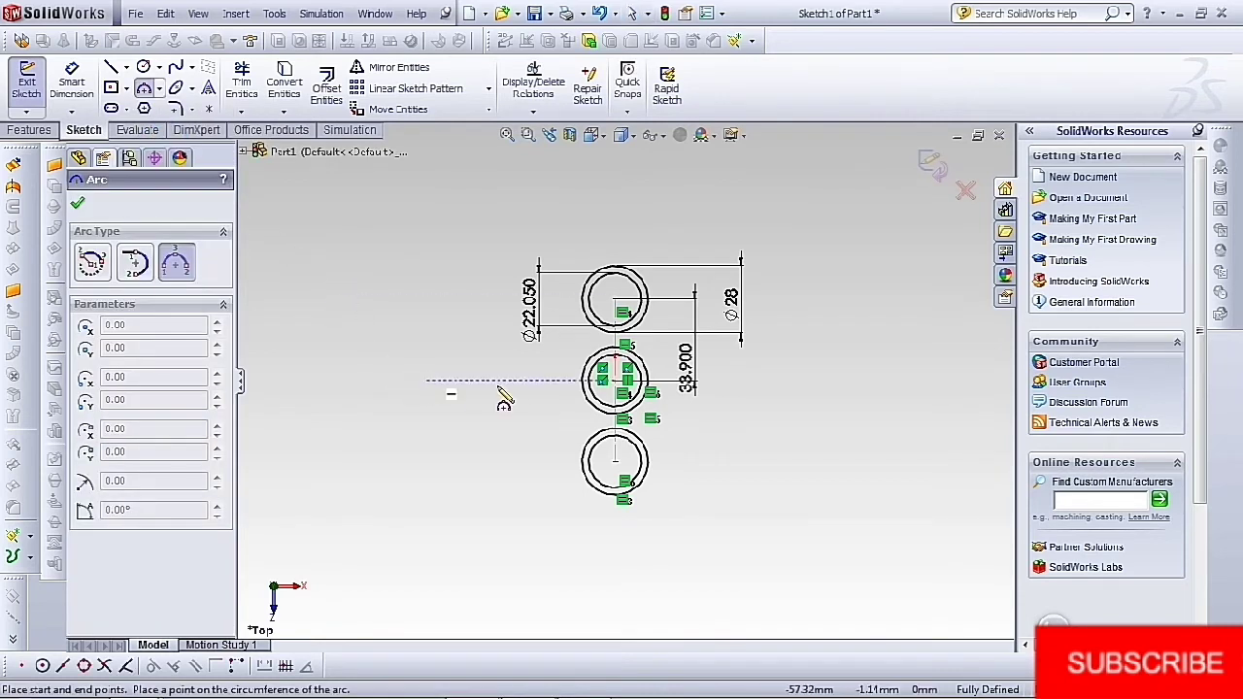
pyautogui.click(646, 293)
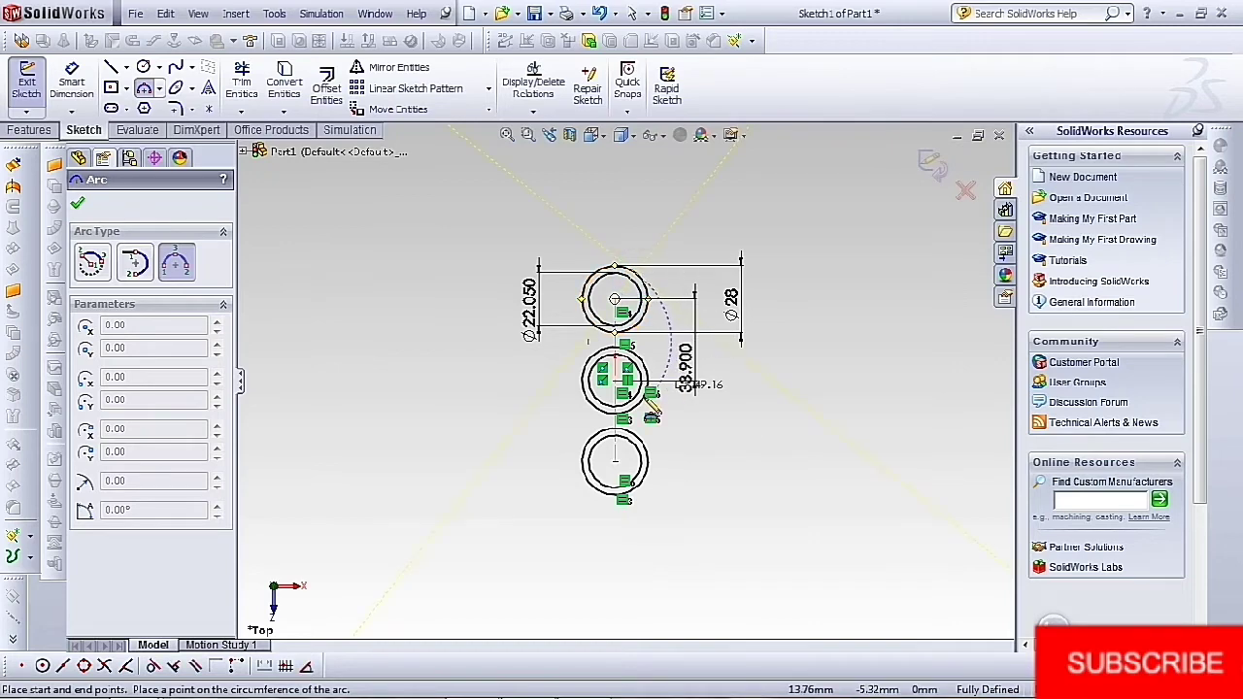
pyautogui.scroll(-5, 643, 412)
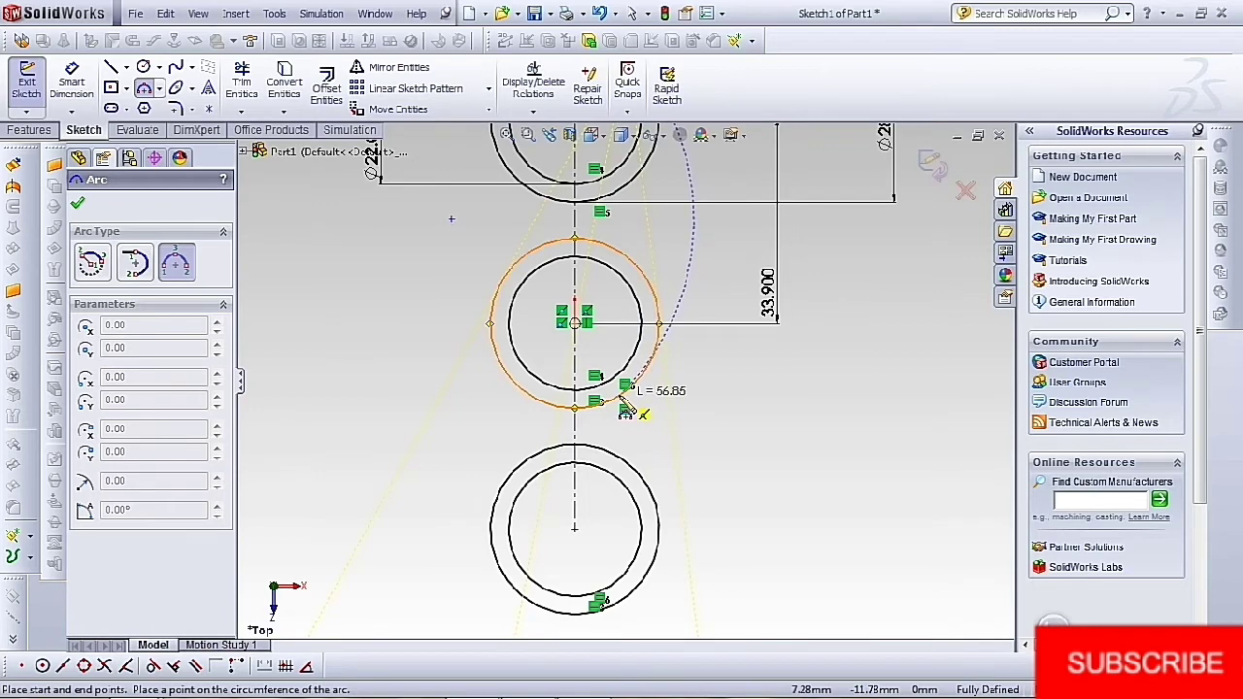
pyautogui.click(622, 400)
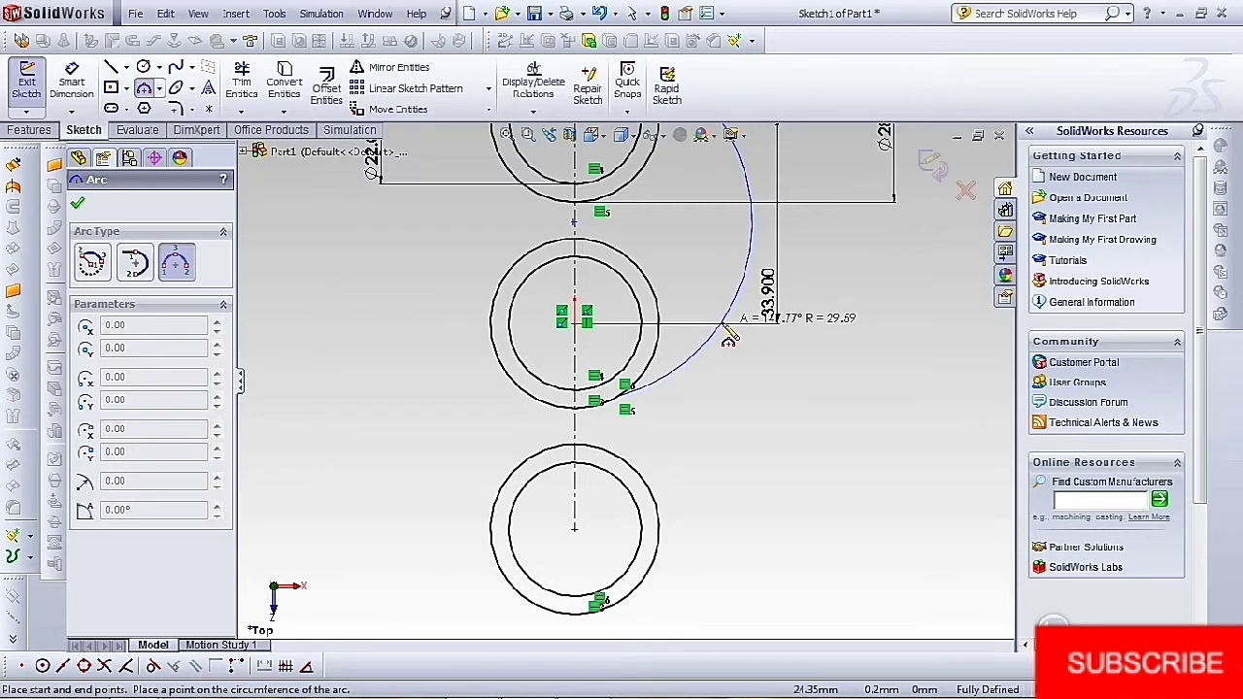
pyautogui.click(725, 330)
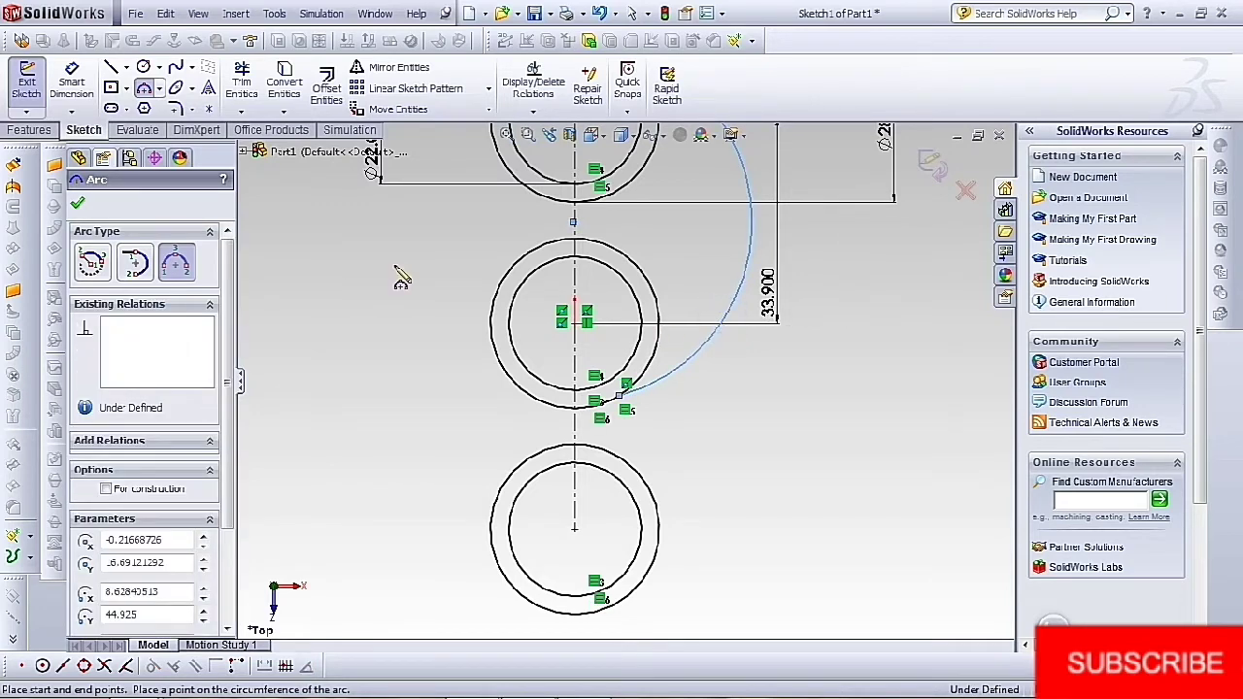
pyautogui.click(78, 205)
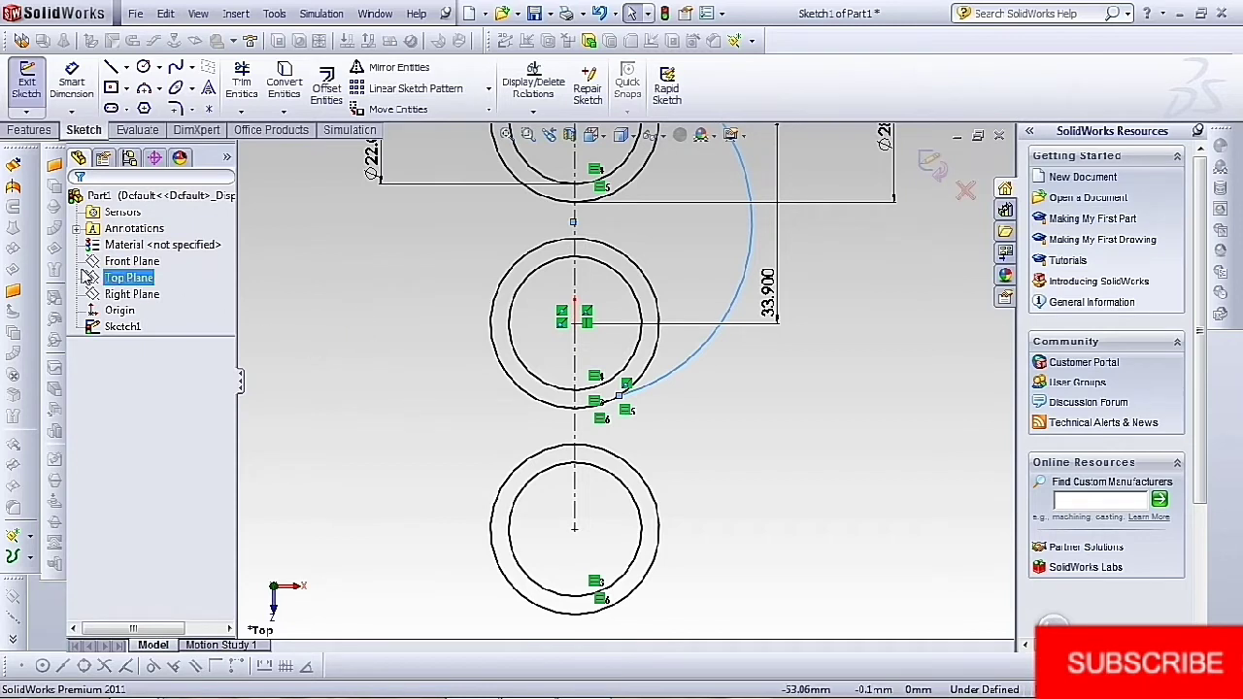
pyautogui.click(71, 83)
pyautogui.scroll(1, 626, 292)
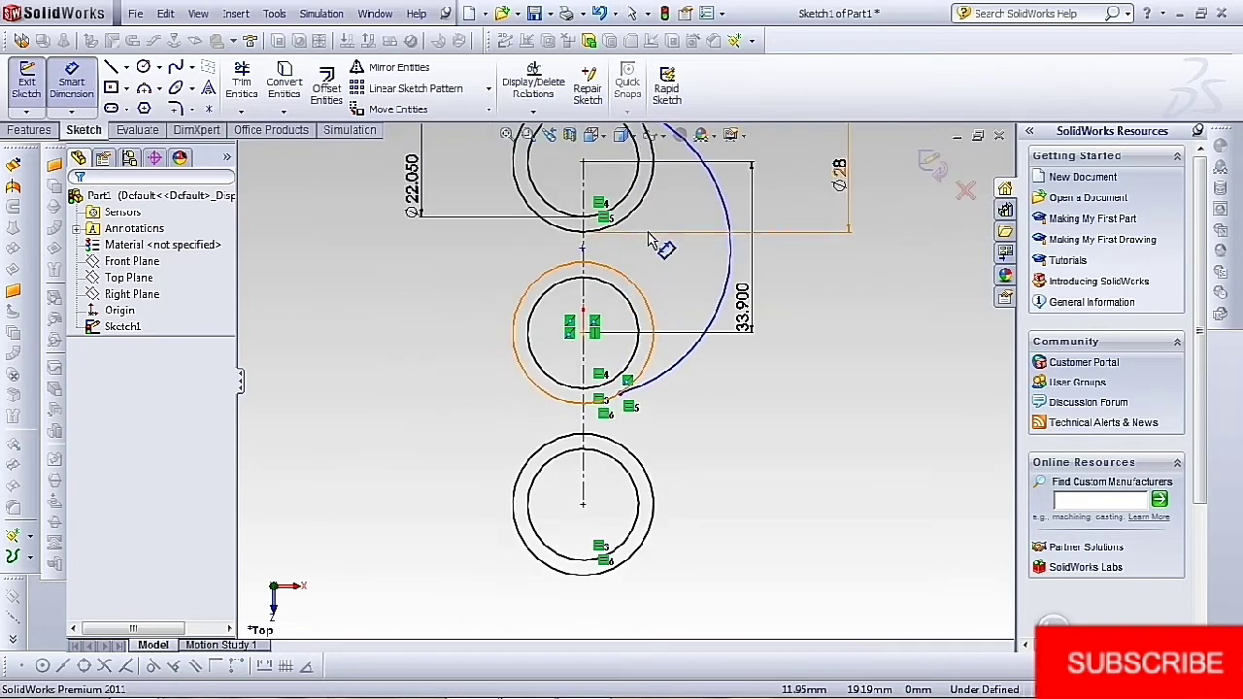
pyautogui.scroll(-1, 641, 257)
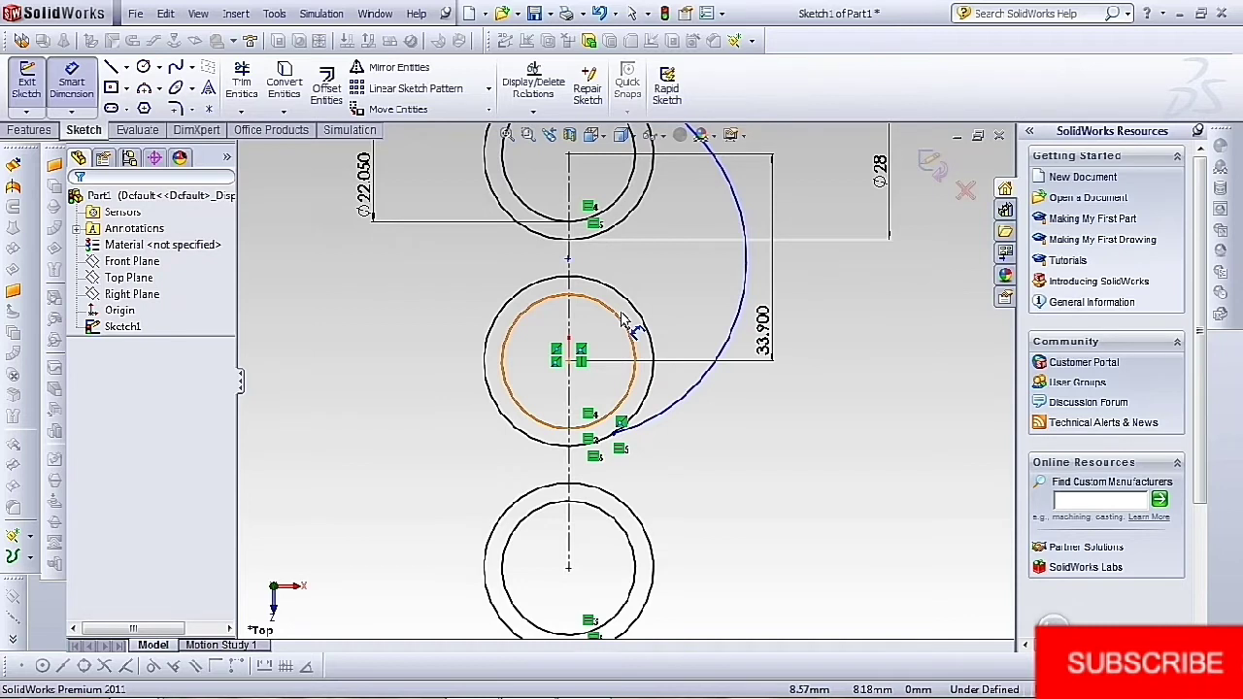
pyautogui.press('Escape')
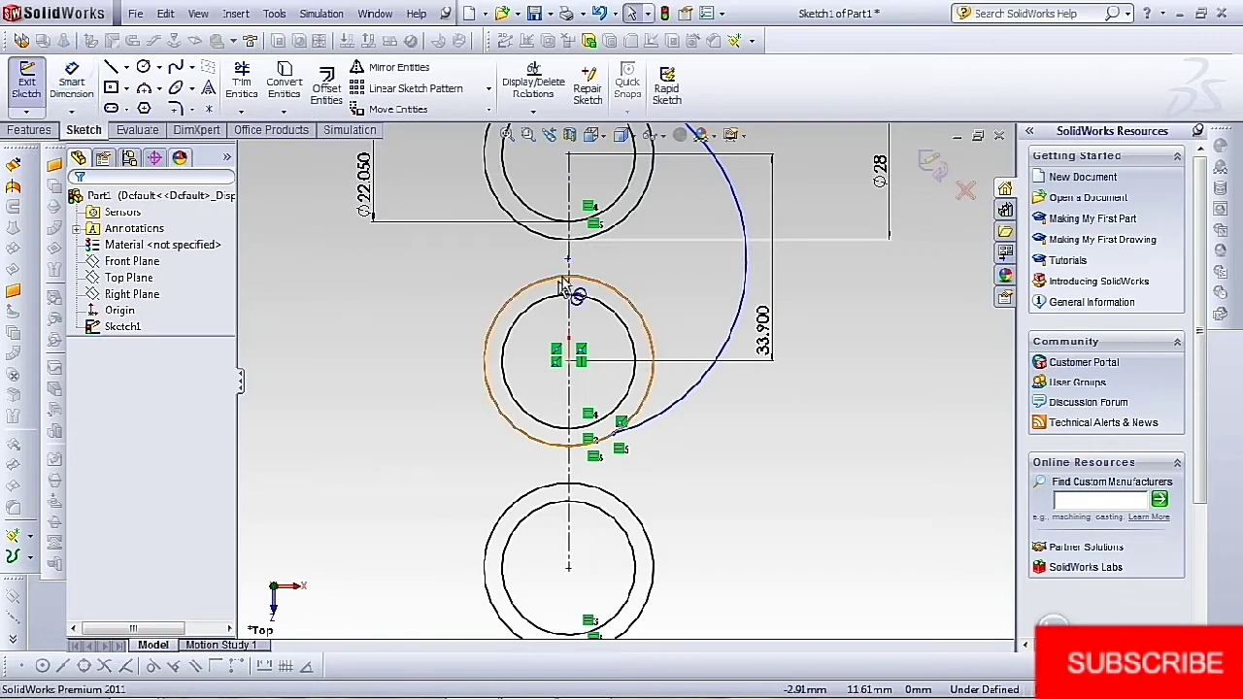
# Try moving the arc's centre point, and undo both the move and the arc itself
pyautogui.moveTo(569, 263); pyautogui.dragTo(544, 282)
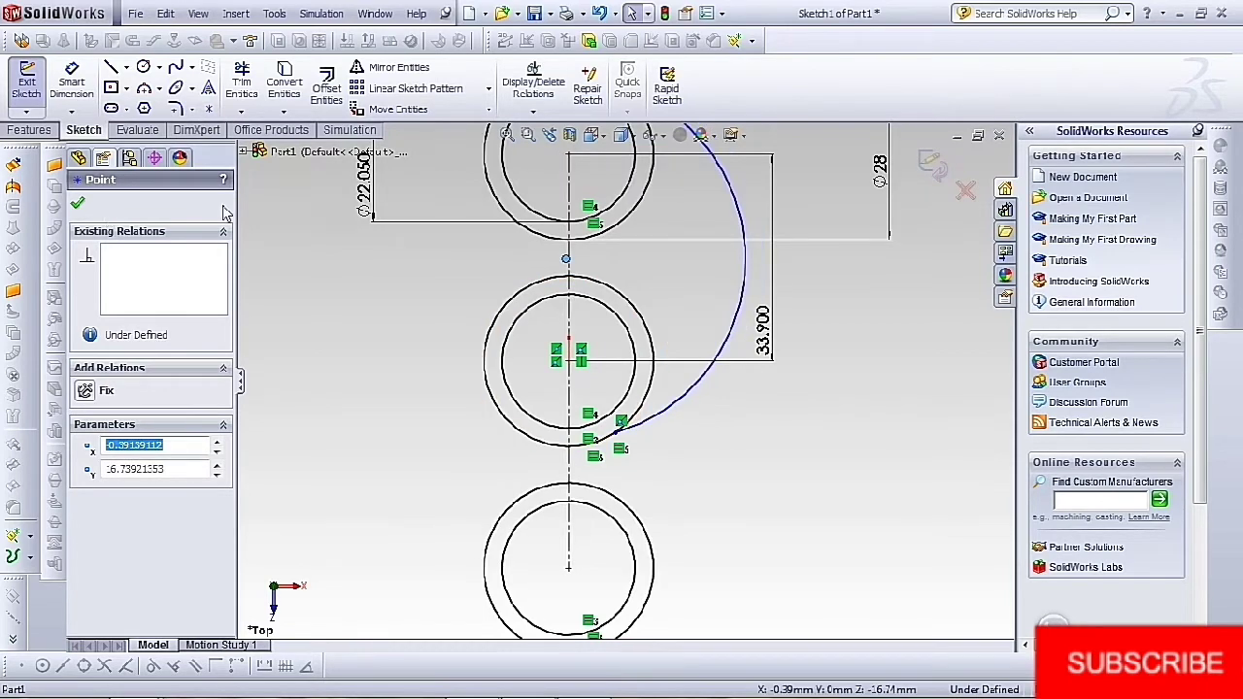
pyautogui.click(598, 14)
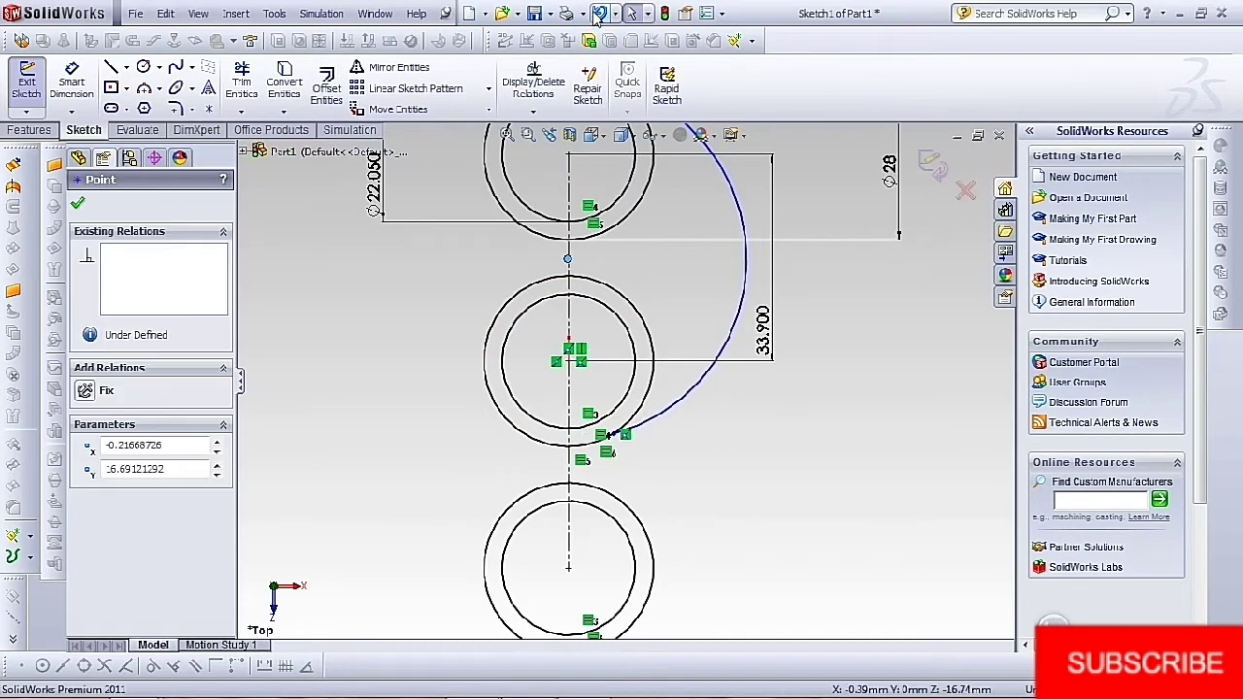
pyautogui.click(598, 13)
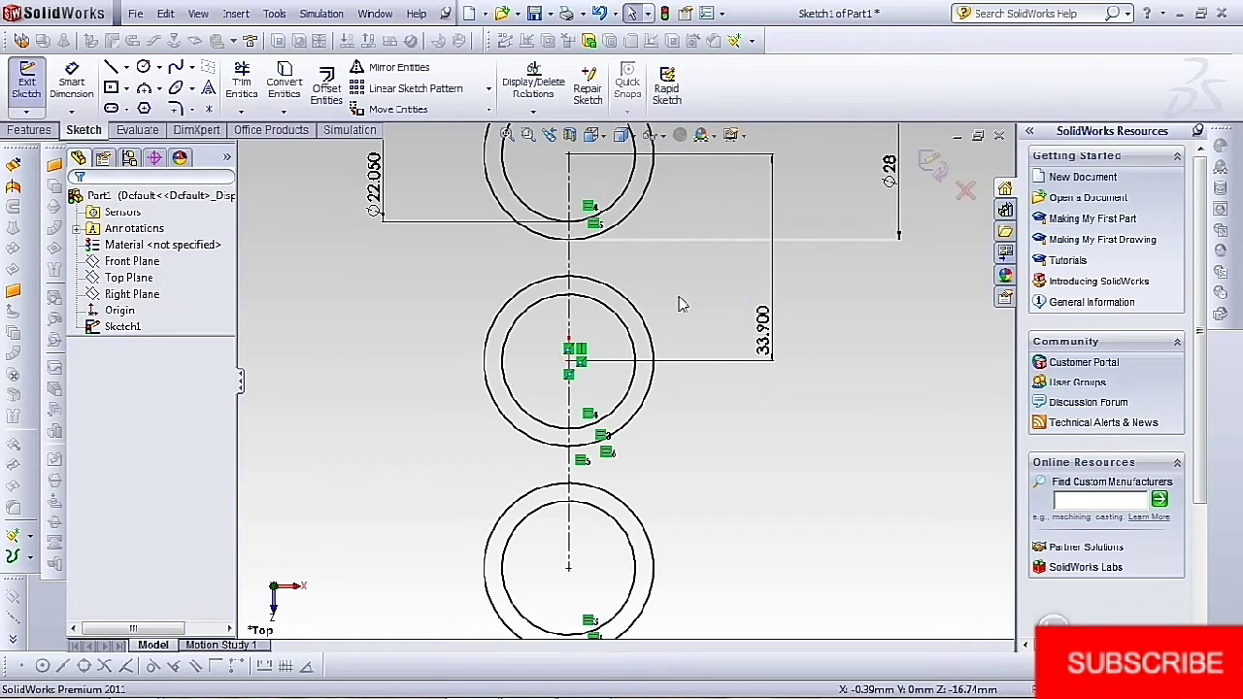
# Sketch a 3 Point Arc bulging outward from the upper outer circle to the lower edge of the middle outer circle, radius about 32 mm
pyautogui.scroll(1, 680, 304)
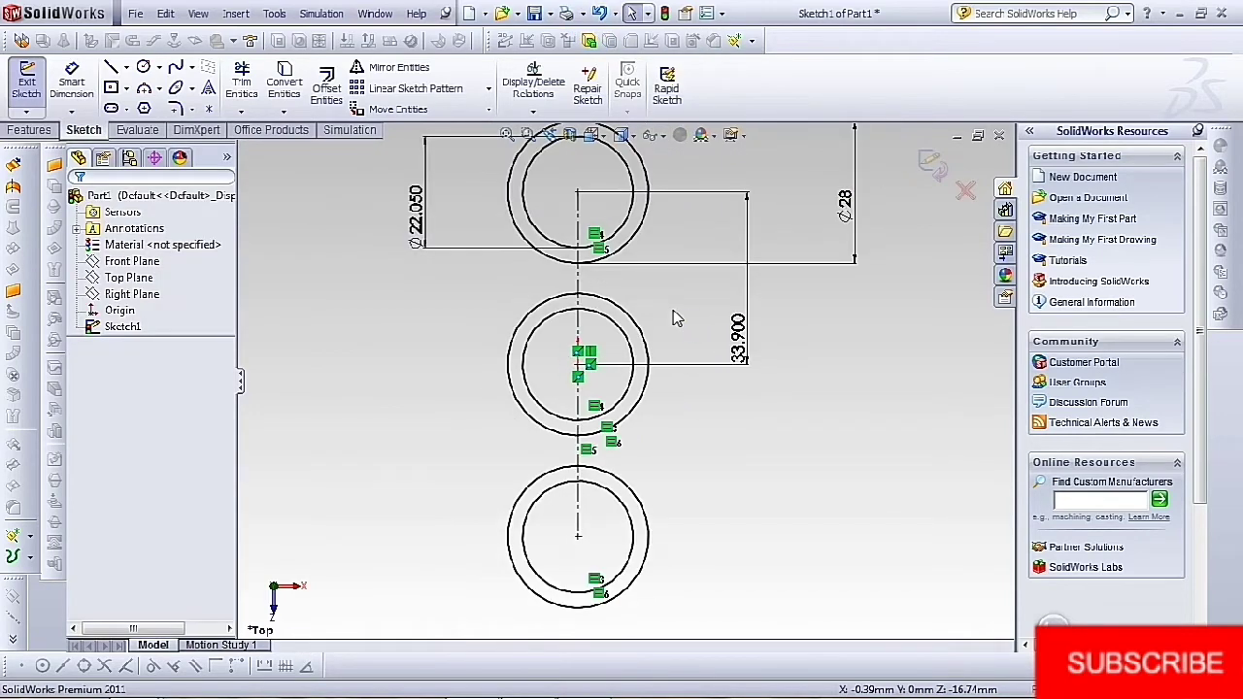
pyautogui.click(159, 89)
pyautogui.click(189, 145)
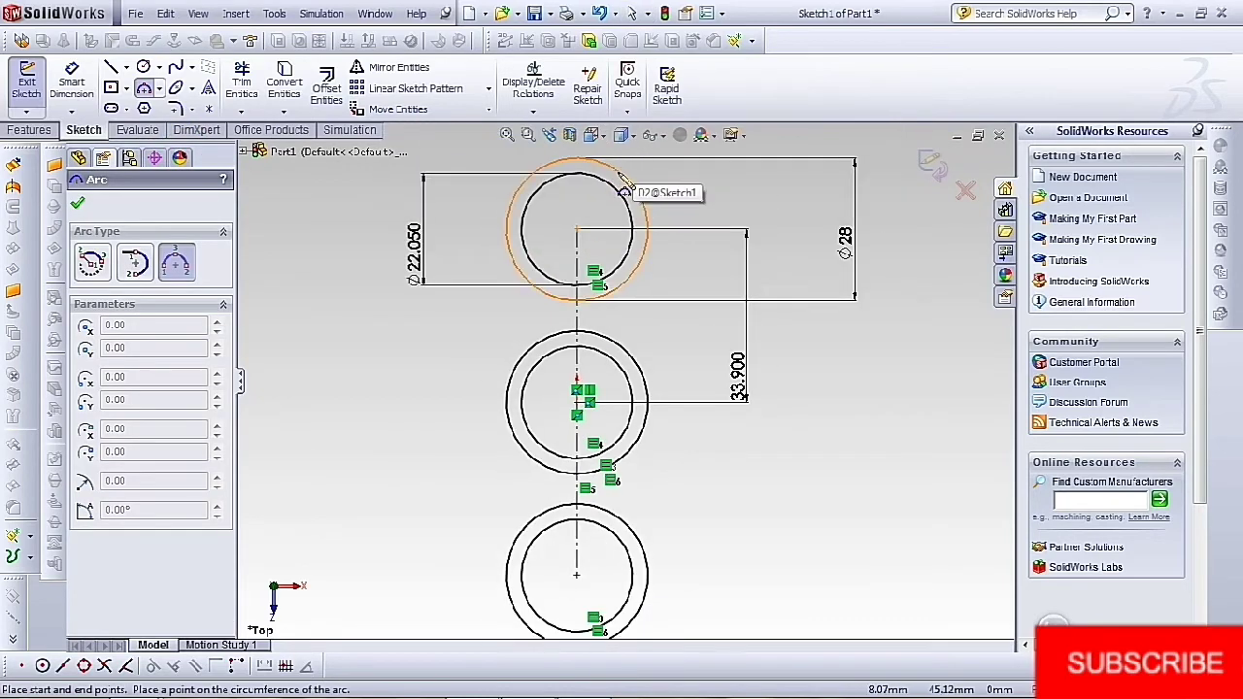
pyautogui.click(622, 182)
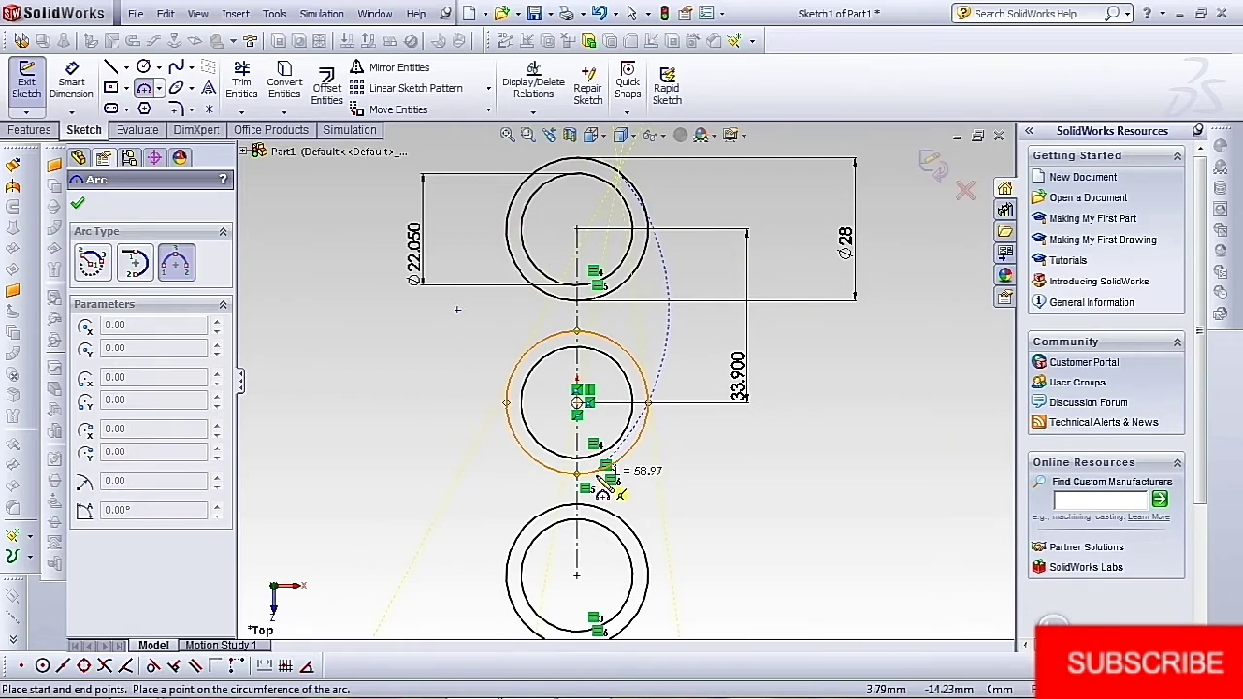
pyautogui.click(610, 479)
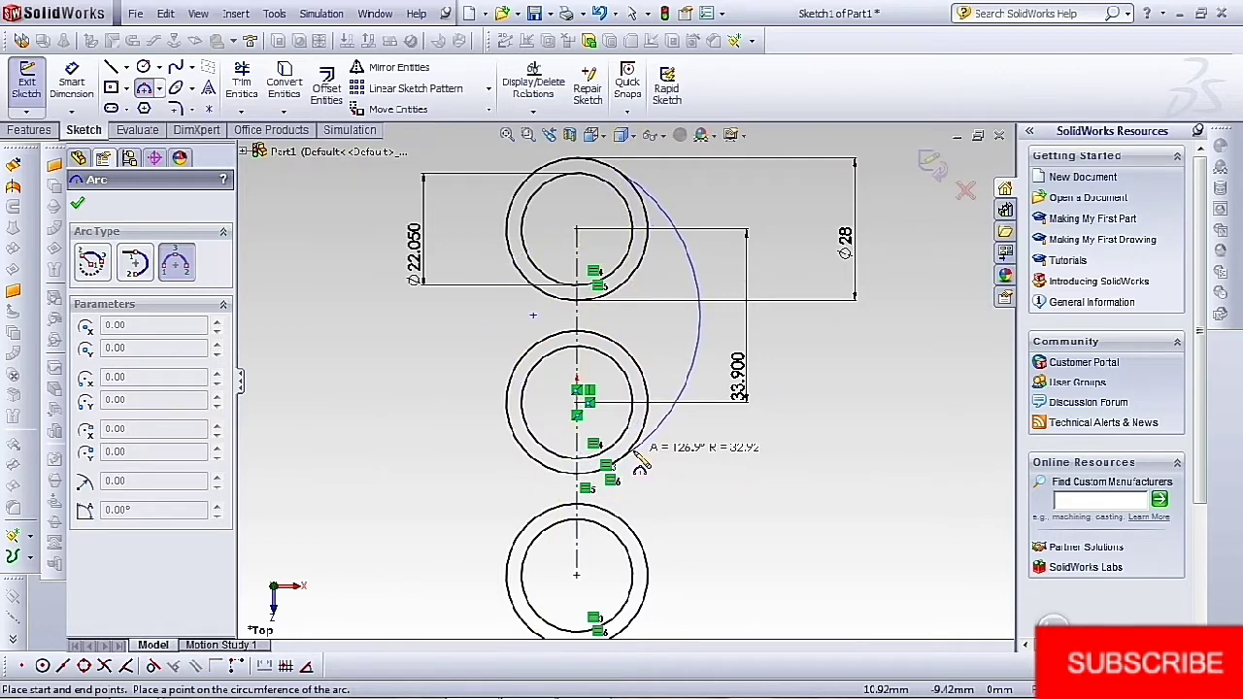
pyautogui.click(643, 453)
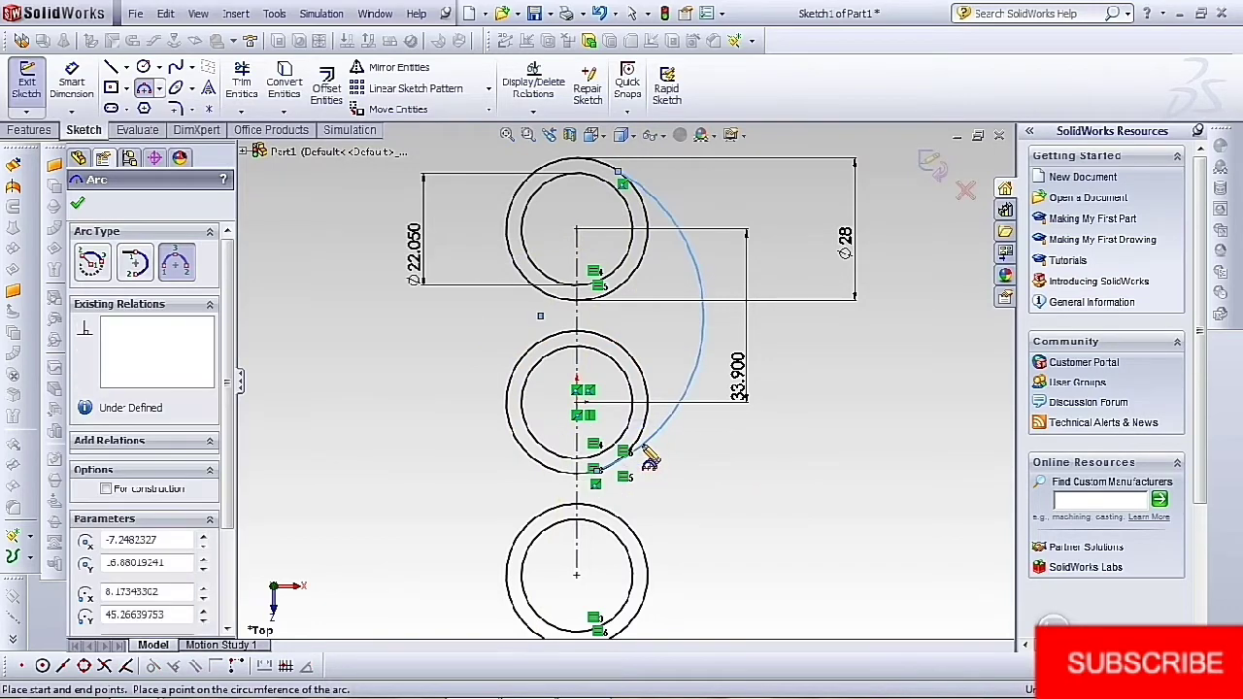
# Dimension the distance from the arc's centre point to the vertical centerline as 1.8 mm
pyautogui.press('d')
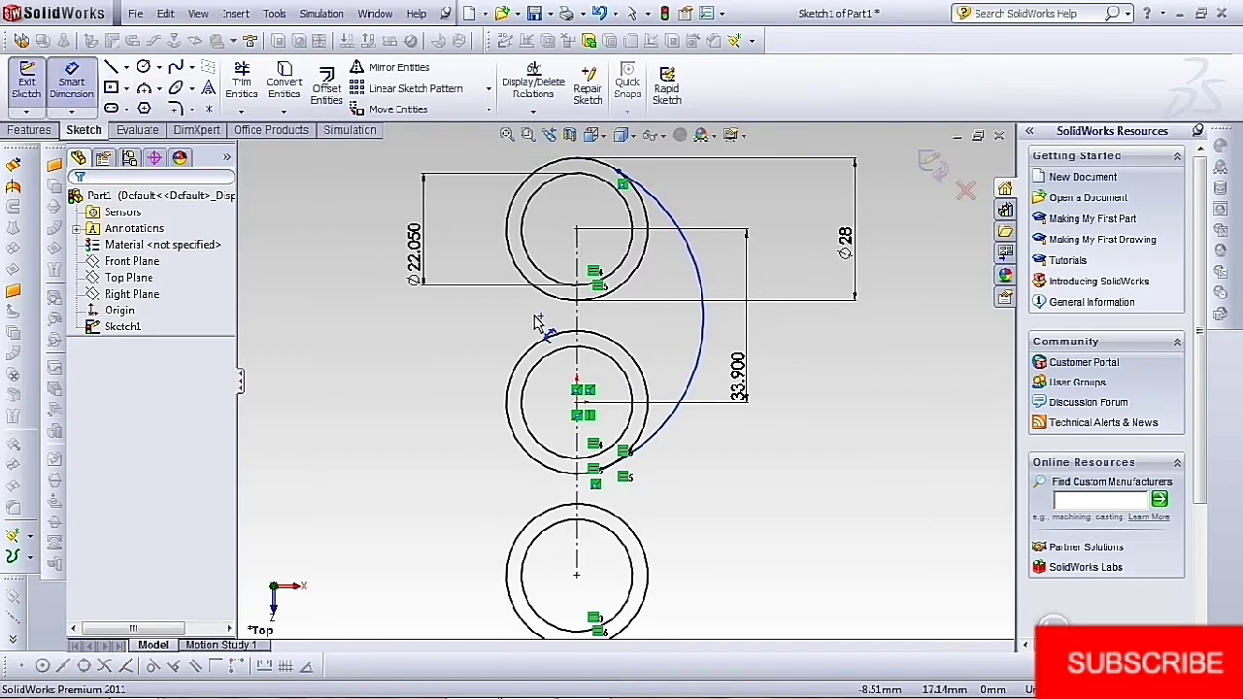
pyautogui.click(576, 318)
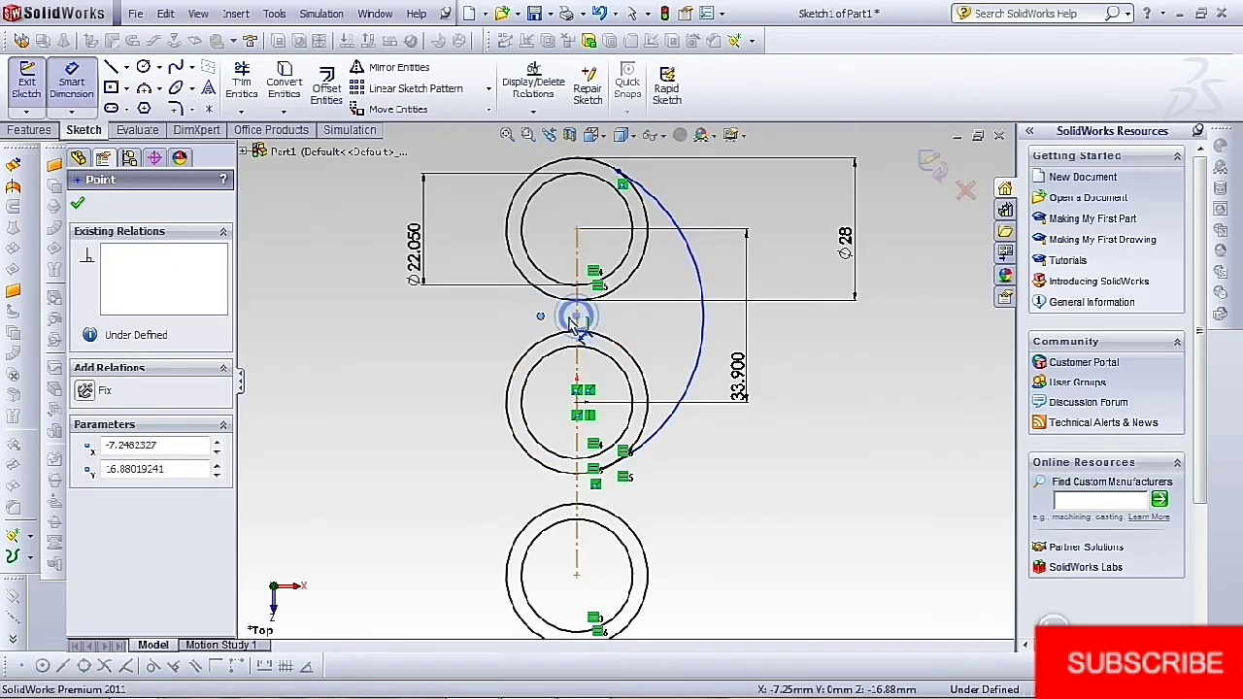
pyautogui.click(577, 325)
pyautogui.click(556, 333)
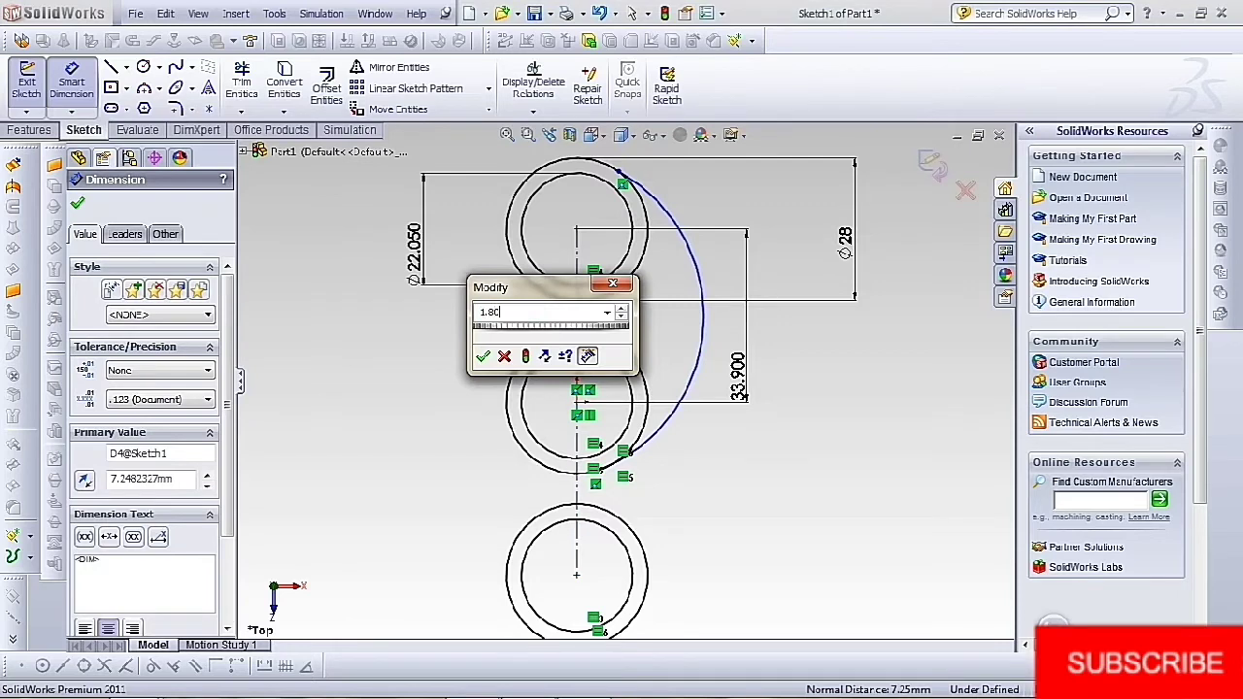
pyautogui.press('Return')
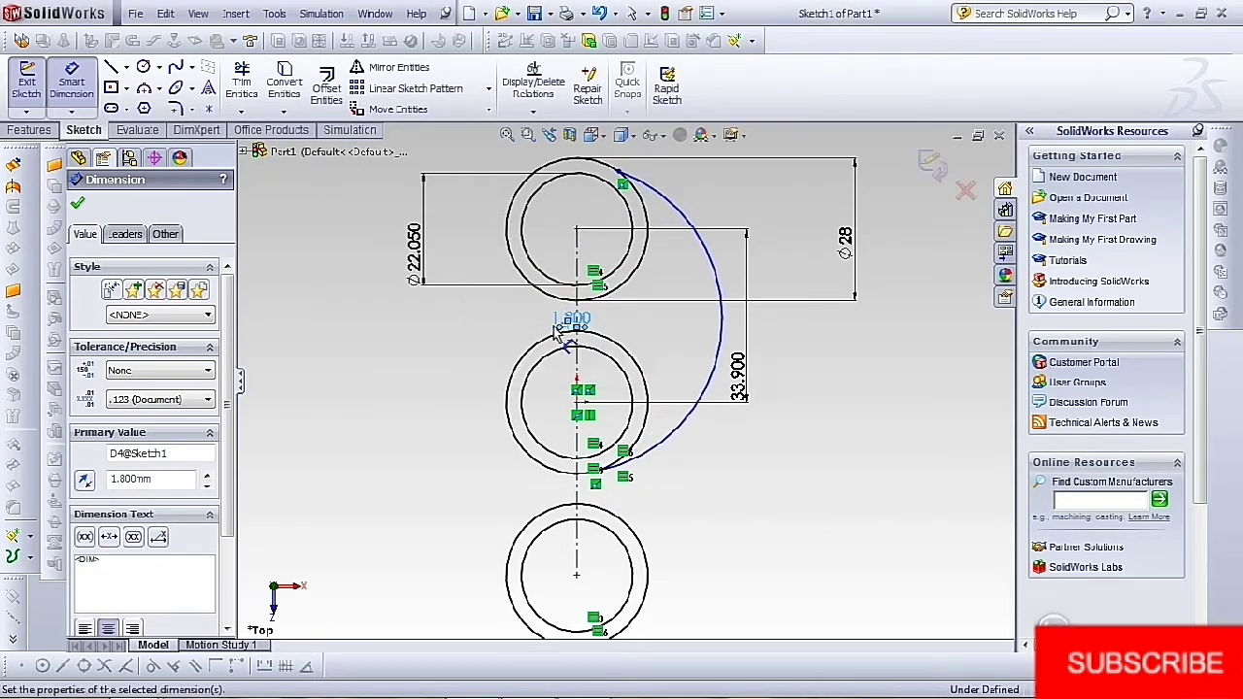
pyautogui.click(78, 204)
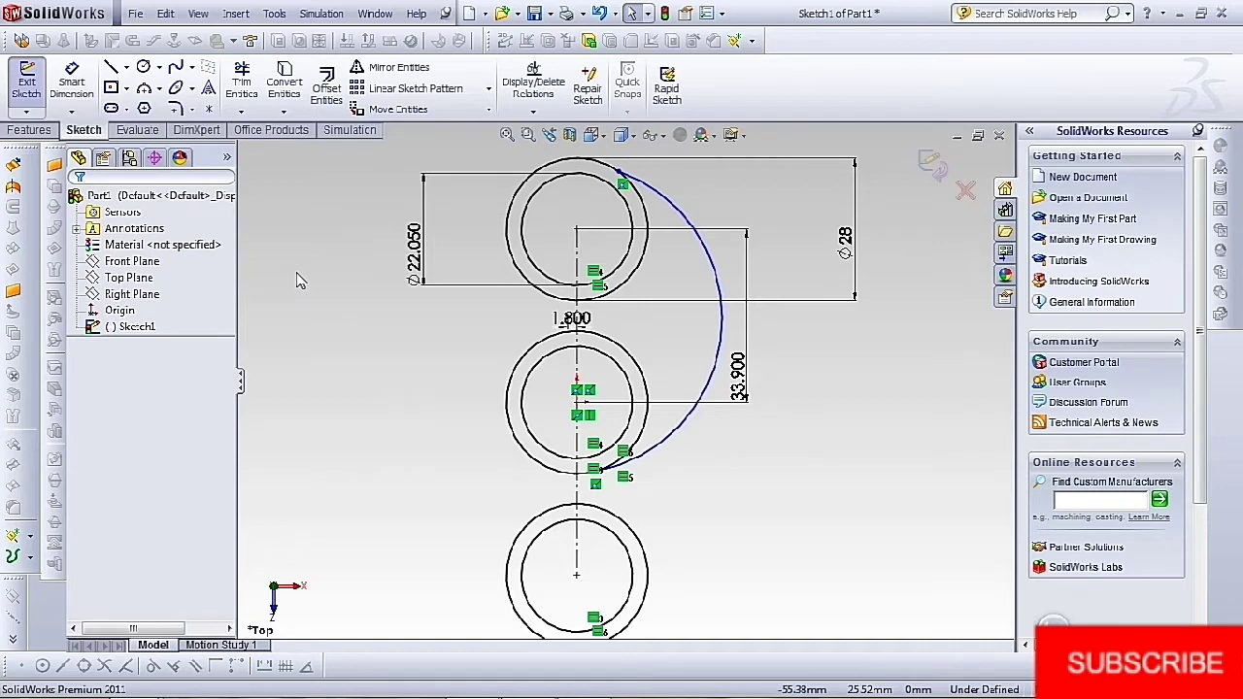
pyautogui.scroll(-1, 653, 184)
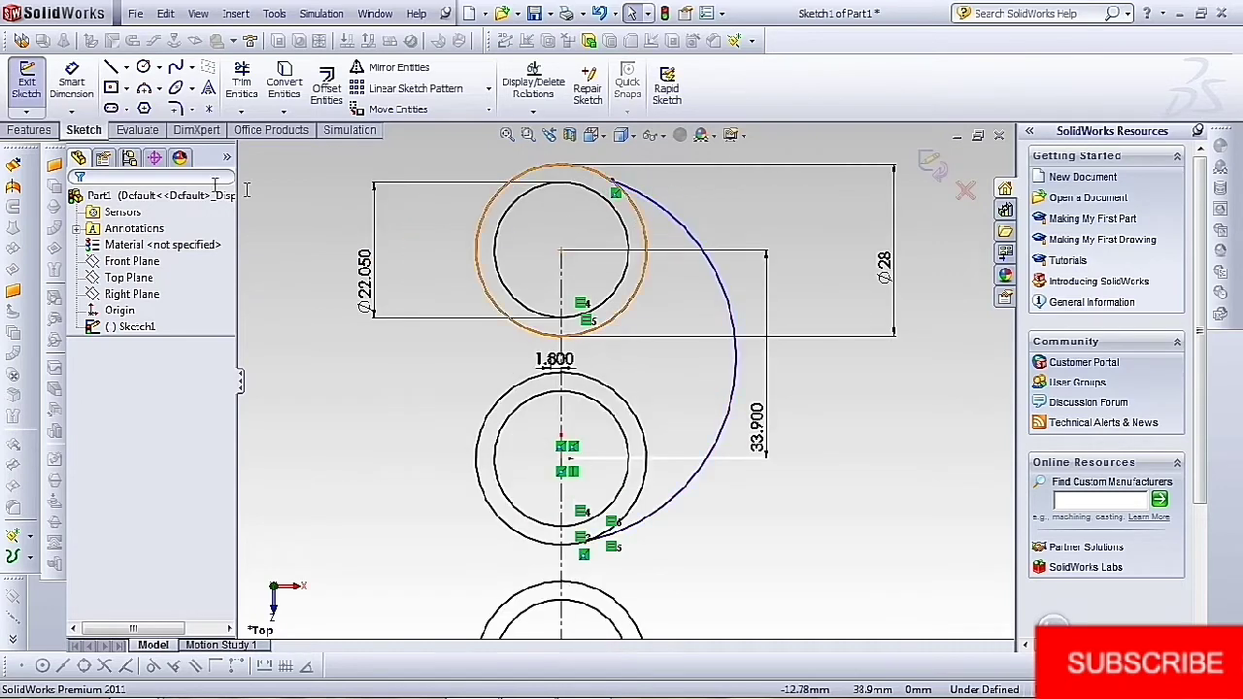
pyautogui.moveTo(594, 173); pyautogui.dragTo(614, 198)
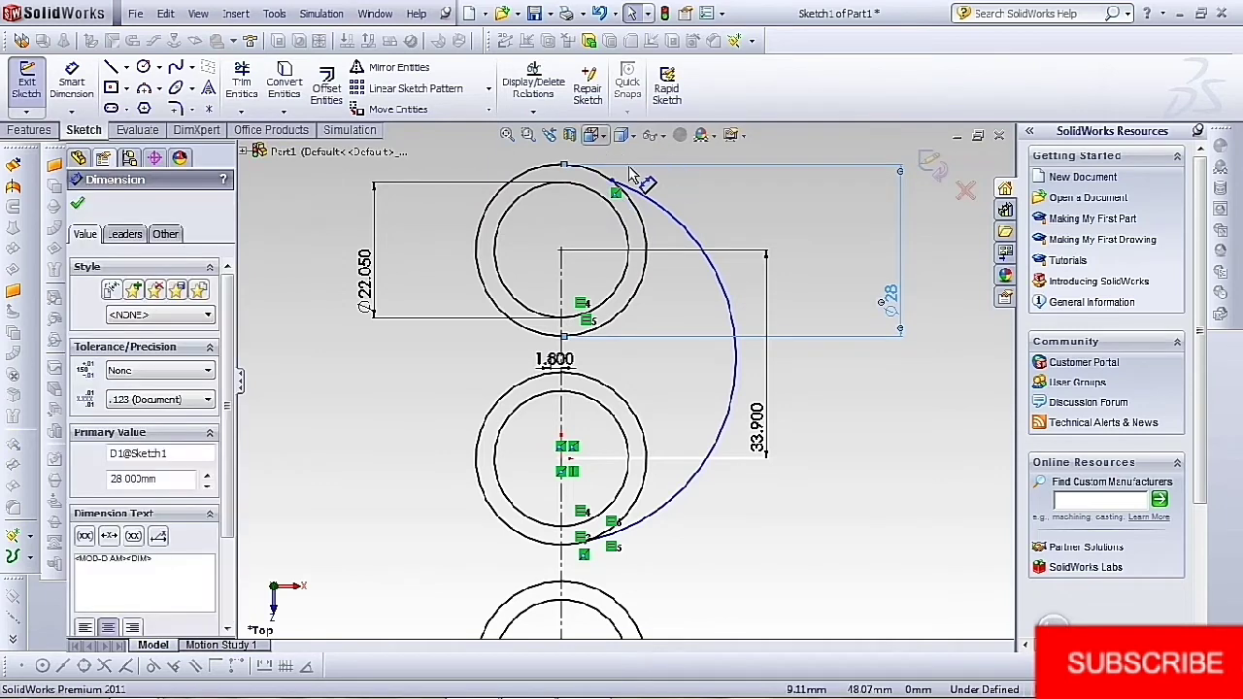
pyautogui.click(78, 206)
pyautogui.scroll(2, 661, 253)
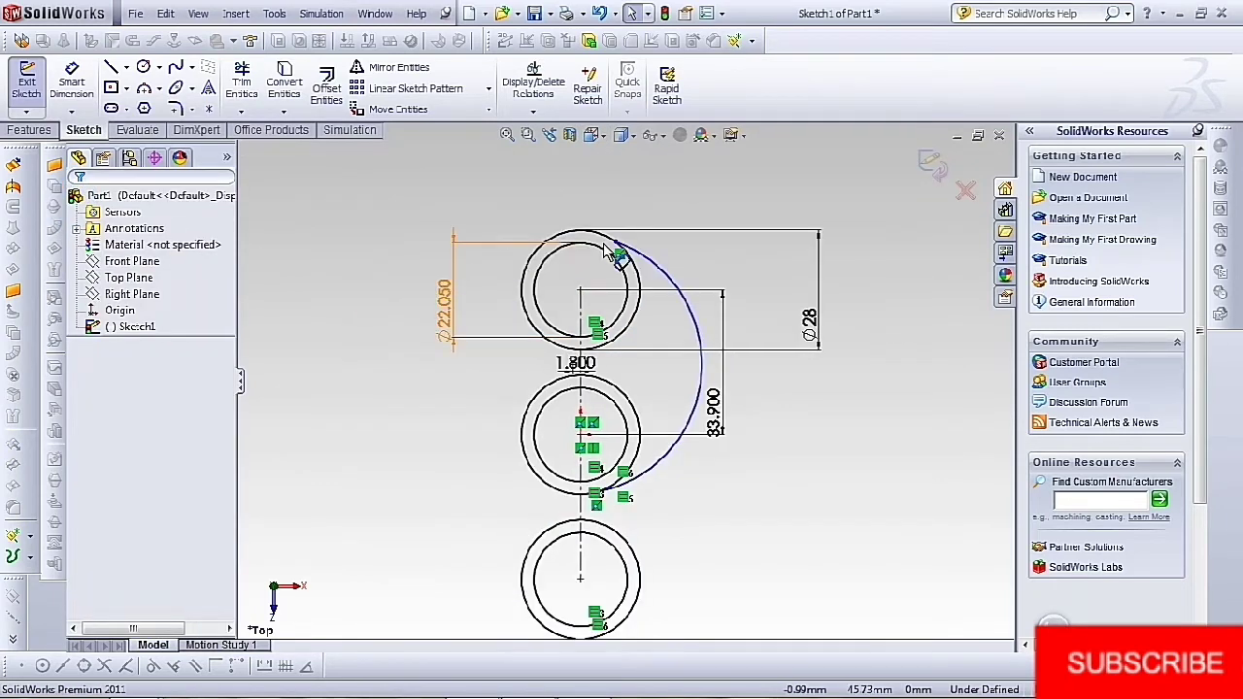
# Make the large side arc tangent to the upper outer circle at their shared endpoint
pyautogui.scroll(-3, 663, 223)
pyautogui.scroll(-1, 663, 223)
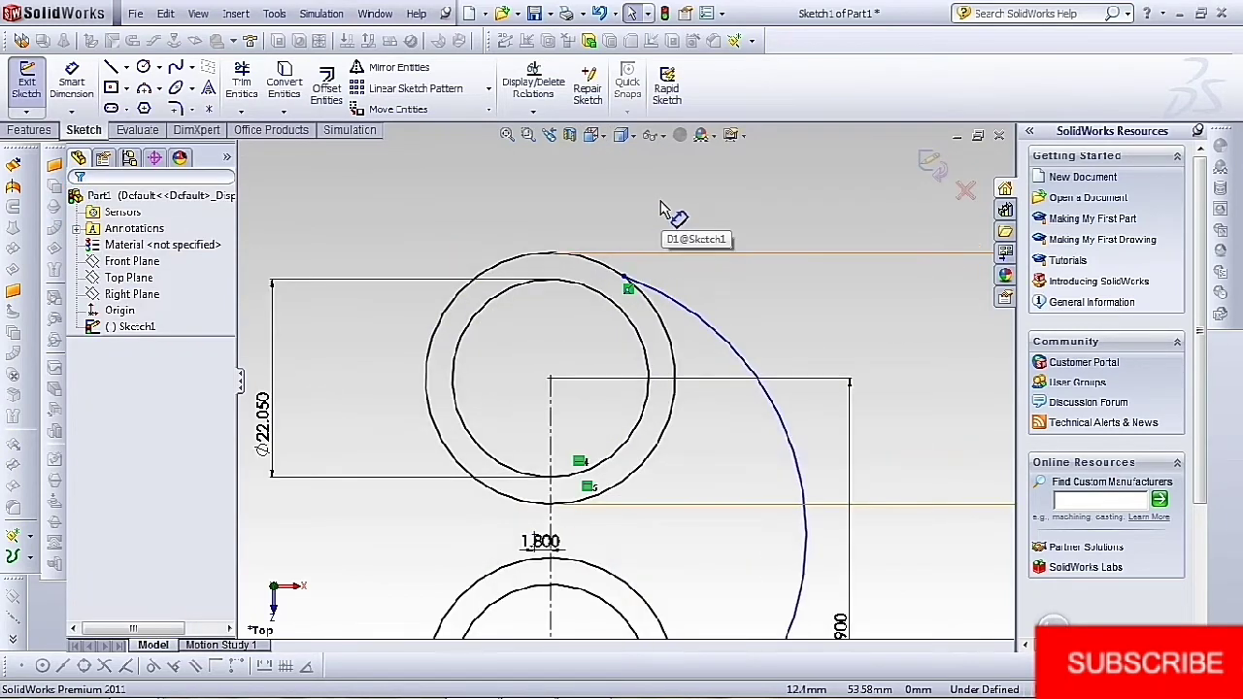
pyautogui.rightClick(555, 174)
pyautogui.click(772, 199)
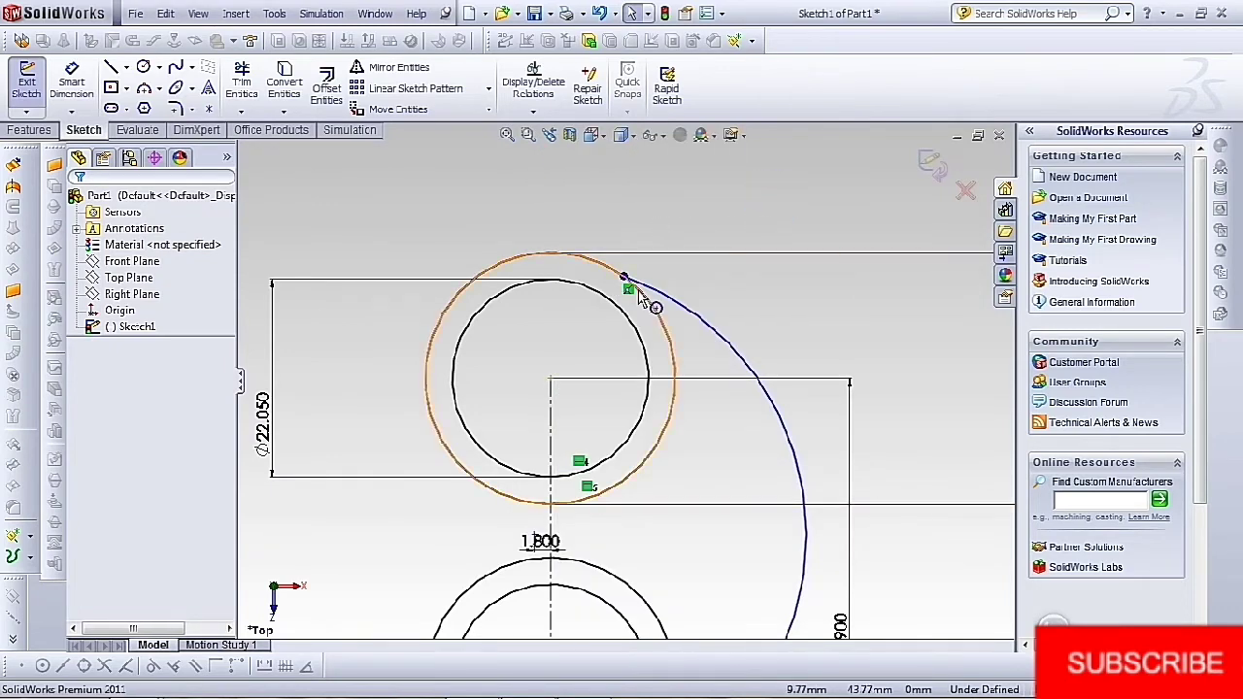
pyautogui.scroll(-5, 641, 294)
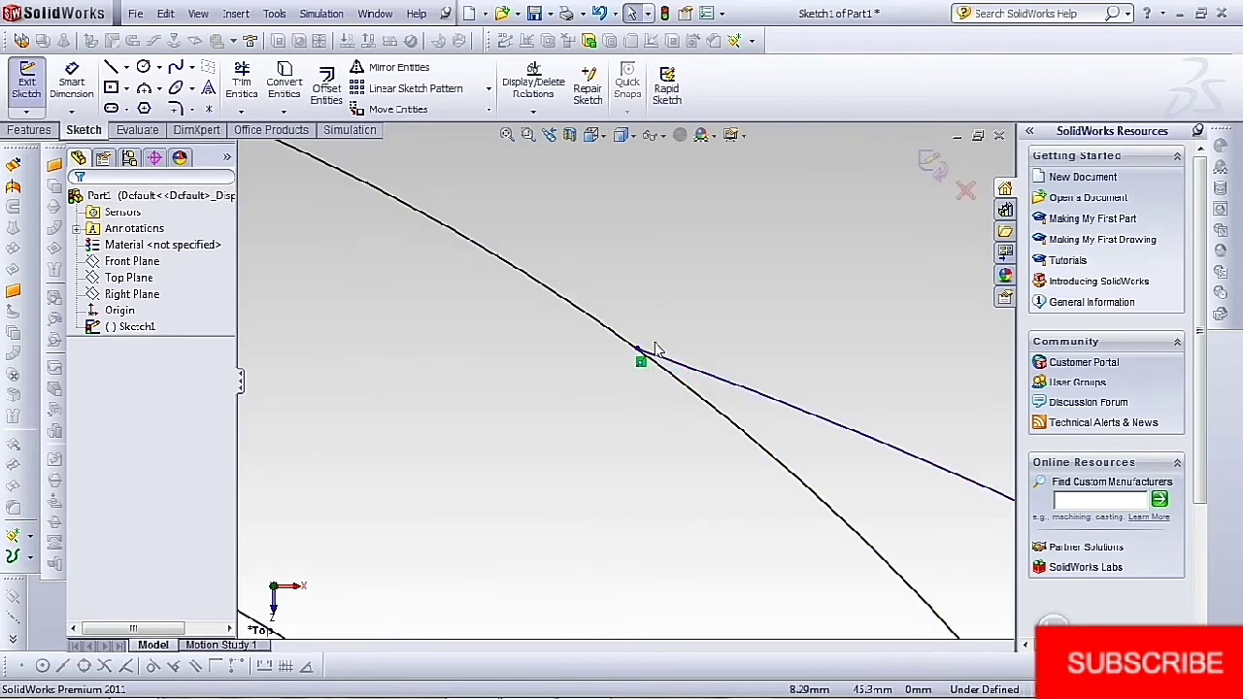
pyautogui.moveTo(666, 330); pyautogui.dragTo(610, 381)
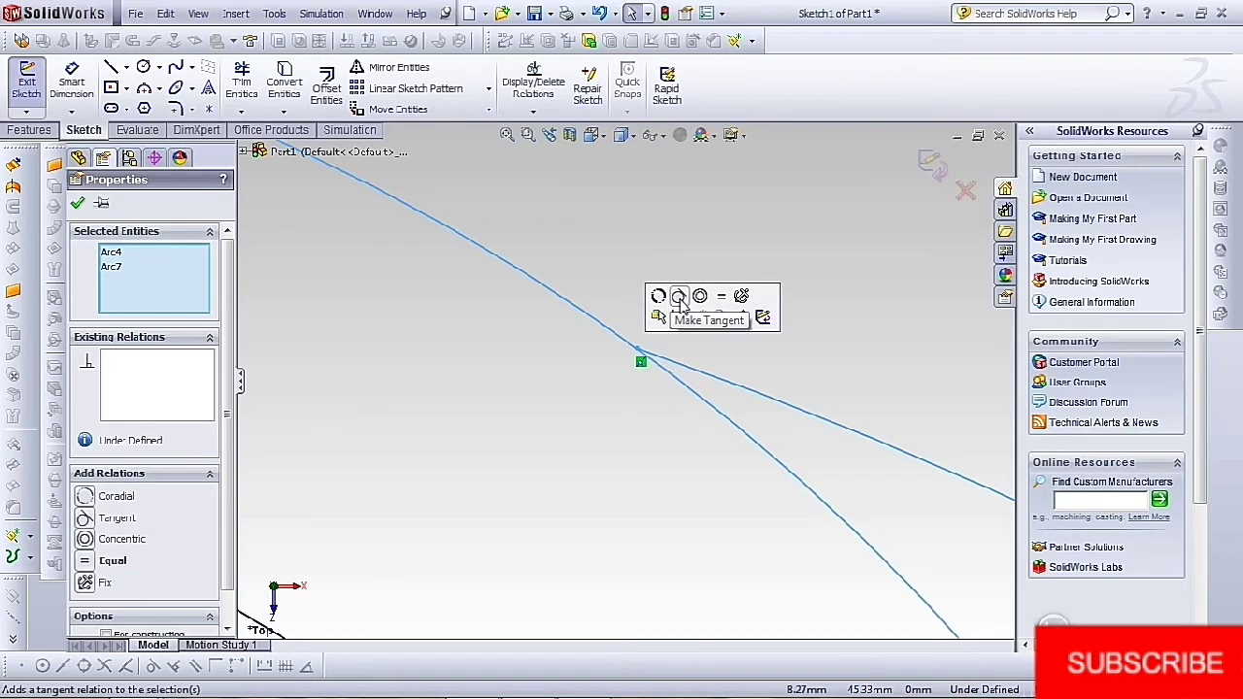
pyautogui.click(679, 297)
pyautogui.scroll(10, 668, 388)
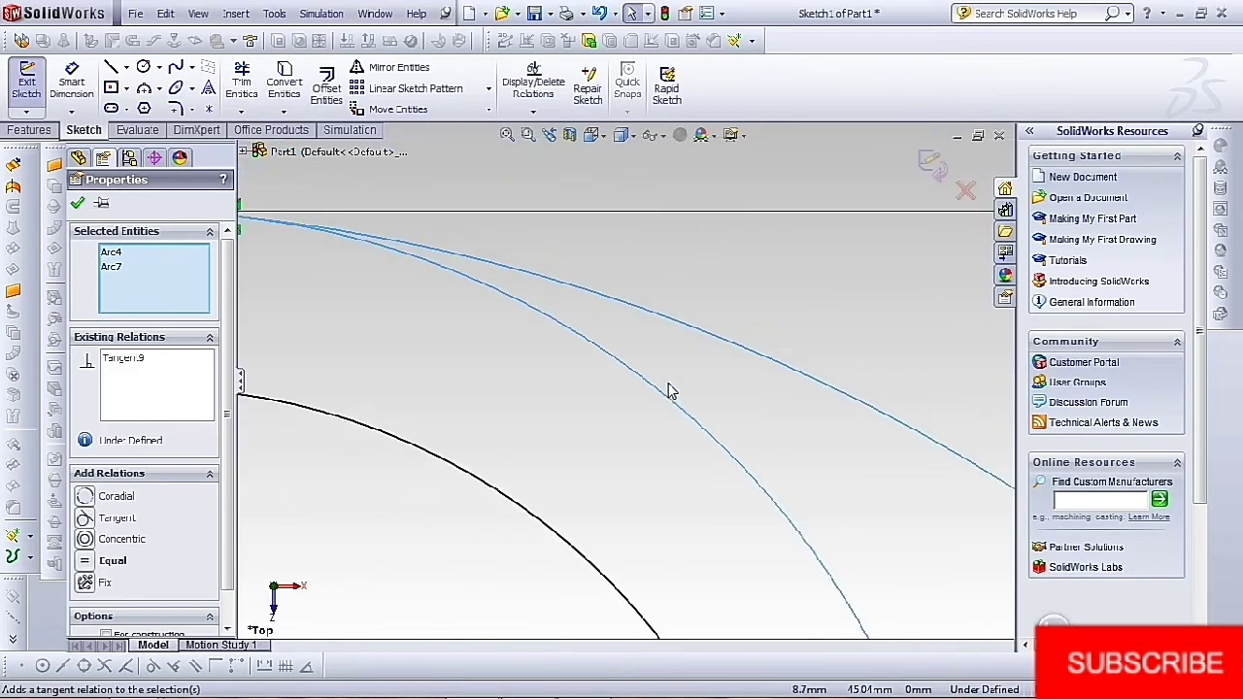
pyautogui.scroll(8, 666, 395)
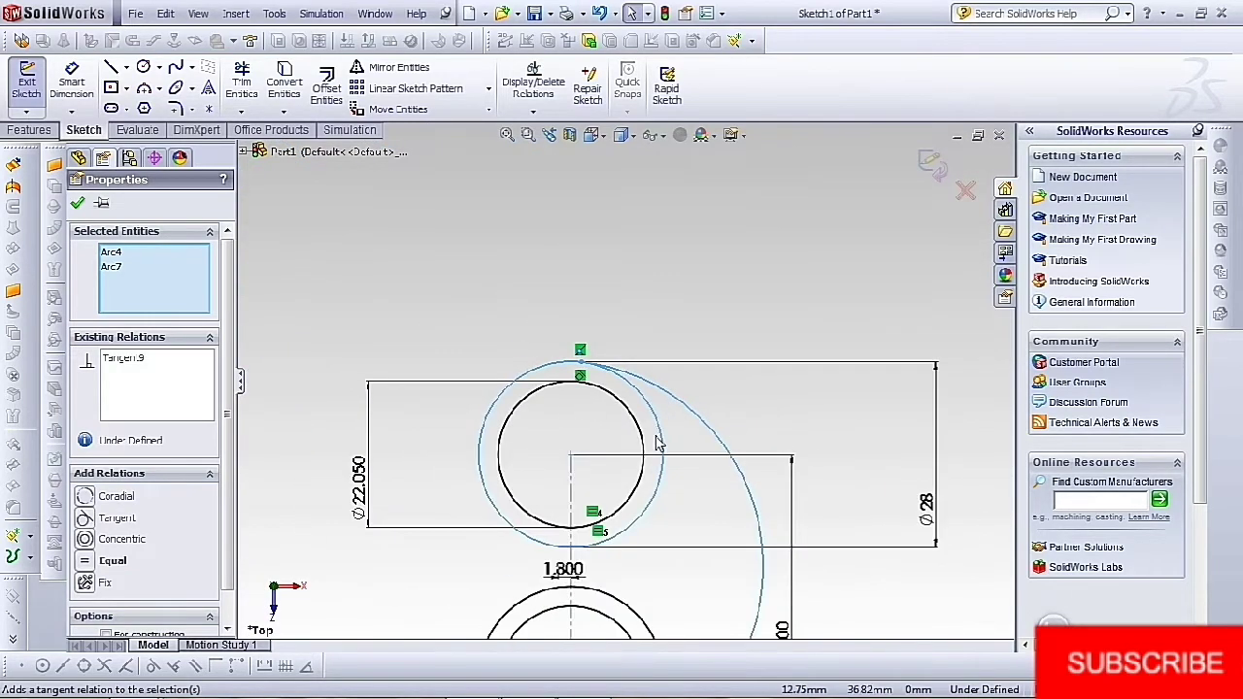
pyautogui.scroll(1, 655, 473)
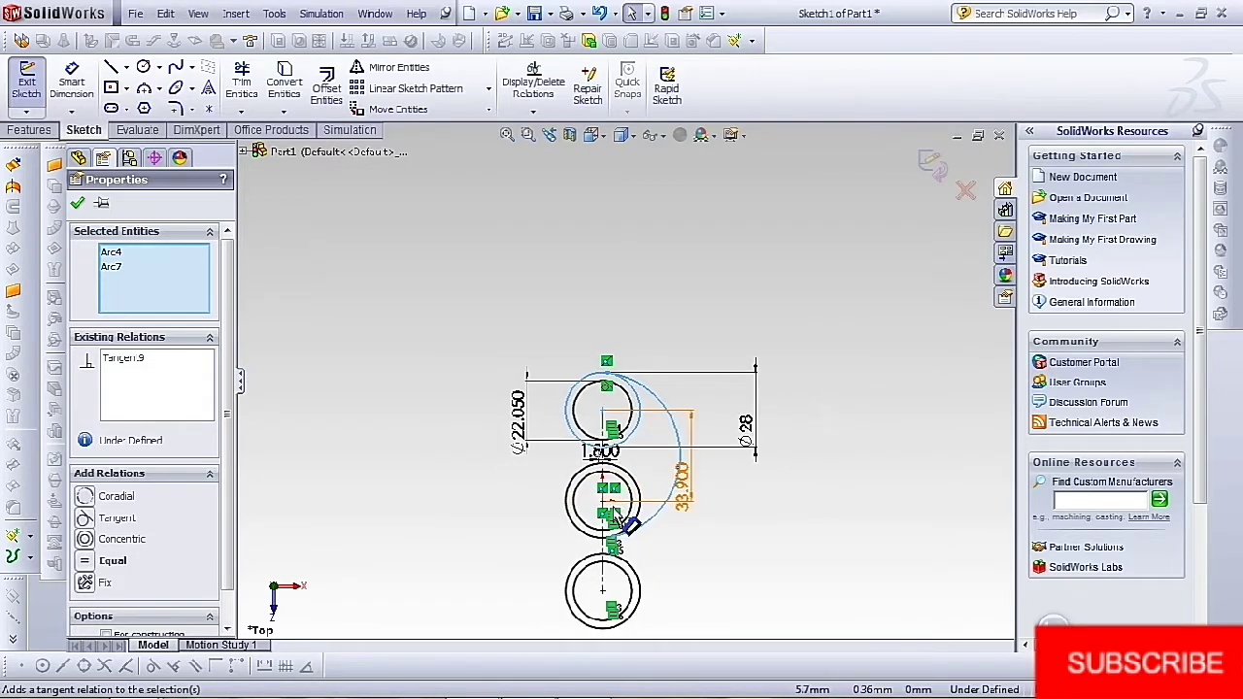
pyautogui.scroll(-2, 622, 466)
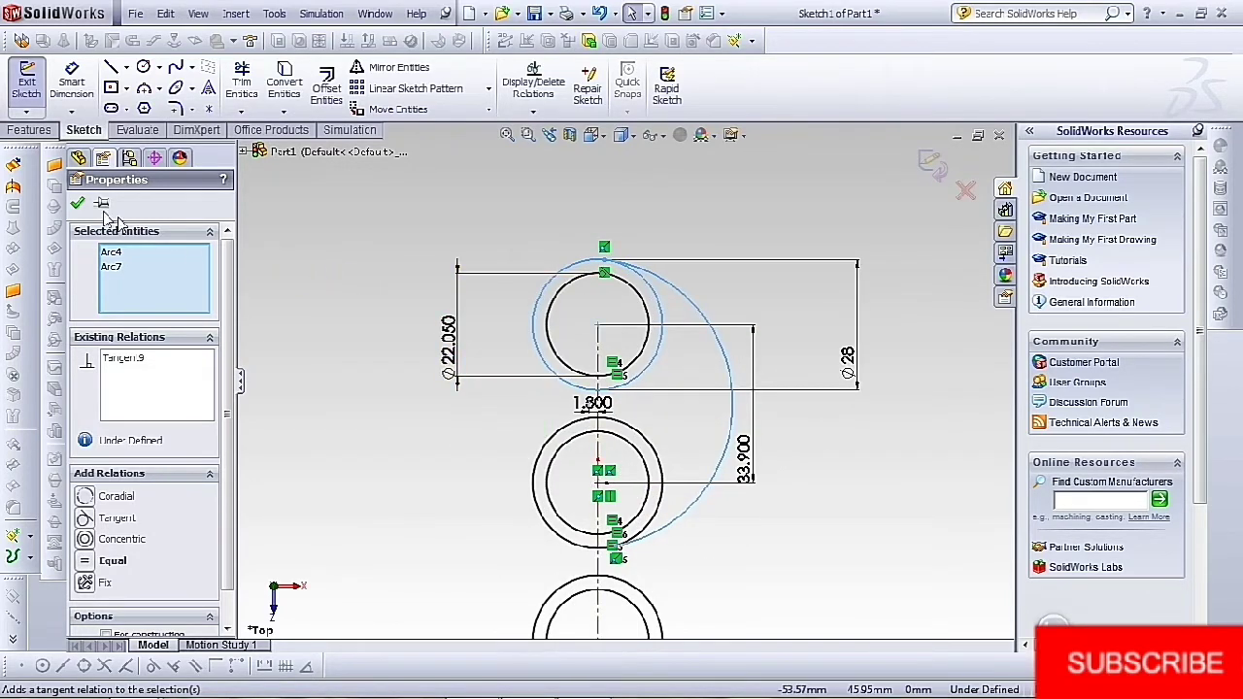
pyautogui.click(78, 205)
# Make the side arc's lower end tangent to the middle outer circle
pyautogui.scroll(-6, 641, 573)
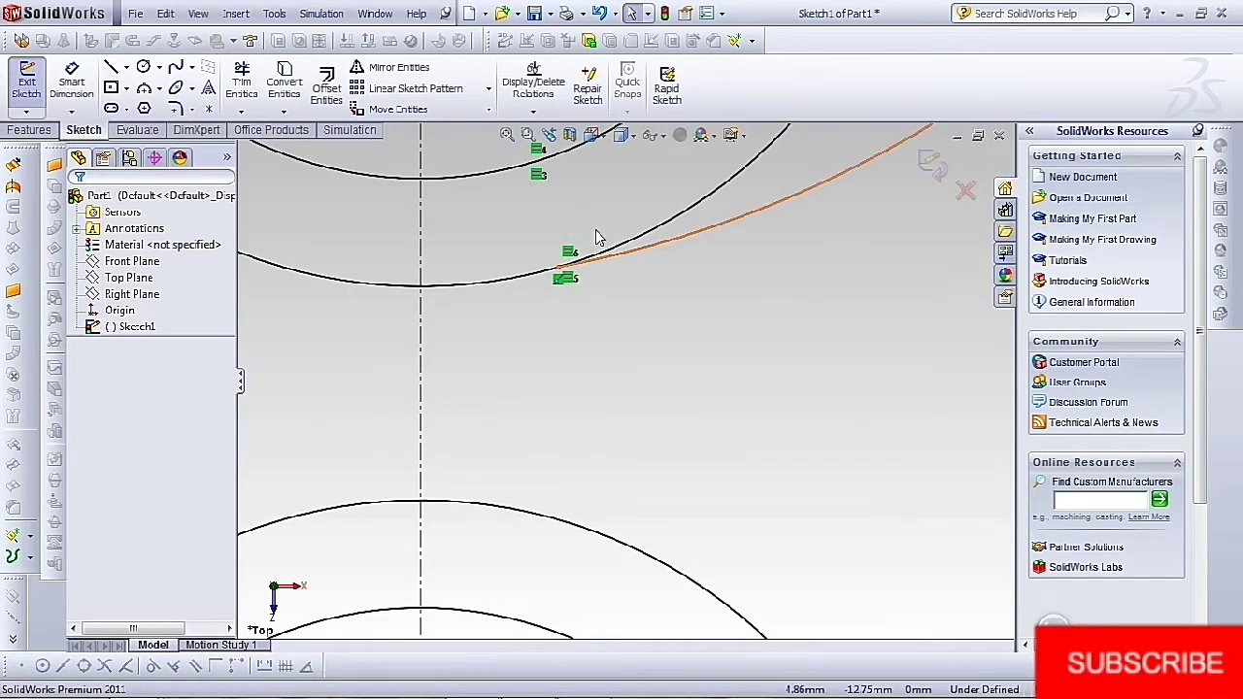
pyautogui.moveTo(592, 231); pyautogui.dragTo(521, 309)
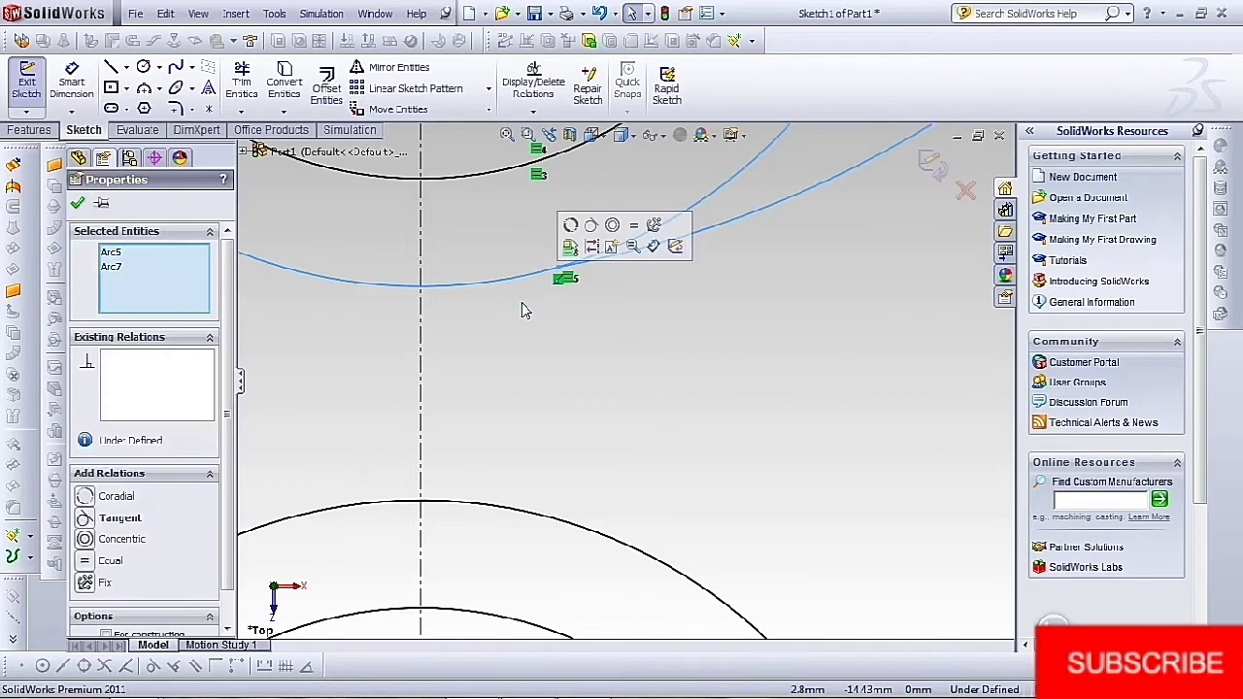
pyautogui.click(591, 227)
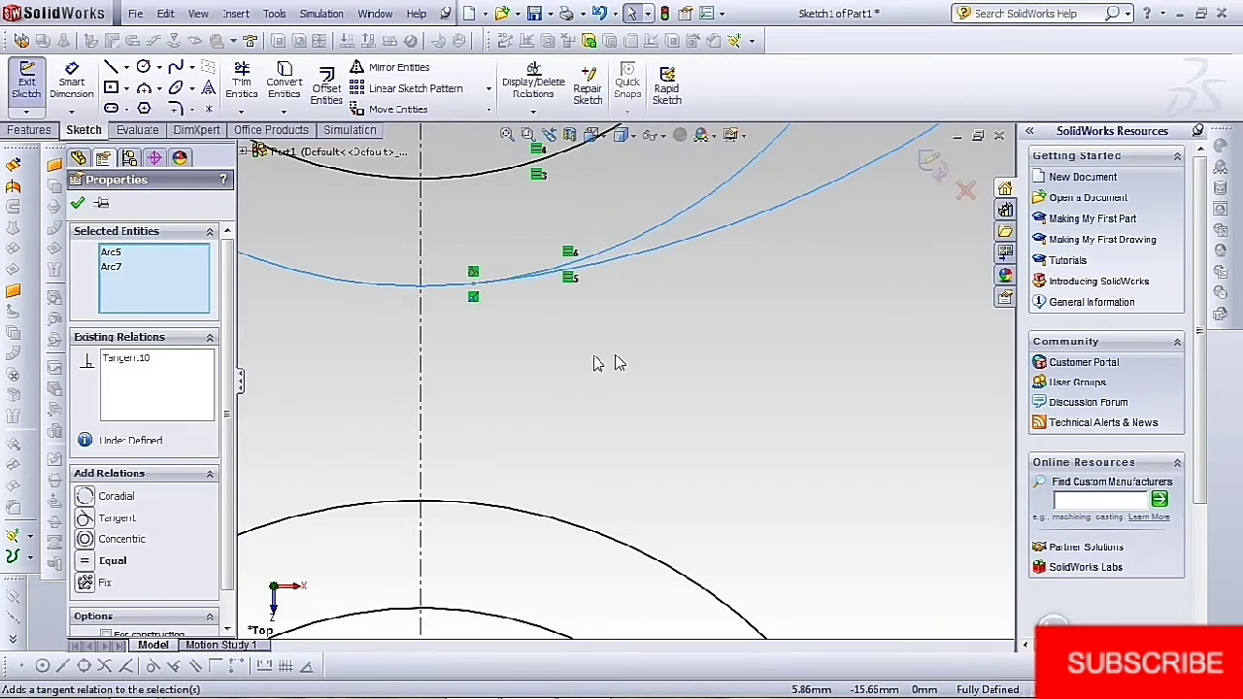
pyautogui.click(77, 204)
pyautogui.scroll(5, 546, 399)
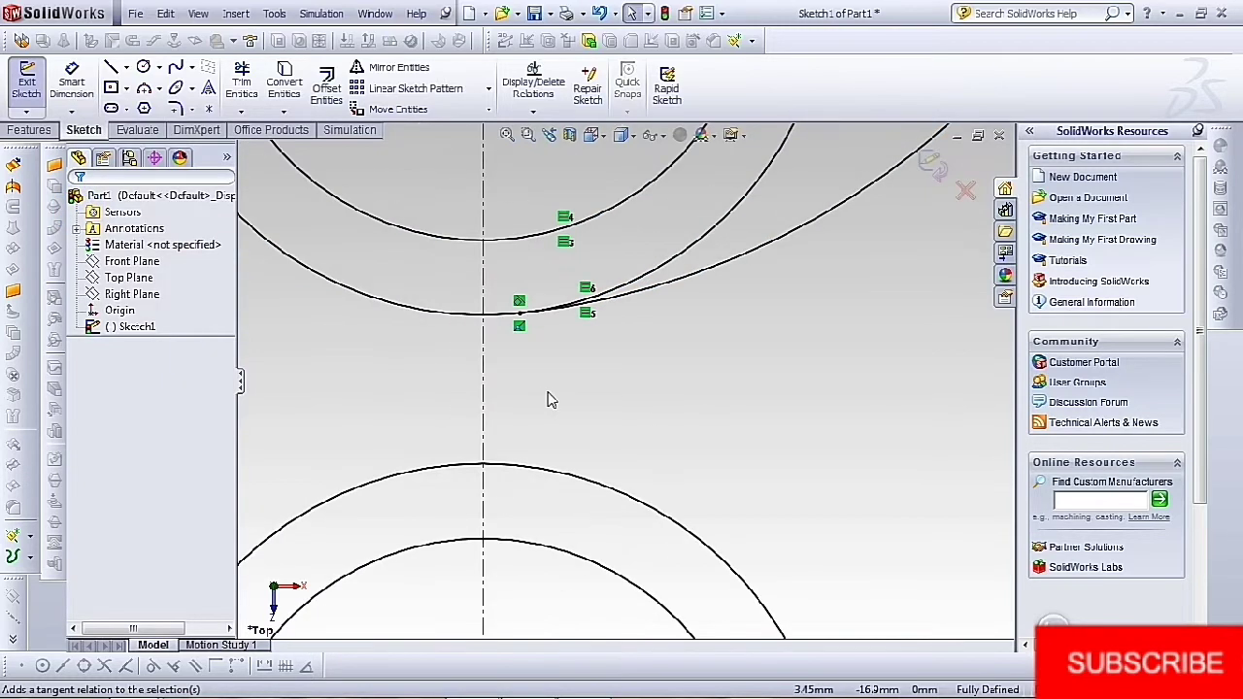
pyautogui.scroll(5, 568, 381)
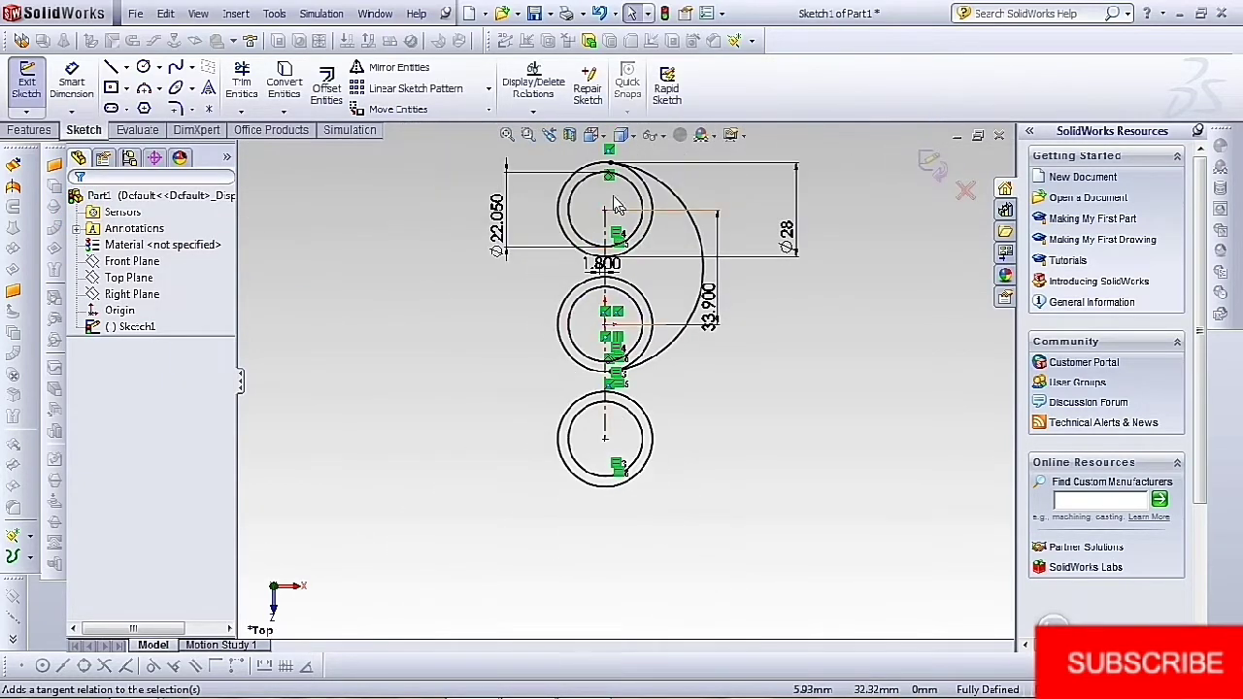
# Examine the side arc's junctions with the upper and middle outer circles and the spacing to the lower circle pair
pyautogui.scroll(-3, 617, 192)
pyautogui.scroll(-3, 612, 202)
pyautogui.scroll(3, 625, 298)
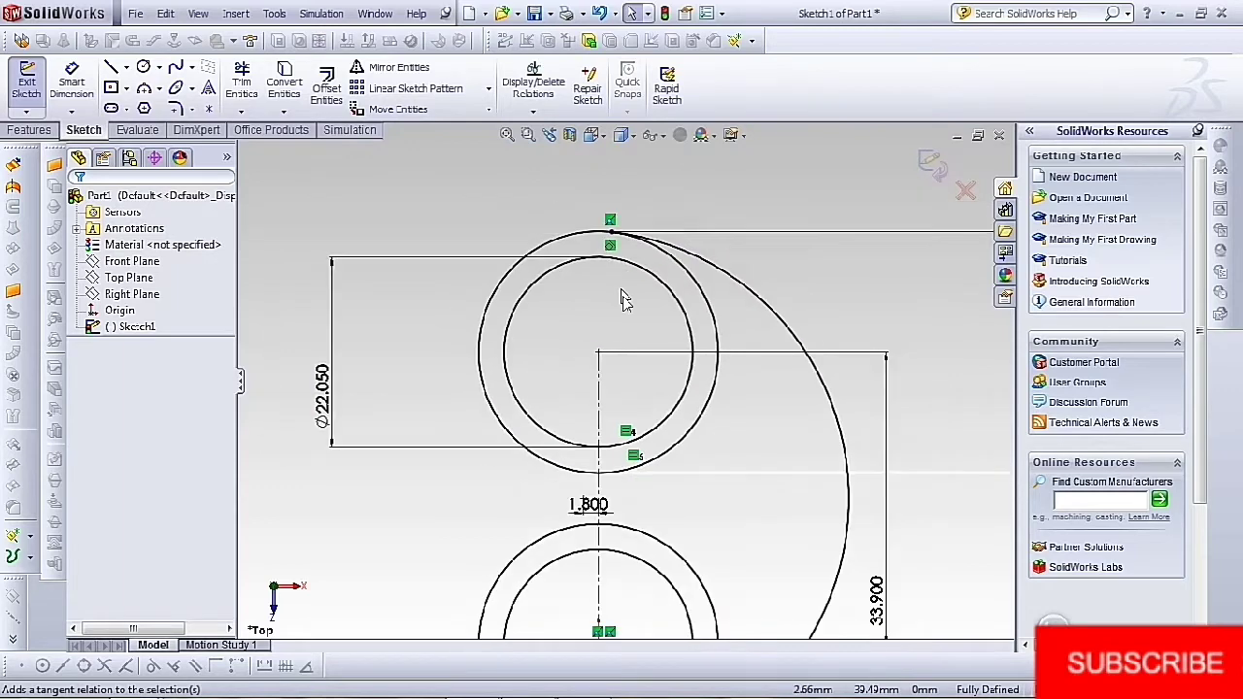
pyautogui.scroll(5, 633, 496)
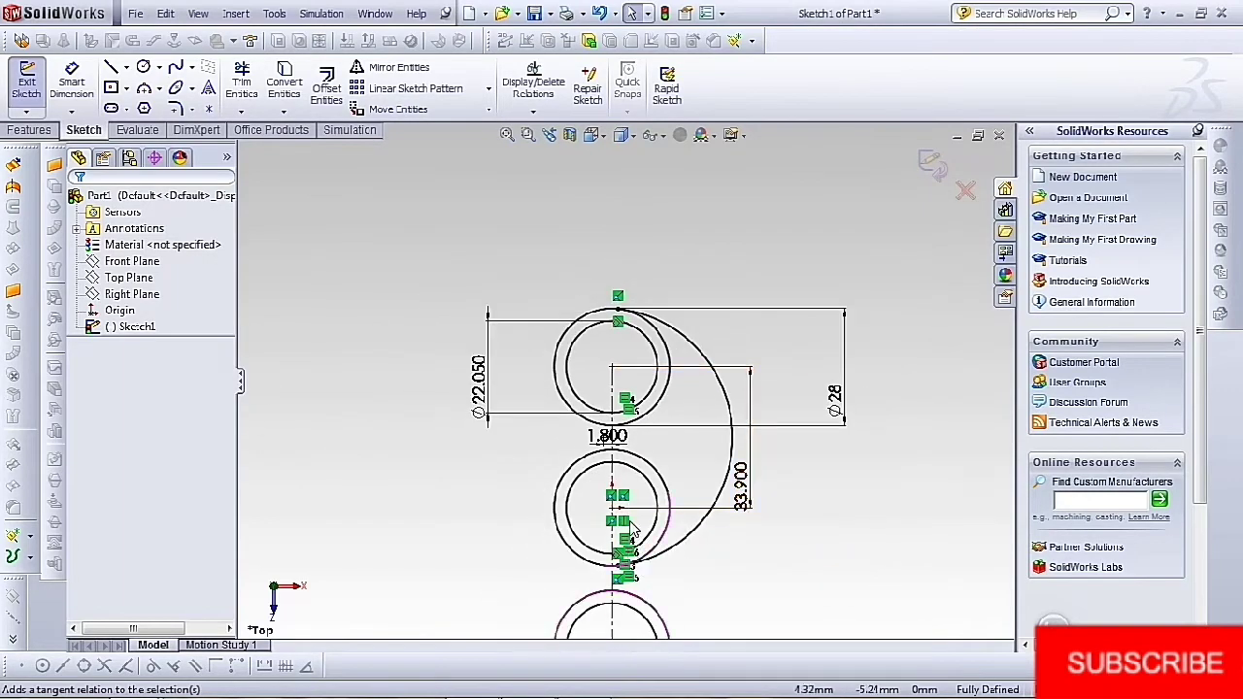
pyautogui.scroll(-3, 627, 521)
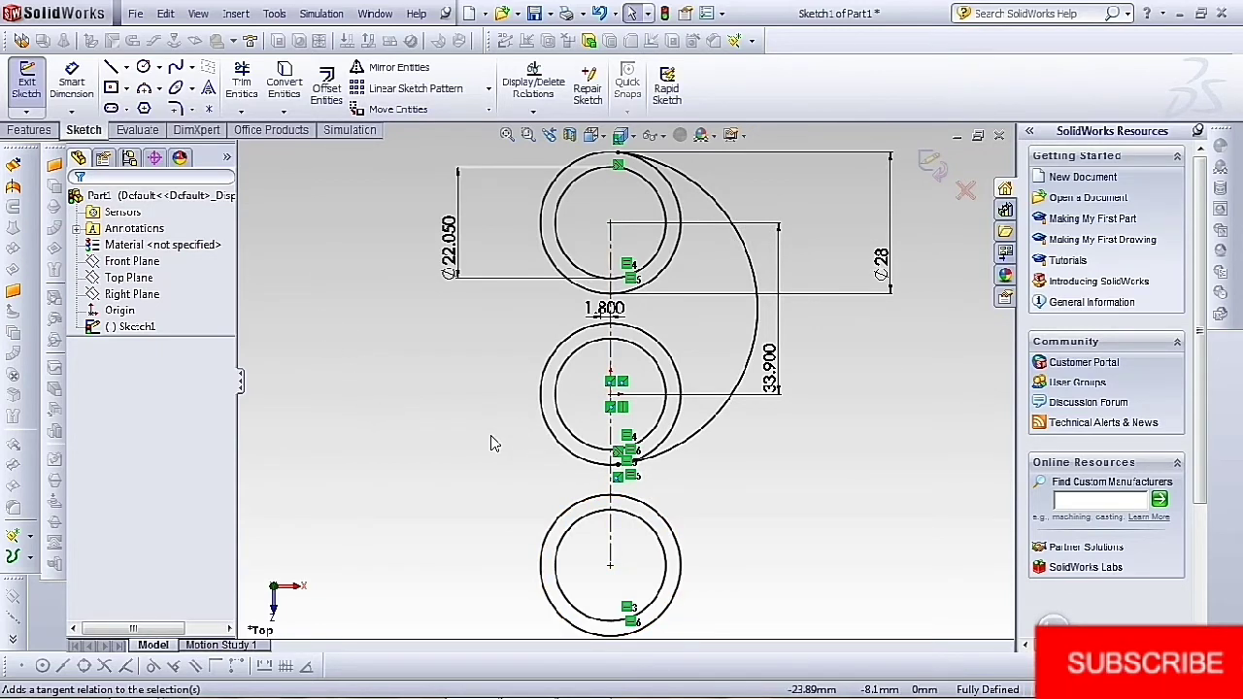
pyautogui.click(636, 463)
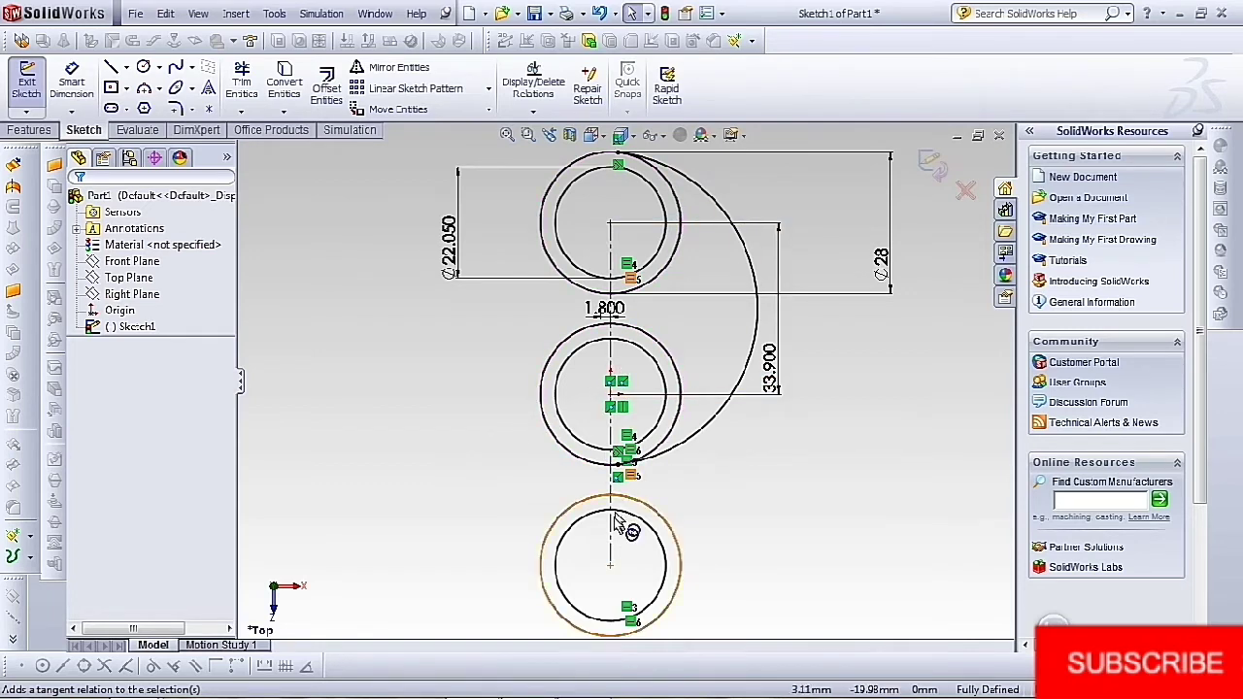
pyautogui.hotkey('ctrl', 'Up')
pyautogui.hotkey('ctrl', 'Down')
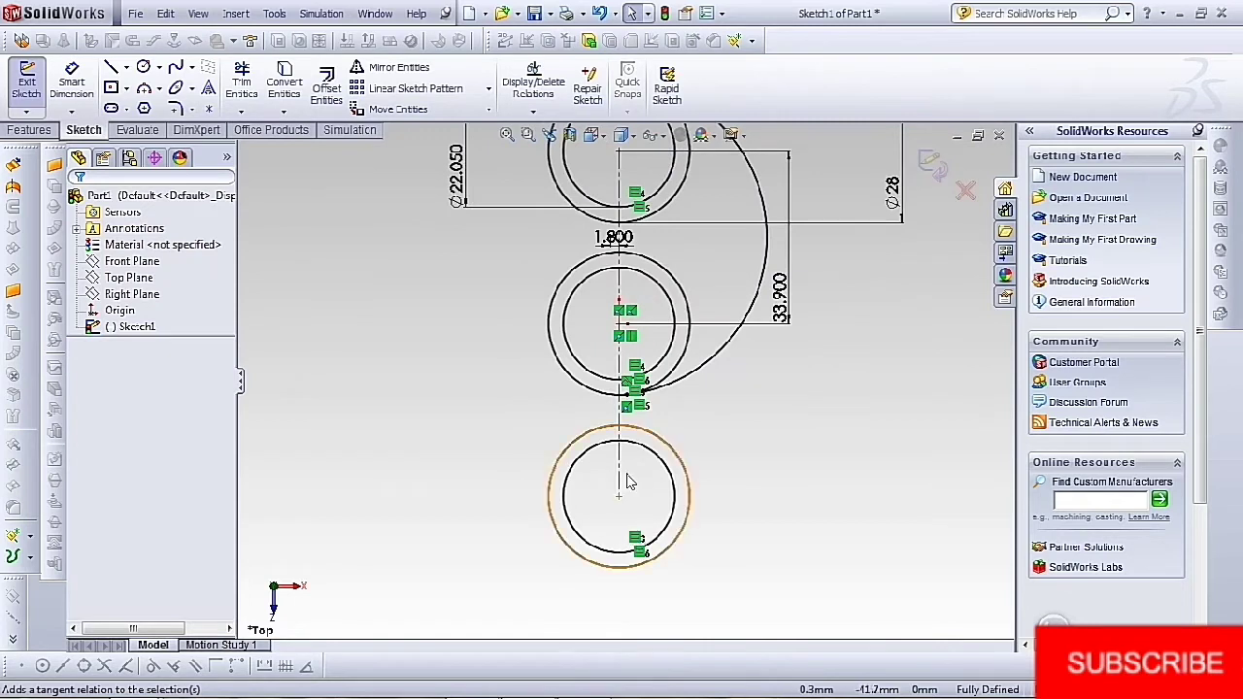
pyautogui.scroll(1, 675, 257)
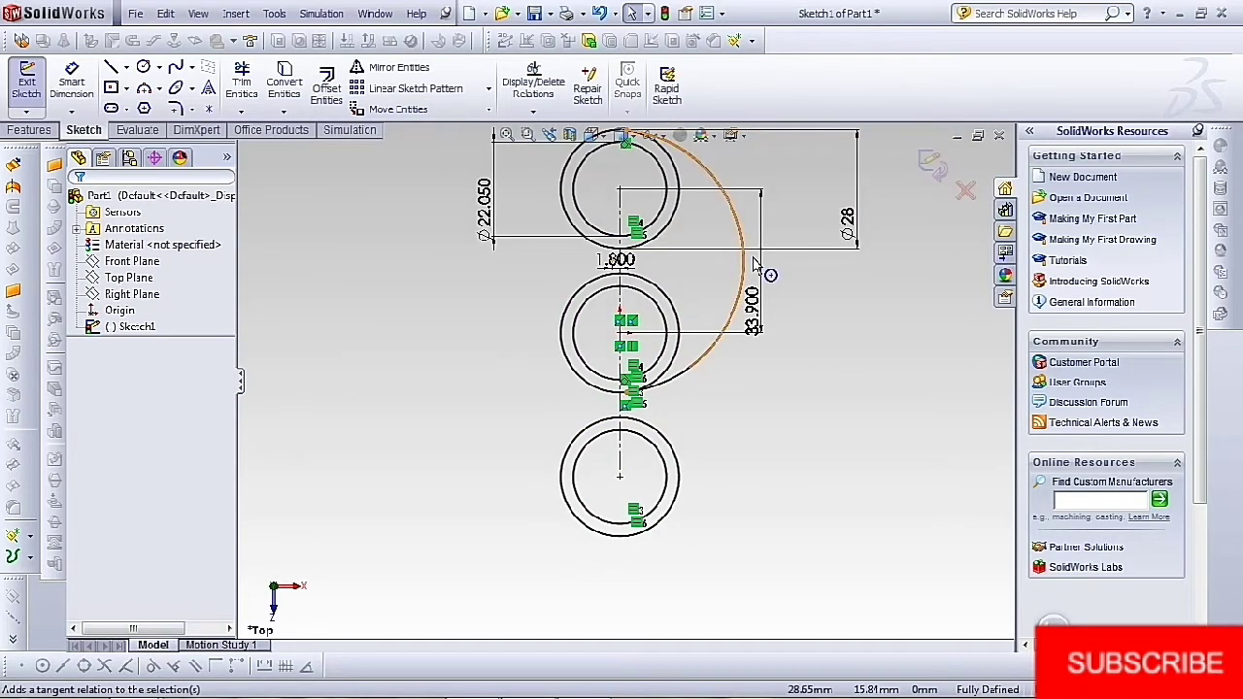
# Move the 28 mm diameter and 33.9 mm center distance dimensions to the left of the circles
pyautogui.hotkey('ctrl', 'Down')
pyautogui.hotkey('ctrl', 'Left')
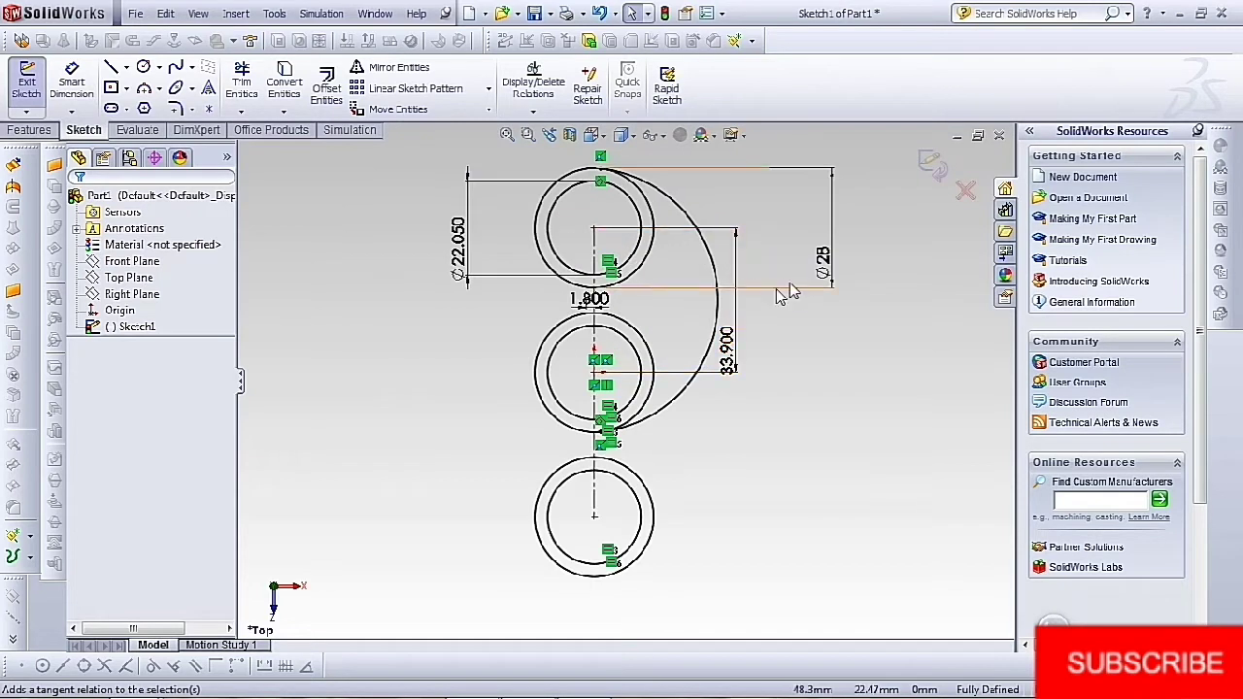
pyautogui.moveTo(824, 269); pyautogui.dragTo(396, 260)
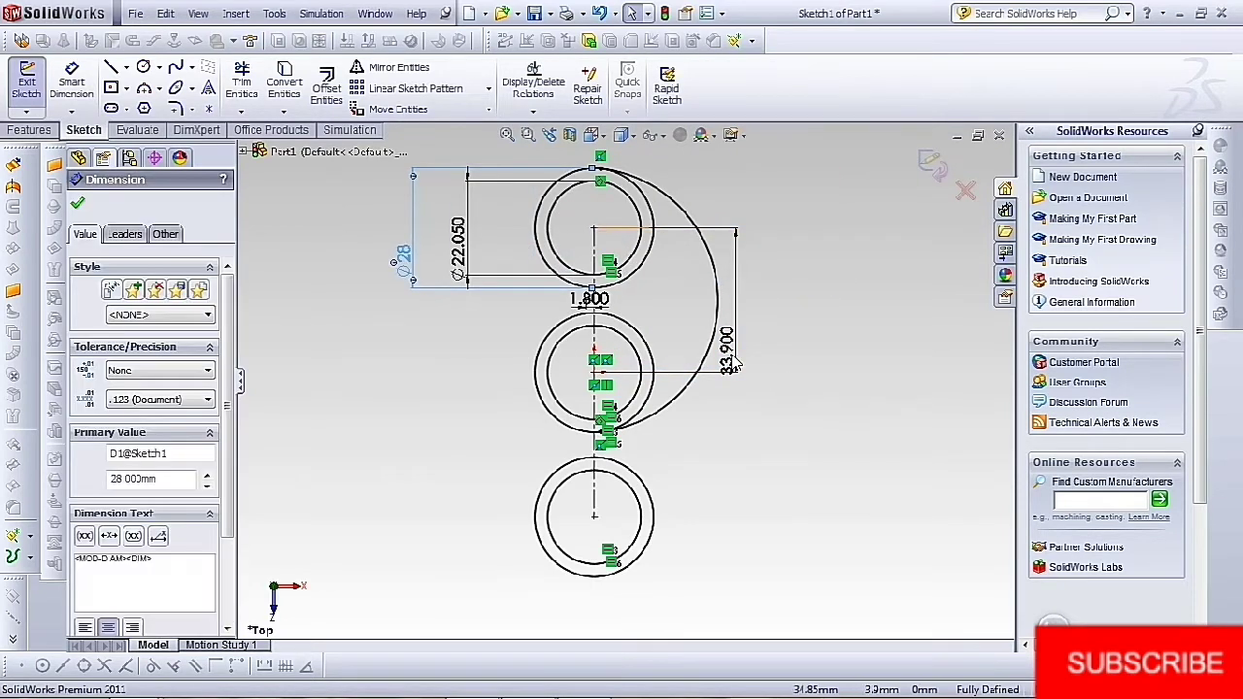
pyautogui.moveTo(735, 364)
pyautogui.mouseDown()
pyautogui.moveTo(519, 369)
pyautogui.moveTo(340, 340)
pyautogui.mouseUp()
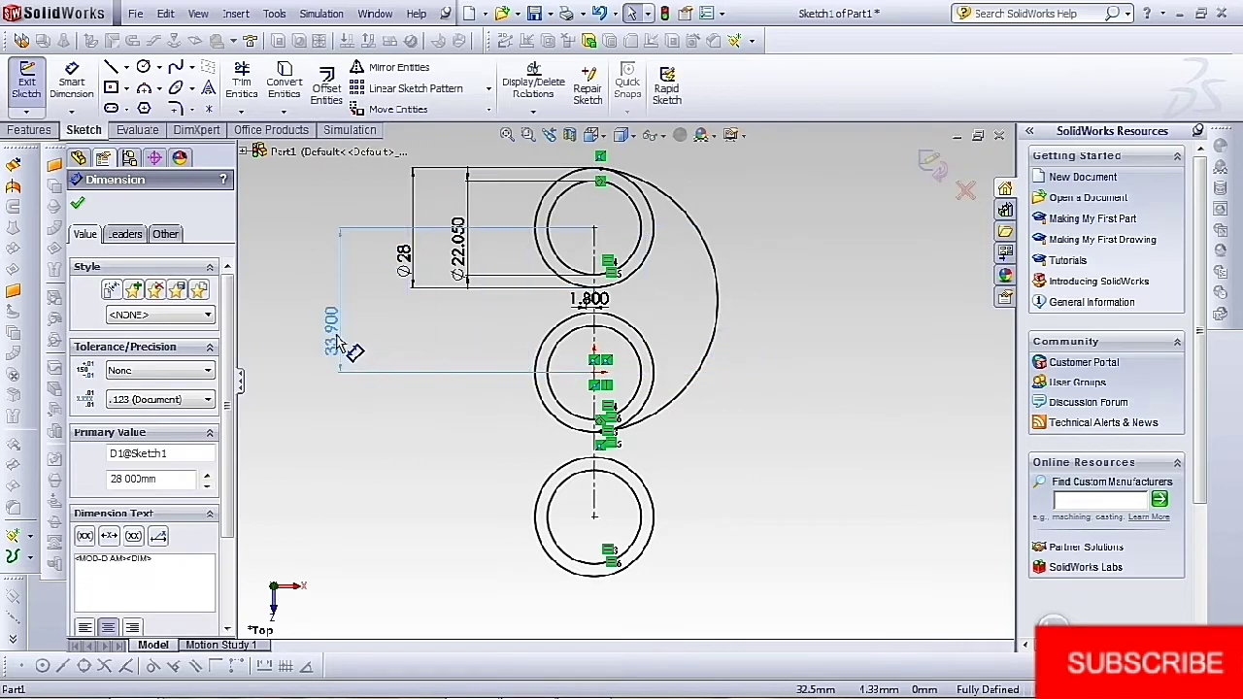
pyautogui.click(78, 207)
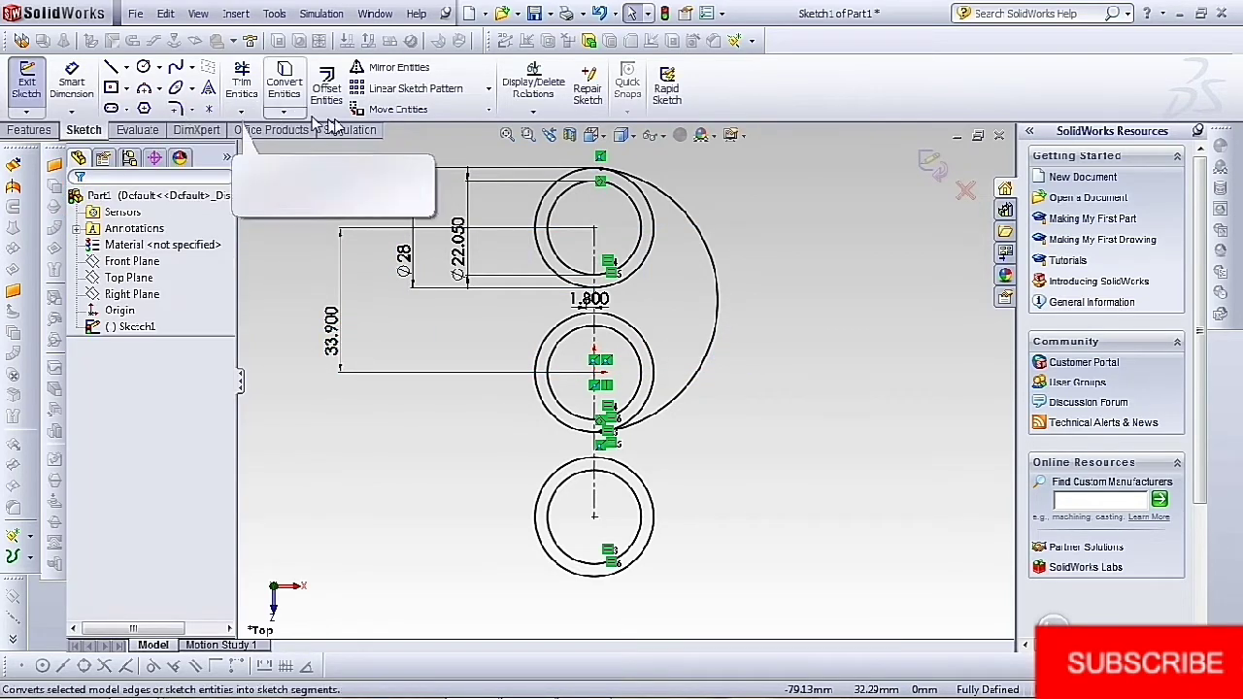
# Offset the large side arc inward by 3 mm, with the offset dimension added
pyautogui.click(326, 86)
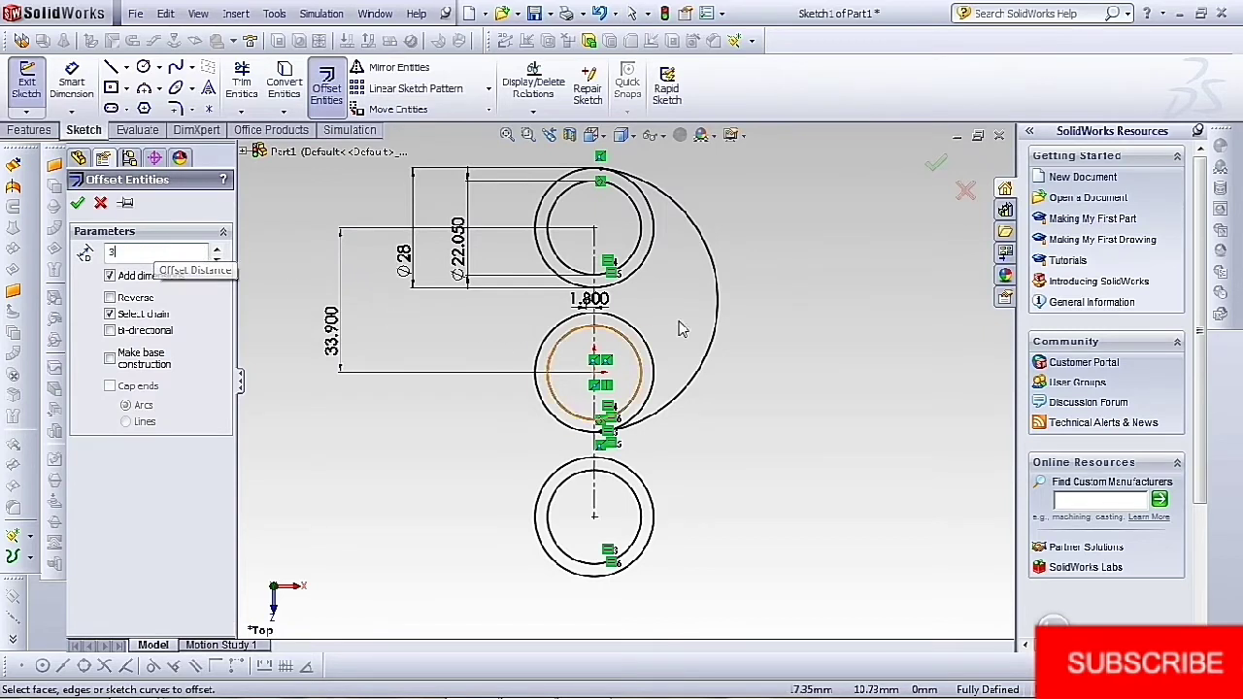
pyautogui.click(719, 338)
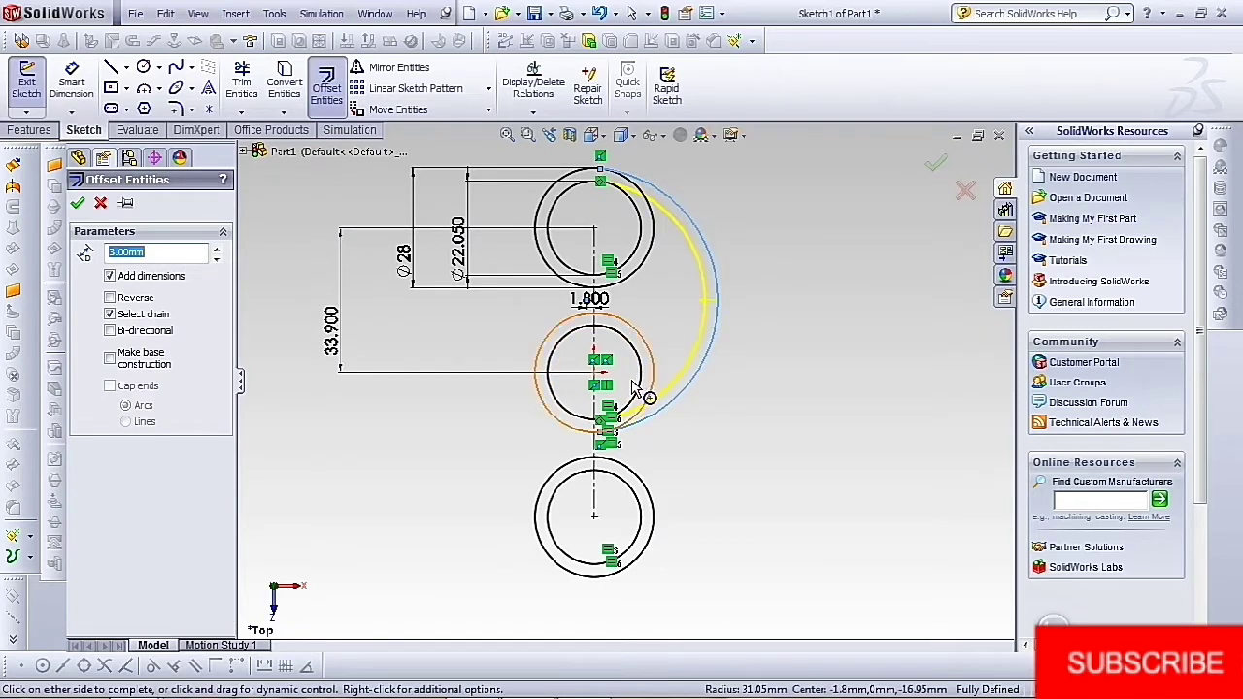
pyautogui.click(75, 204)
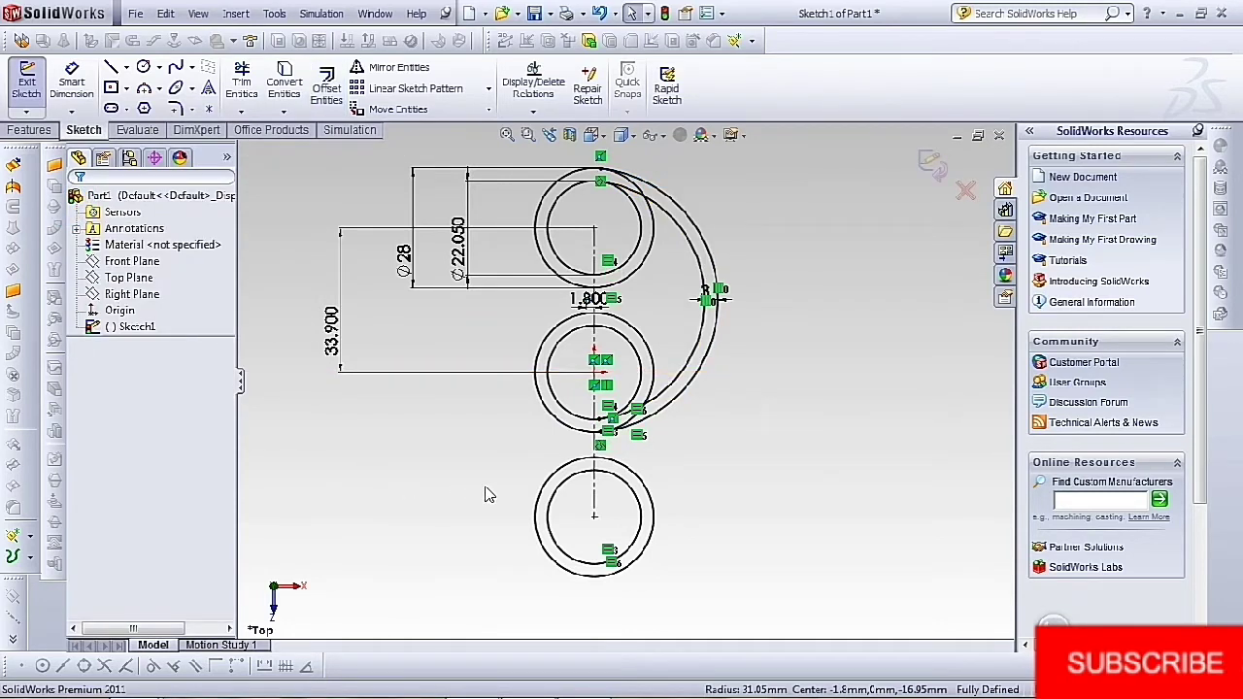
# Power trim the upper outer circle between the two side arcs and the offset arc's portion between the upper circles
pyautogui.click(242, 82)
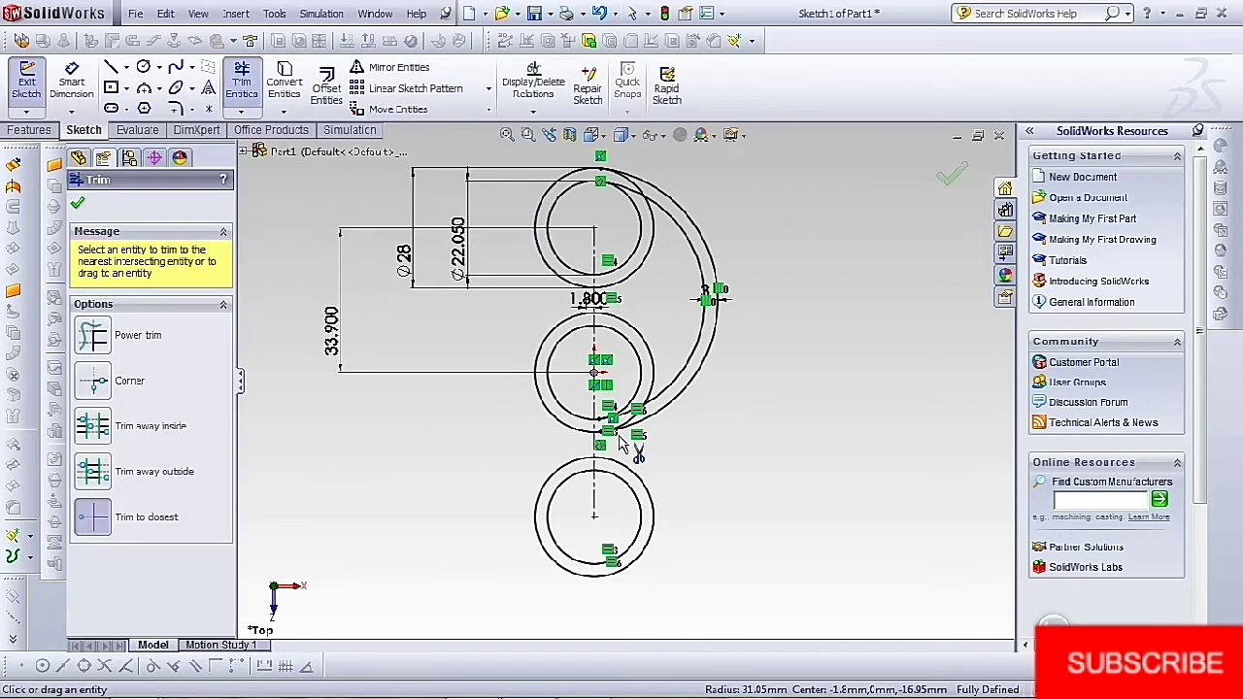
pyautogui.click(92, 335)
pyautogui.scroll(-1, 668, 231)
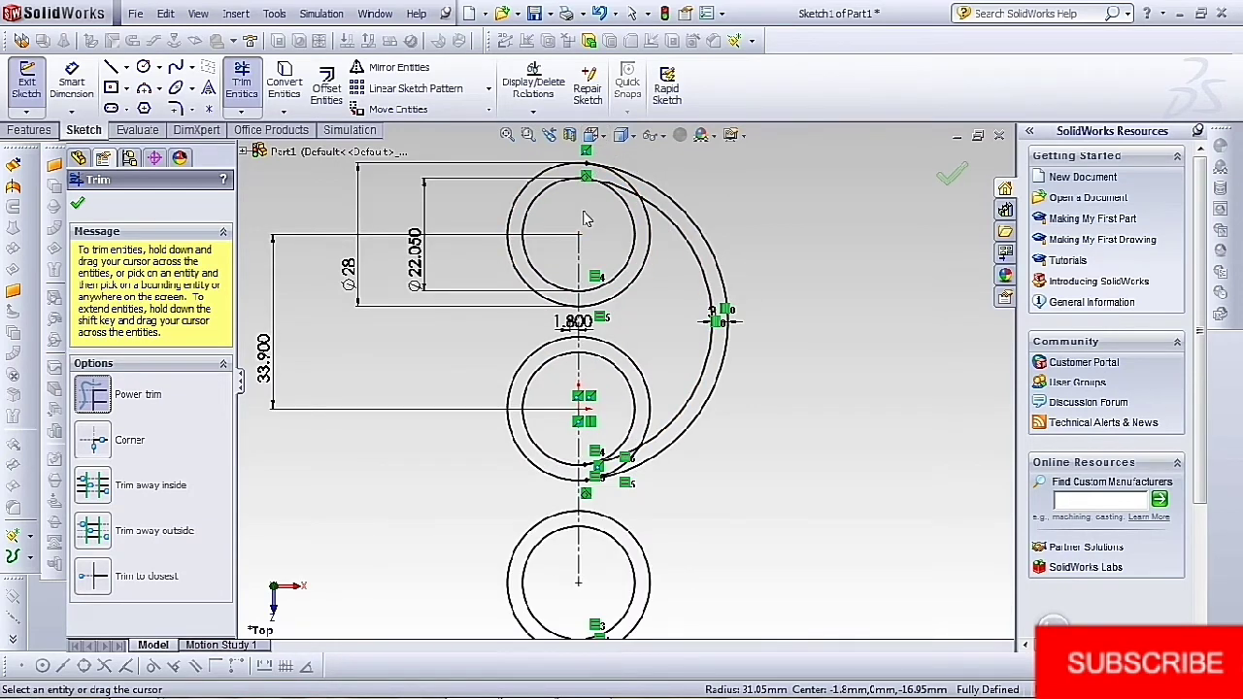
pyautogui.scroll(-4, 568, 201)
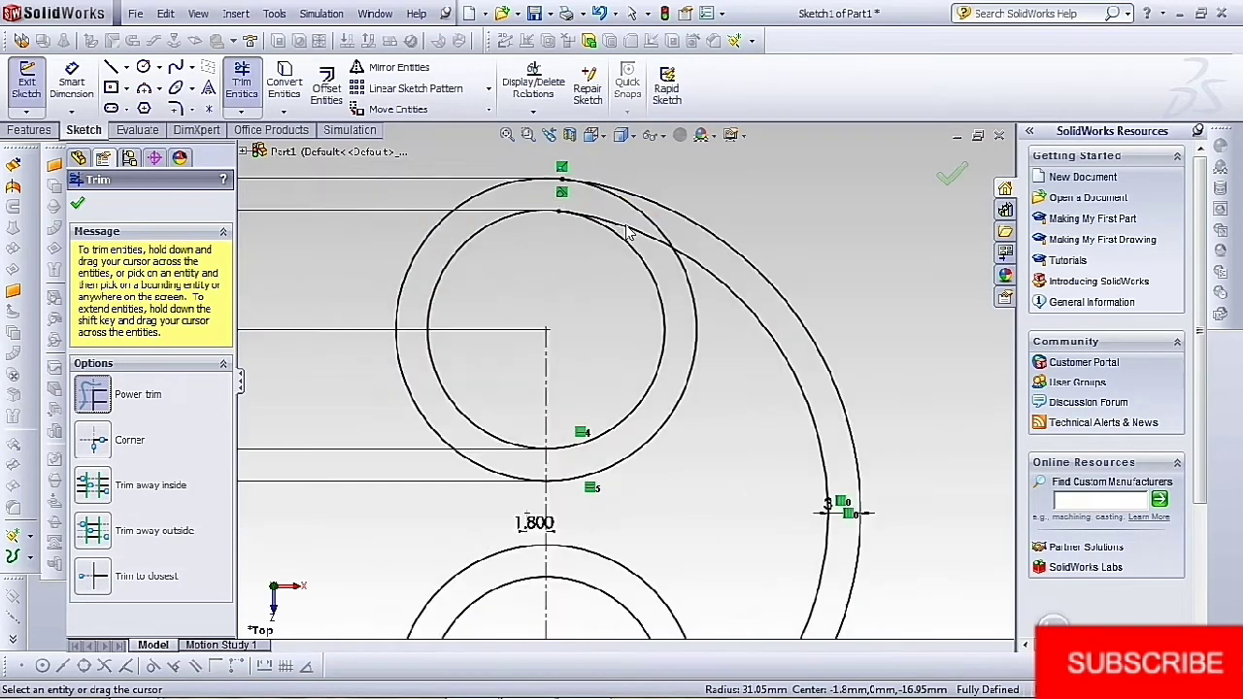
pyautogui.moveTo(508, 188); pyautogui.dragTo(614, 216)
pyautogui.moveTo(618, 288); pyautogui.dragTo(499, 244)
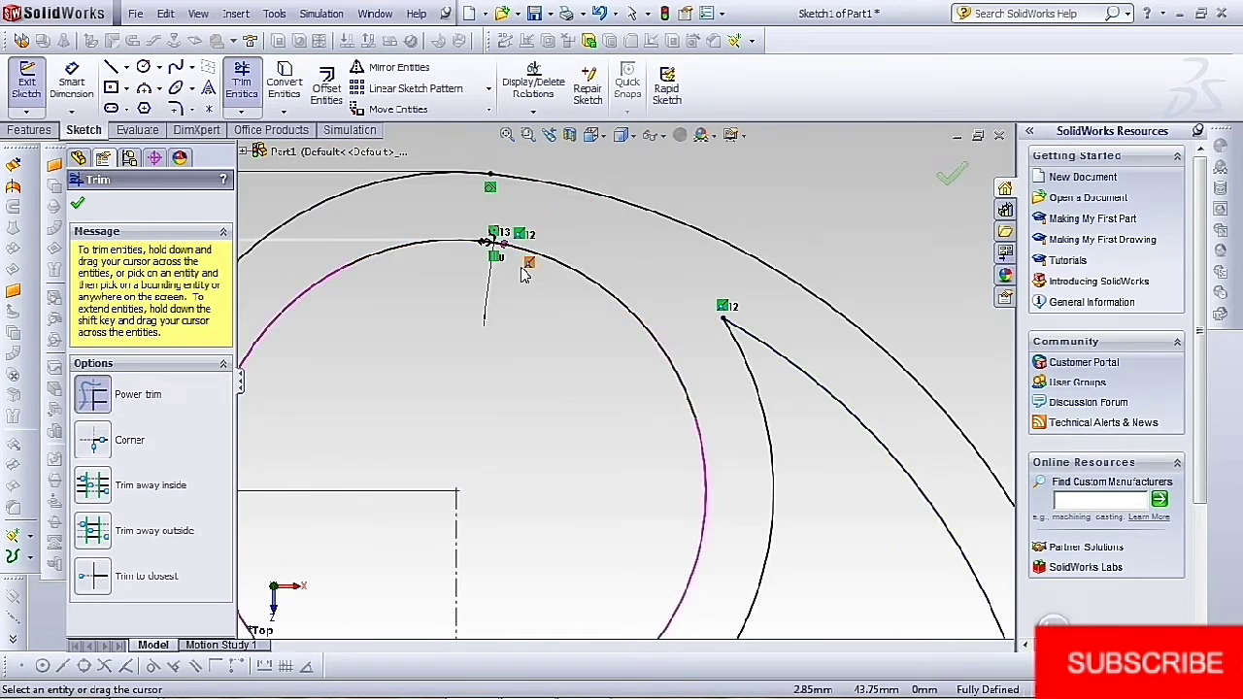
# Try to power trim the leftover sliver of the offset arc at the top of the upper inner circle
pyautogui.scroll(-3, 520, 264)
pyautogui.scroll(1, 520, 345)
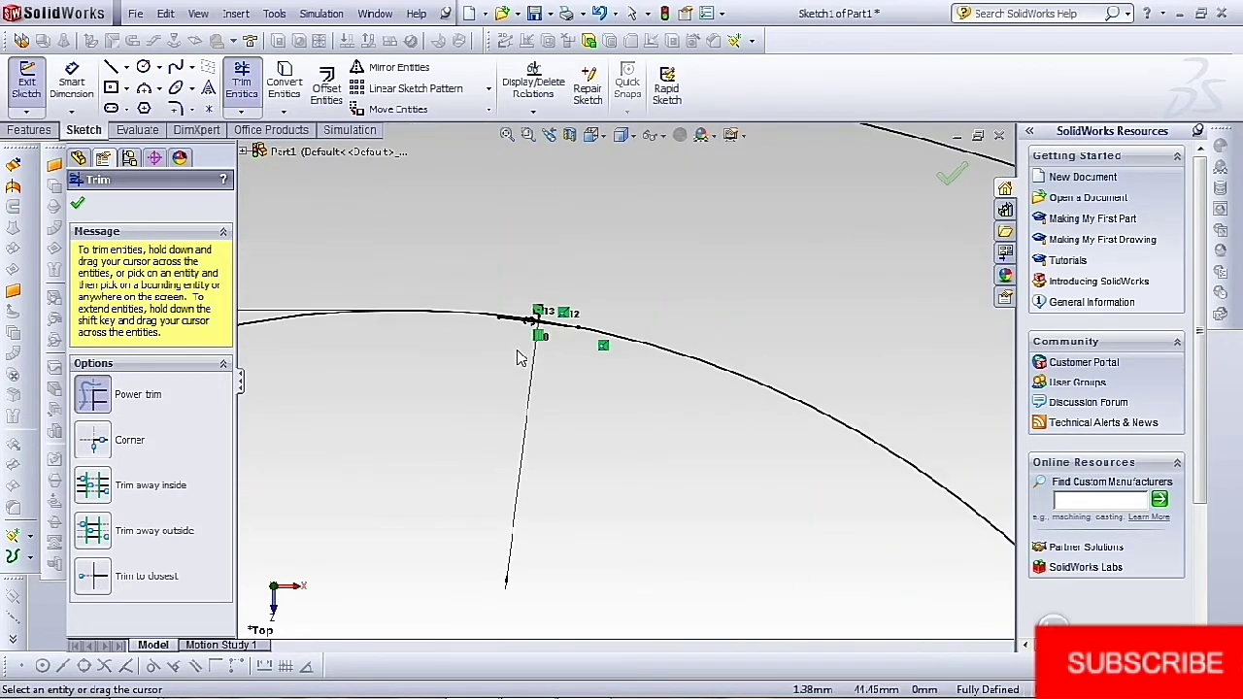
pyautogui.scroll(-5, 519, 357)
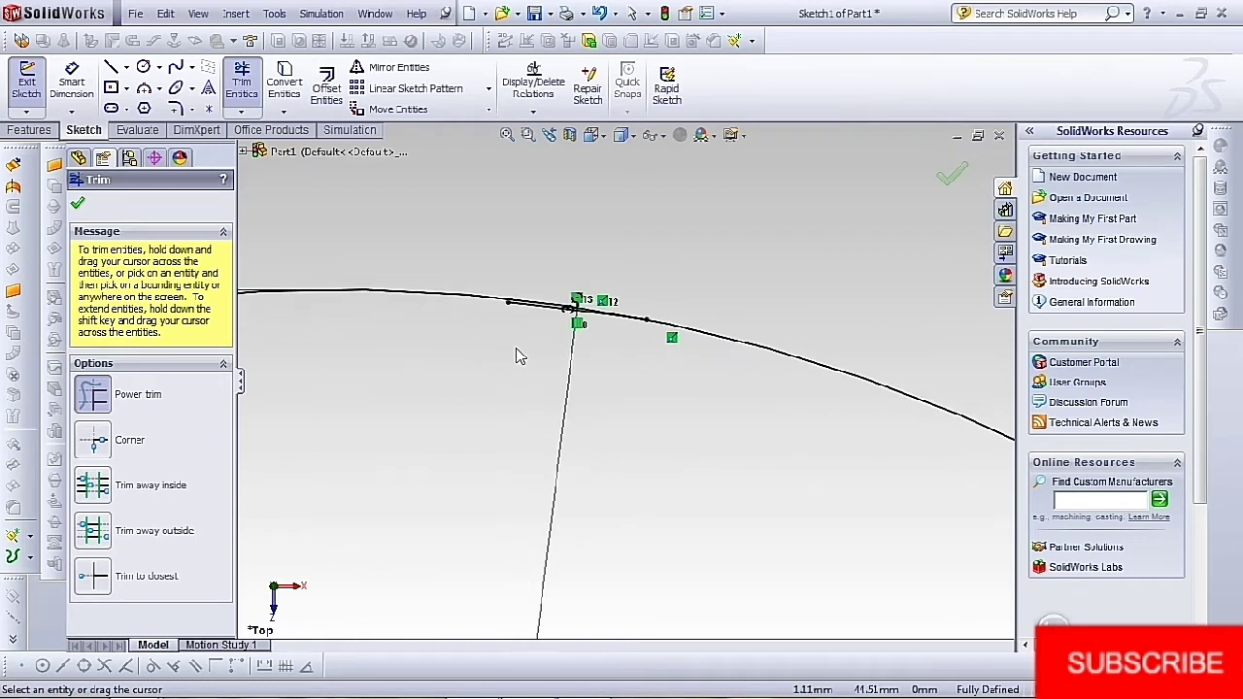
pyautogui.click(590, 309)
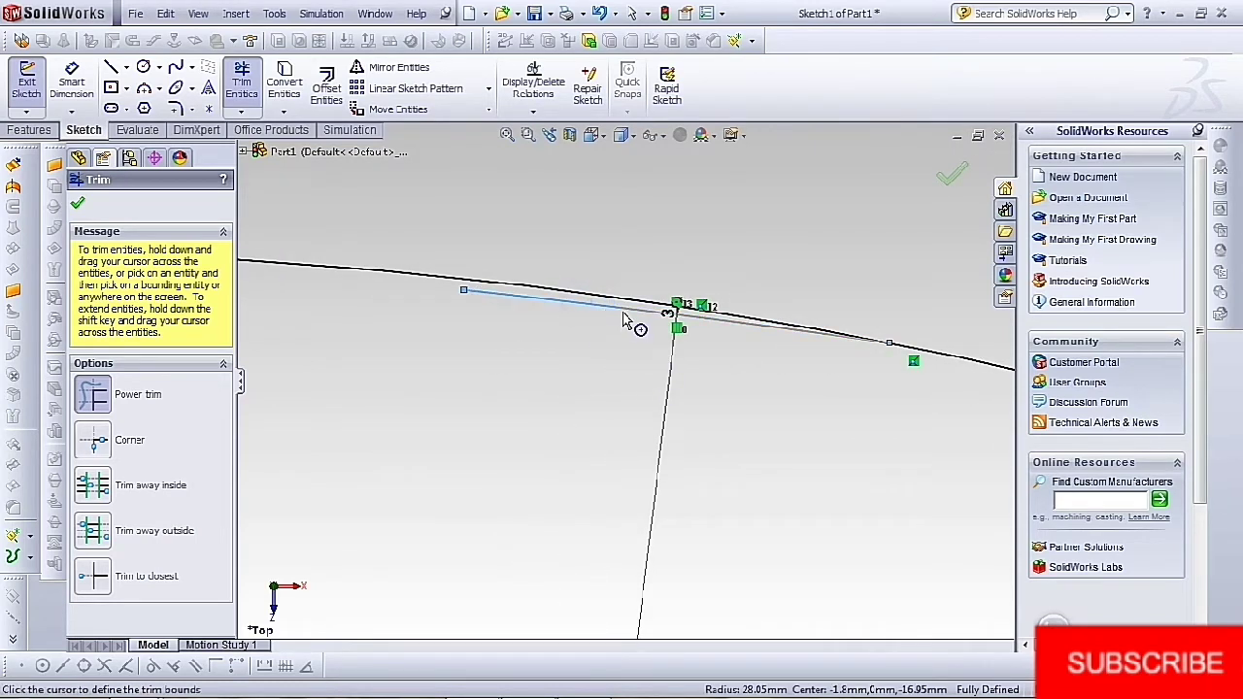
pyautogui.click(629, 335)
pyautogui.scroll(4, 629, 332)
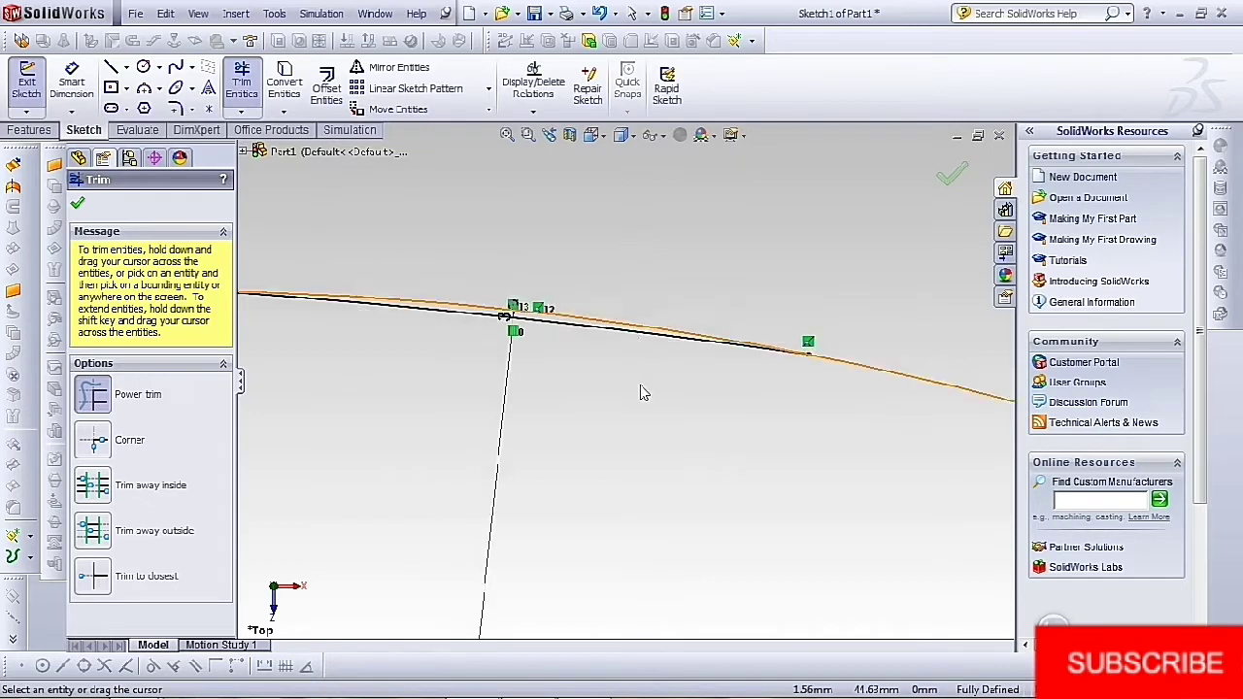
pyautogui.scroll(6, 626, 435)
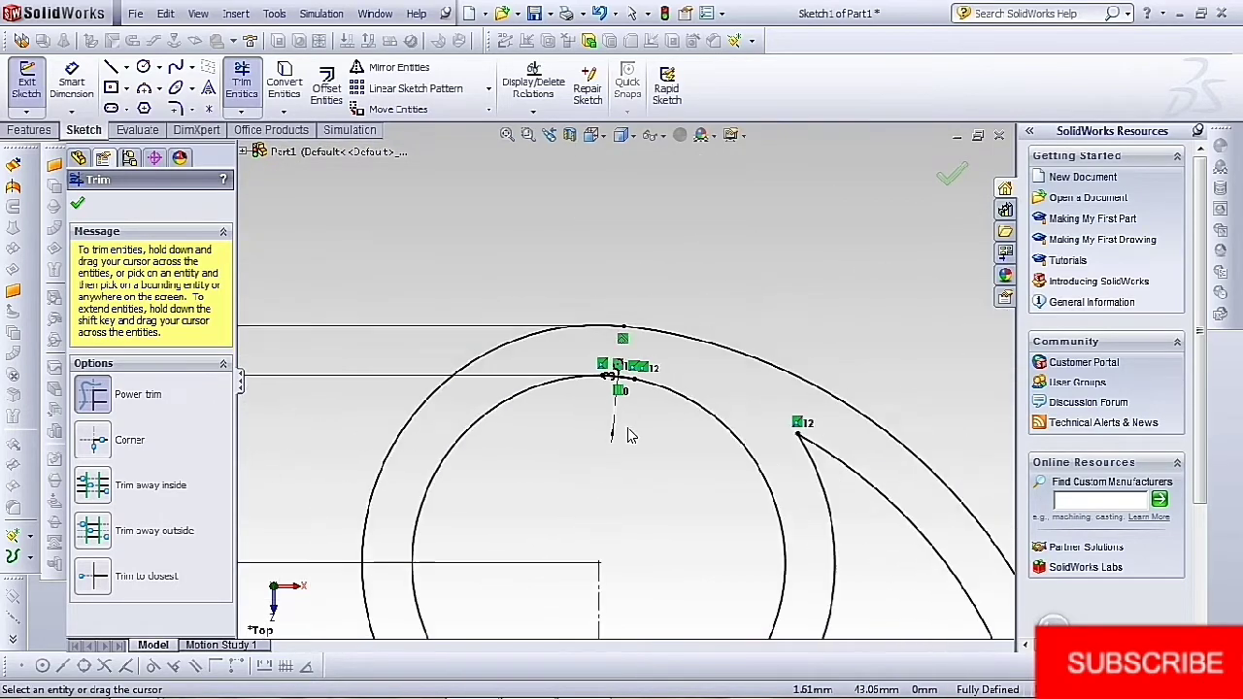
pyautogui.scroll(-10, 641, 435)
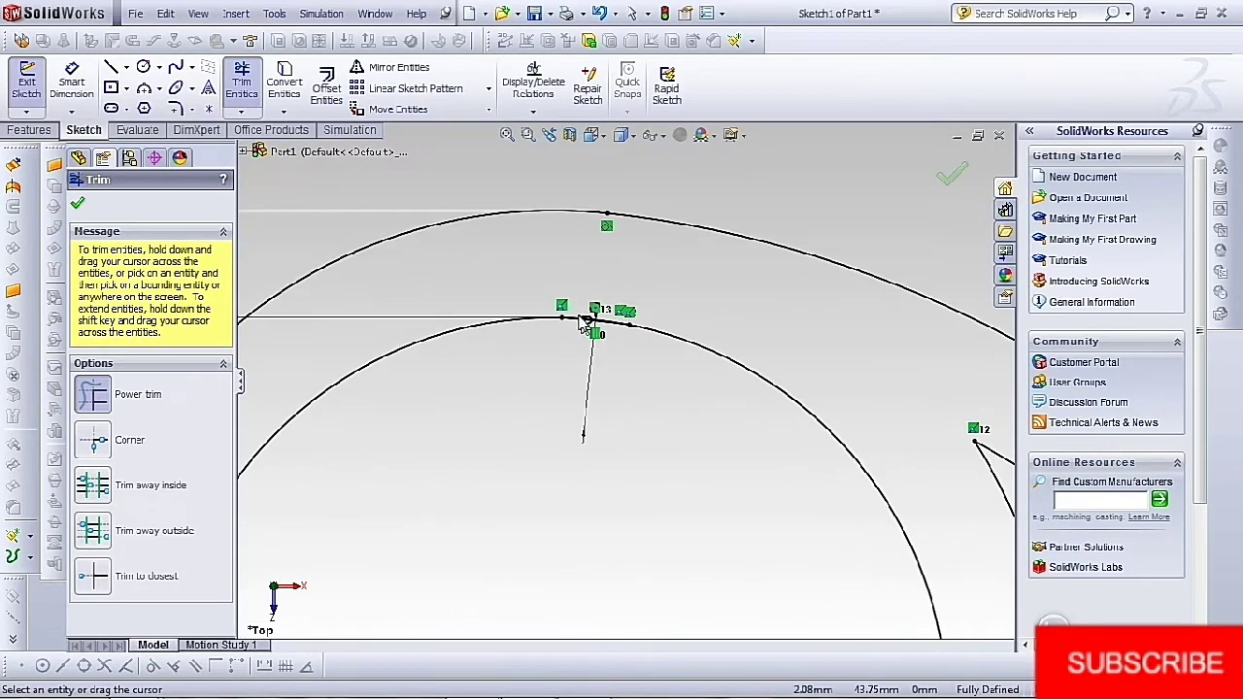
pyautogui.scroll(-3, 479, 246)
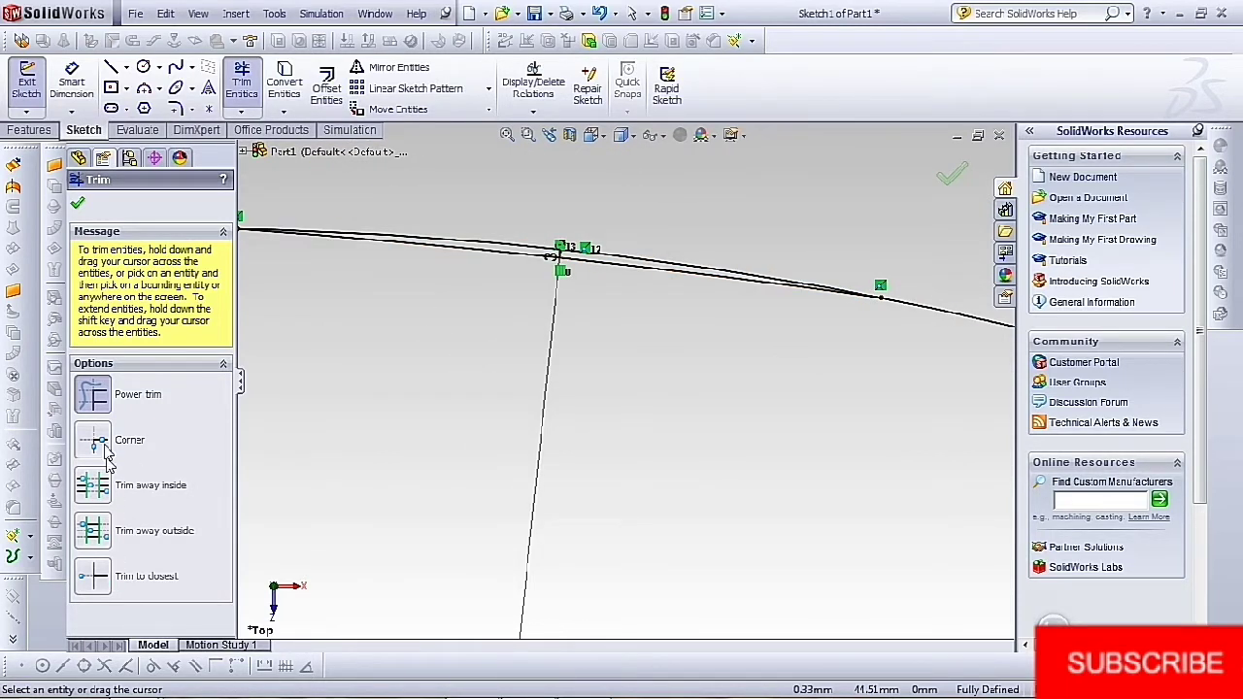
# Shorten the leftover offset arc sliver at the top of the upper inner circle from both ends and trim it away
pyautogui.click(618, 274)
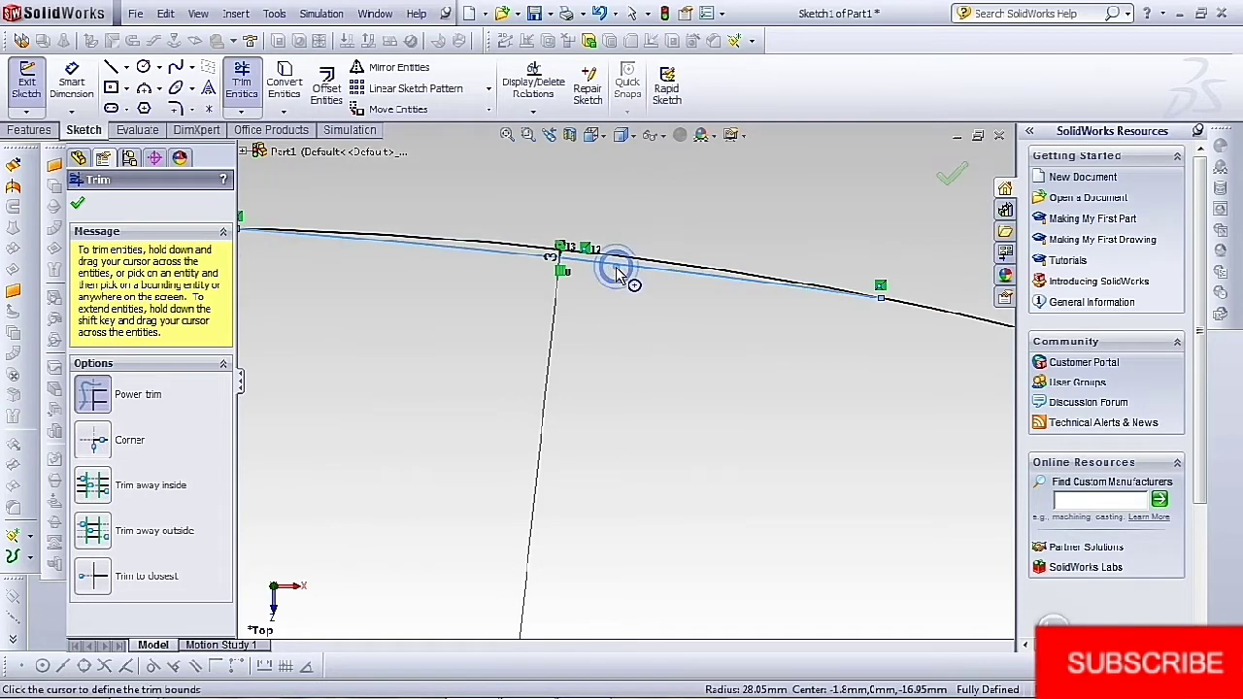
pyautogui.click(80, 390)
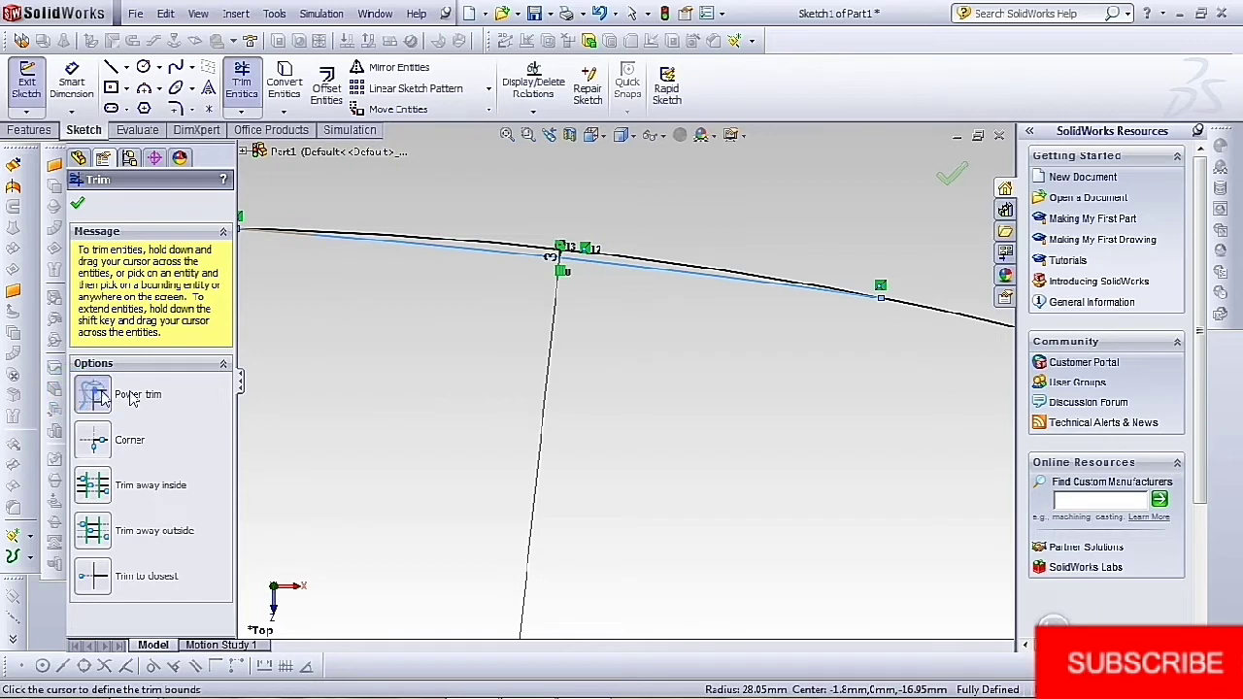
pyautogui.scroll(-2, 602, 281)
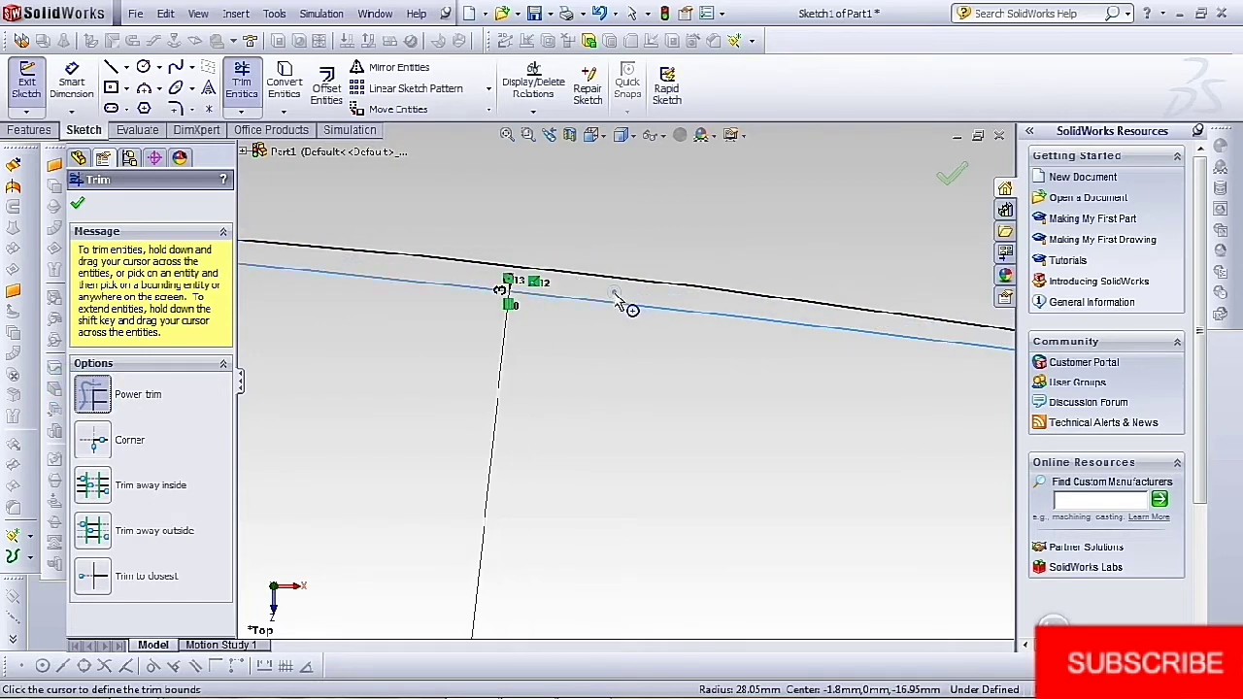
pyautogui.moveTo(630, 305); pyautogui.dragTo(621, 325)
pyautogui.scroll(3, 423, 303)
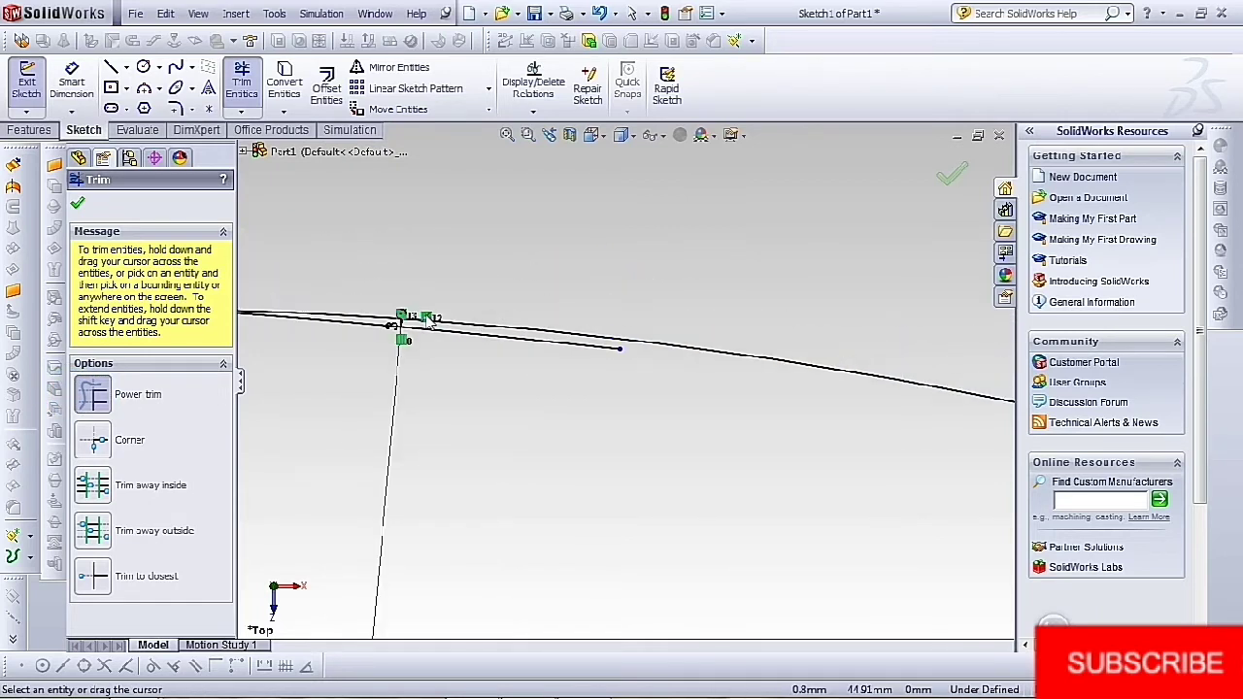
pyautogui.scroll(-3, 448, 351)
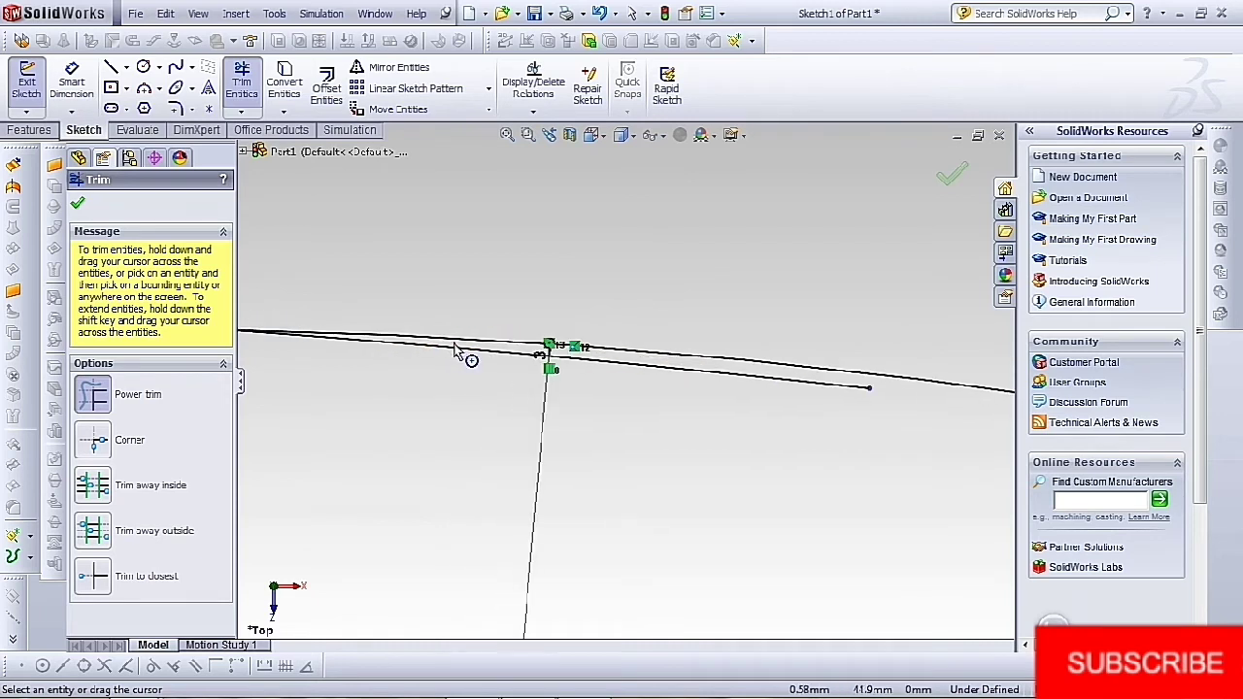
pyautogui.moveTo(472, 356); pyautogui.dragTo(224, 412)
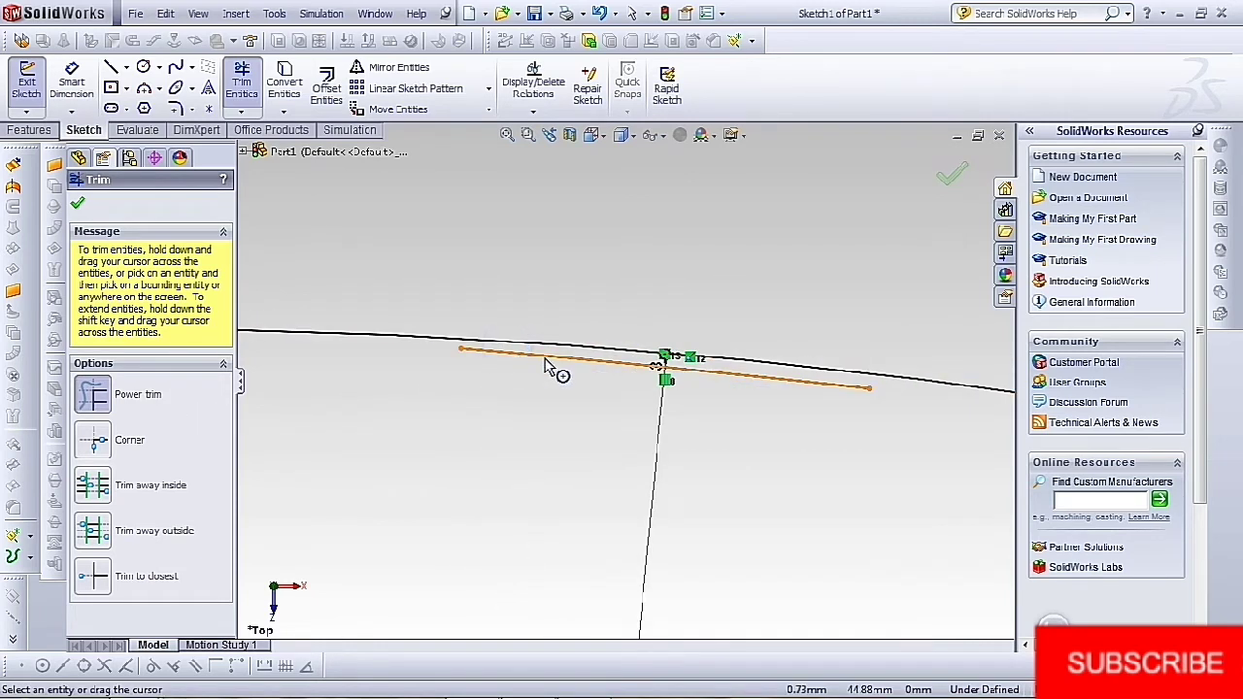
pyautogui.moveTo(545, 365)
pyautogui.mouseDown()
pyautogui.moveTo(646, 366)
pyautogui.moveTo(831, 398)
pyautogui.mouseUp()
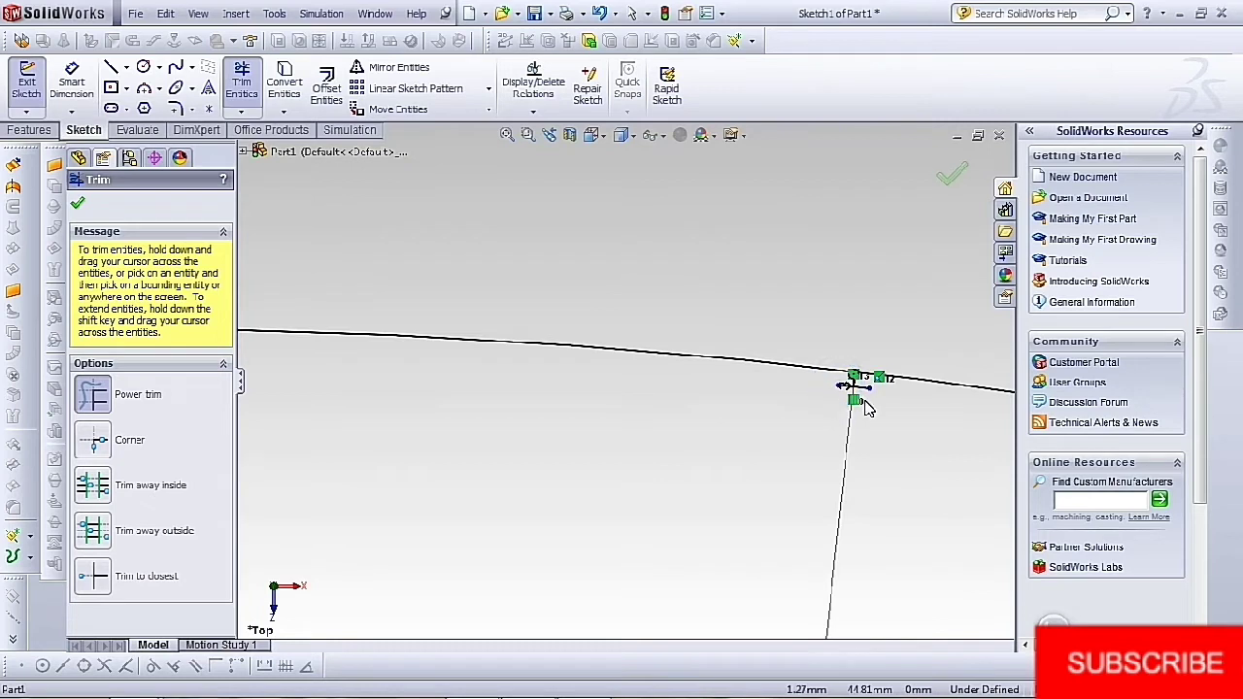
pyautogui.scroll(5, 867, 408)
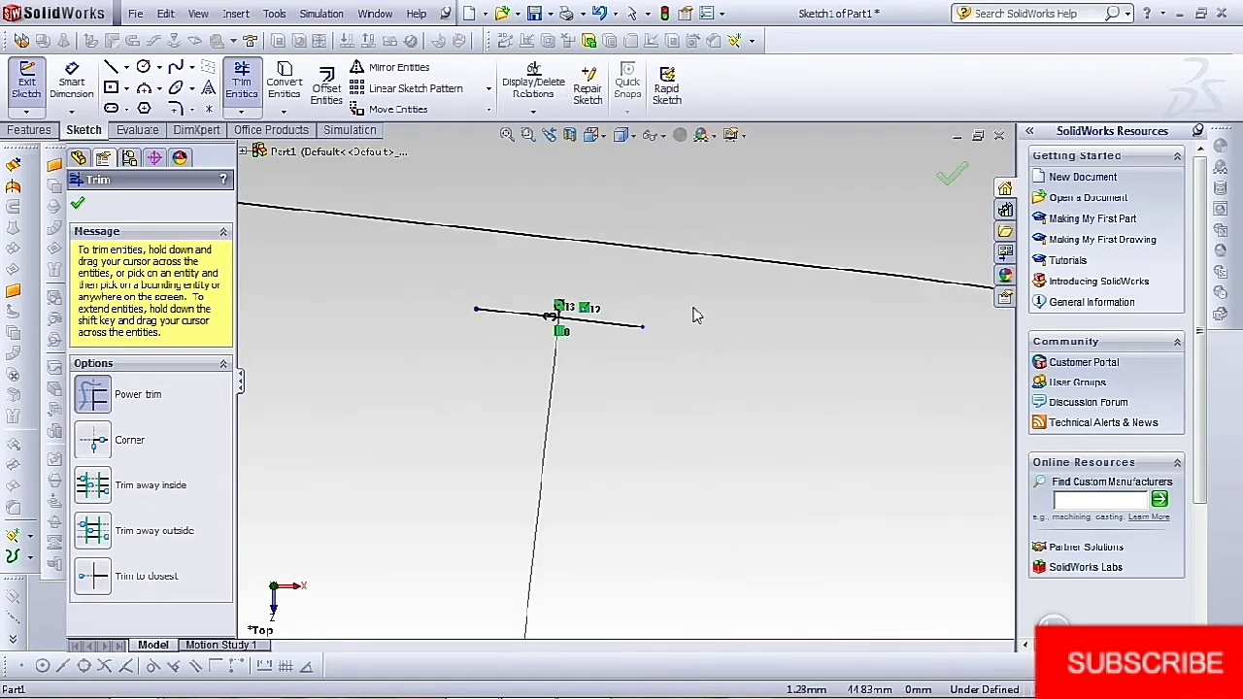
pyautogui.moveTo(695, 313)
pyautogui.mouseDown()
pyautogui.moveTo(422, 360)
pyautogui.moveTo(652, 360)
pyautogui.mouseUp()
pyautogui.keyDown('ctrl'); pyautogui.moveTo(652, 360); pyautogui.dragTo(705, 512, button='middle'); pyautogui.keyUp('ctrl')
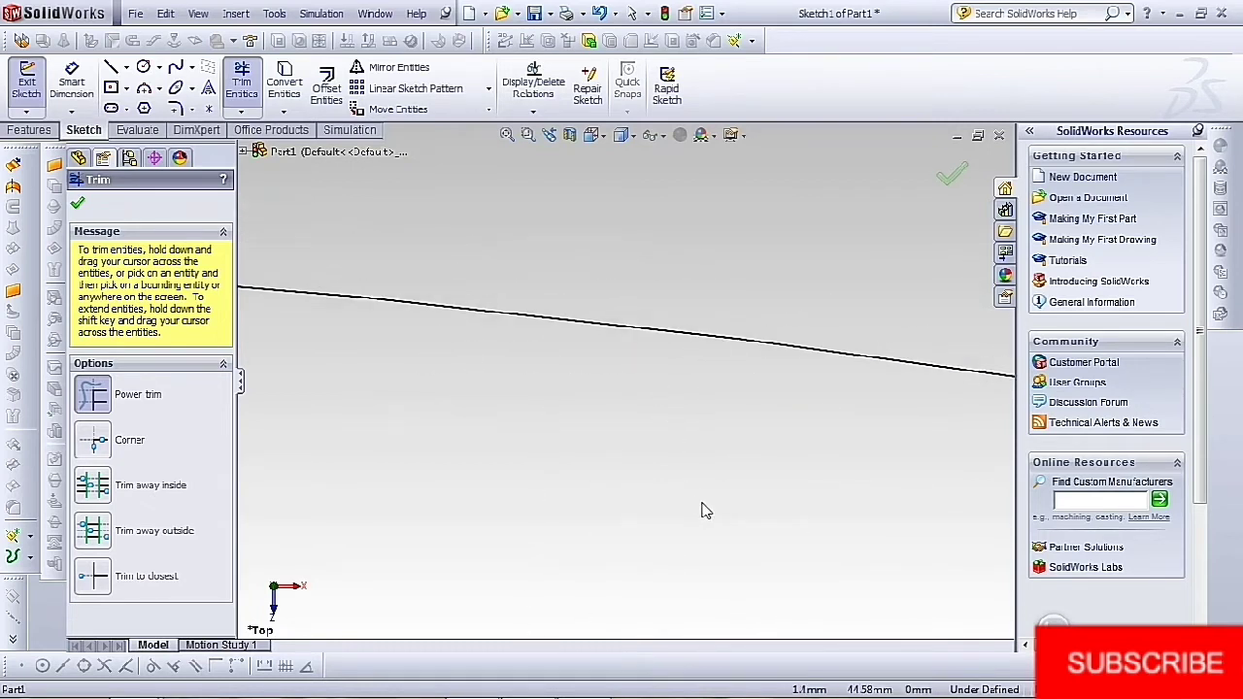
# Power trim the middle outer circle between the offset and side arcs and the offset arc's portion between the middle circles
pyautogui.scroll(6, 719, 505)
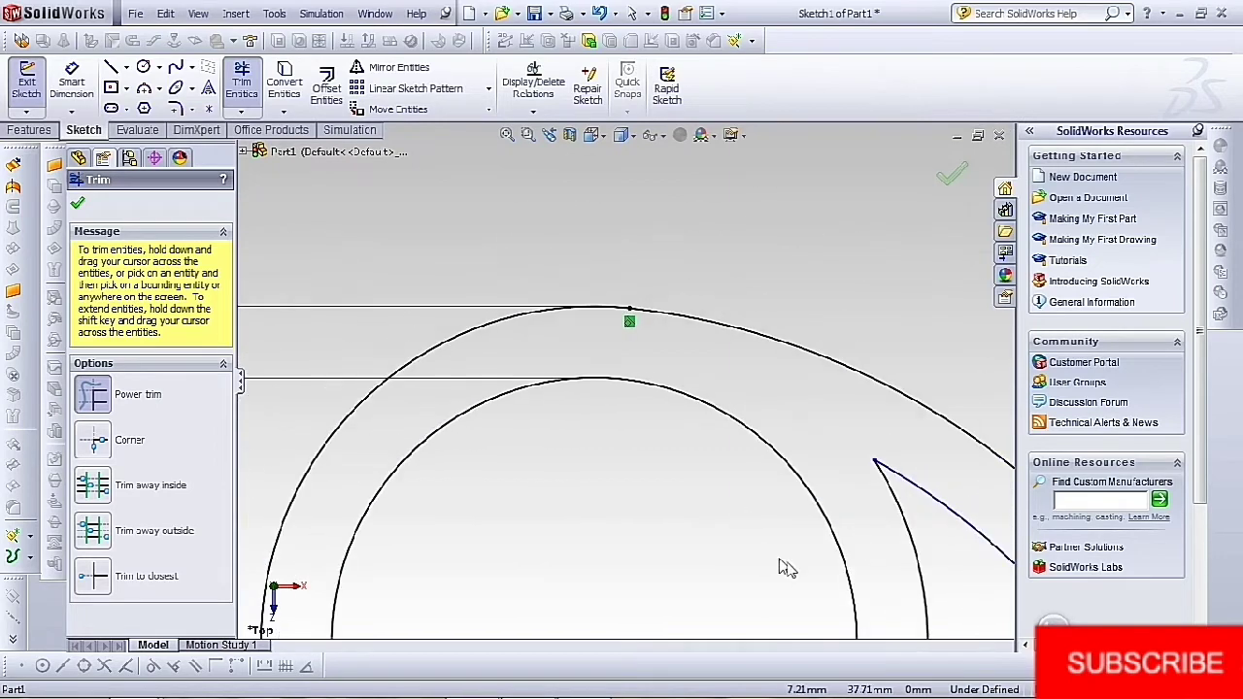
pyautogui.scroll(8, 786, 568)
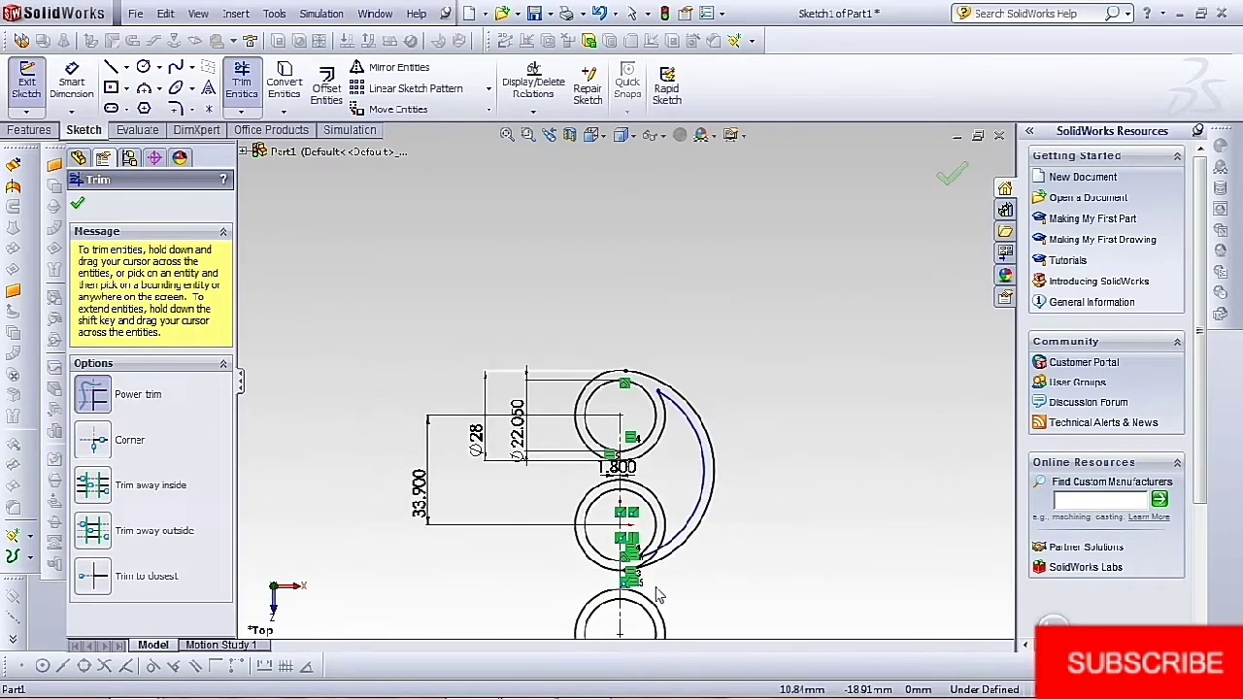
pyautogui.scroll(-10, 657, 595)
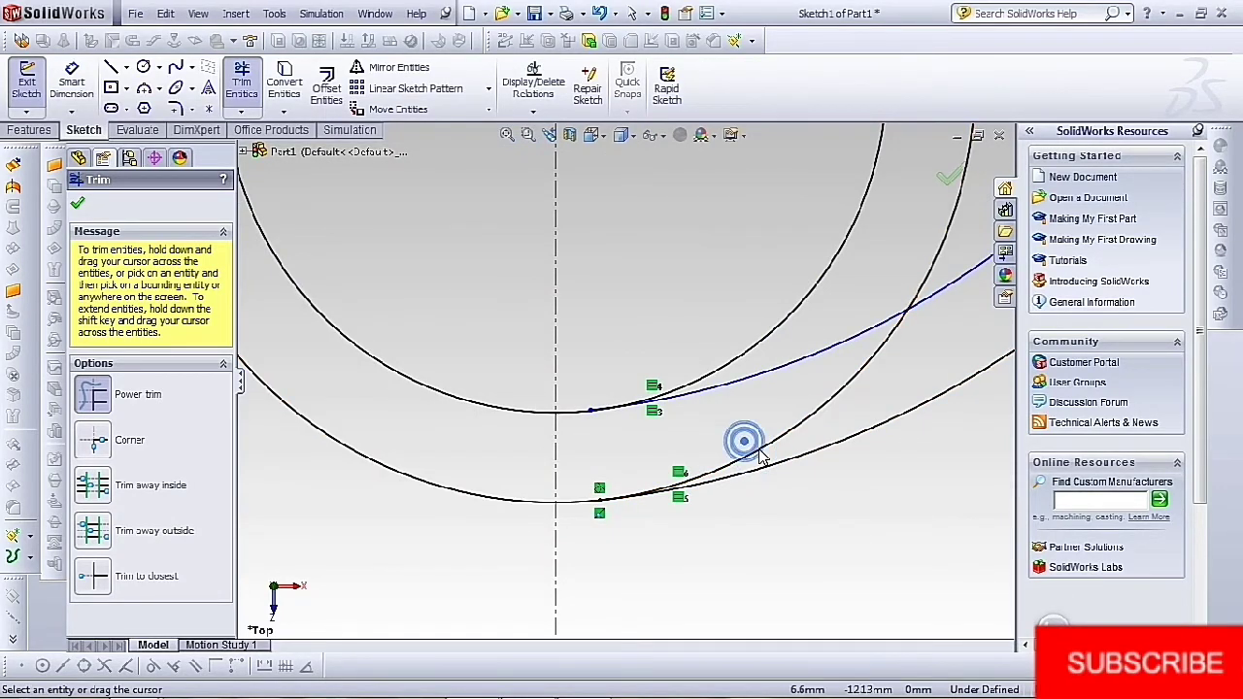
pyautogui.moveTo(744, 438); pyautogui.dragTo(762, 458)
pyautogui.moveTo(753, 374); pyautogui.dragTo(764, 391)
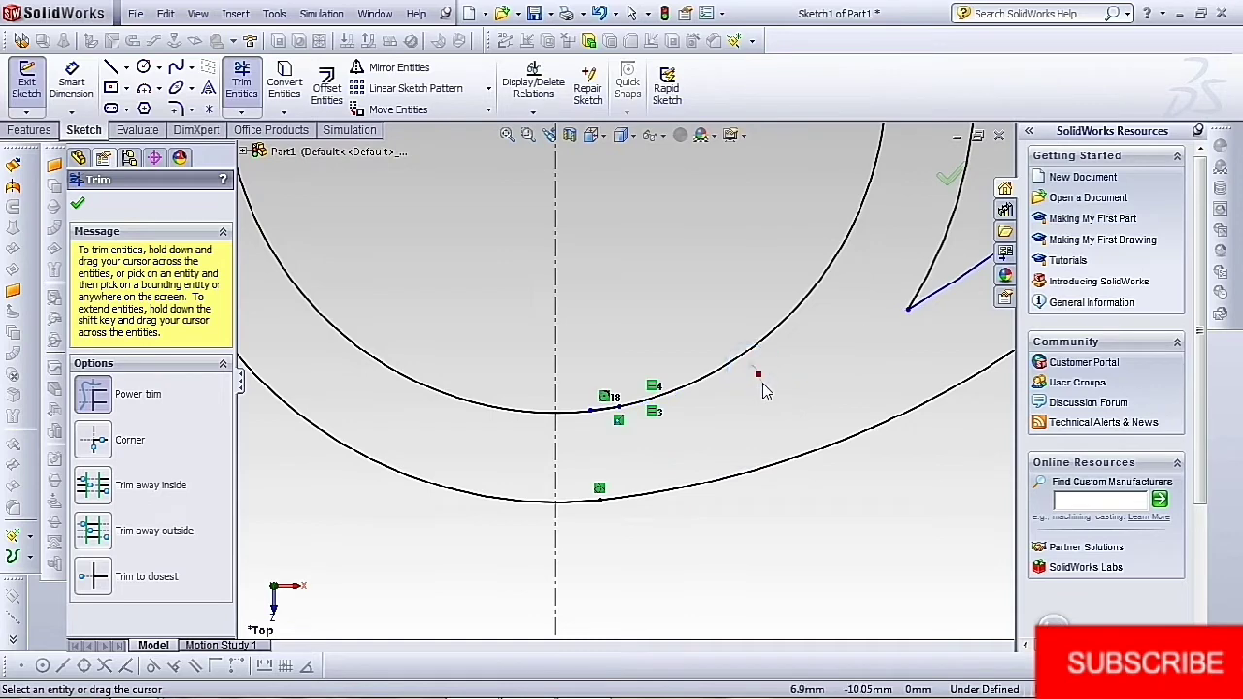
# Trim away the leftover offset arc sliver at the bottom of the middle inner circle and finish trimming
pyautogui.scroll(-5, 611, 432)
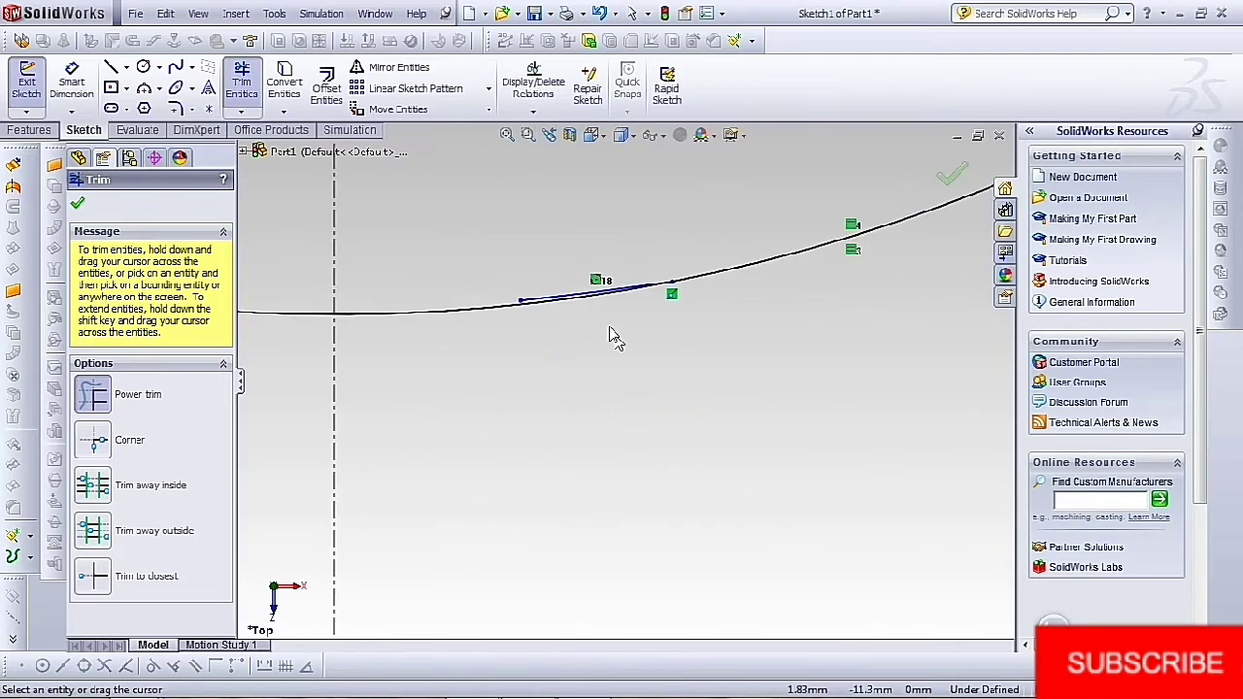
pyautogui.scroll(-3, 588, 294)
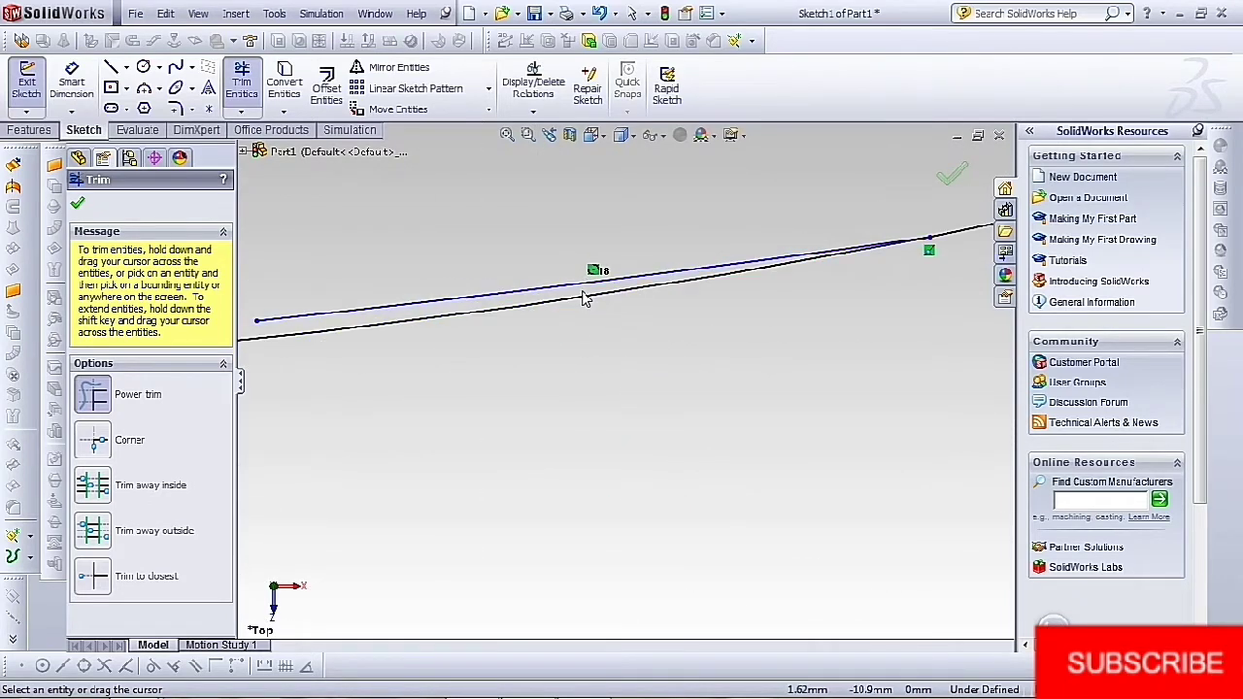
pyautogui.moveTo(573, 298); pyautogui.dragTo(582, 280)
pyautogui.scroll(5, 679, 389)
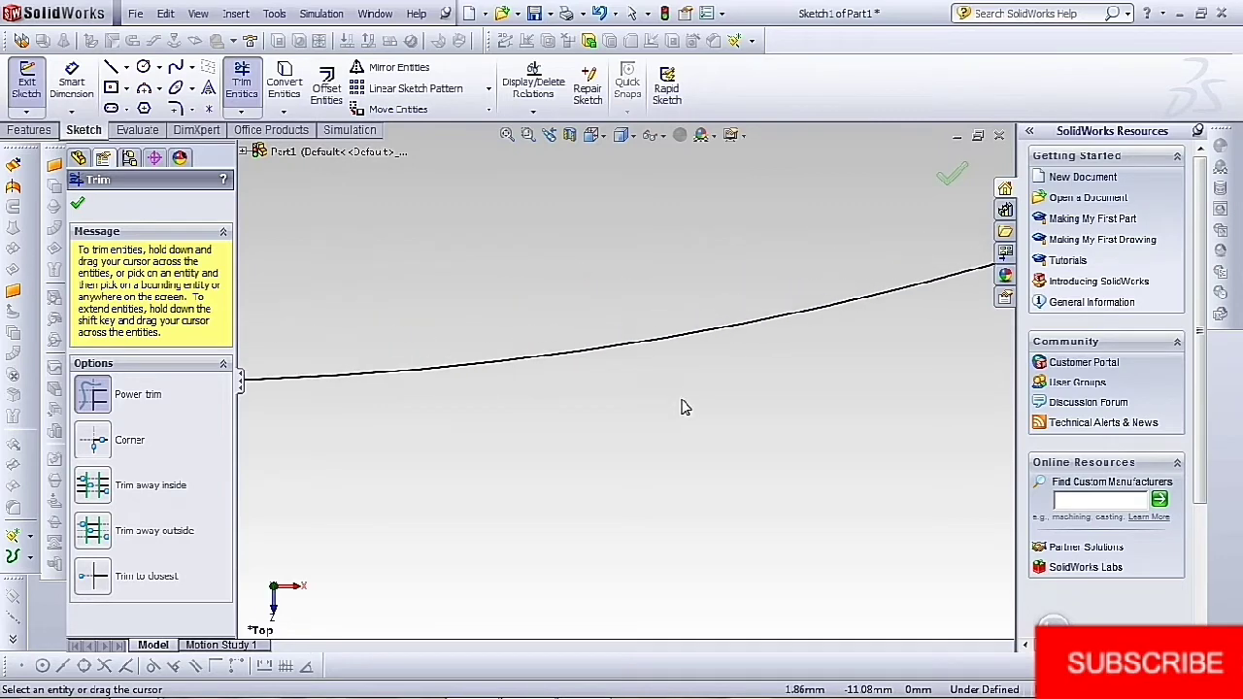
pyautogui.scroll(3, 683, 418)
pyautogui.scroll(-4, 624, 557)
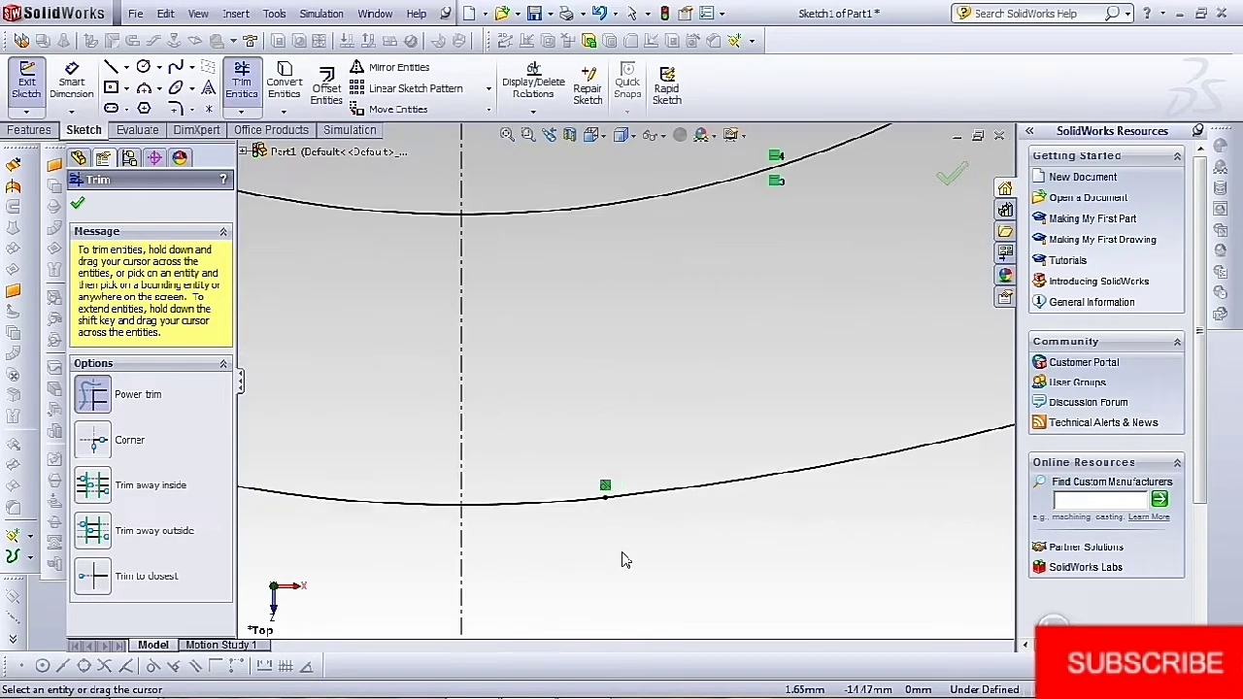
pyautogui.scroll(6, 581, 434)
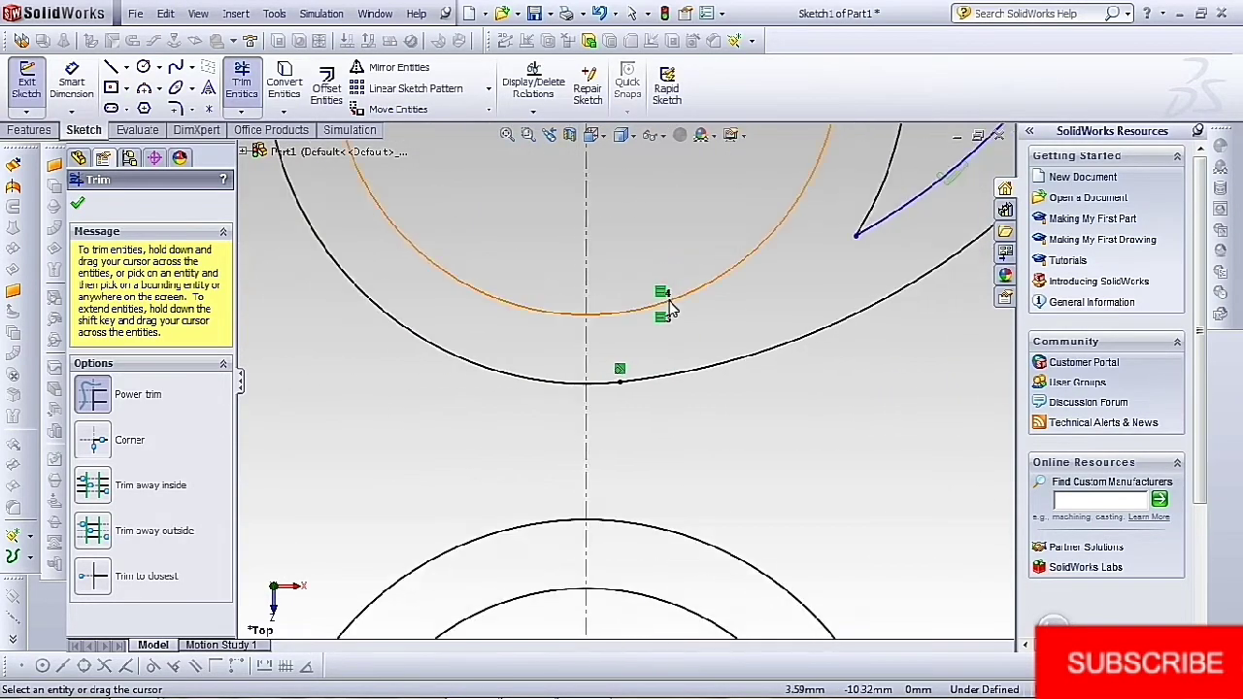
pyautogui.scroll(4, 670, 310)
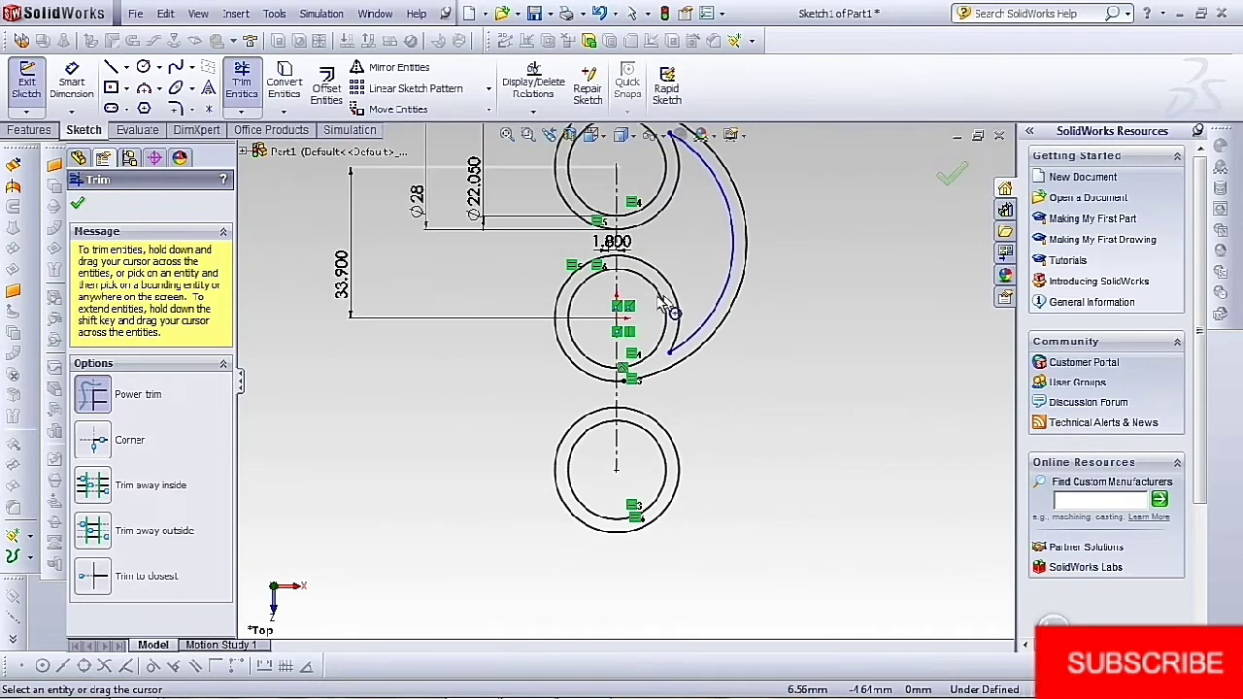
pyautogui.click(77, 205)
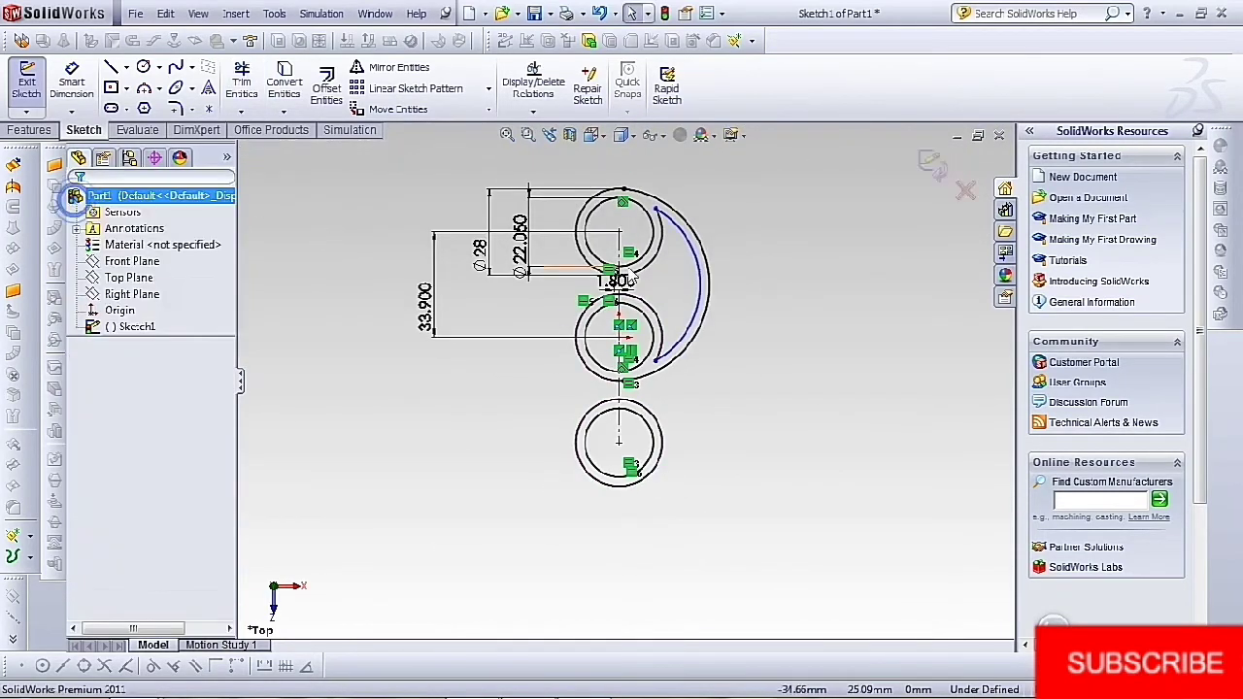
# Examine the trimmed ends of the offset arc and its junctions with the upper and middle circles, plus the lower circle pair
pyautogui.scroll(-2, 660, 291)
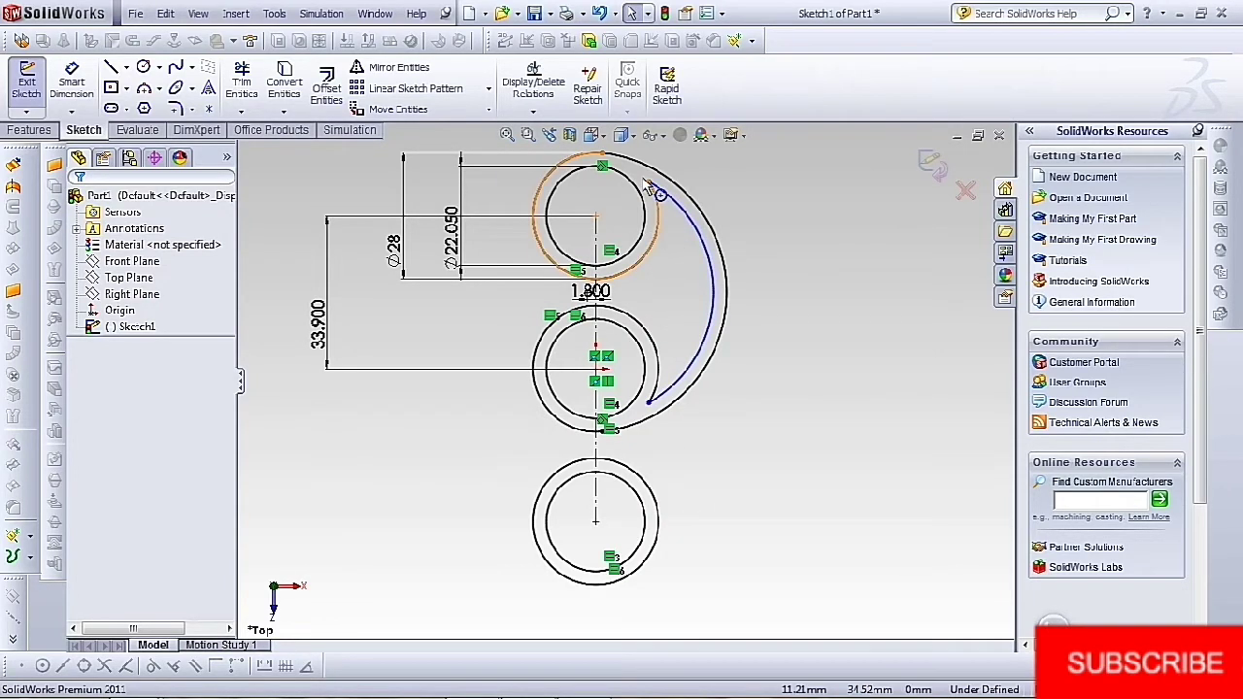
pyautogui.scroll(-4, 652, 253)
pyautogui.scroll(-1, 651, 249)
pyautogui.scroll(4, 611, 243)
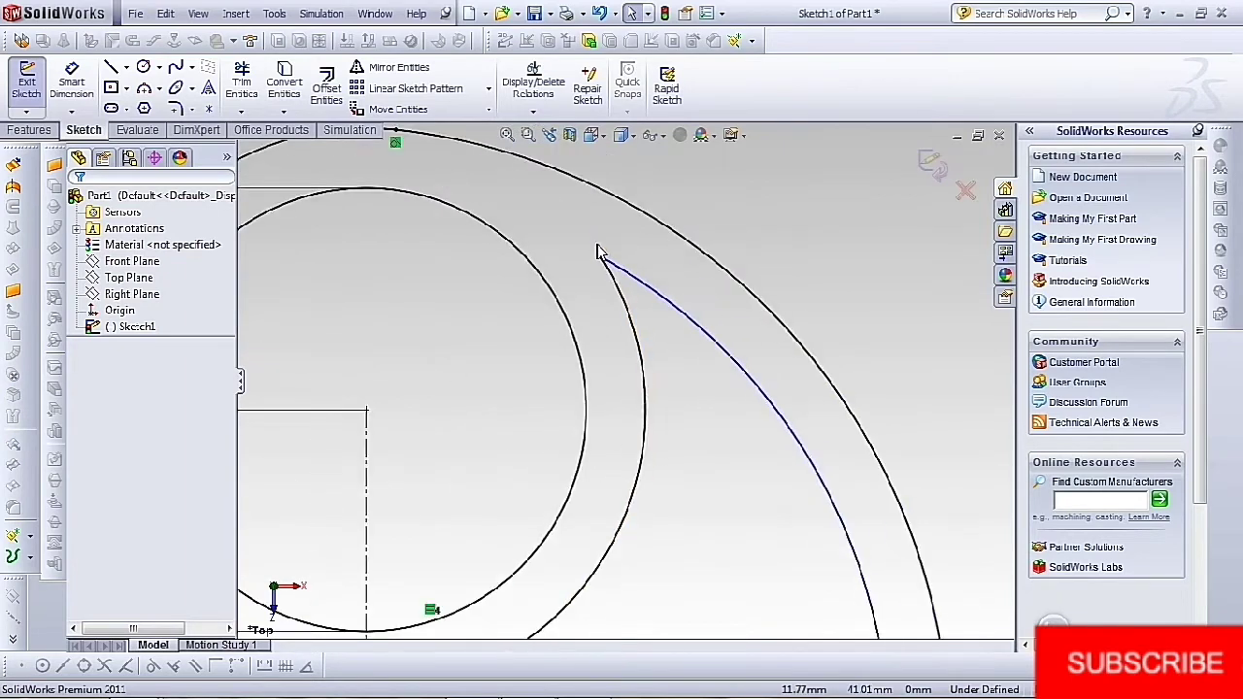
pyautogui.scroll(3, 629, 383)
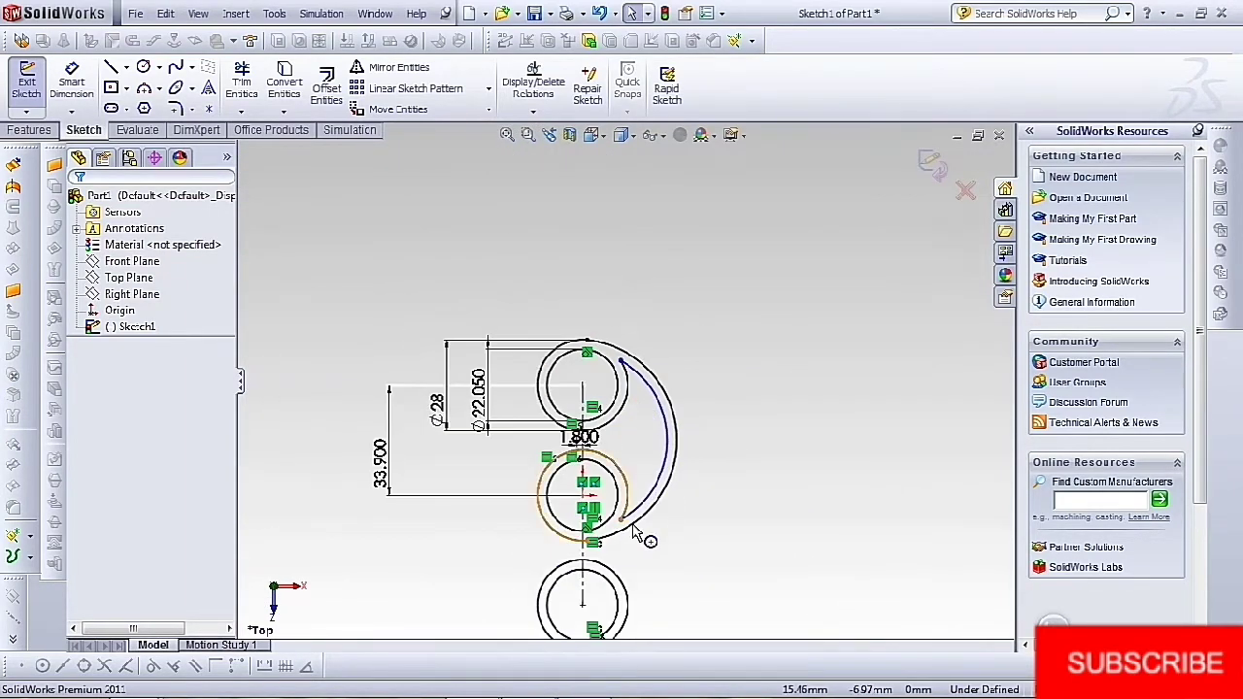
pyautogui.scroll(-1, 603, 546)
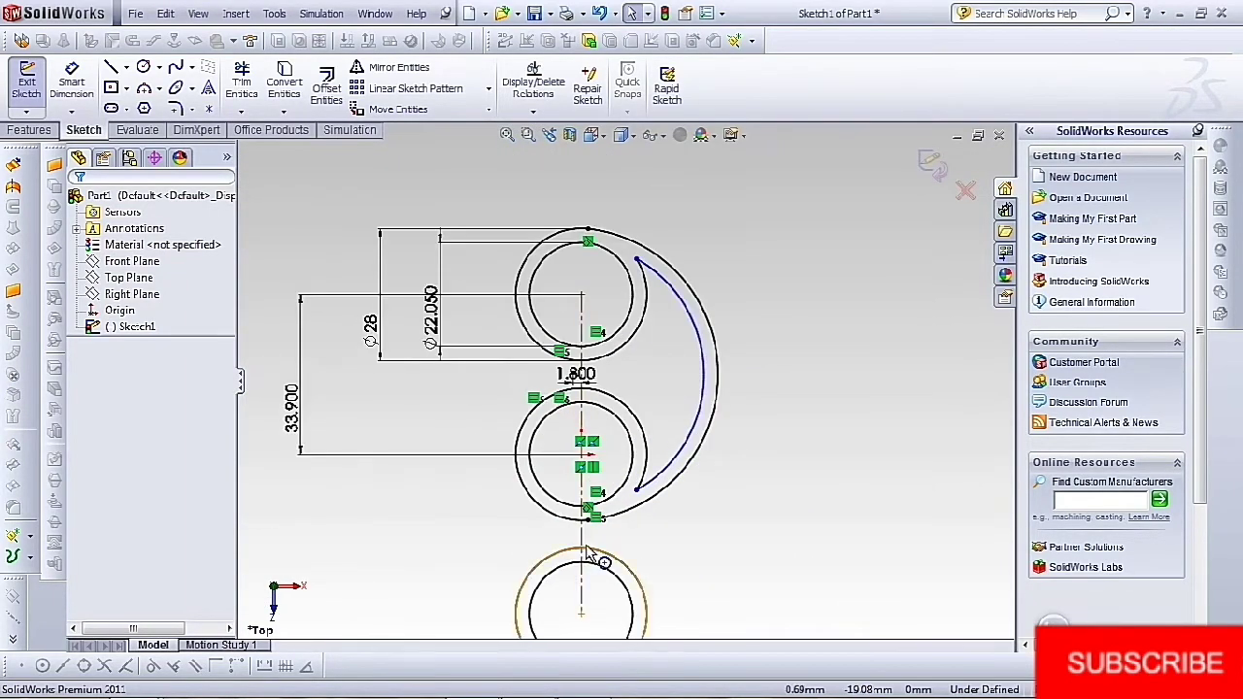
pyautogui.scroll(1, 587, 554)
pyautogui.scroll(-1, 599, 575)
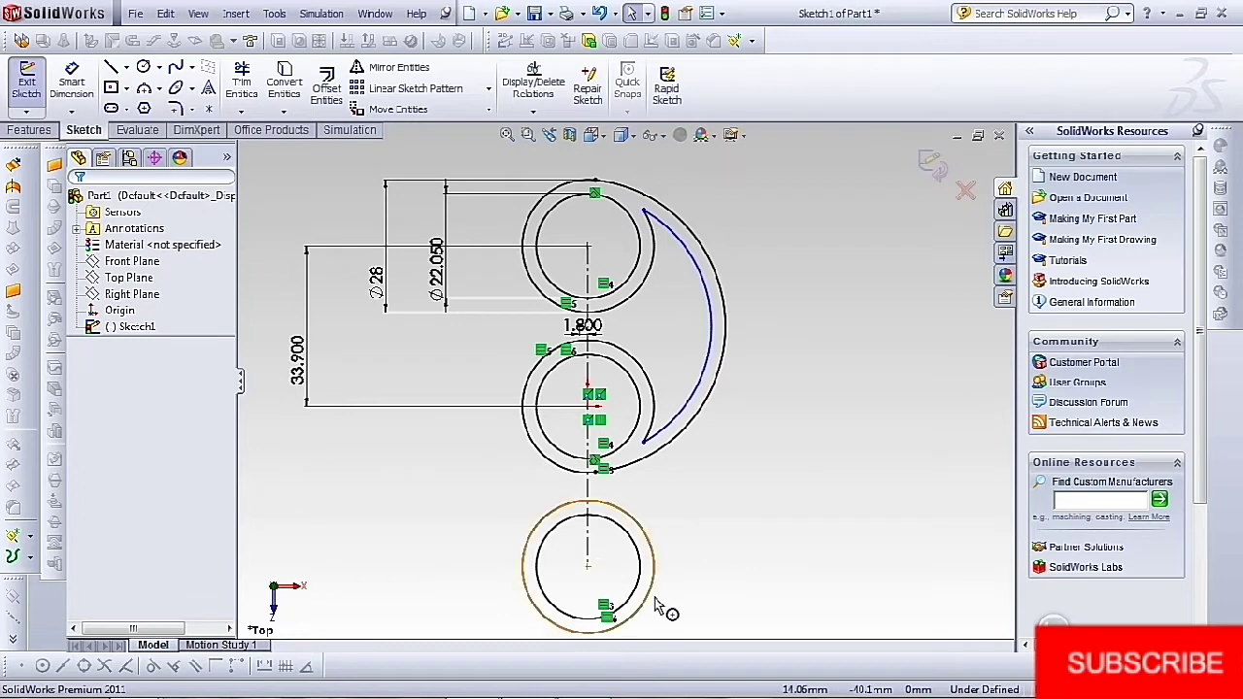
pyautogui.scroll(-1, 660, 553)
pyautogui.scroll(1, 653, 556)
pyautogui.scroll(1, 652, 556)
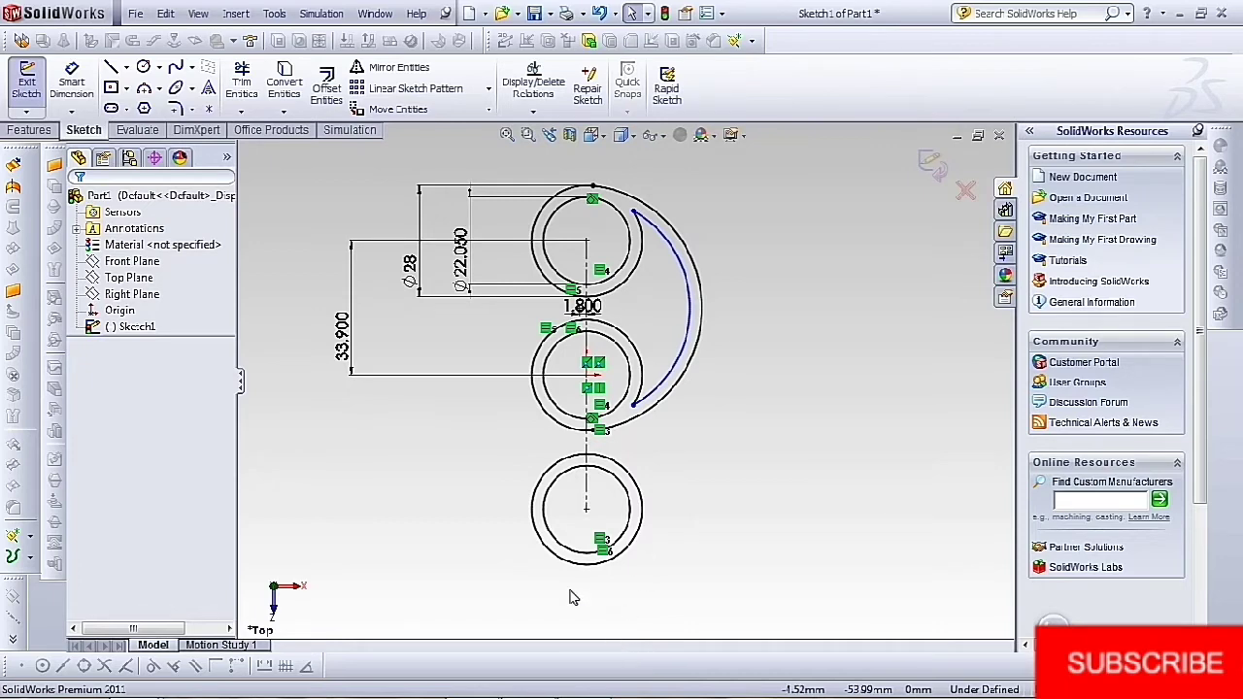
# Sketch a 3 Point Arc from the top of the middle outer circle to the bottom of the lower outer circle, bulging left
pyautogui.scroll(-2, 573, 597)
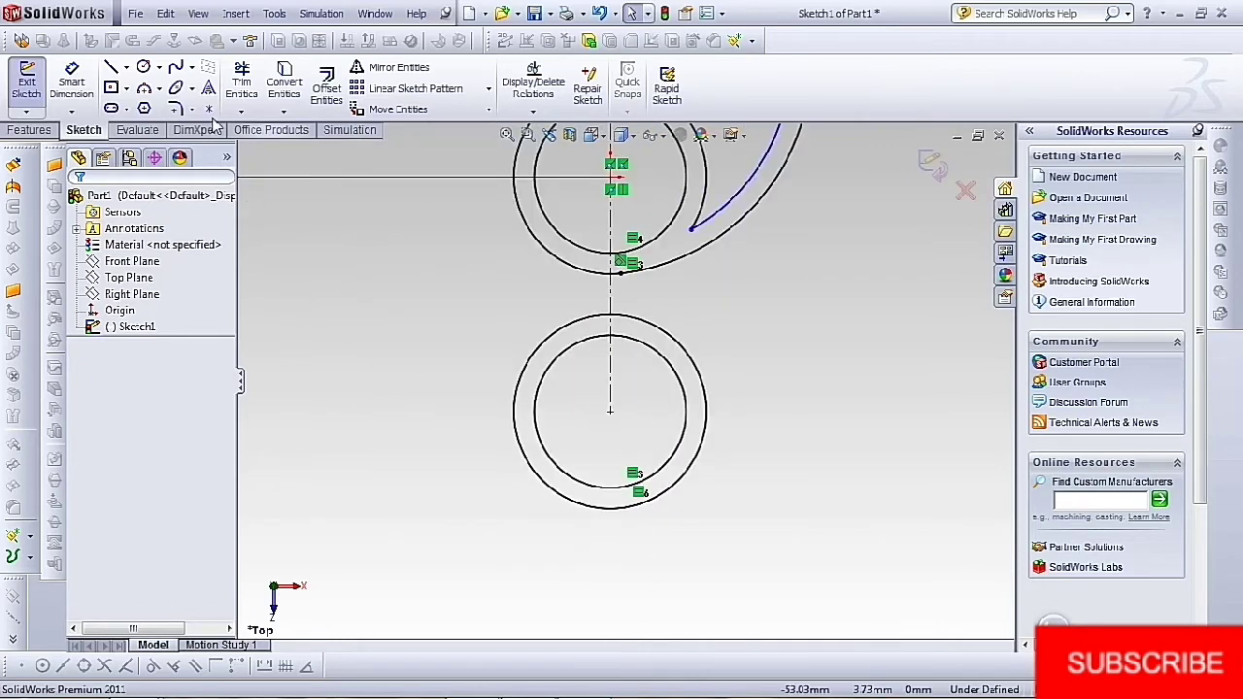
pyautogui.click(161, 89)
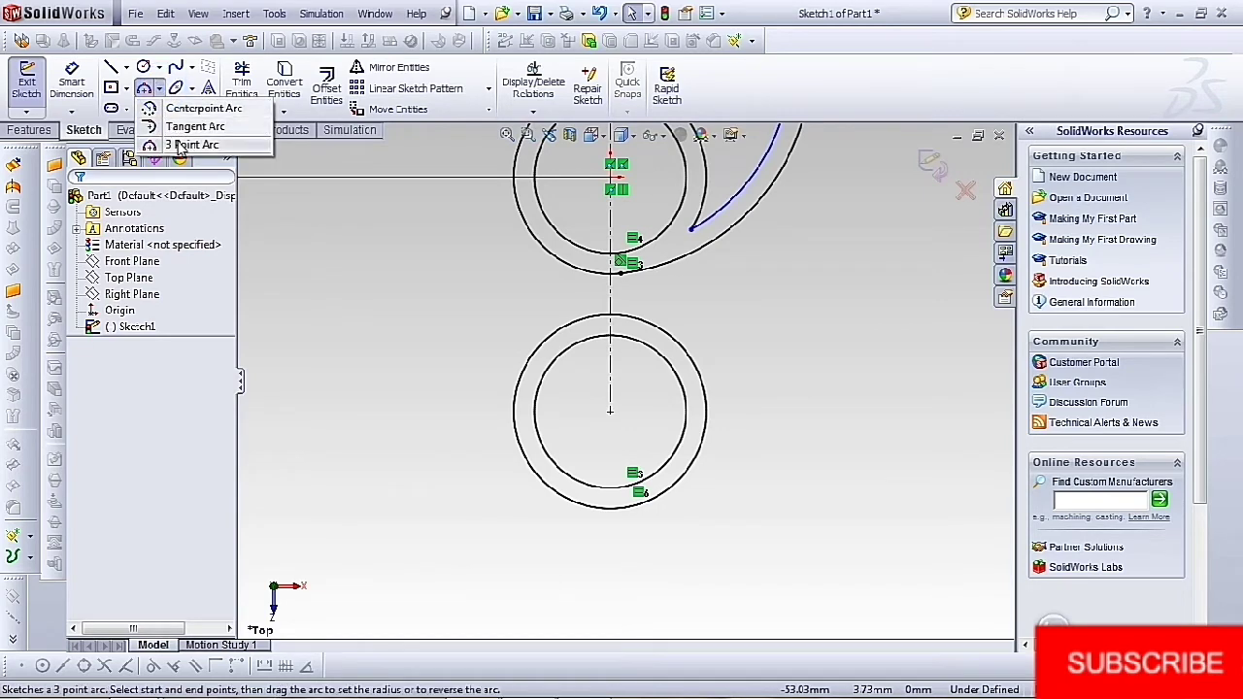
pyautogui.click(180, 141)
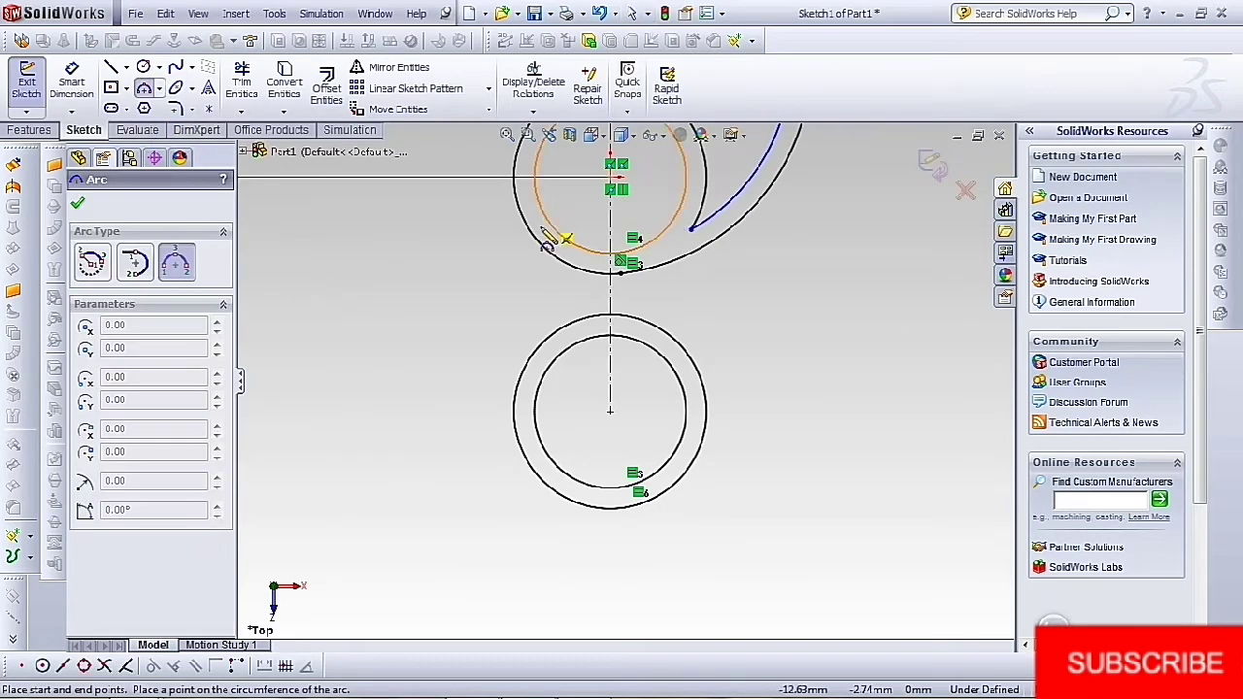
pyautogui.scroll(3, 558, 238)
pyautogui.scroll(-3, 592, 248)
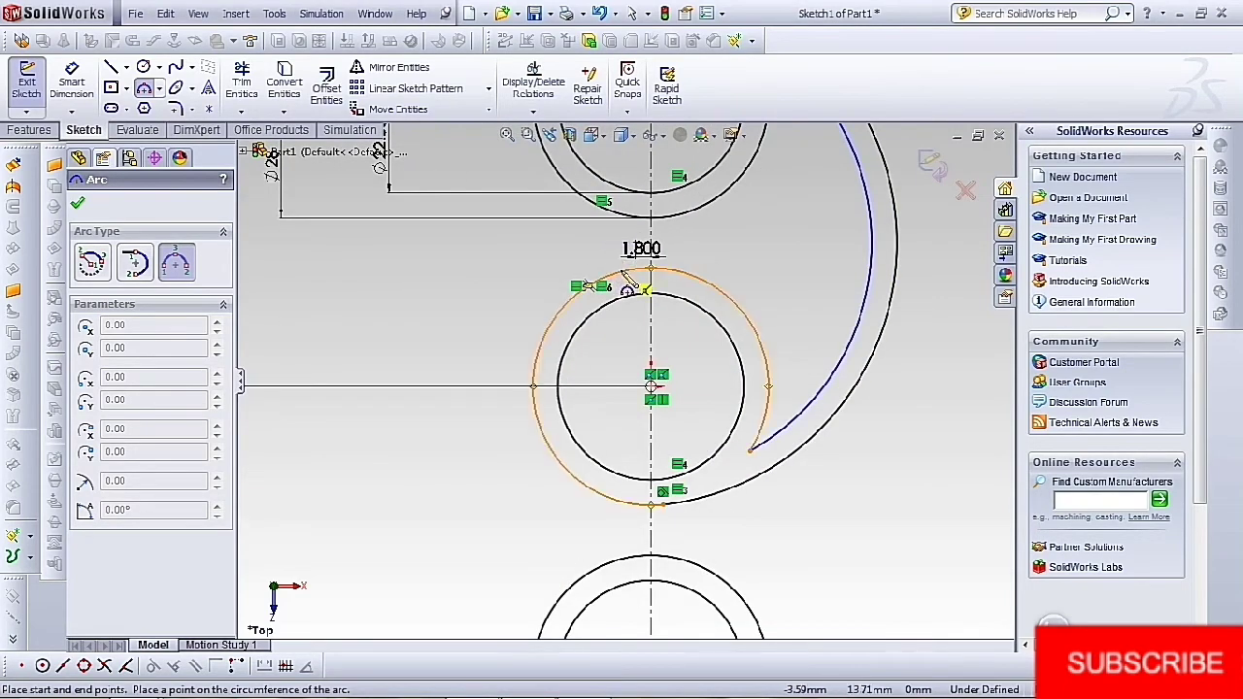
pyautogui.click(625, 277)
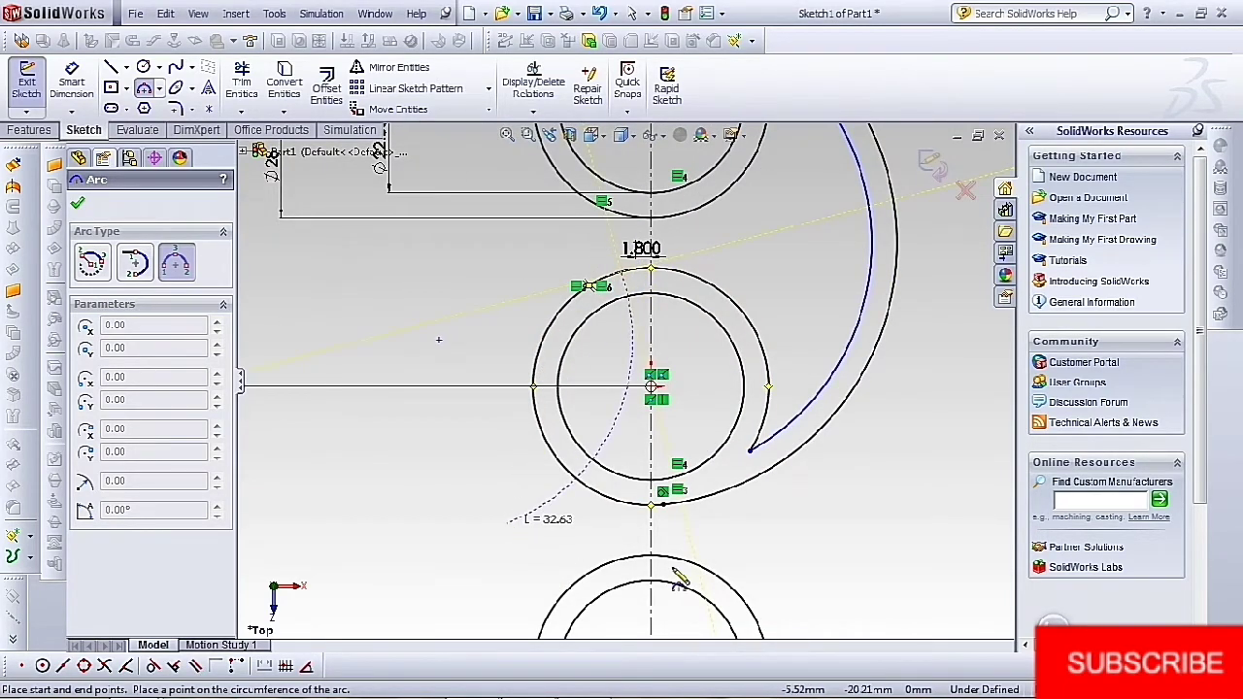
pyautogui.scroll(2, 560, 556)
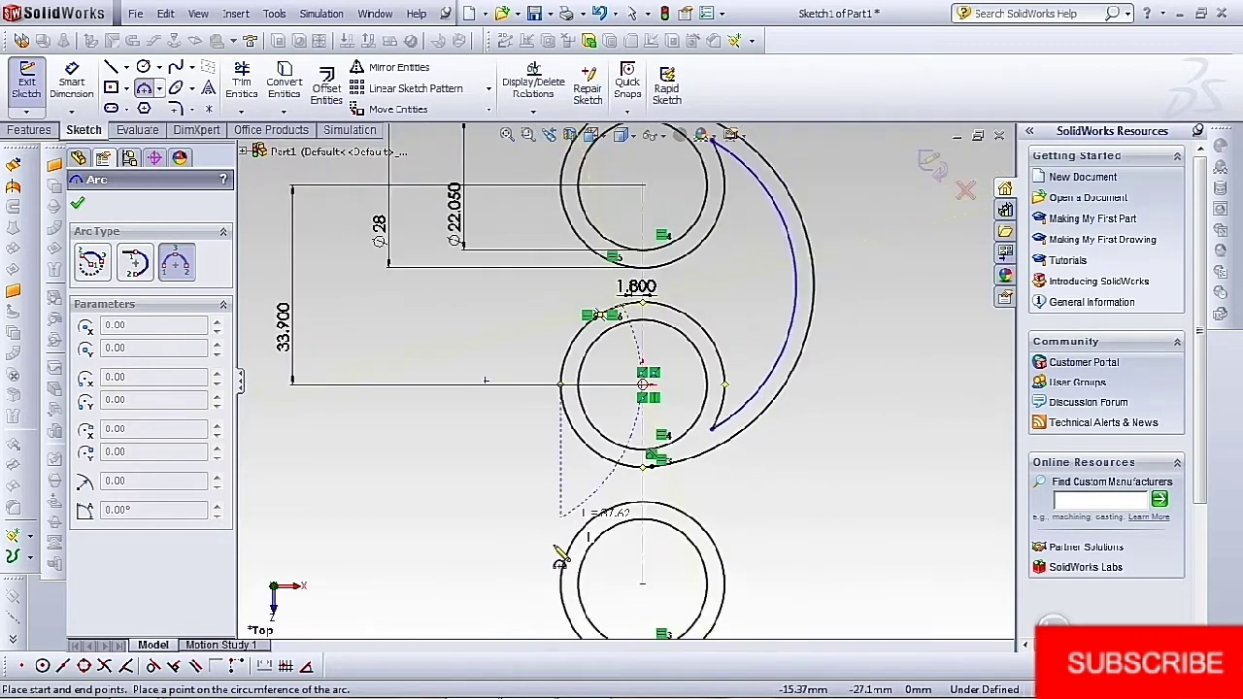
pyautogui.scroll(2, 560, 555)
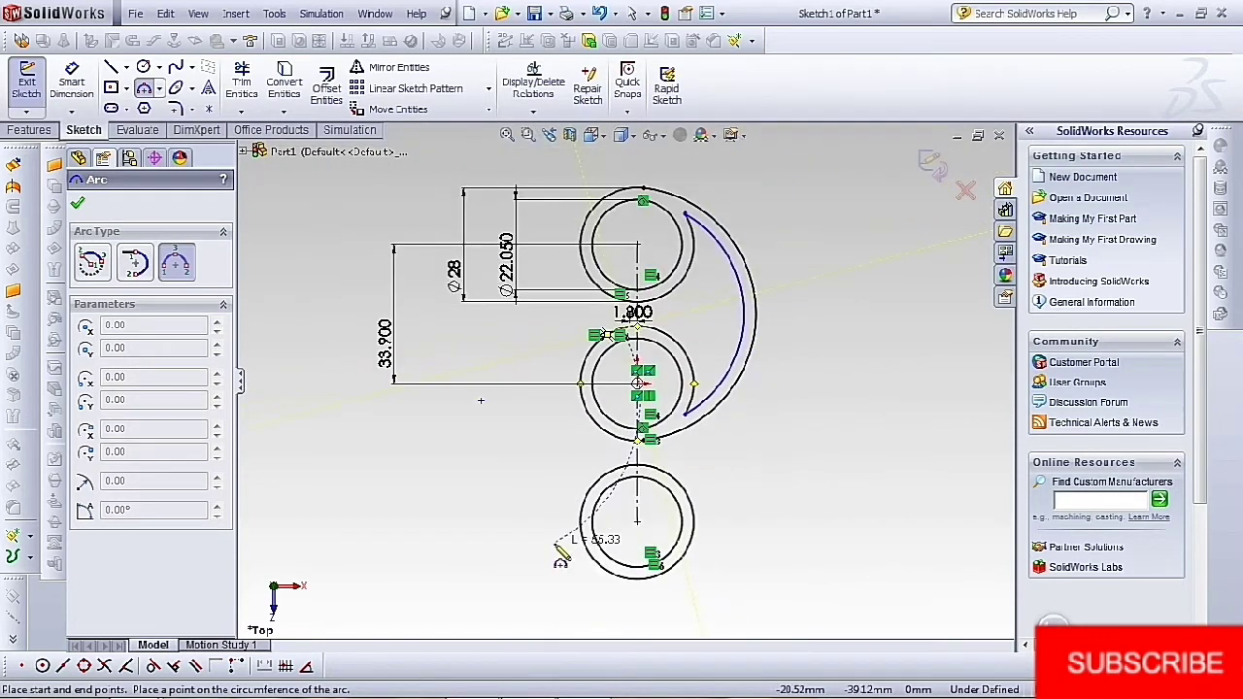
pyautogui.click(607, 573)
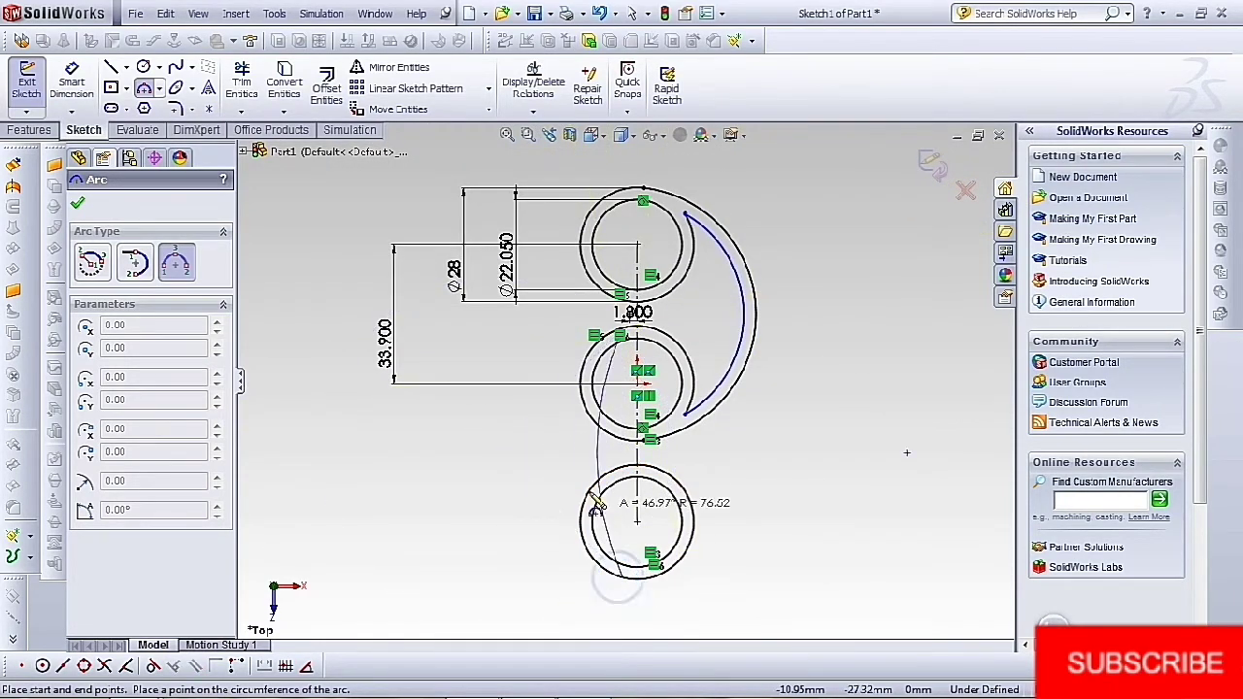
pyautogui.click(529, 466)
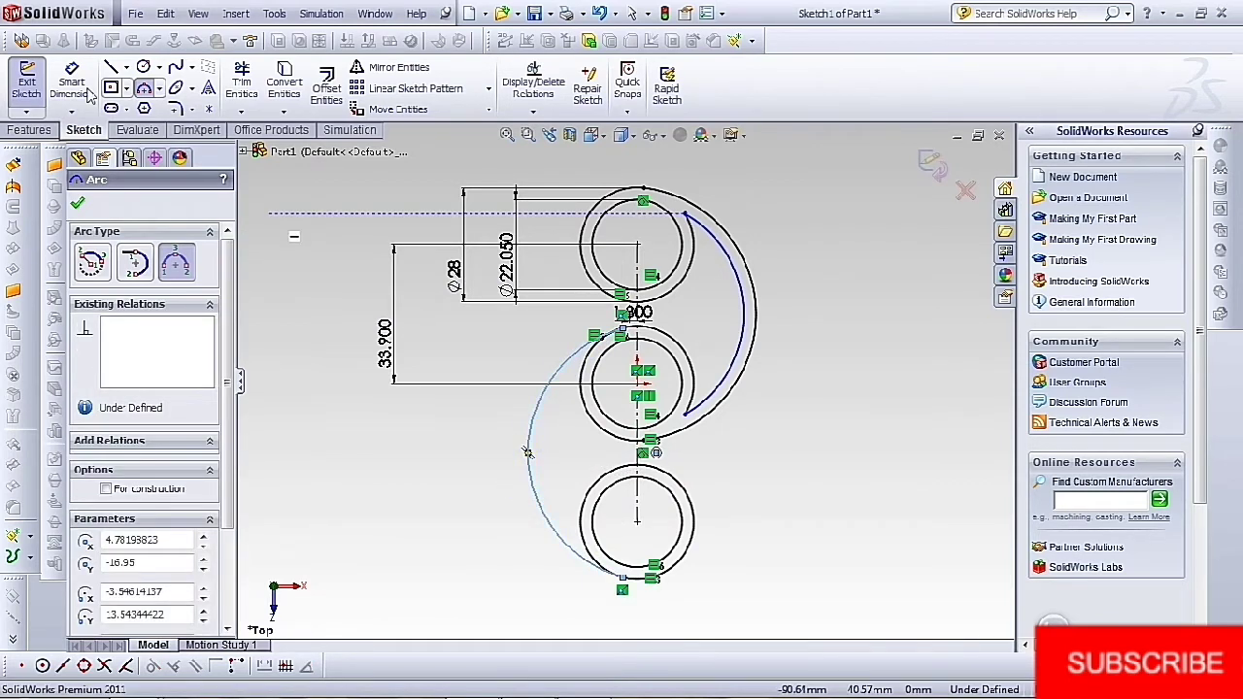
# Dimension the new left arc's center point 1.8 mm from the vertical centerline
pyautogui.click(85, 91)
pyautogui.click(642, 453)
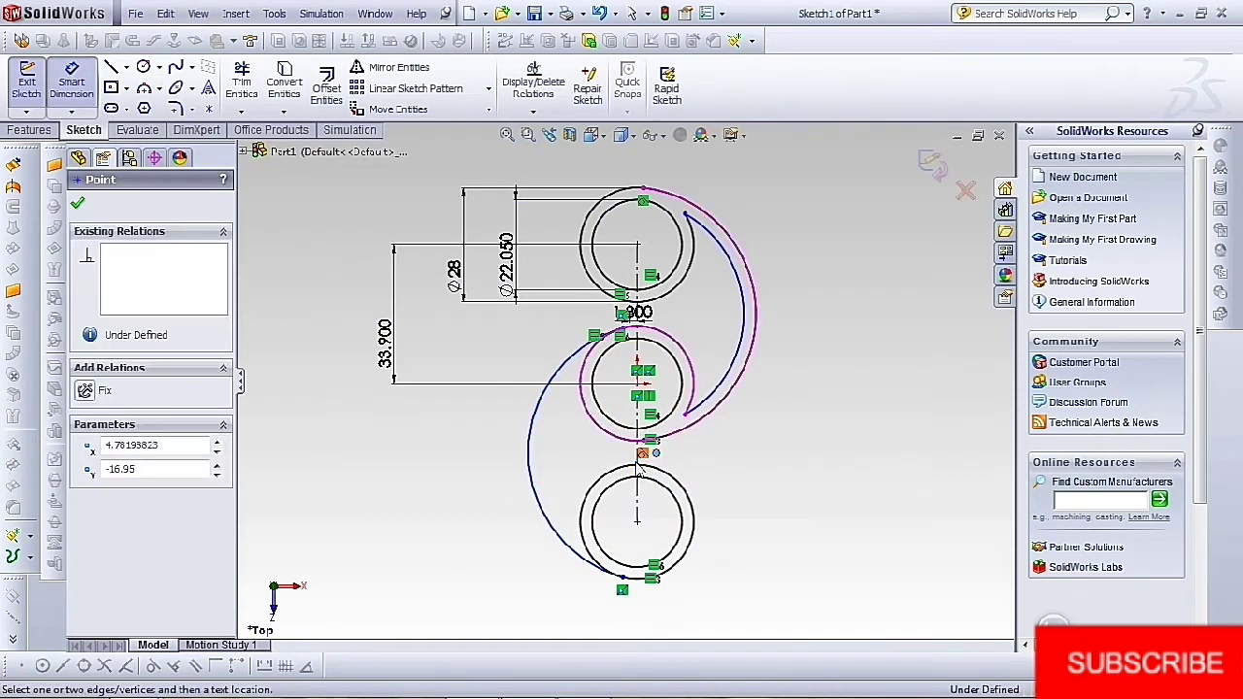
pyautogui.scroll(-5, 643, 466)
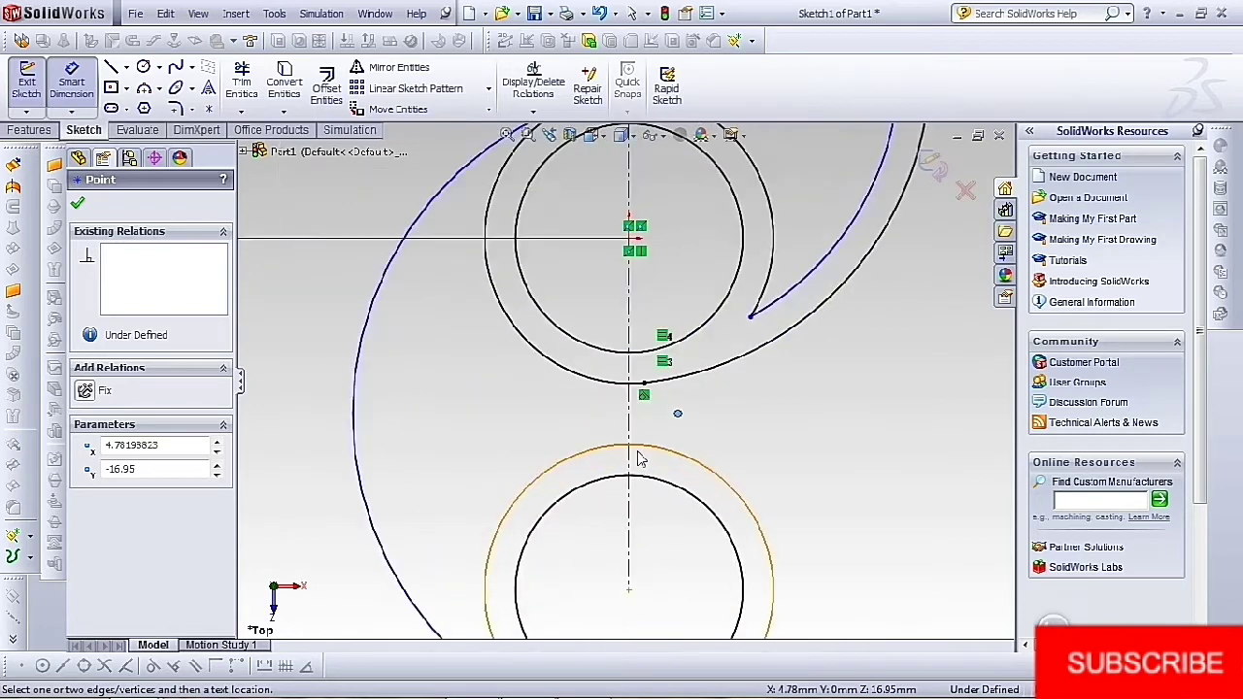
pyautogui.click(628, 423)
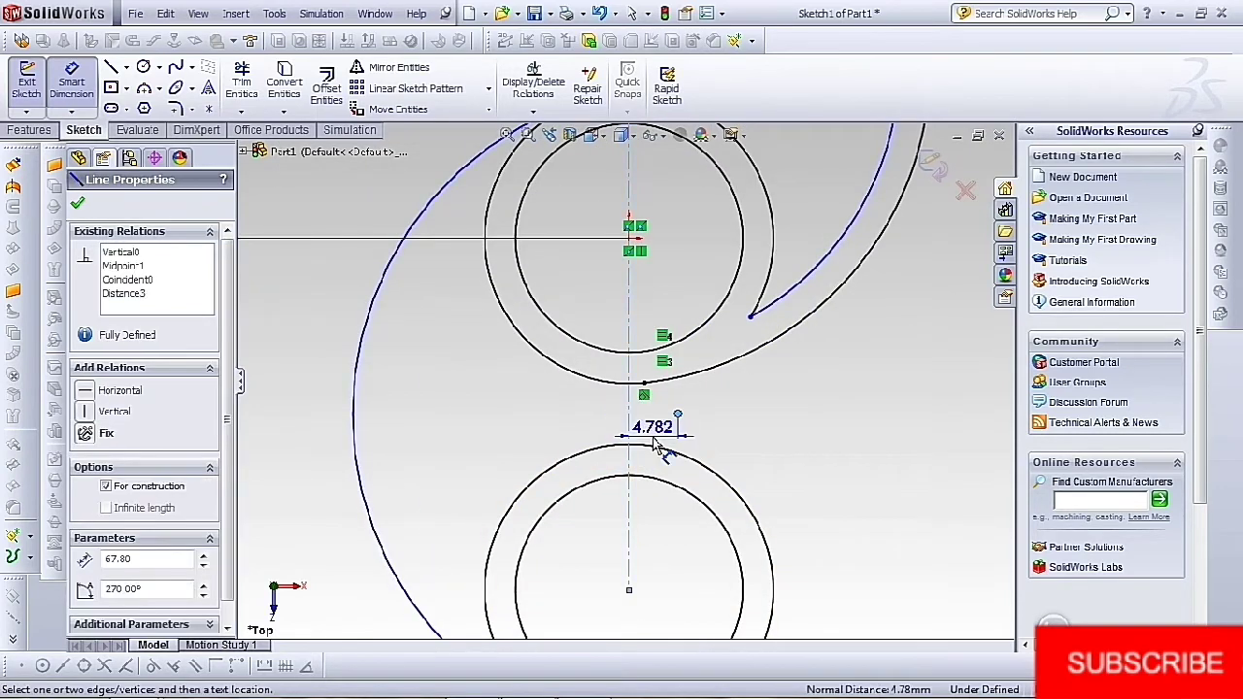
pyautogui.click(663, 442)
pyautogui.write('1.8')
pyautogui.press('Return')
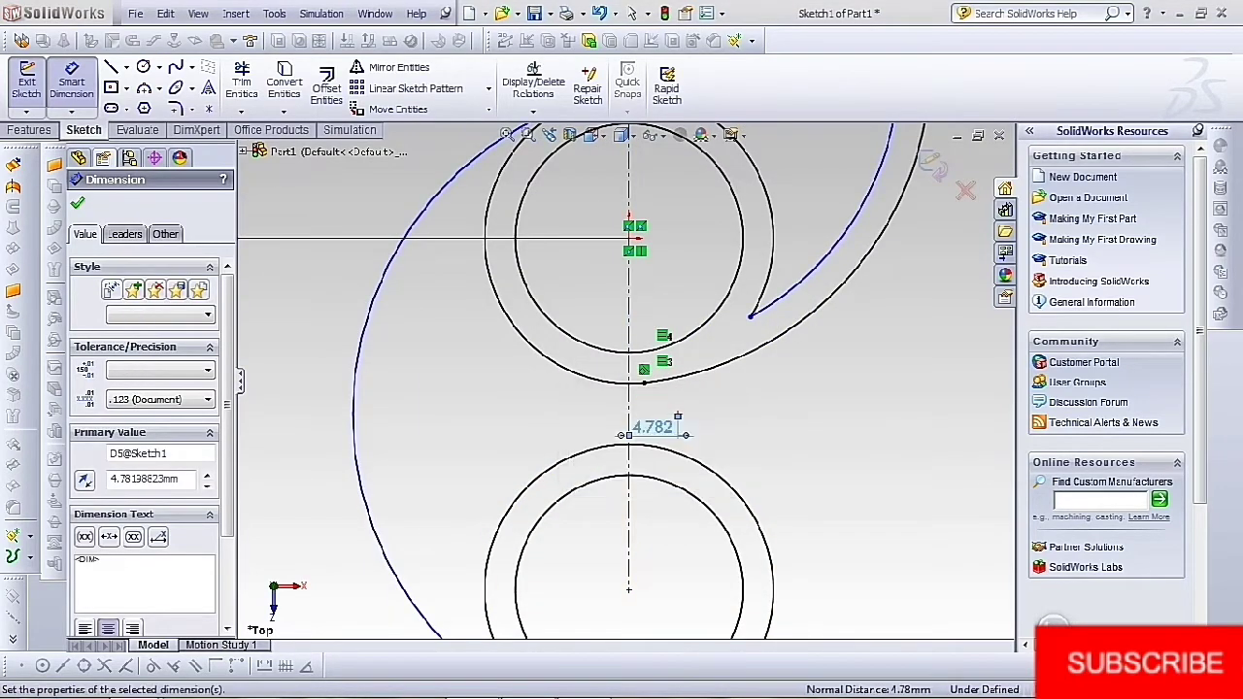
pyautogui.click(80, 205)
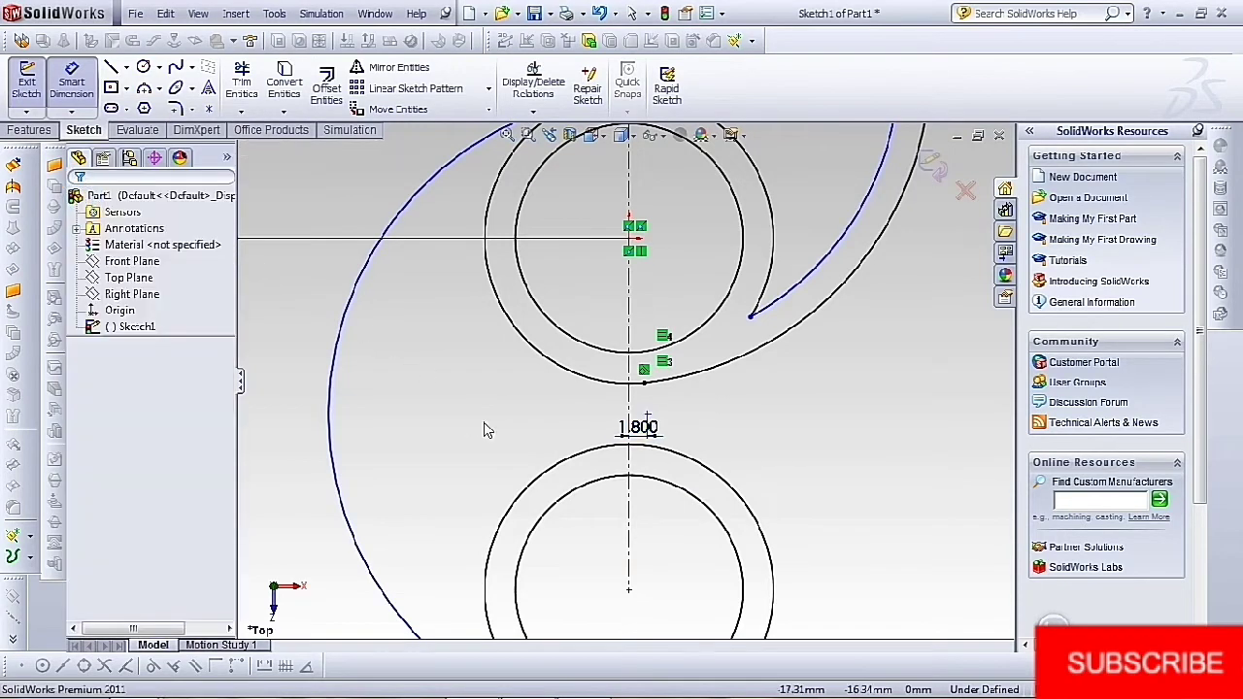
pyautogui.press('Escape')
# Make the left side arc tangent to the middle outer circle at its upper end
pyautogui.scroll(3, 595, 275)
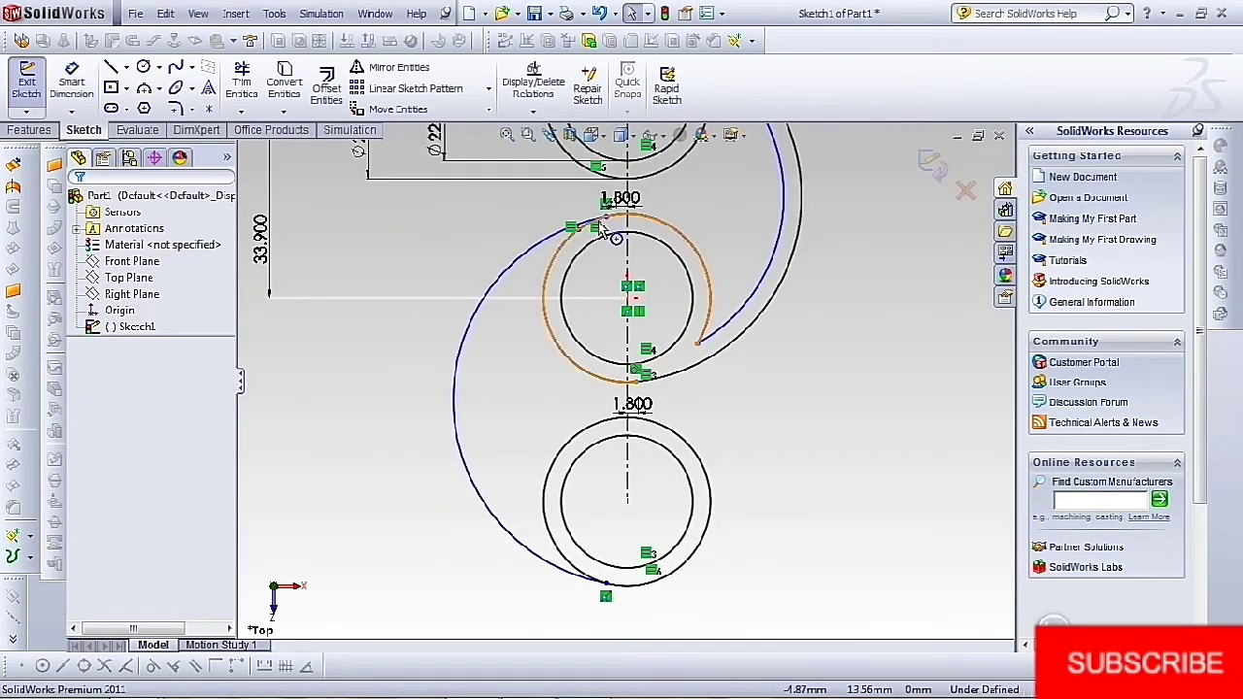
pyautogui.scroll(-3, 611, 250)
pyautogui.scroll(-3, 611, 250)
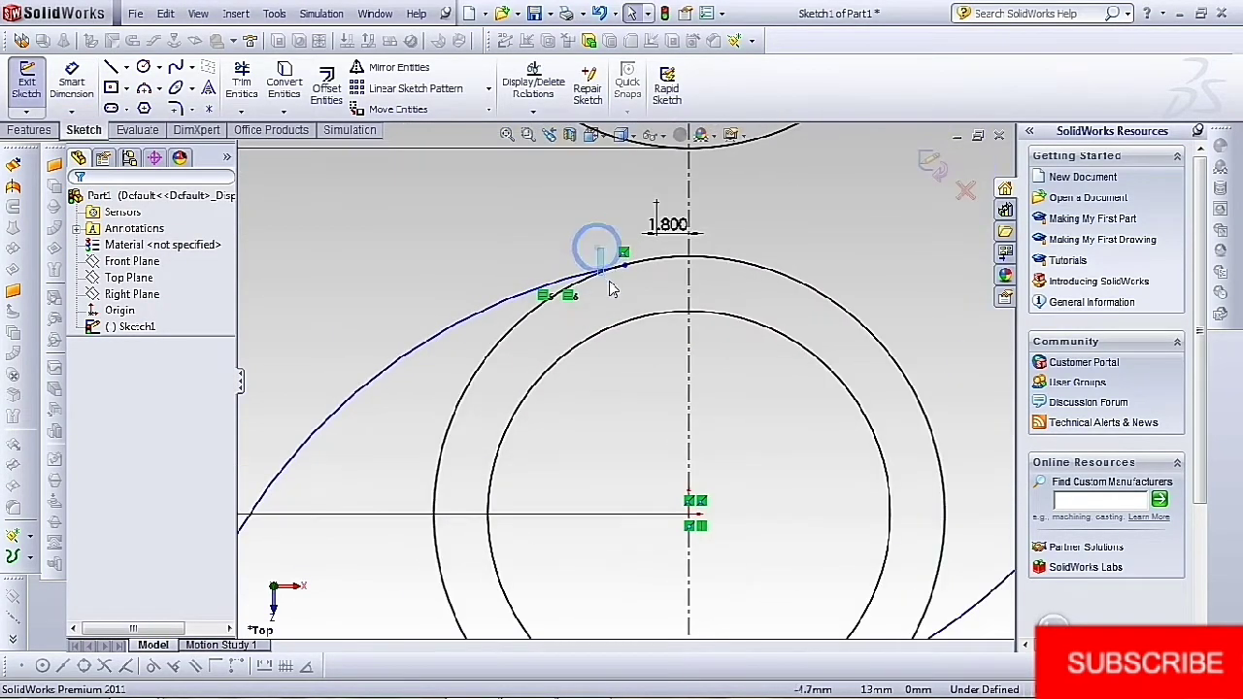
pyautogui.moveTo(597, 248); pyautogui.dragTo(643, 283)
pyautogui.moveTo(549, 209)
pyautogui.mouseDown()
pyautogui.moveTo(602, 298)
pyautogui.moveTo(660, 301)
pyautogui.mouseUp()
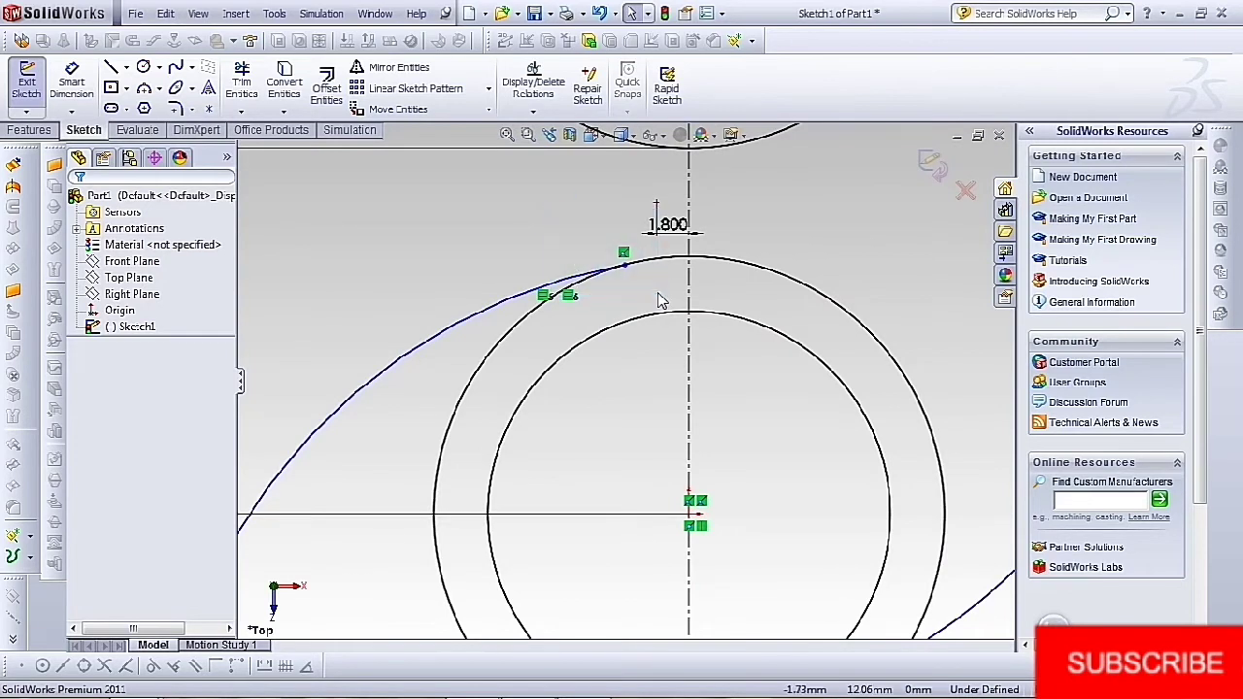
pyautogui.click(594, 279)
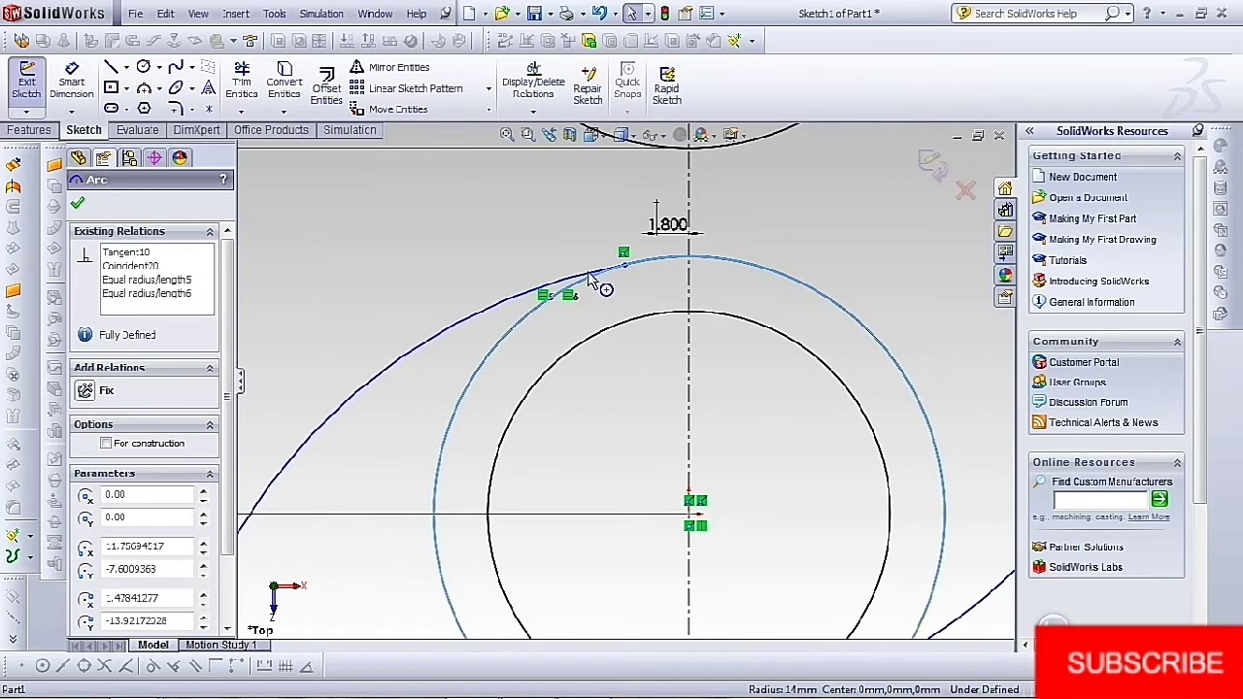
pyautogui.keyDown('ctrl'); pyautogui.click(588, 278); pyautogui.keyUp('ctrl')
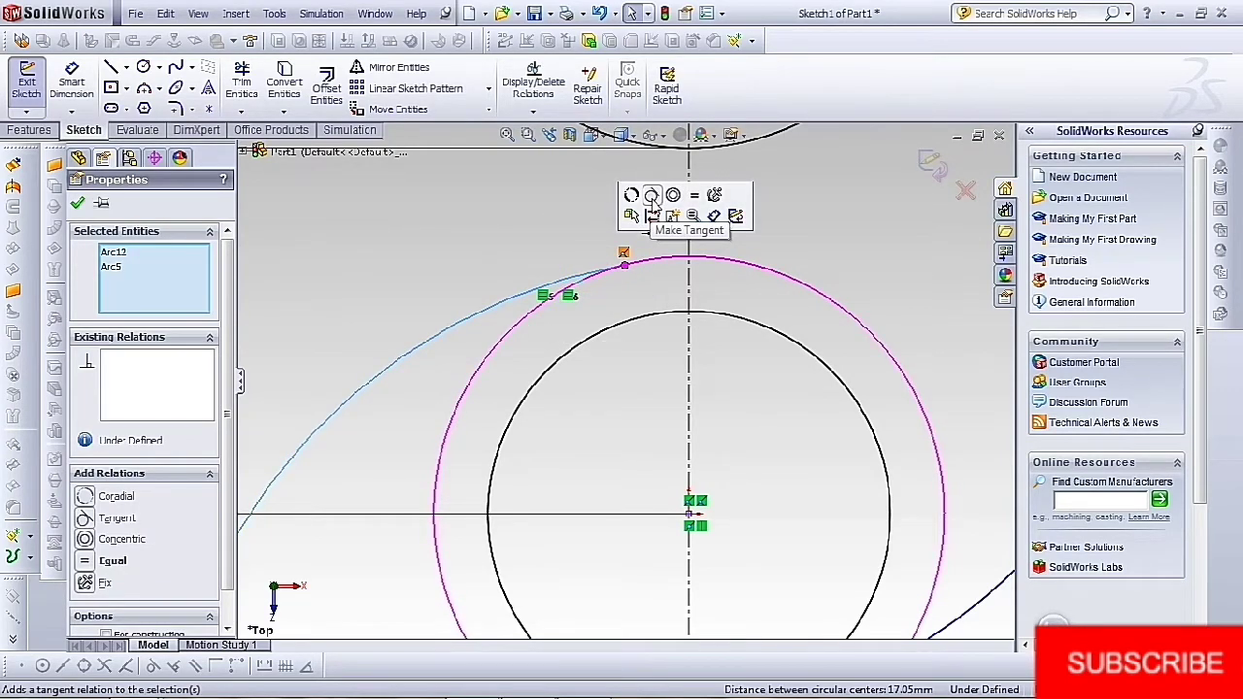
pyautogui.click(651, 198)
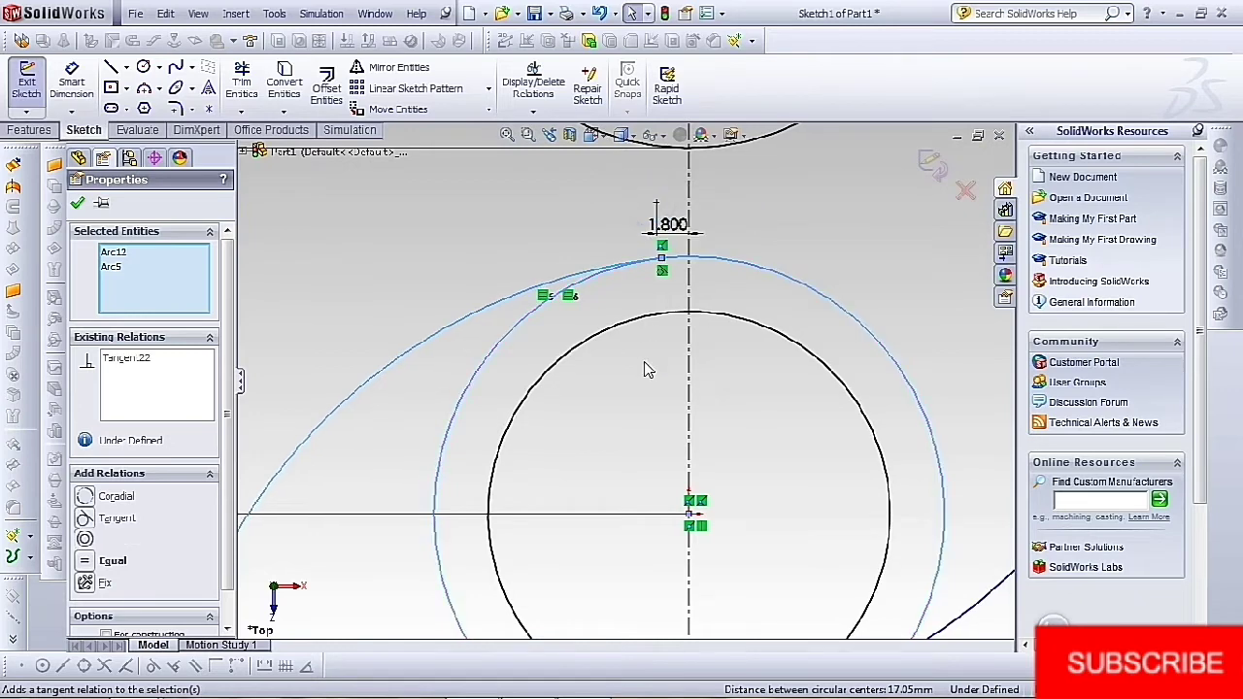
pyautogui.scroll(3, 642, 415)
pyautogui.scroll(3, 642, 415)
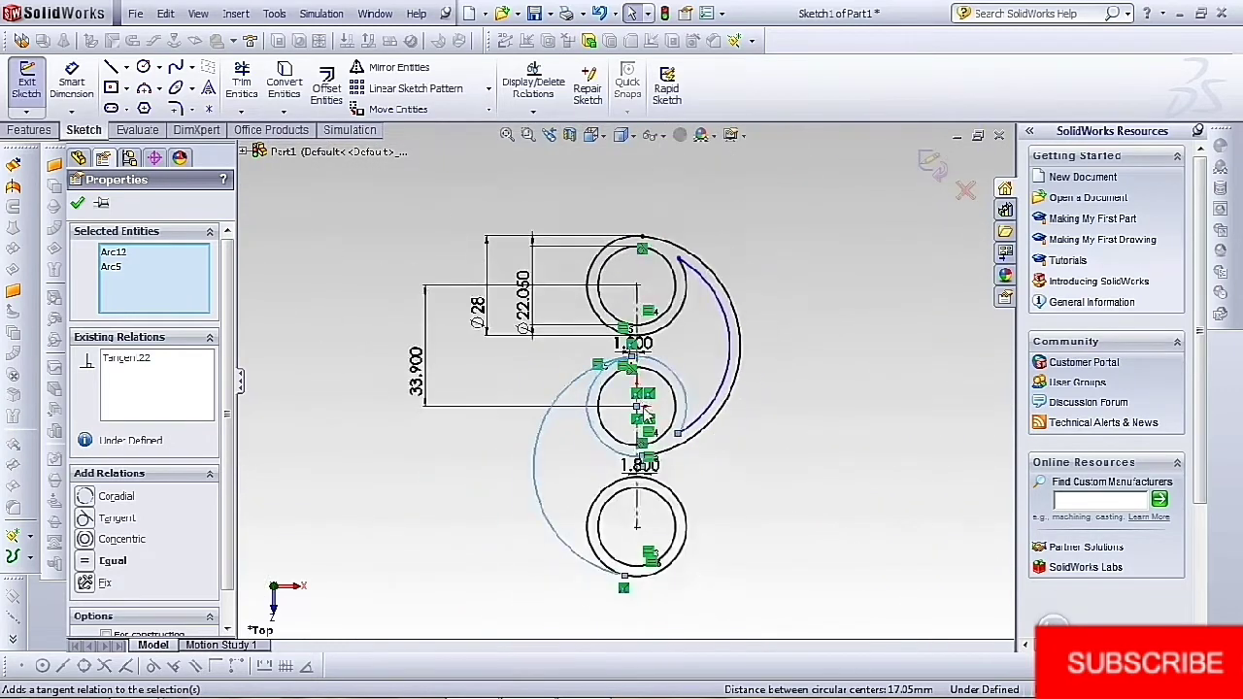
pyautogui.rightClick(804, 495)
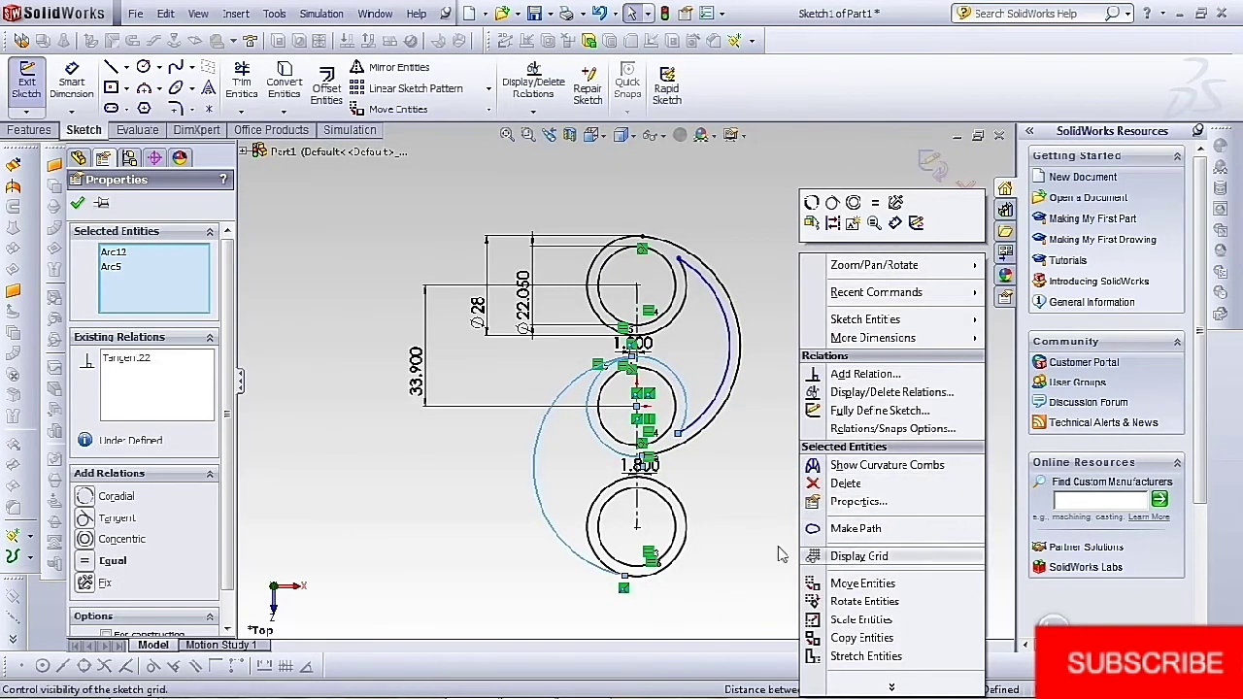
pyautogui.click(78, 204)
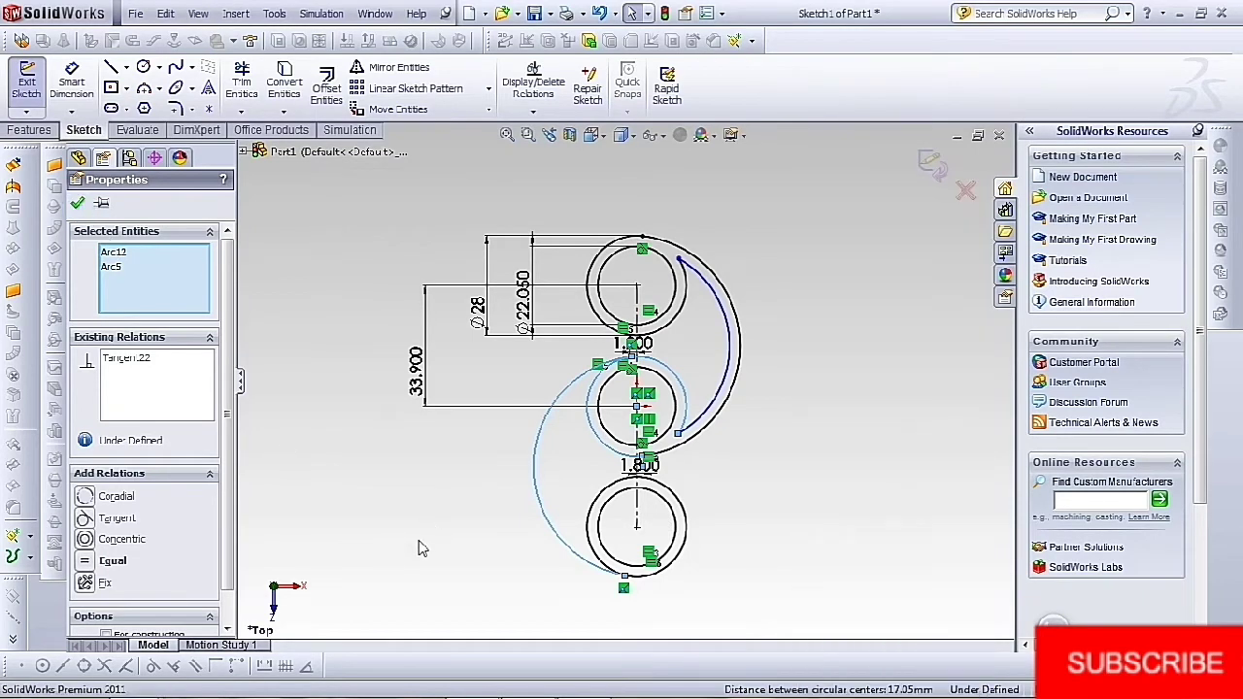
pyautogui.click(78, 203)
# Make the left side arc tangent to the lower outer circle at its lower end
pyautogui.scroll(-8, 632, 622)
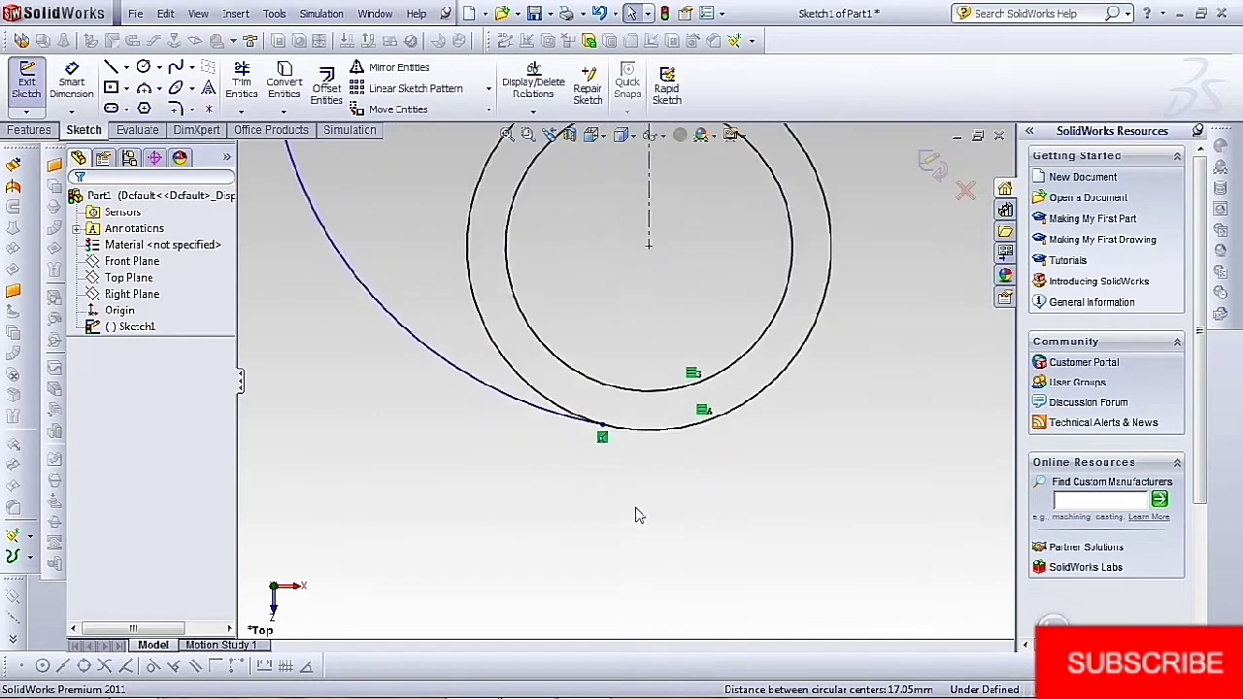
pyautogui.click(553, 328)
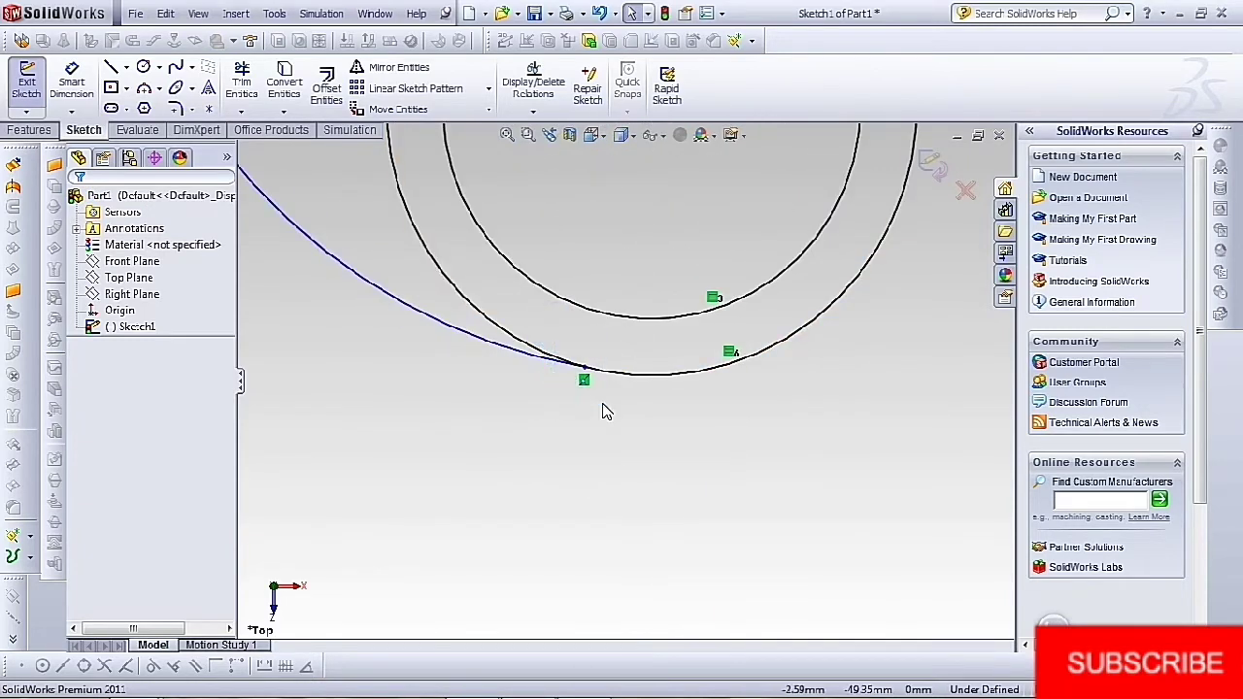
pyautogui.moveTo(525, 301); pyautogui.dragTo(632, 440)
pyautogui.click(611, 371)
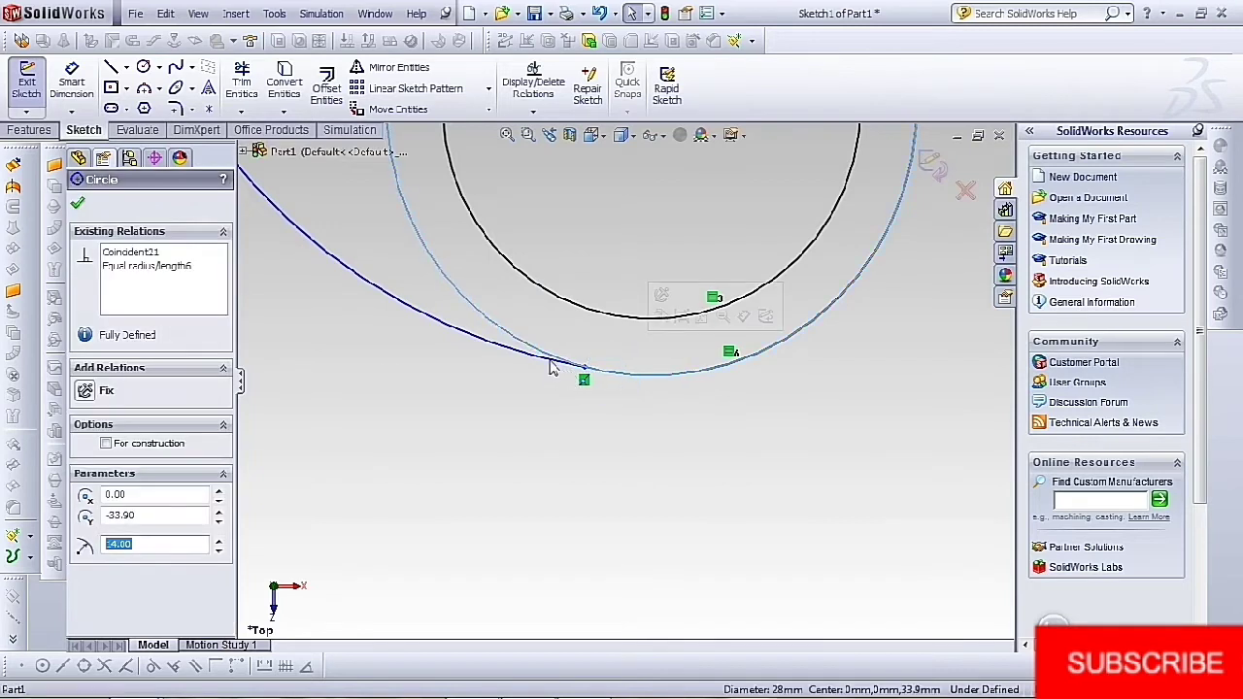
pyautogui.click(547, 365)
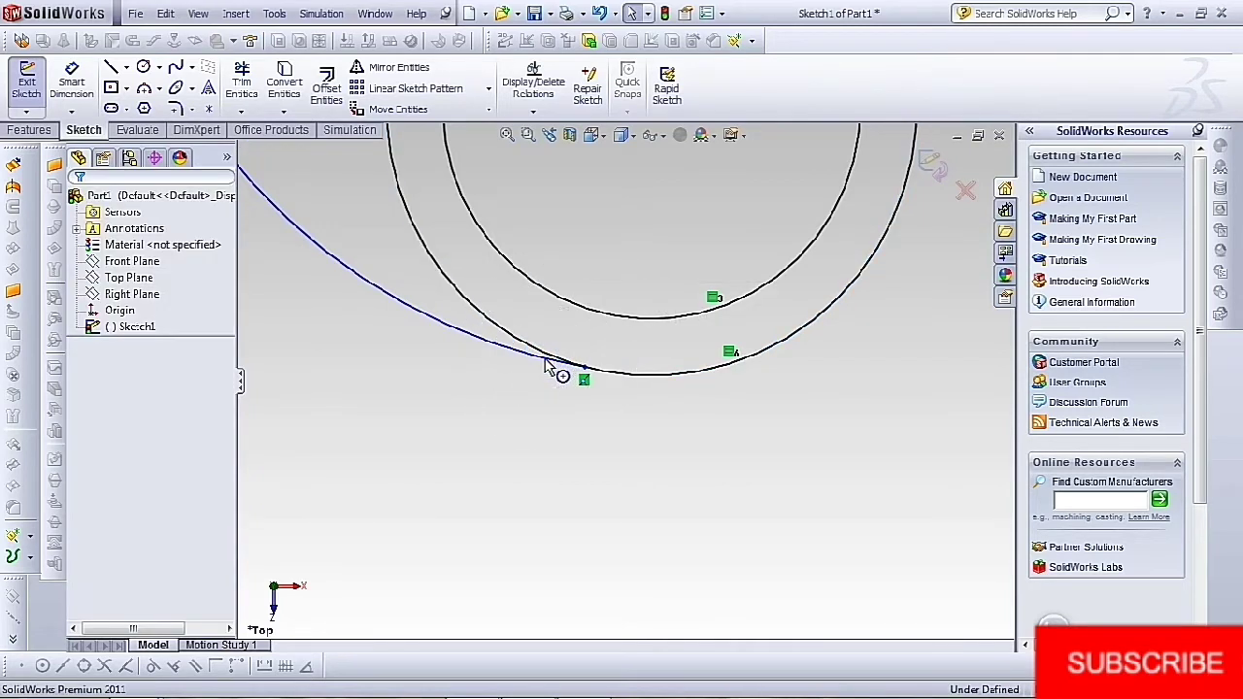
pyautogui.click(547, 365)
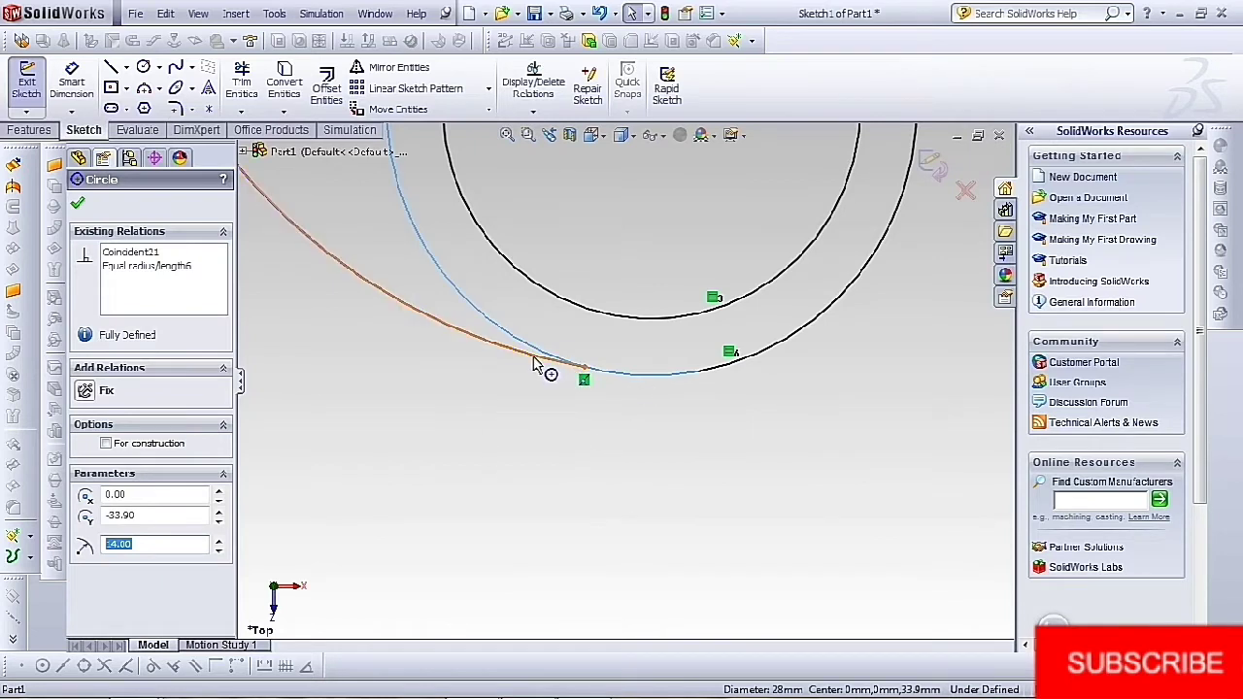
pyautogui.keyDown('ctrl'); pyautogui.click(535, 360); pyautogui.keyUp('ctrl')
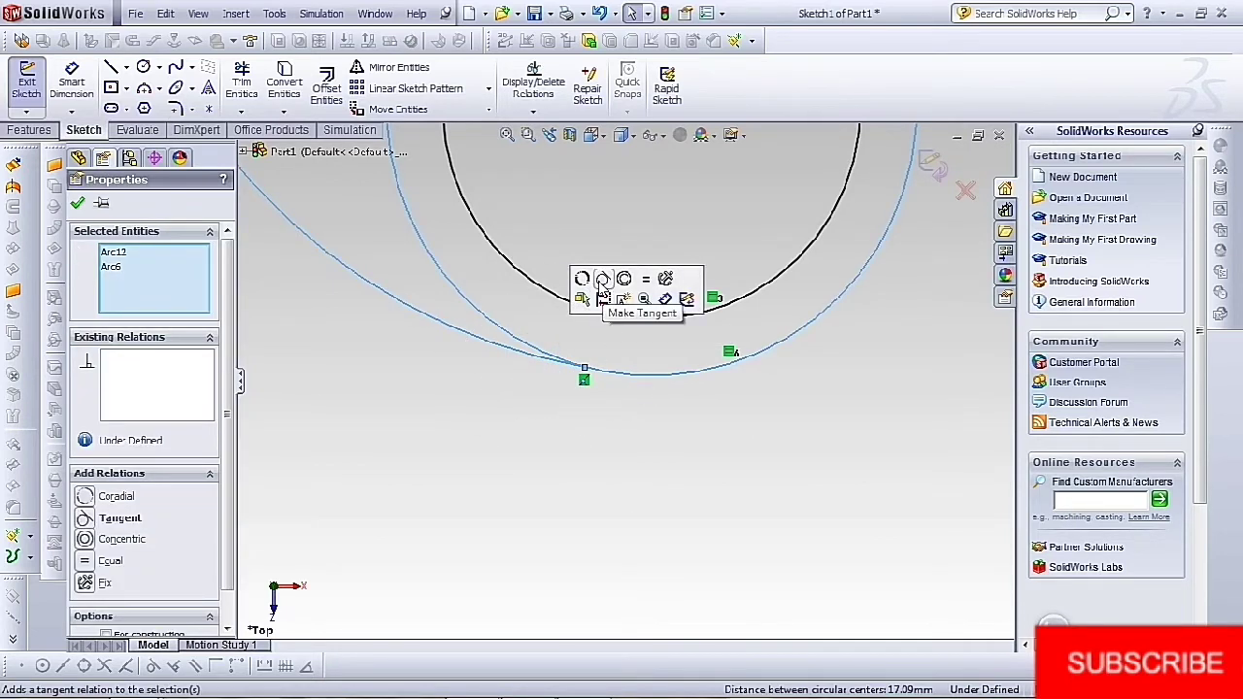
pyautogui.click(602, 282)
pyautogui.click(79, 204)
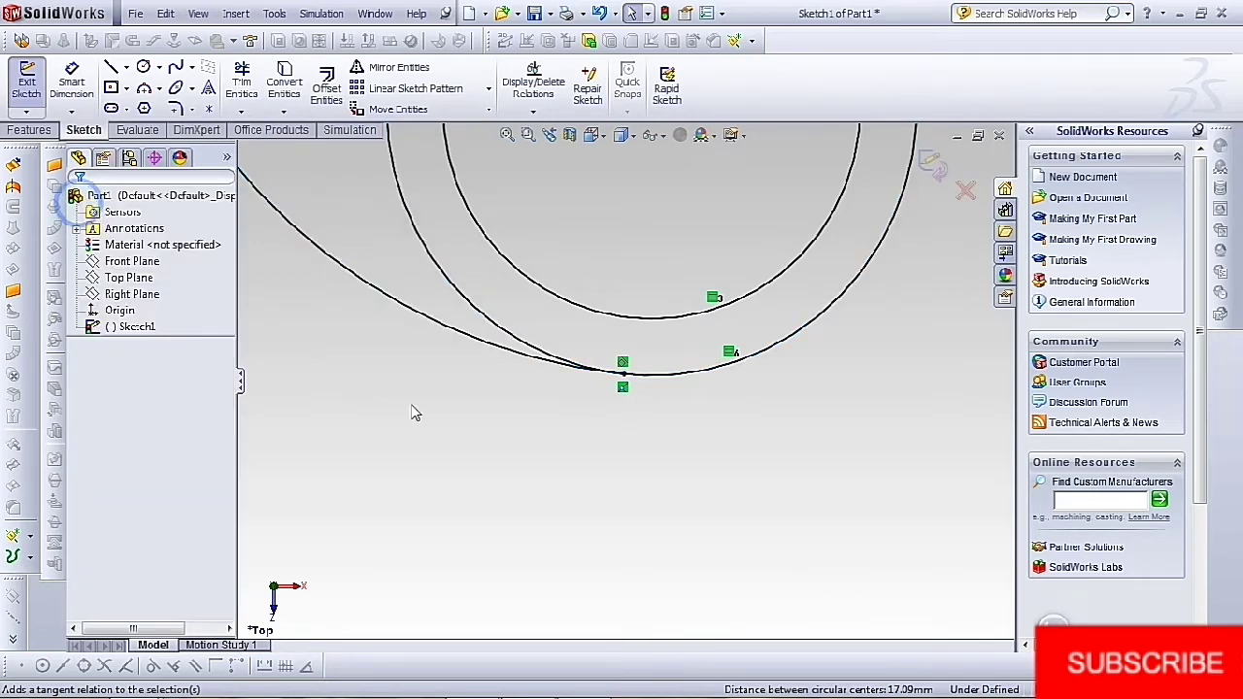
# Offset the left side arc 3 mm inward by reversing the offset direction, keeping the added dimension
pyautogui.scroll(5, 414, 410)
pyautogui.scroll(3, 559, 260)
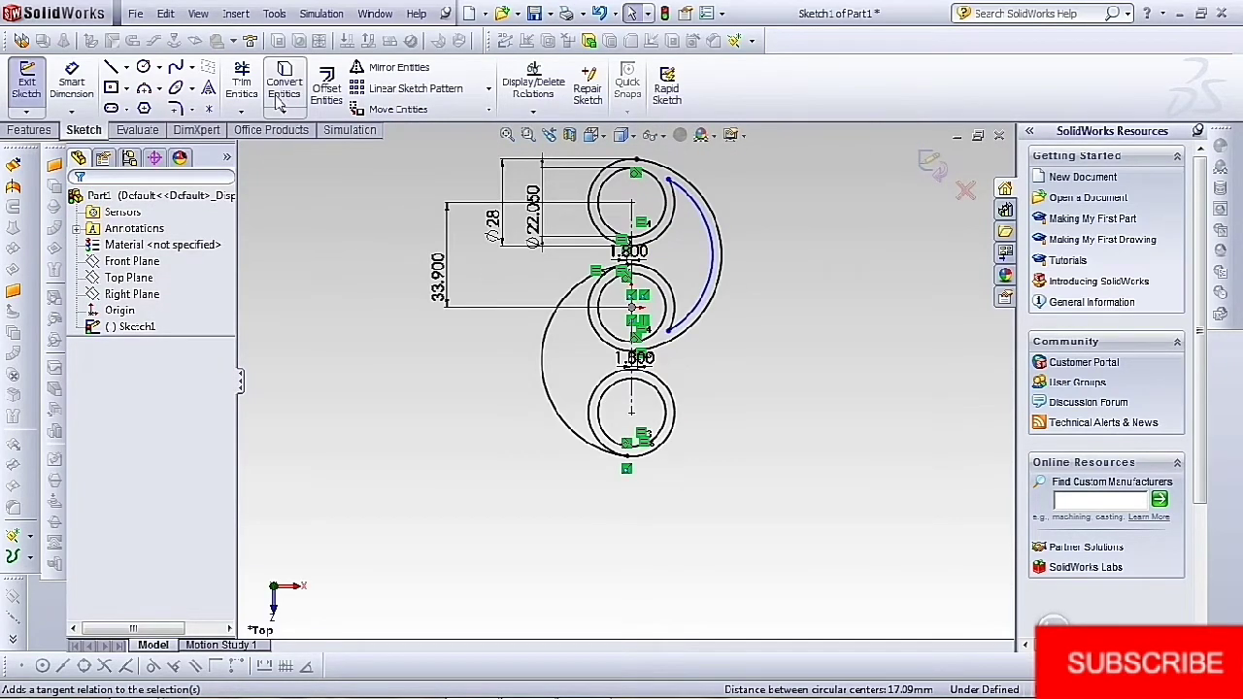
pyautogui.click(326, 85)
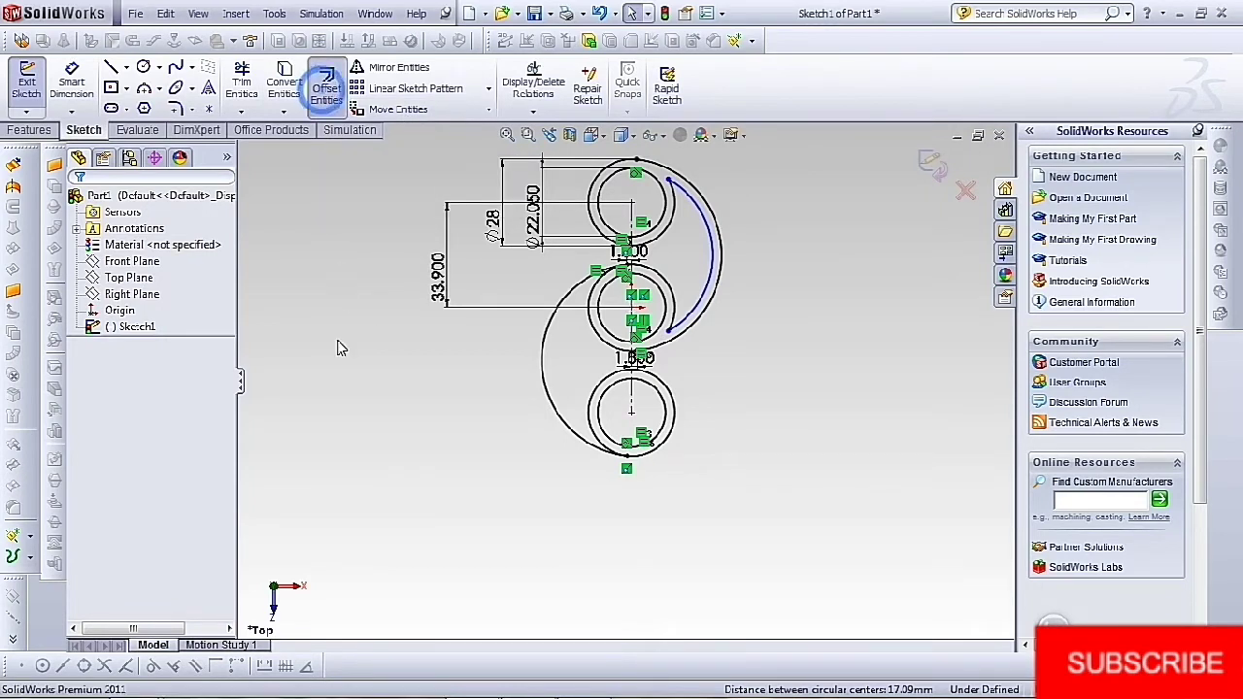
pyautogui.click(545, 393)
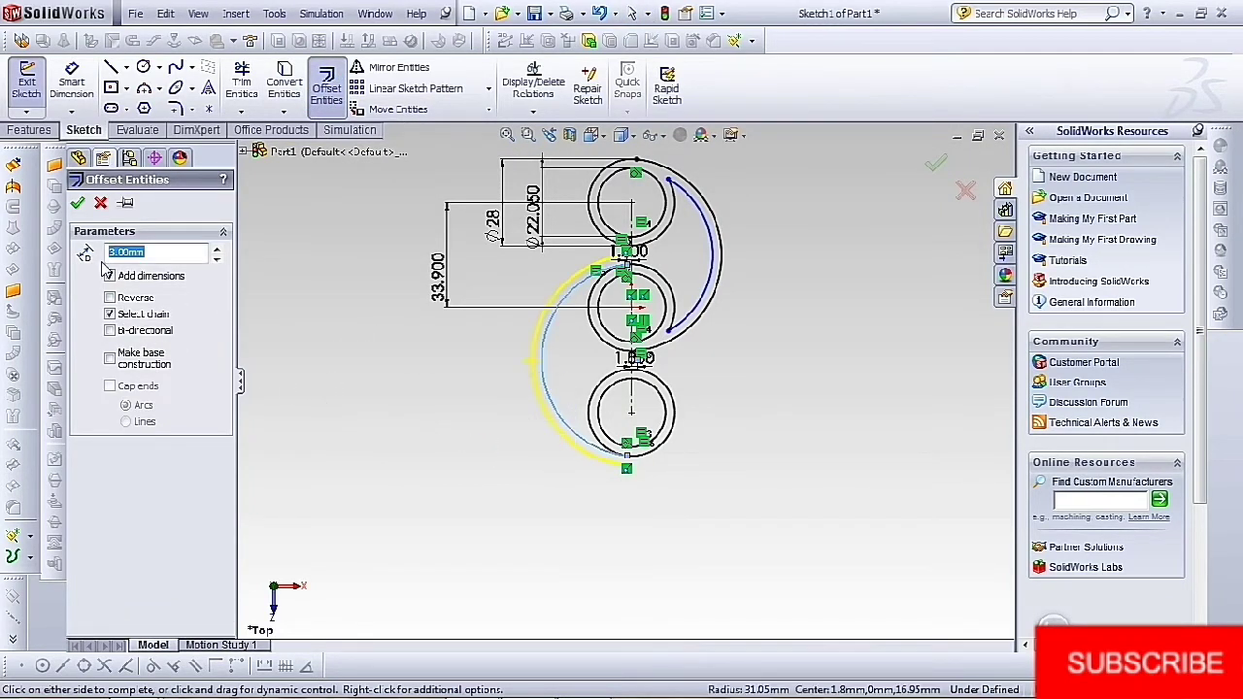
pyautogui.click(111, 298)
pyautogui.click(80, 203)
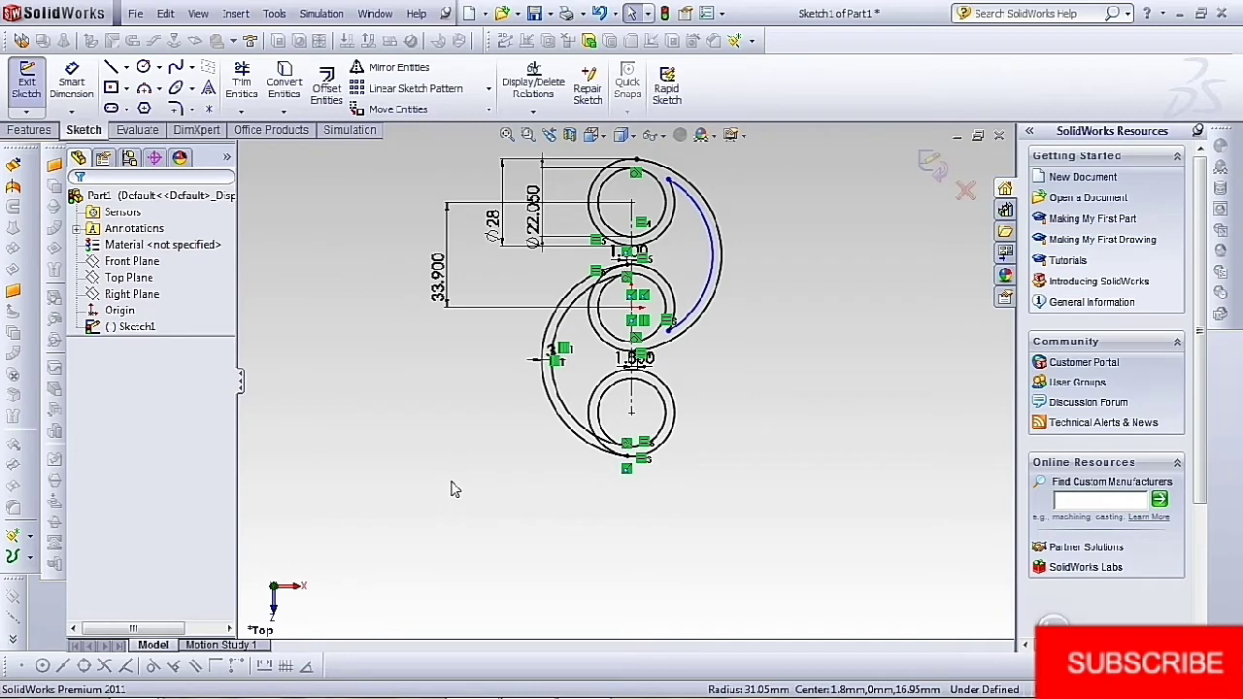
pyautogui.scroll(-3, 685, 403)
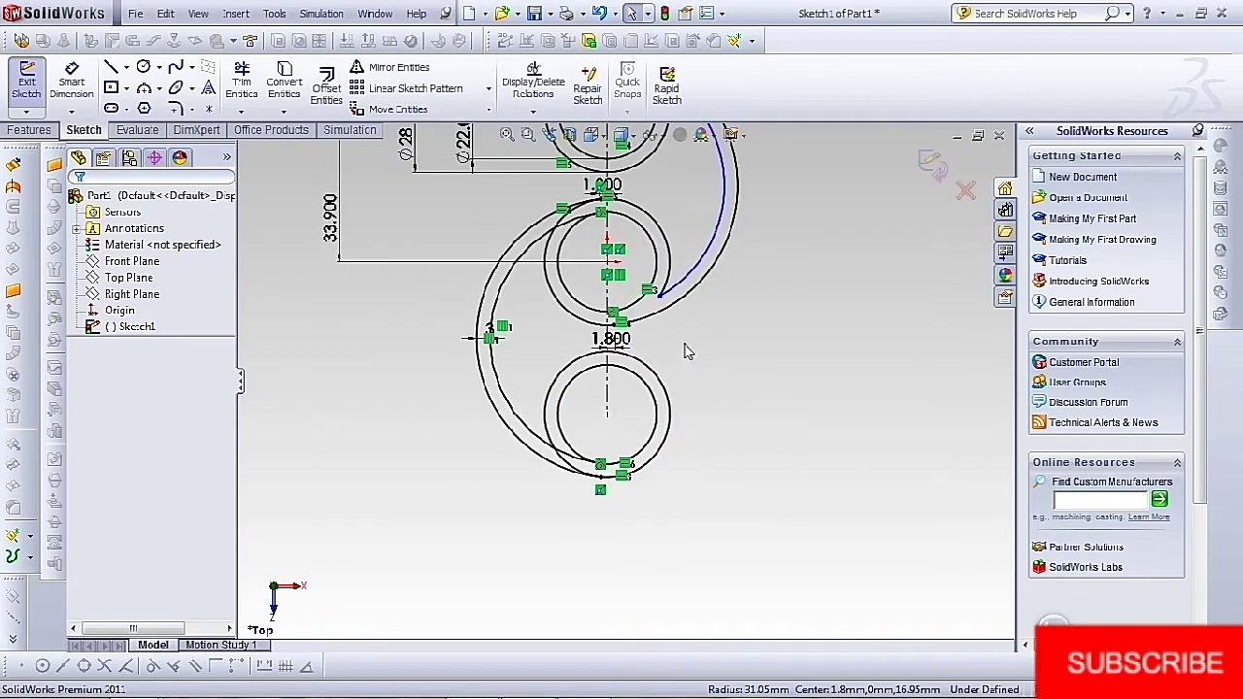
# Trim the upper end of the inner left arc back to the middle outer circle, including the leftover sliver near the inner circle
pyautogui.click(242, 81)
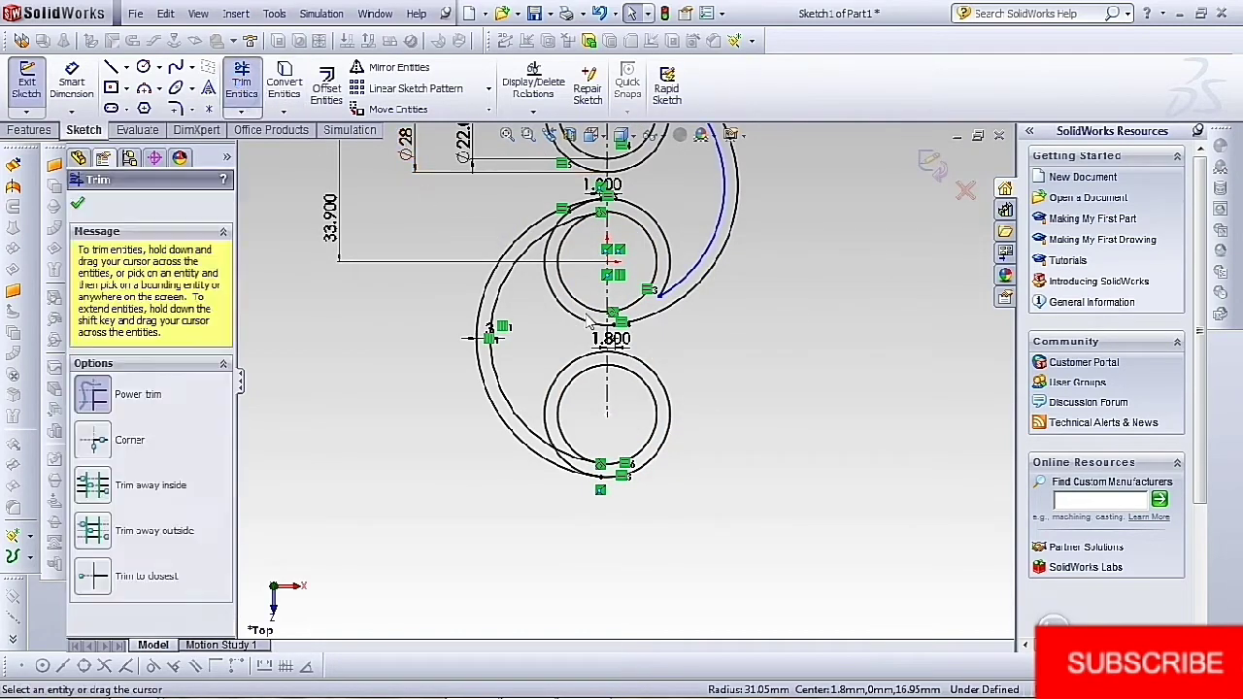
pyautogui.scroll(-5, 592, 230)
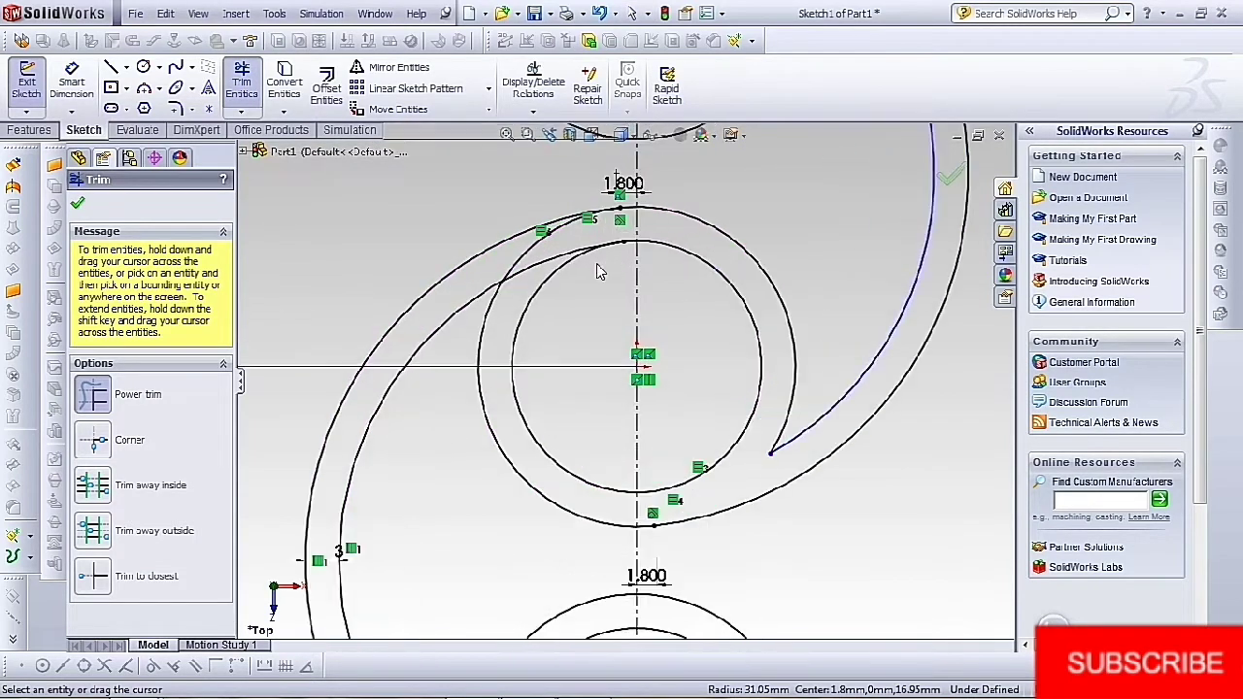
pyautogui.scroll(-2, 587, 269)
pyautogui.moveTo(554, 258); pyautogui.dragTo(573, 254)
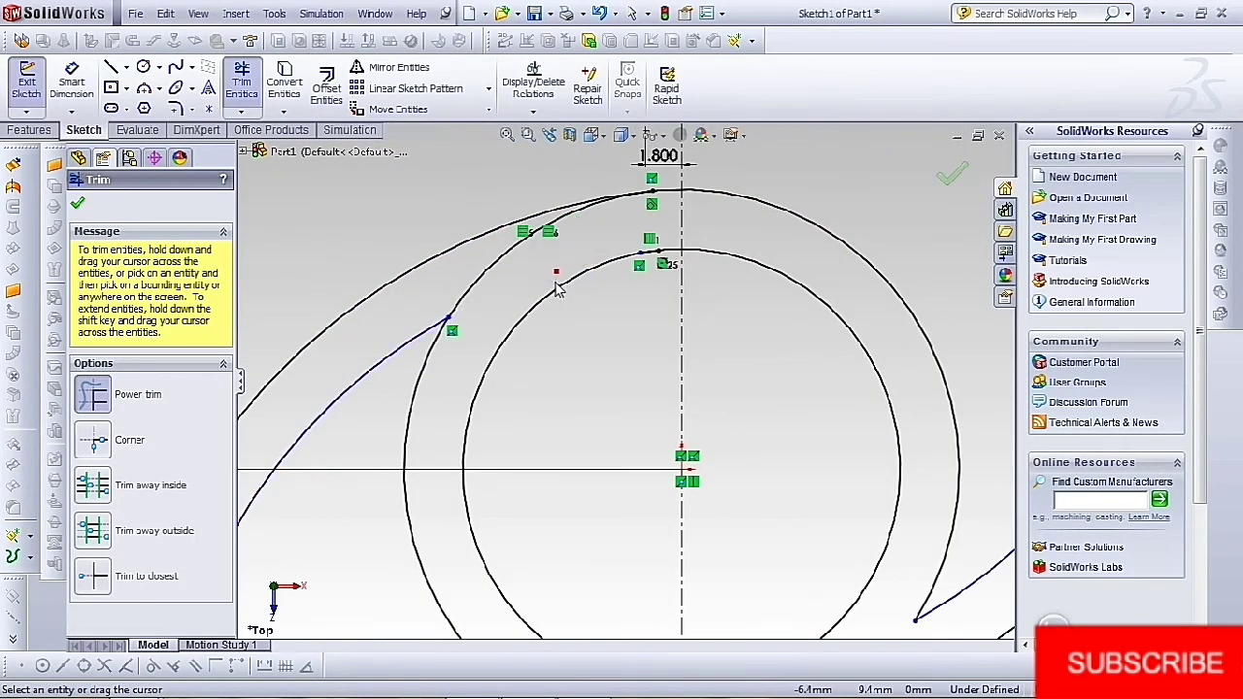
pyautogui.scroll(-3, 626, 227)
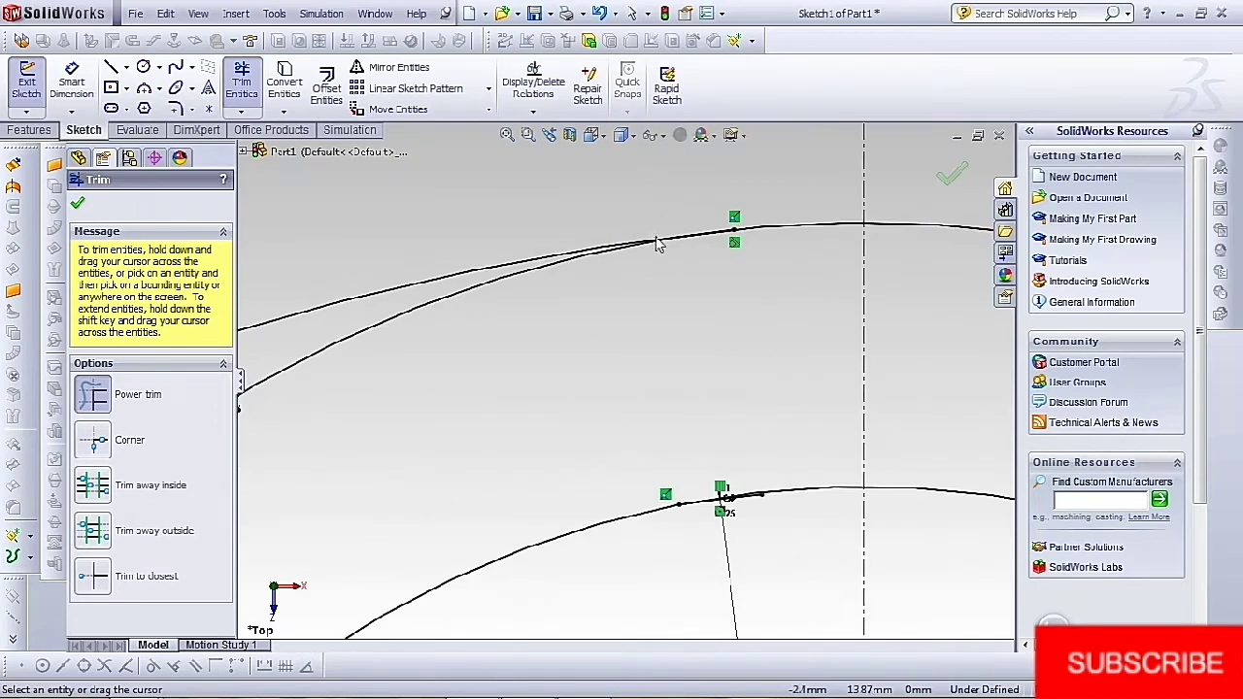
pyautogui.scroll(-2, 661, 238)
pyautogui.scroll(3, 738, 575)
pyautogui.scroll(-4, 714, 558)
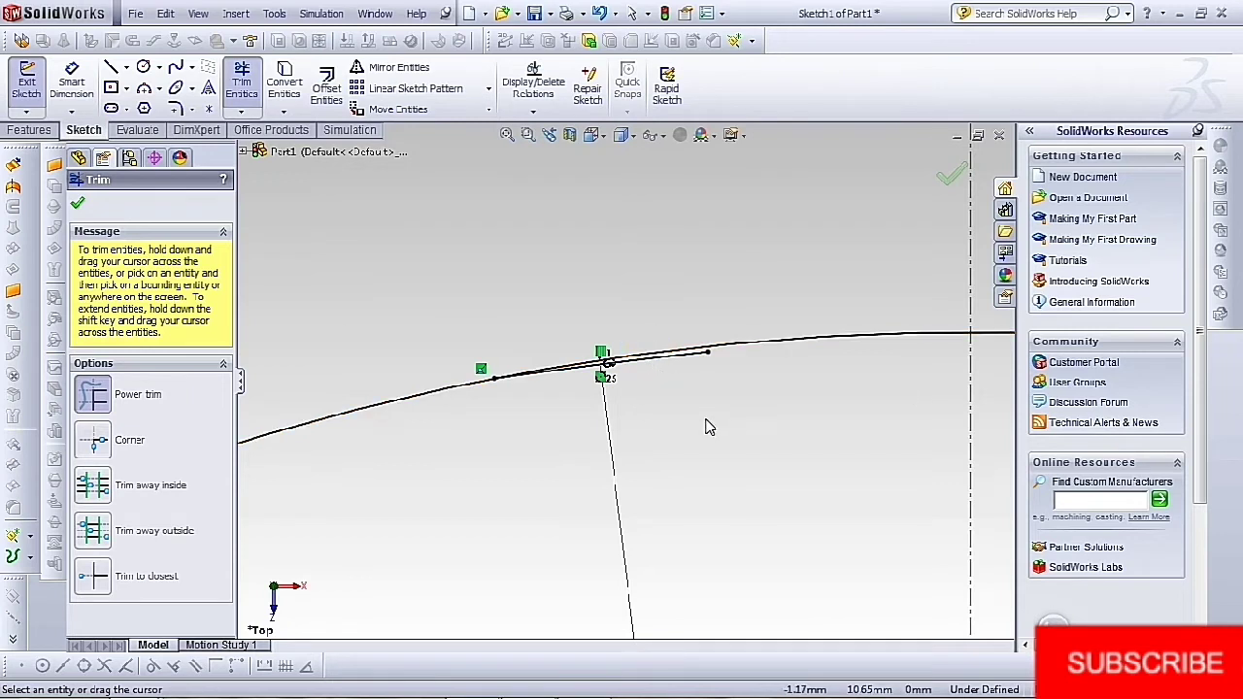
pyautogui.scroll(-5, 674, 402)
pyautogui.scroll(-2, 513, 263)
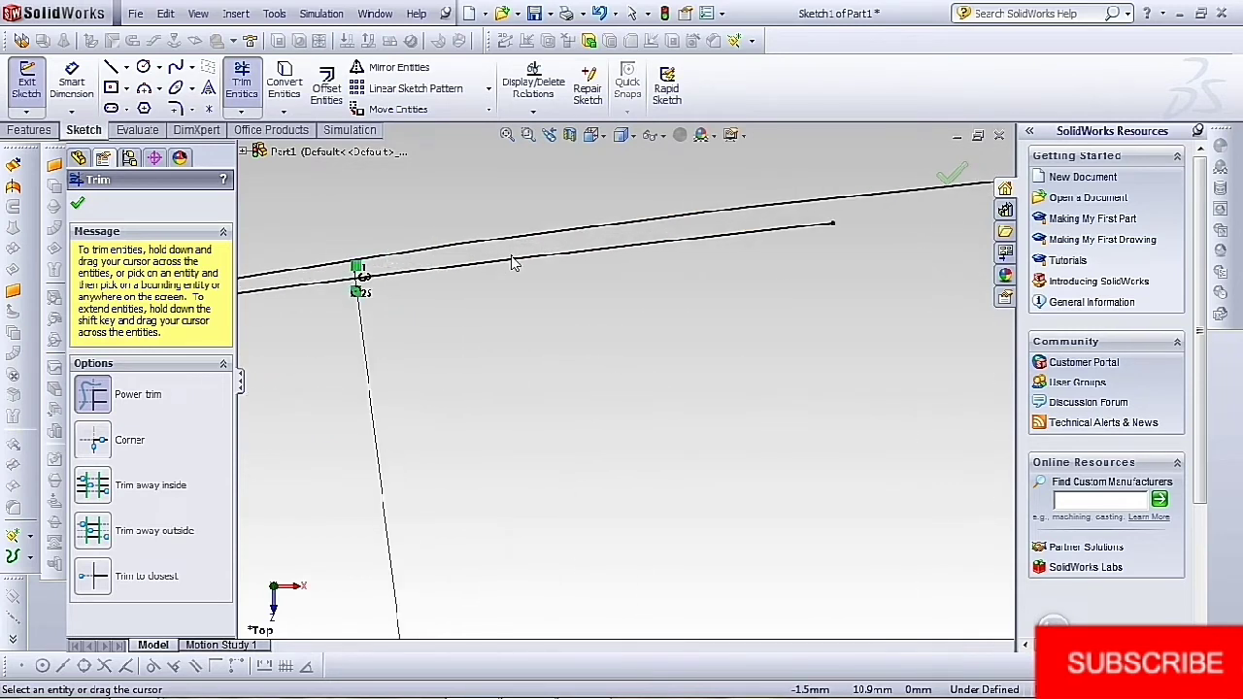
pyautogui.click(577, 248)
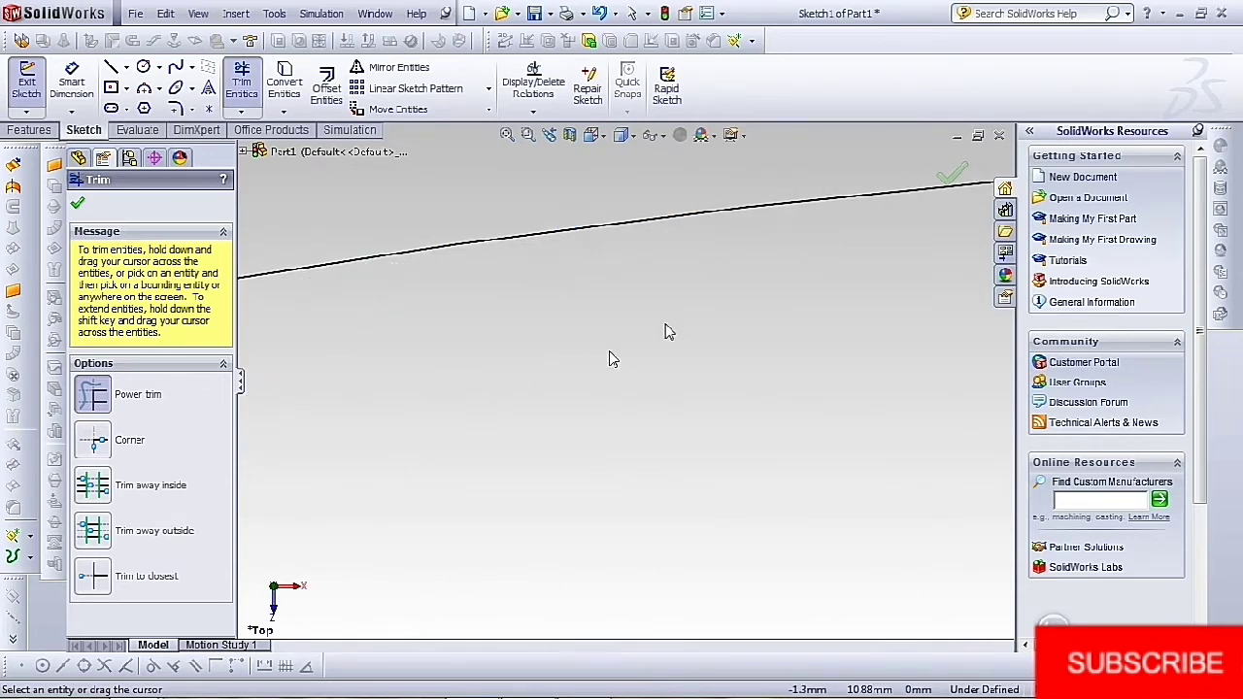
pyautogui.scroll(6, 342, 395)
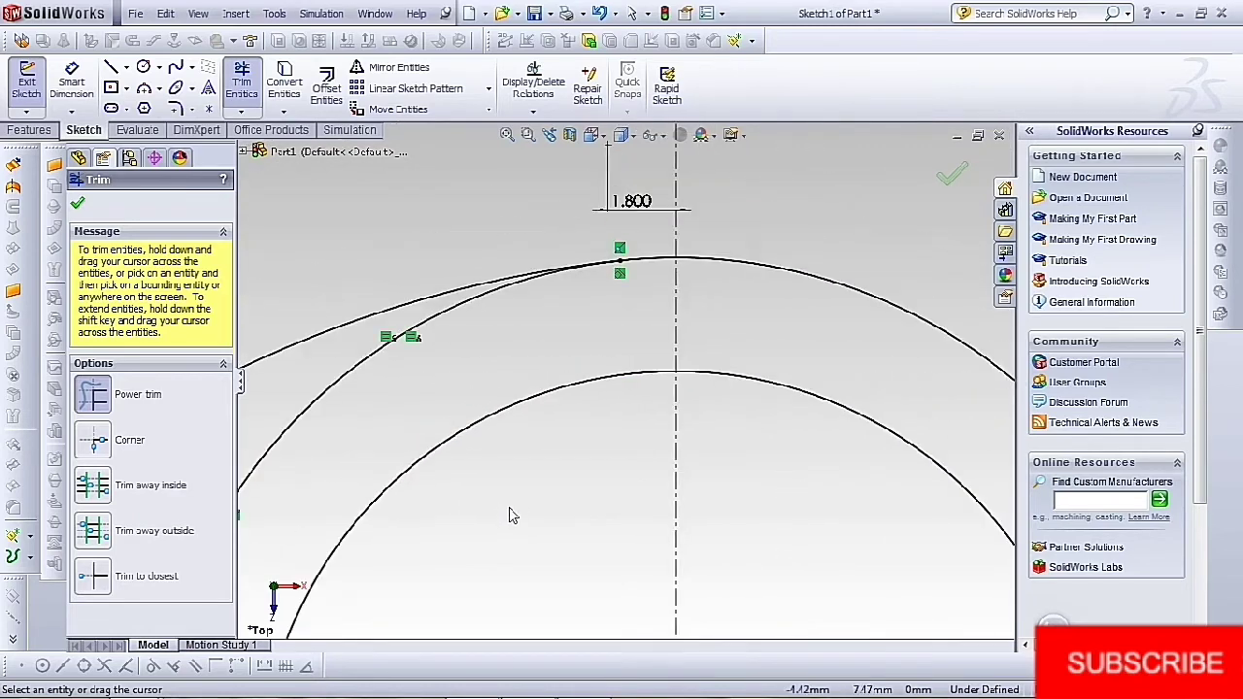
# Trim the lower end of the inner left arc back to the lower outer circle, including the leftover sliver near the inner circle
pyautogui.scroll(7, 532, 507)
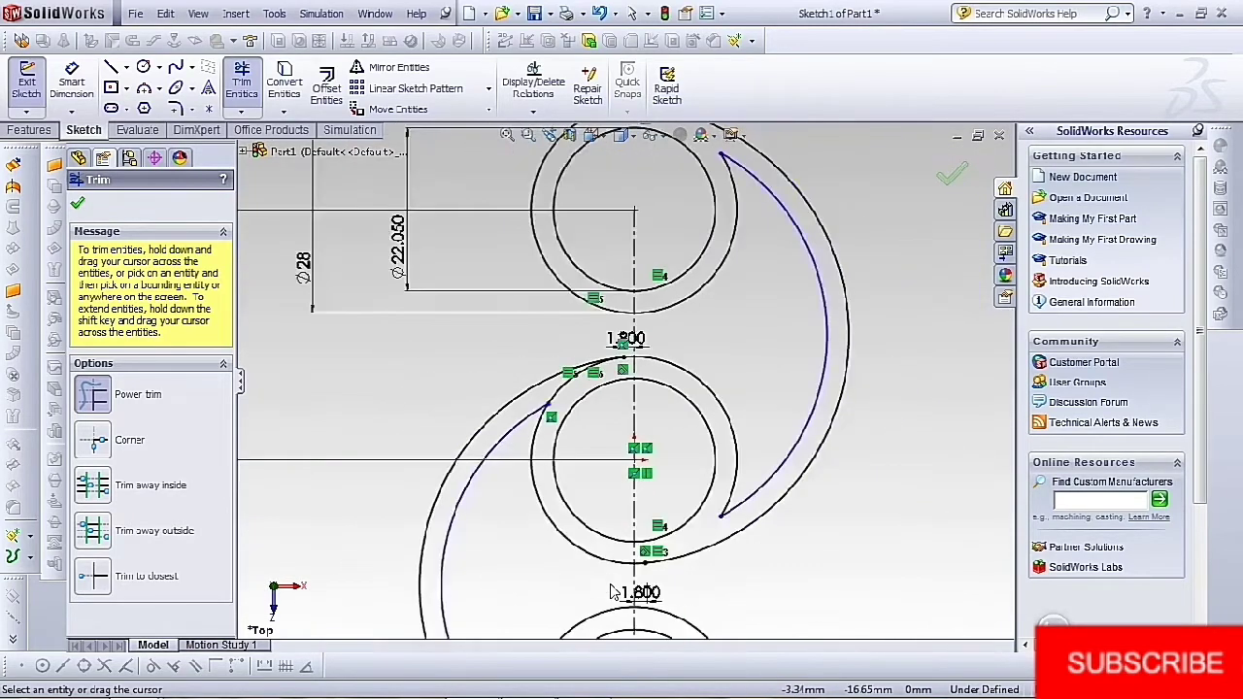
pyautogui.scroll(3, 617, 594)
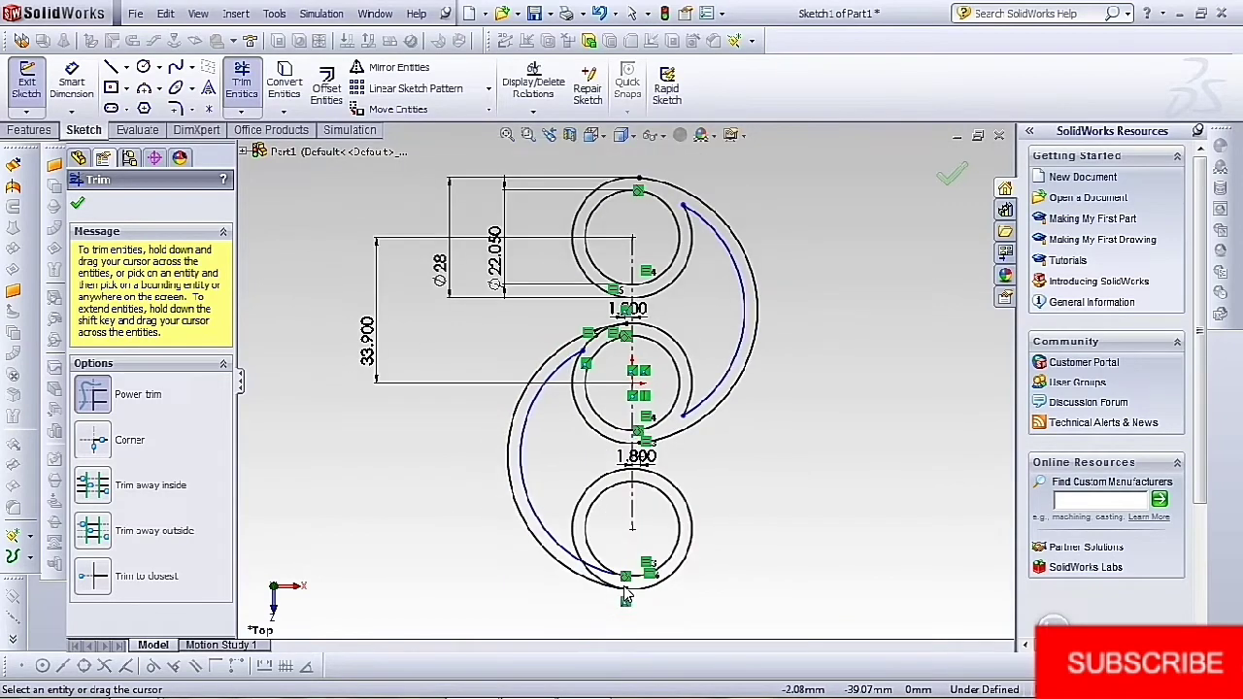
pyautogui.scroll(-8, 626, 592)
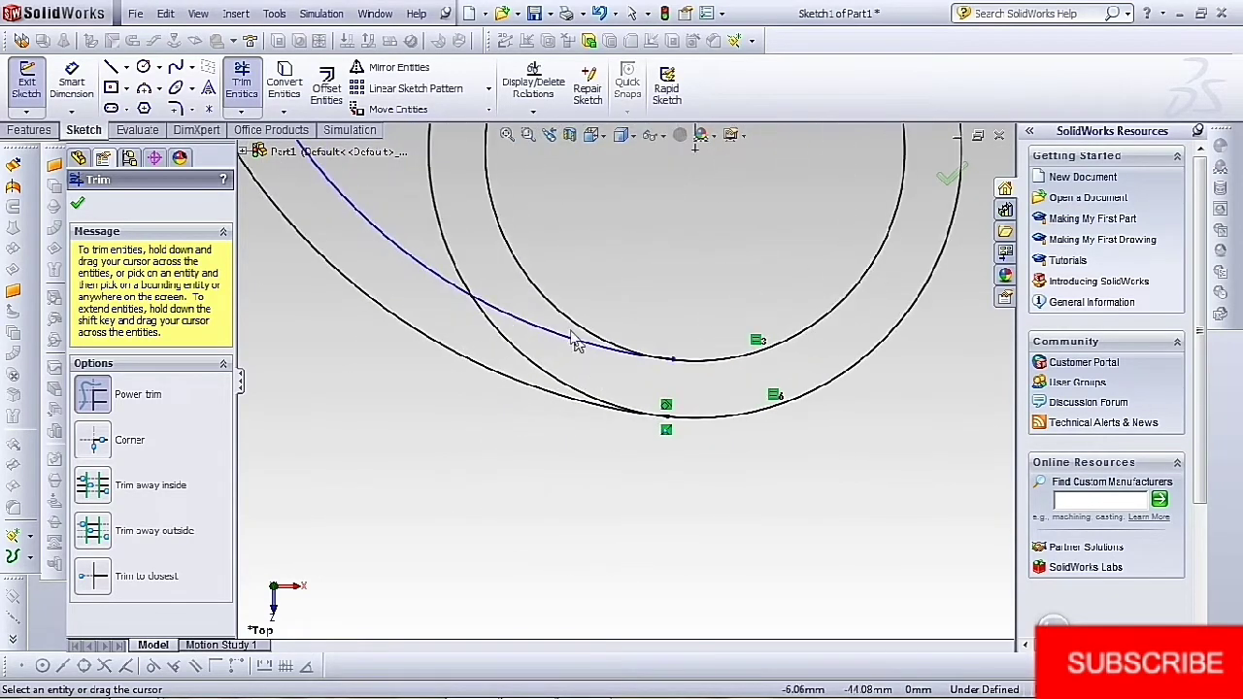
pyautogui.moveTo(537, 319); pyautogui.dragTo(552, 350)
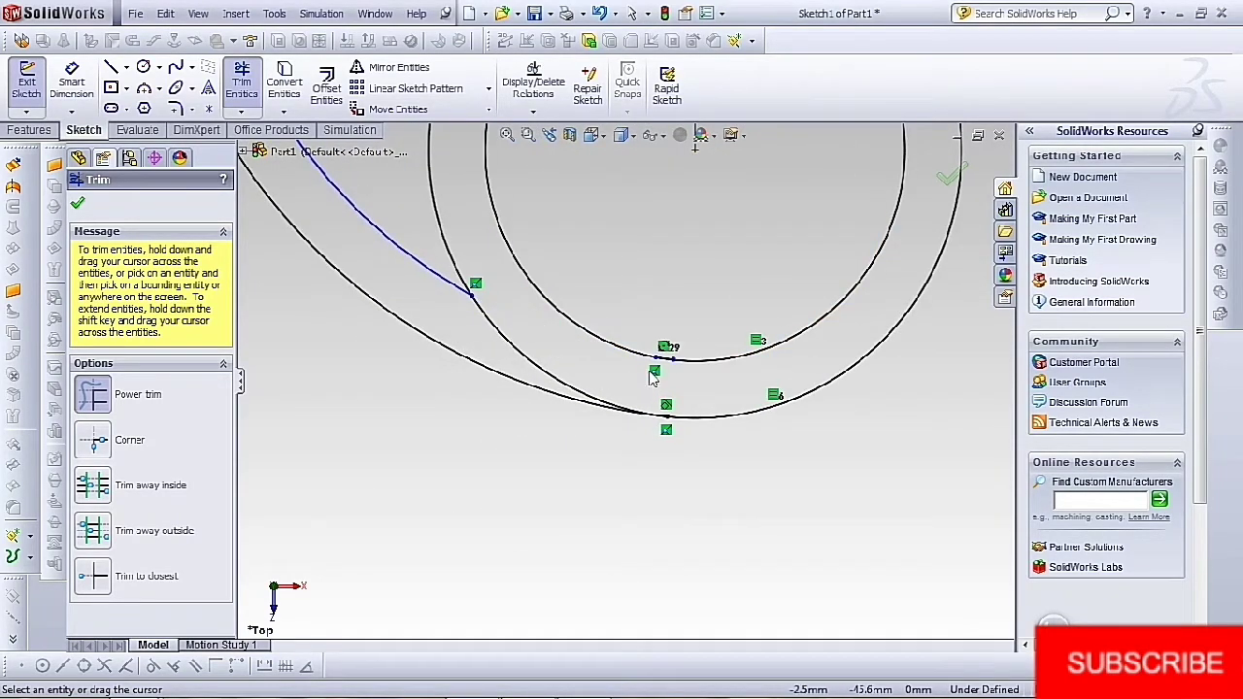
pyautogui.scroll(-10, 653, 377)
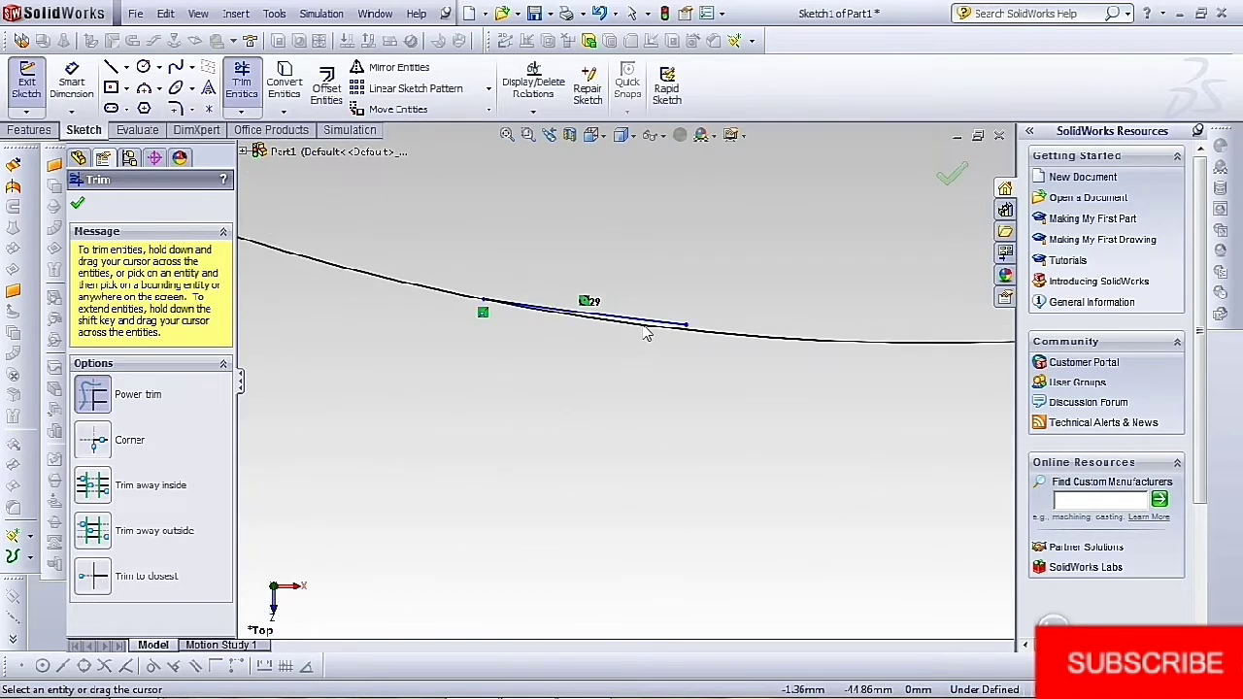
pyautogui.scroll(-2, 647, 334)
pyautogui.moveTo(644, 310); pyautogui.dragTo(653, 340)
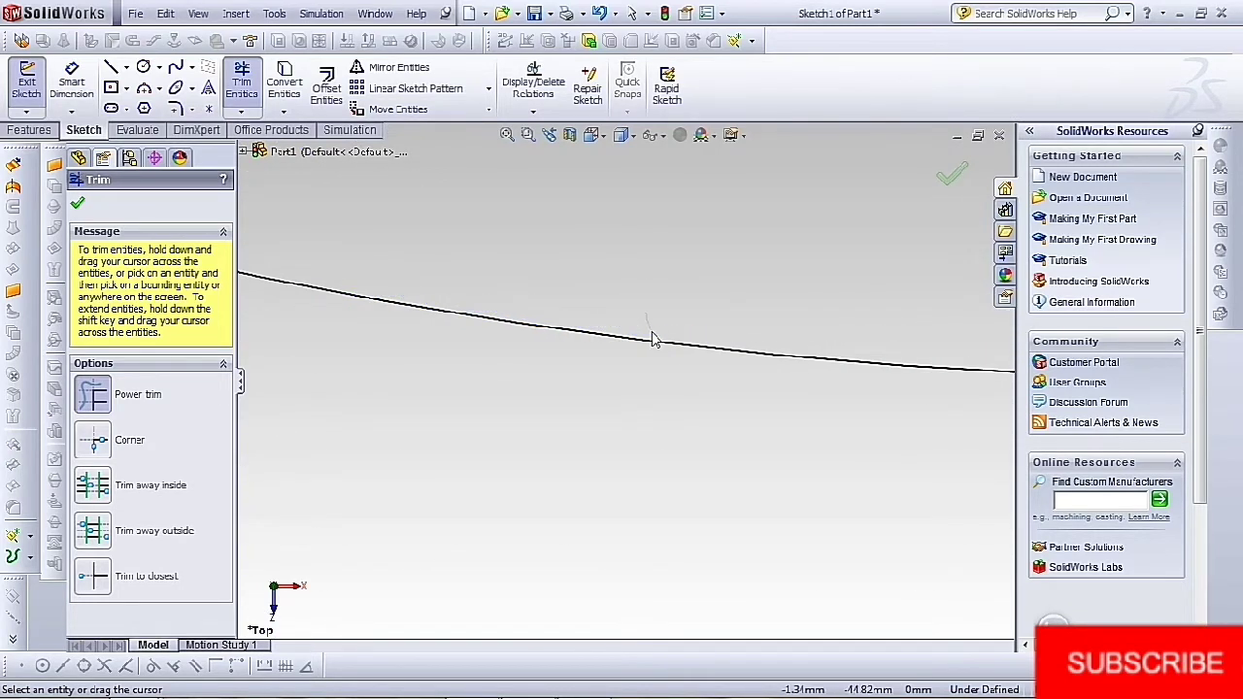
# Trim away the segment of the lower outer circle between the ends of the two left side arcs
pyautogui.scroll(8, 408, 396)
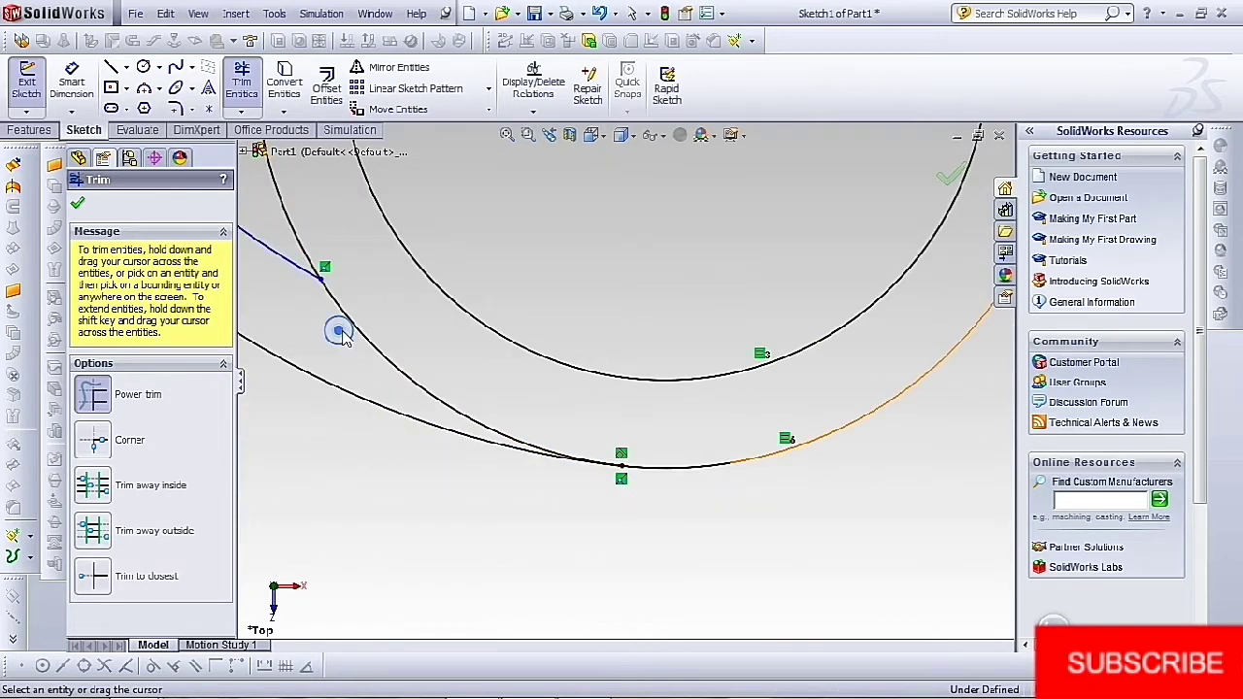
pyautogui.moveTo(339, 331); pyautogui.dragTo(378, 340)
pyautogui.scroll(10, 490, 395)
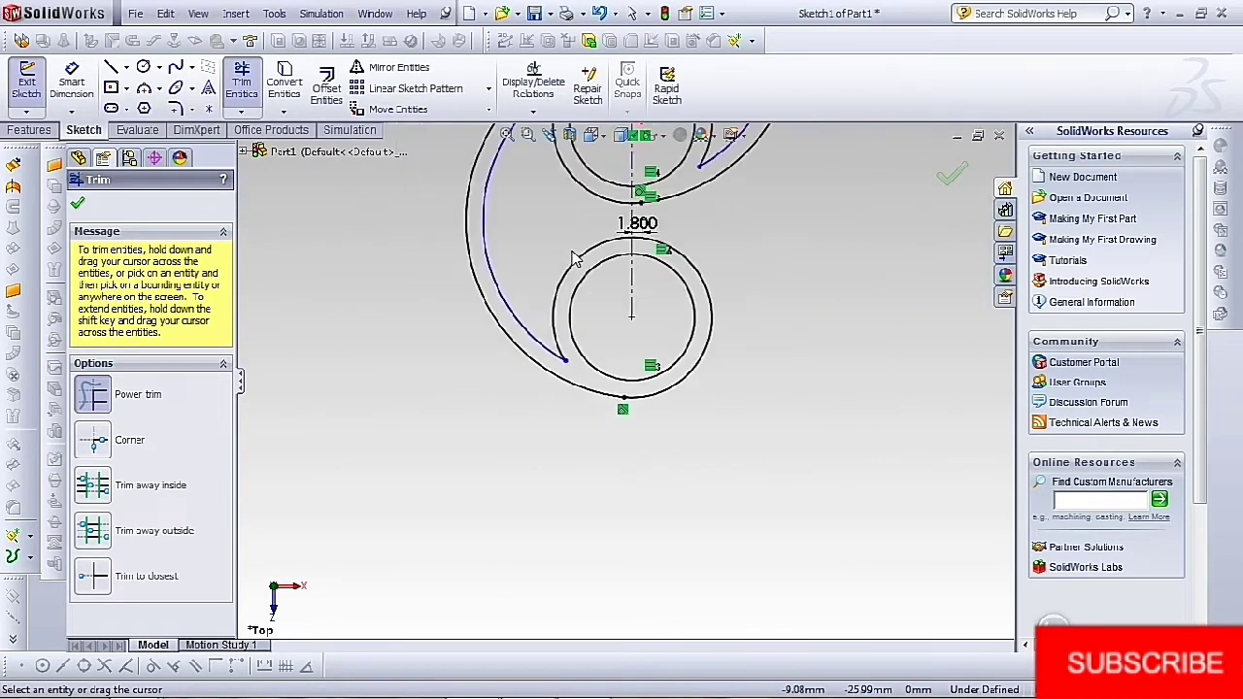
# Trim away the segment of the middle outer circle between the upper ends of the two left side arcs and finish trimming
pyautogui.scroll(-10, 618, 244)
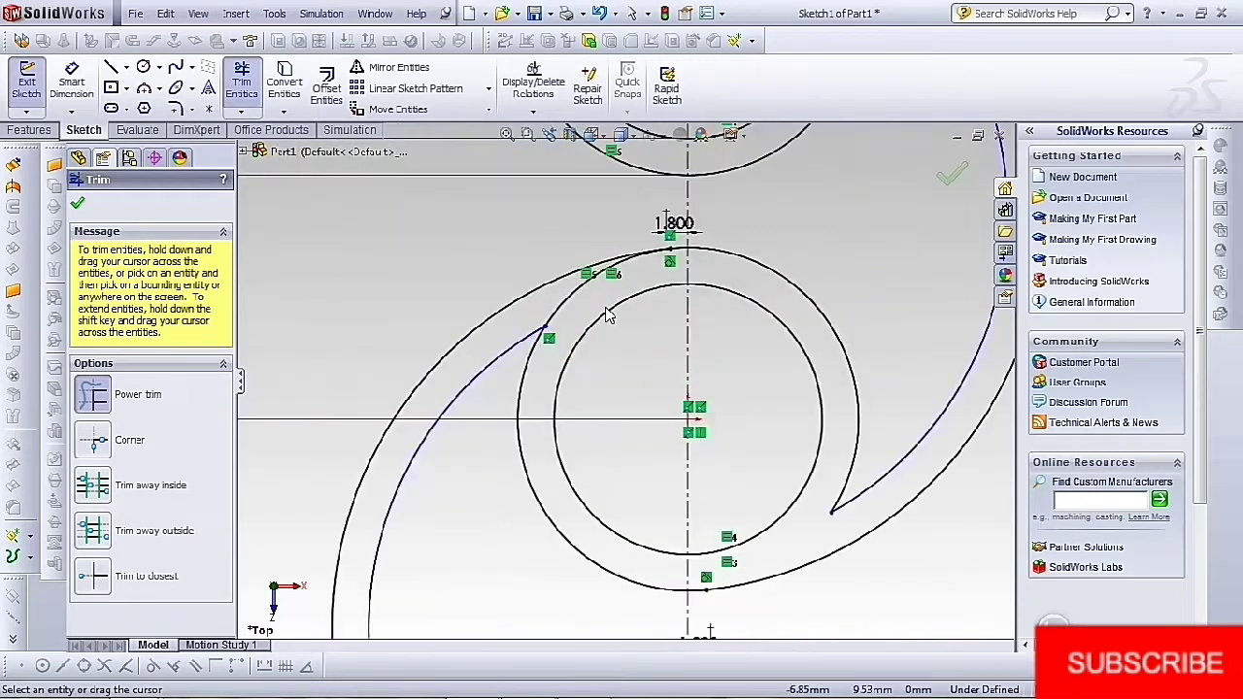
pyautogui.moveTo(529, 307); pyautogui.dragTo(582, 313)
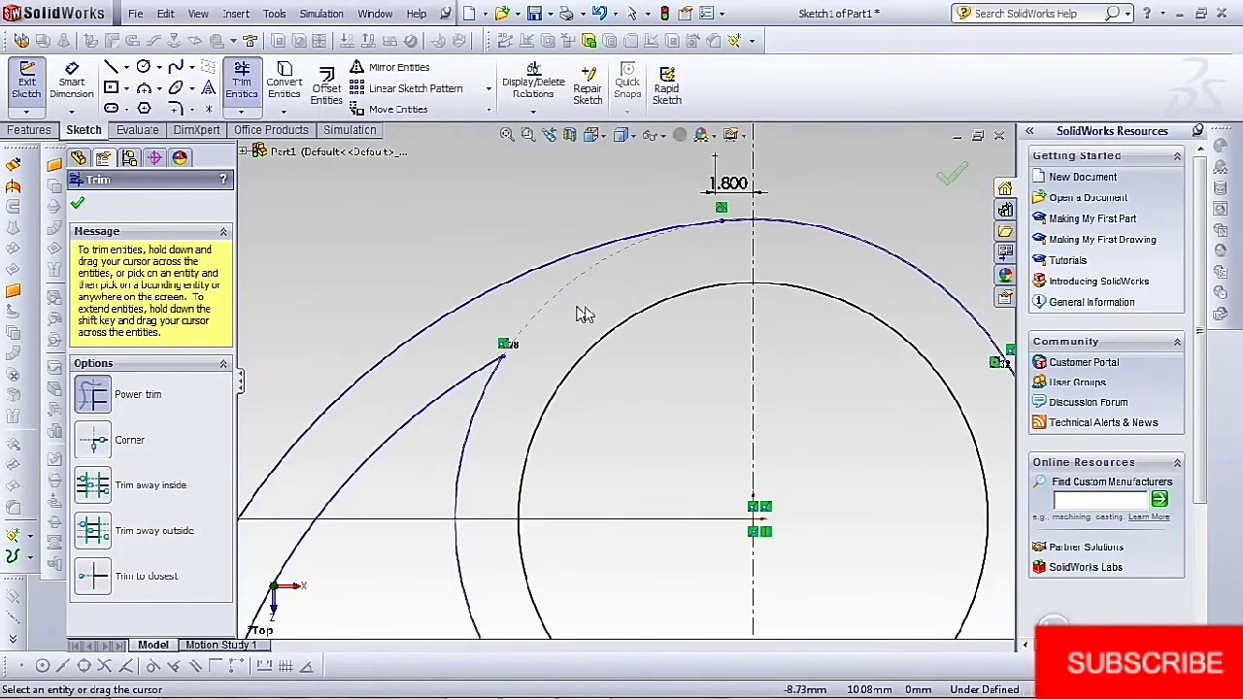
pyautogui.scroll(4, 668, 303)
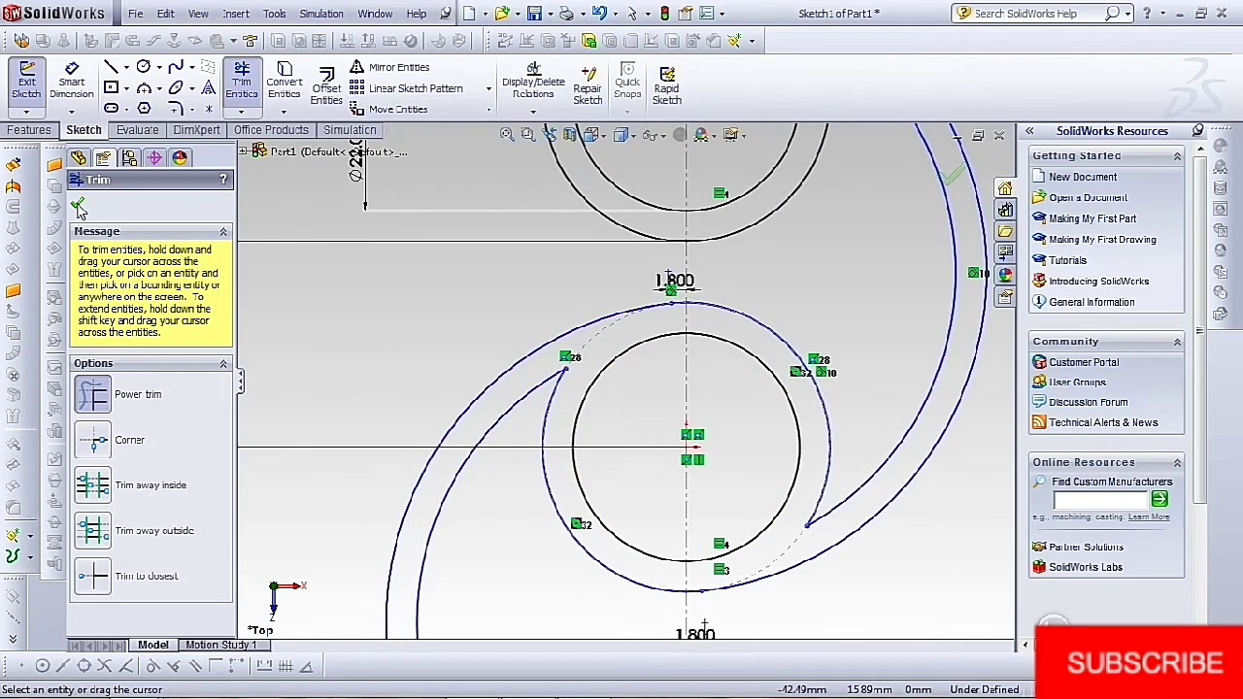
pyautogui.click(80, 208)
pyautogui.click(432, 325)
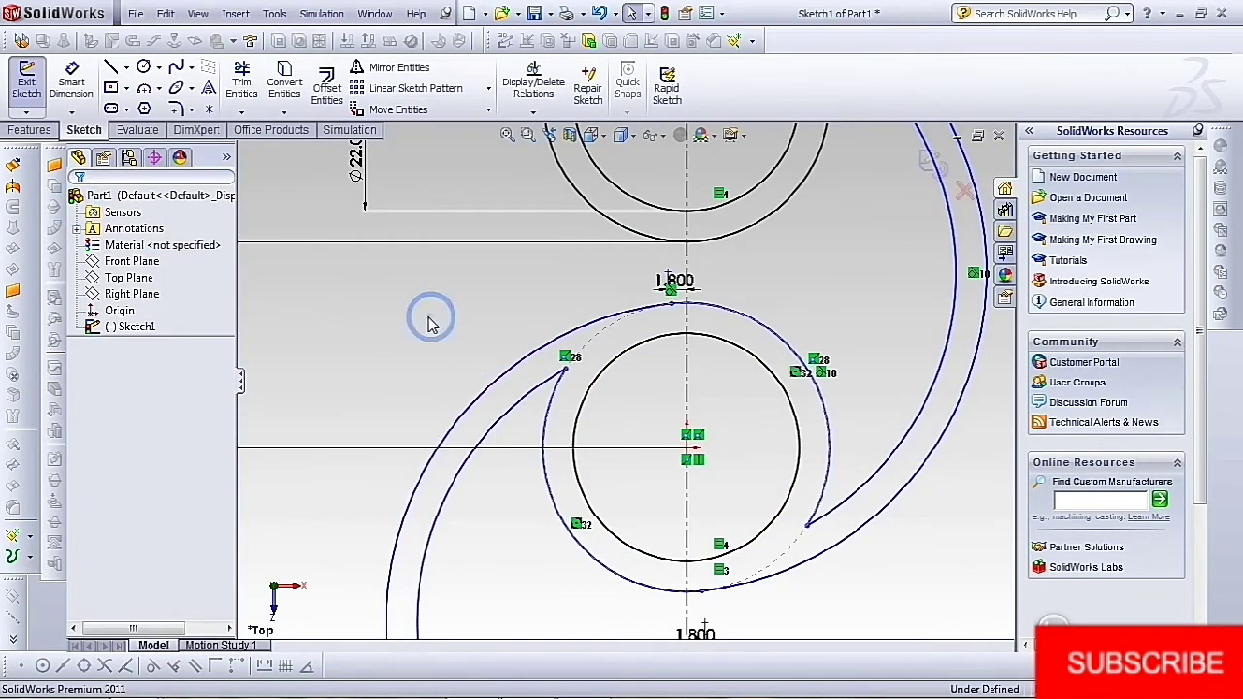
pyautogui.press('f')
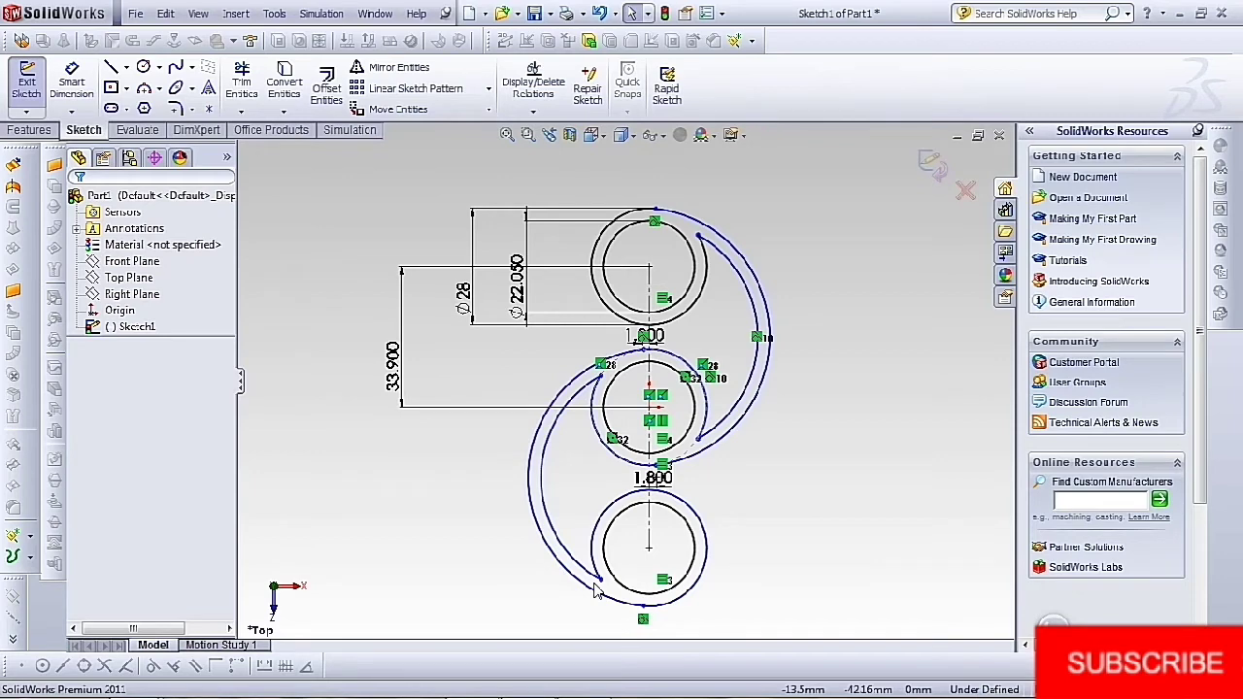
# Sketch a three-point arc of about 4.28 mm radius bulging left between the upper outer circle's bottom and the left side arc's upper end
pyautogui.scroll(3, 801, 605)
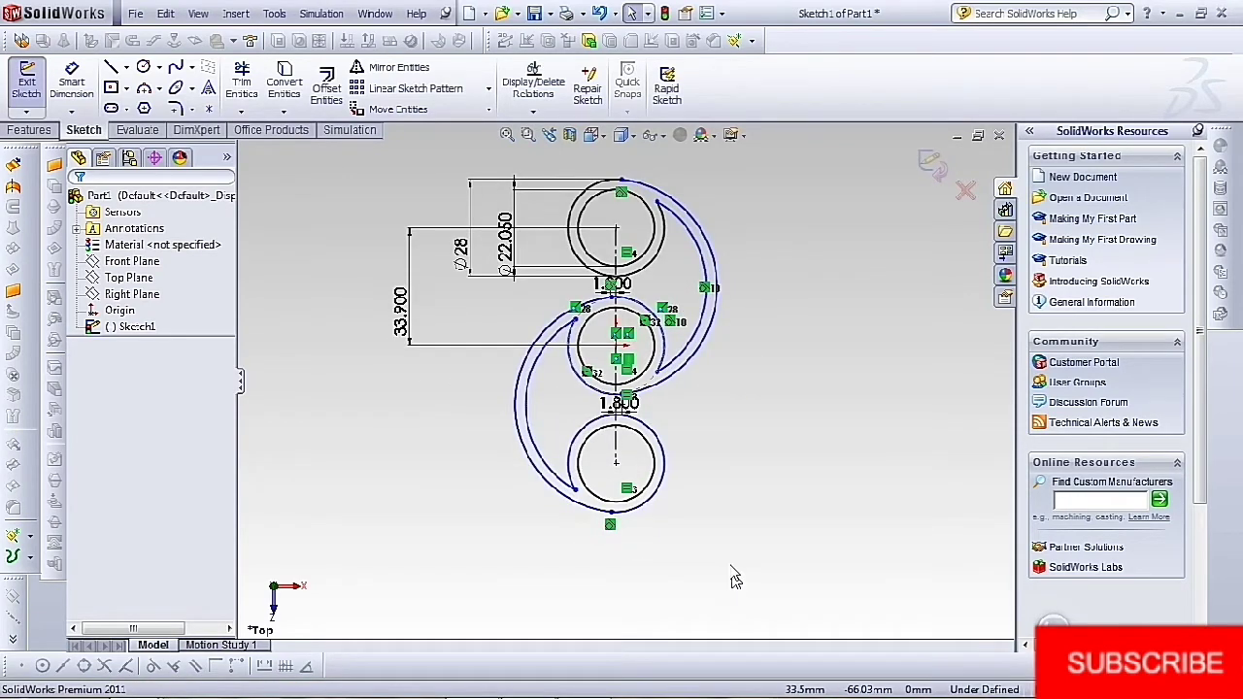
pyautogui.scroll(-3, 713, 500)
pyautogui.scroll(2, 710, 481)
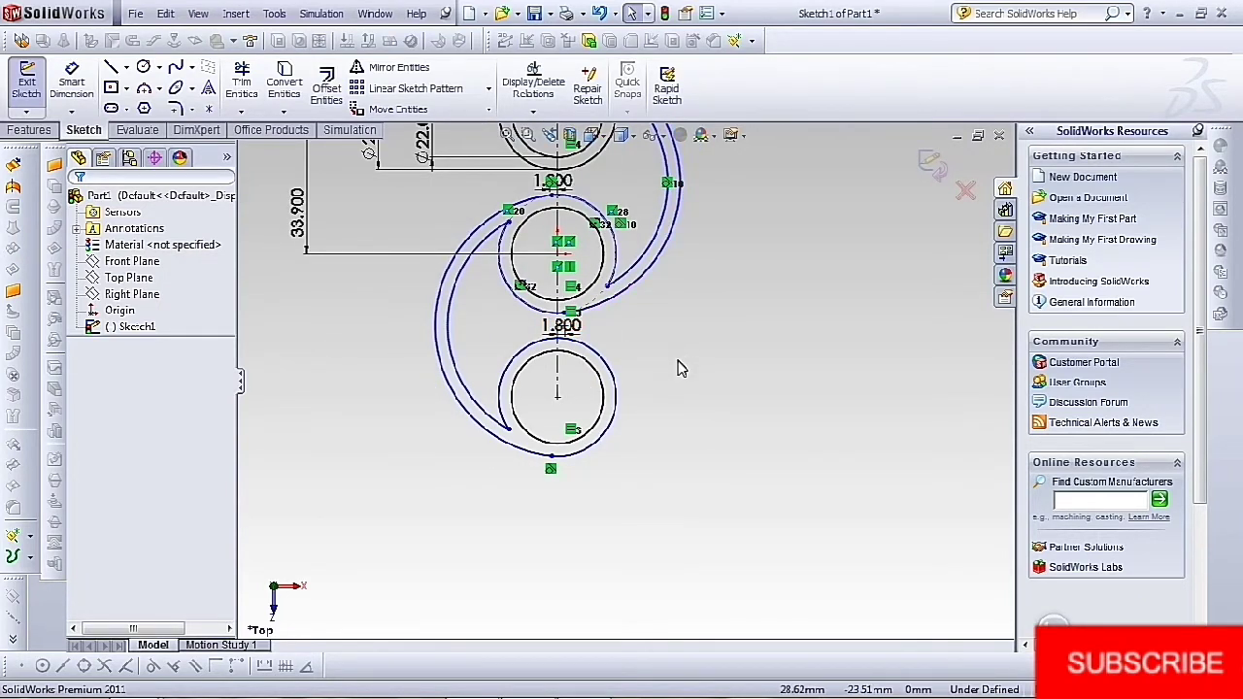
pyautogui.scroll(3, 684, 367)
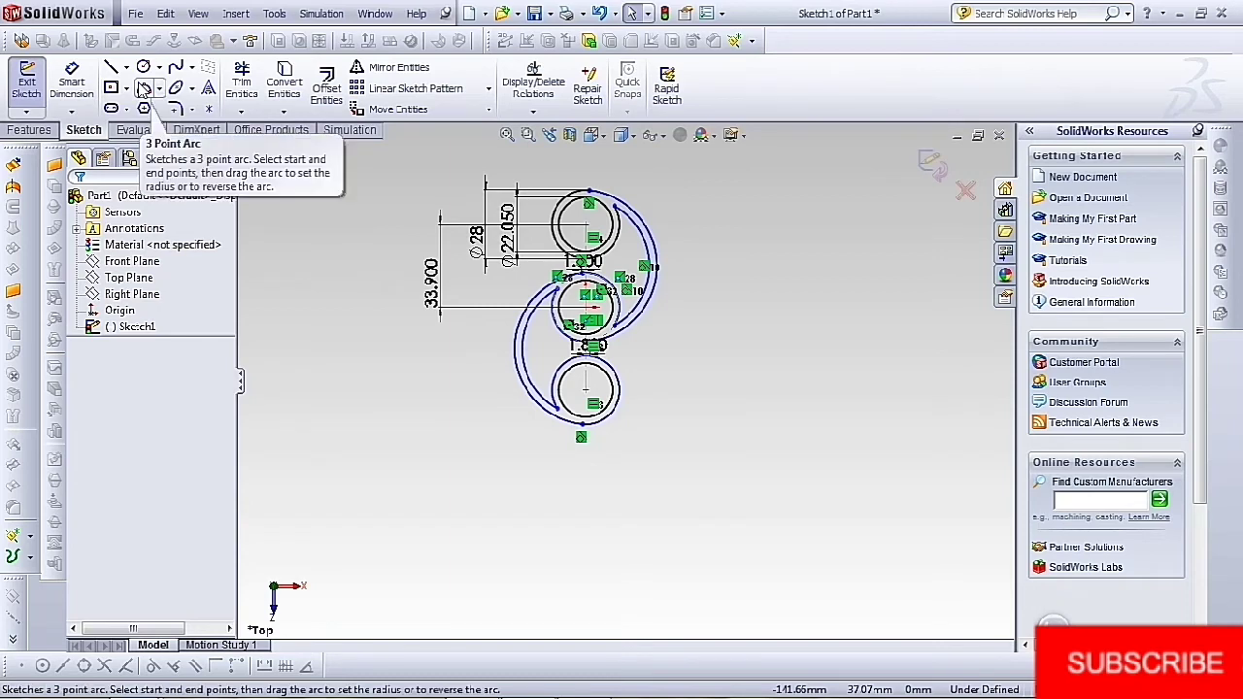
pyautogui.click(144, 88)
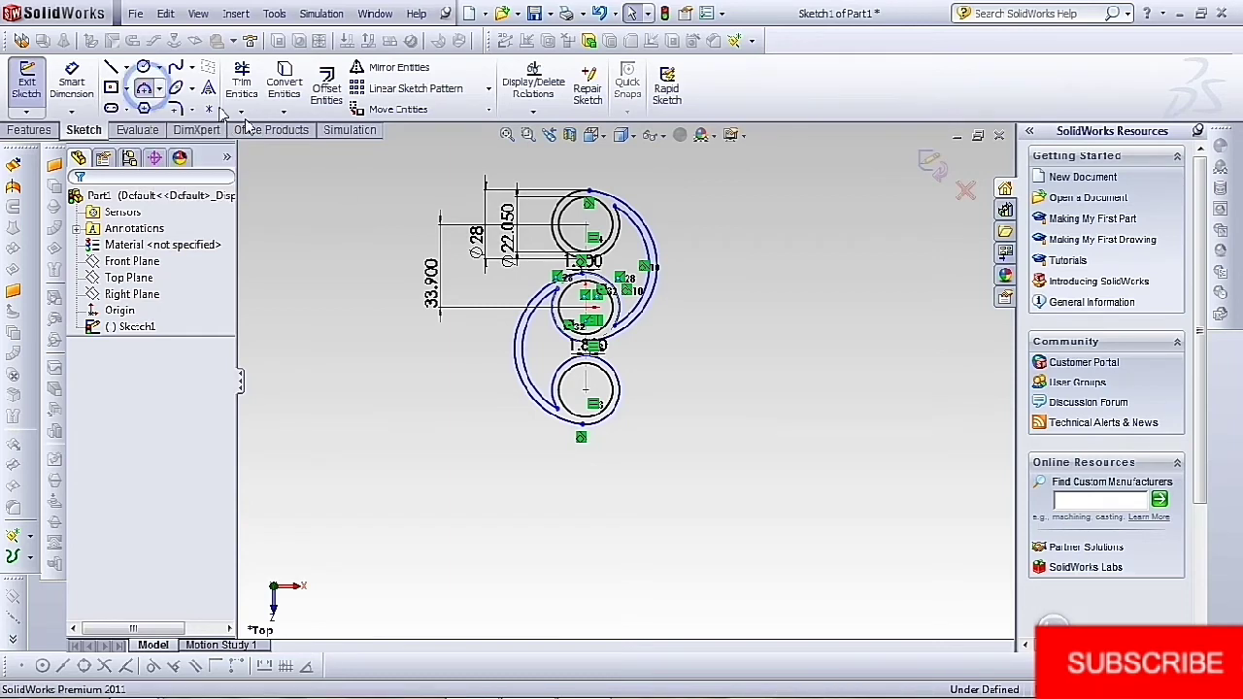
pyautogui.scroll(10, 580, 337)
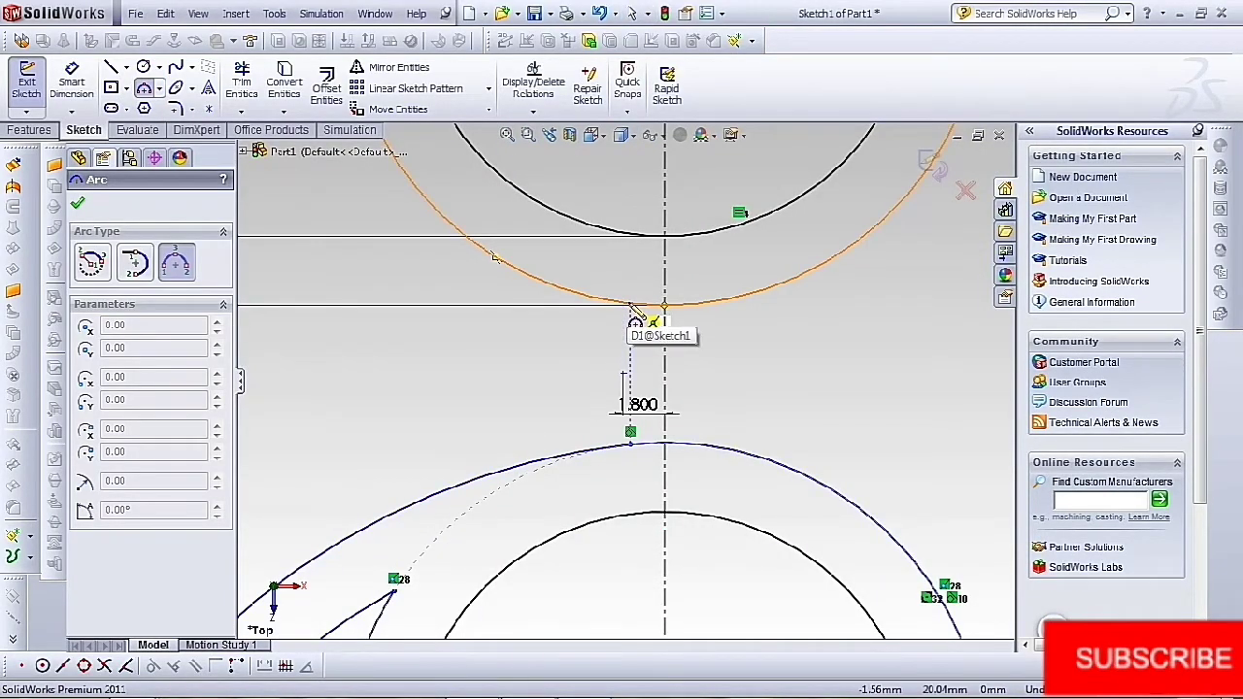
pyautogui.click(631, 305)
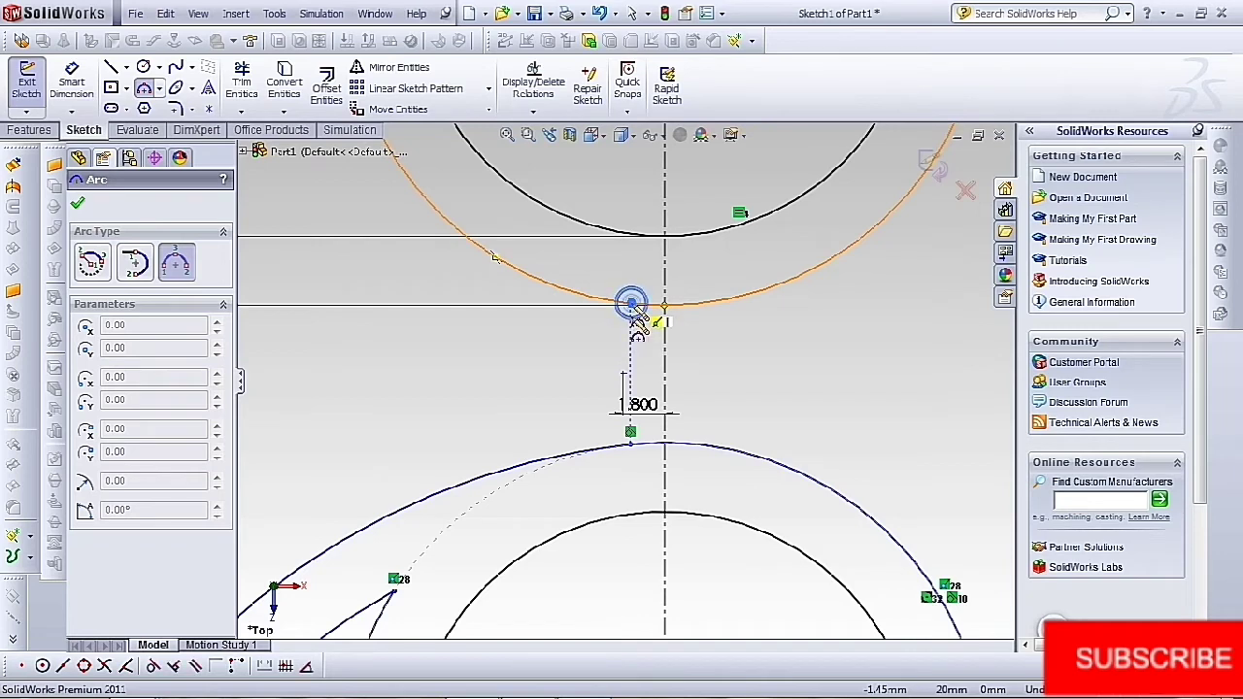
pyautogui.click(631, 444)
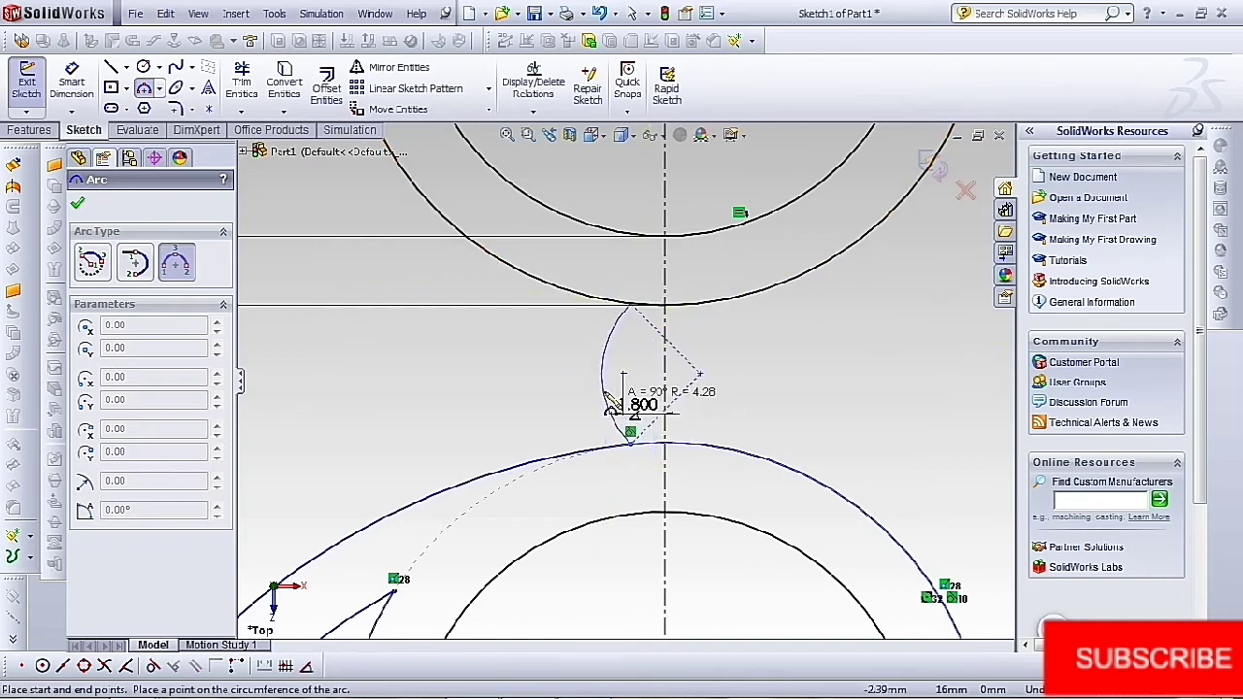
pyautogui.click(602, 374)
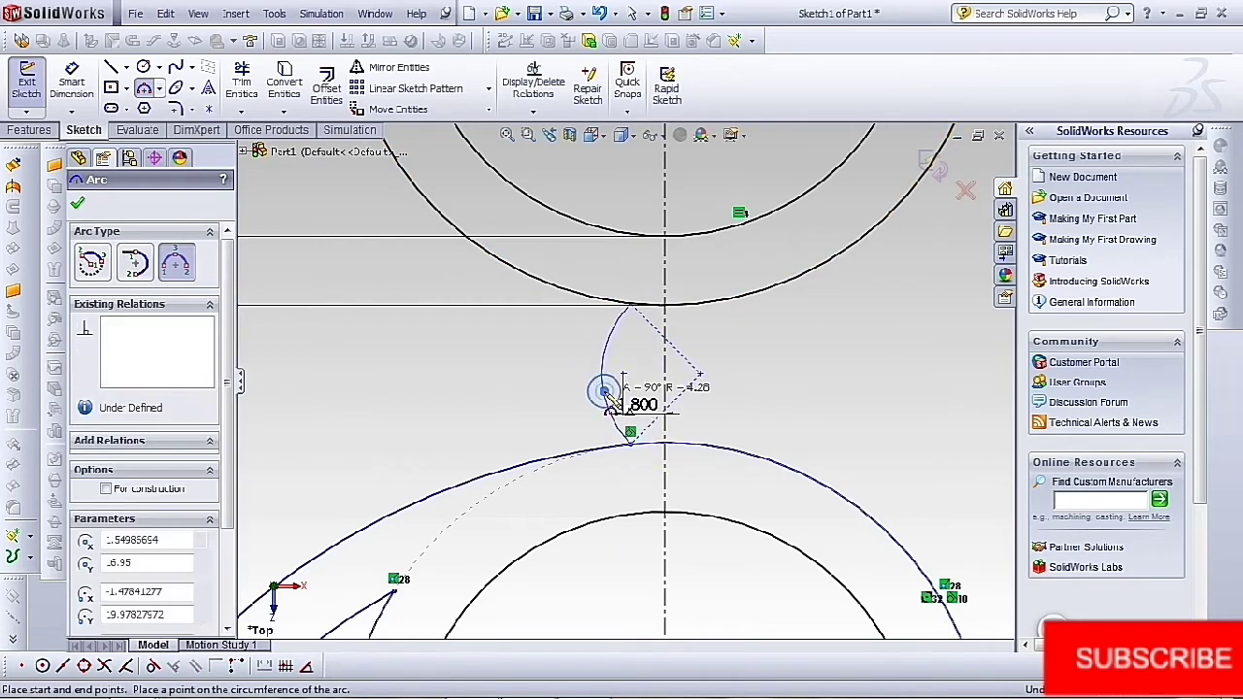
# Dimension the small connecting arc's center point 1.8 mm from the vertical centerline
pyautogui.click(71, 82)
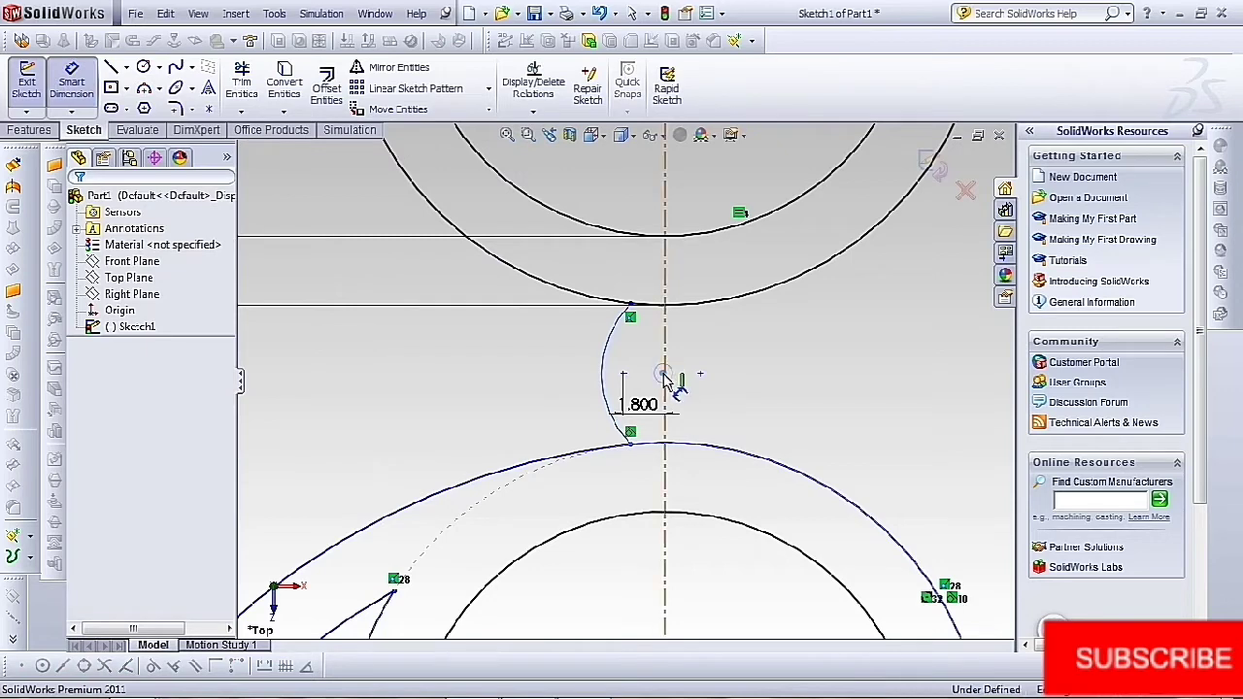
pyautogui.click(666, 379)
pyautogui.click(700, 375)
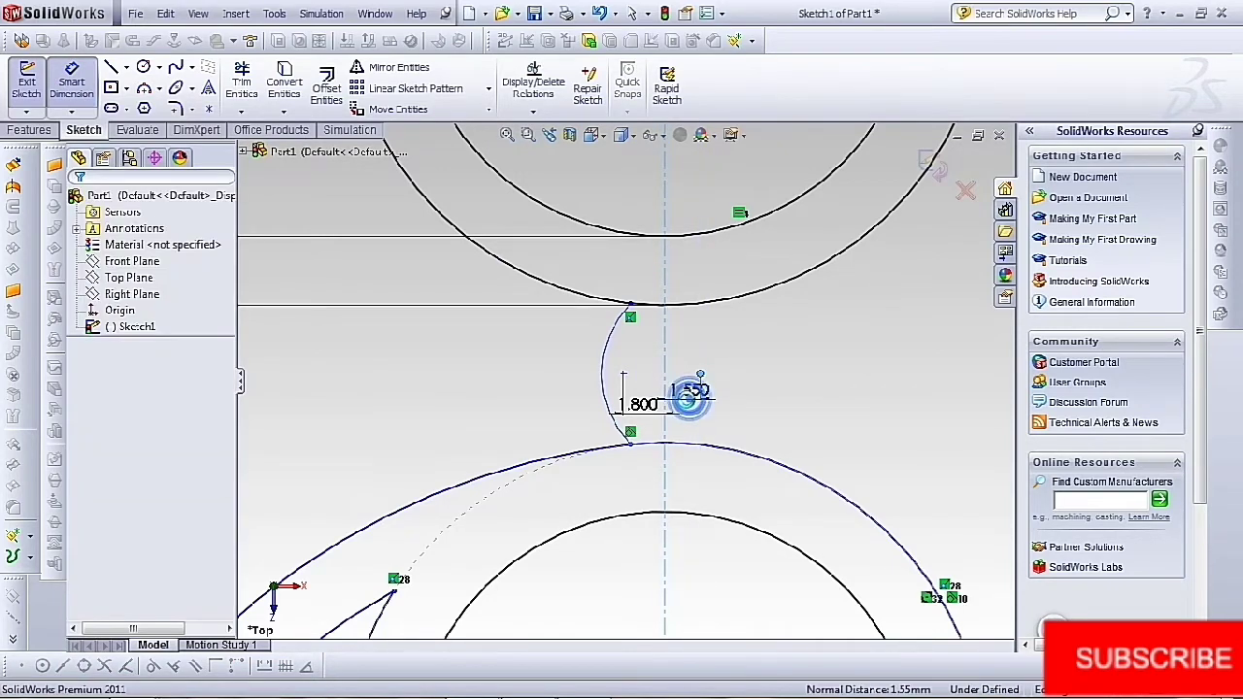
pyautogui.click(694, 400)
pyautogui.write('1.0')
pyautogui.press('Return')
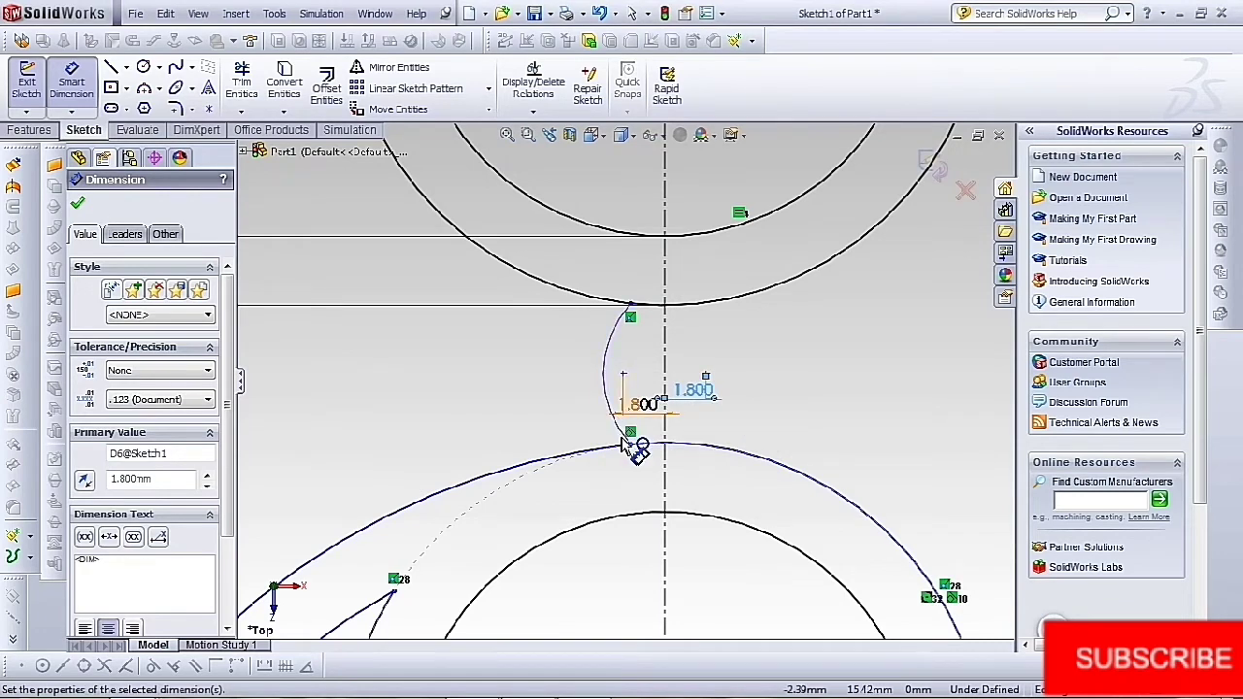
pyautogui.press('Escape')
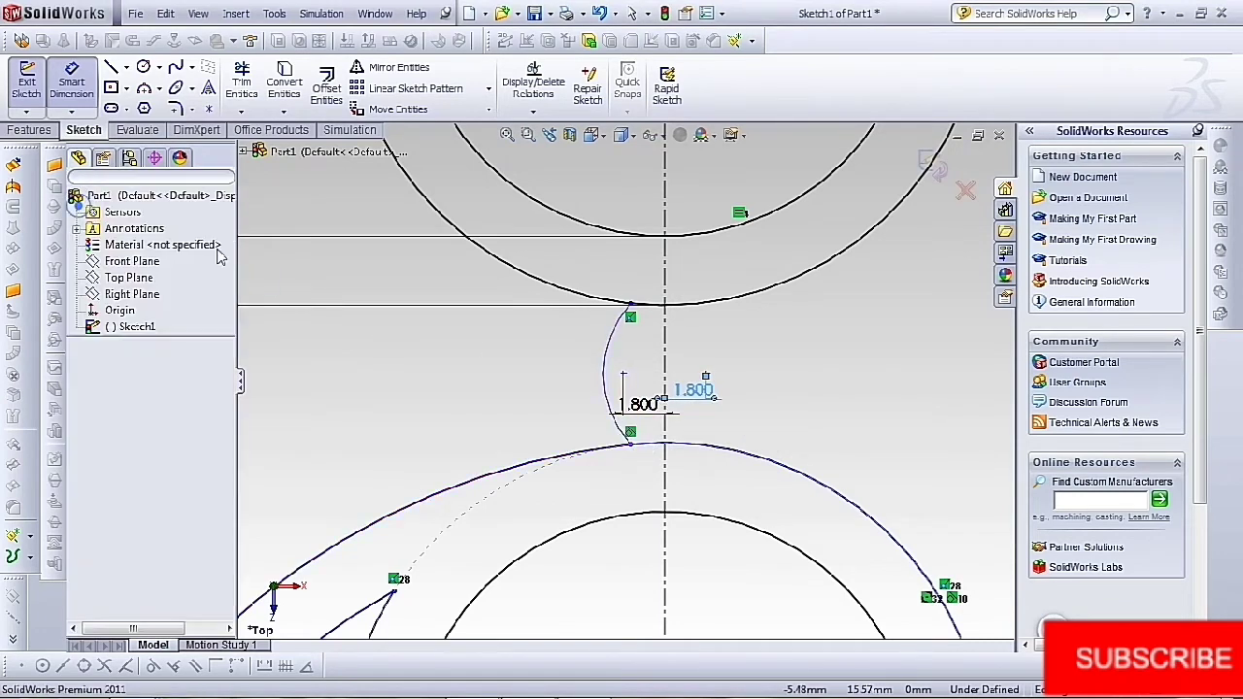
pyautogui.press('Escape')
# Add a vertical relation between the two endpoints of the small connecting arc below the upper circles
pyautogui.click(630, 445)
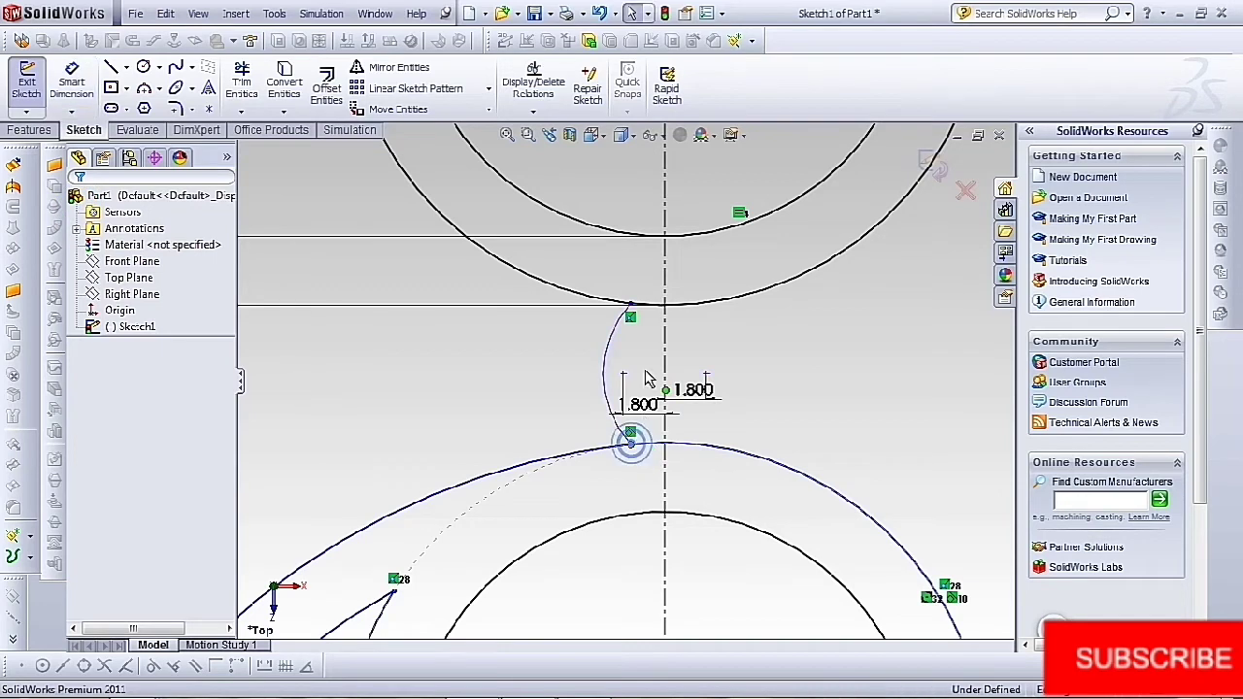
pyautogui.keyDown('ctrl'); pyautogui.click(631, 309); pyautogui.keyUp('ctrl')
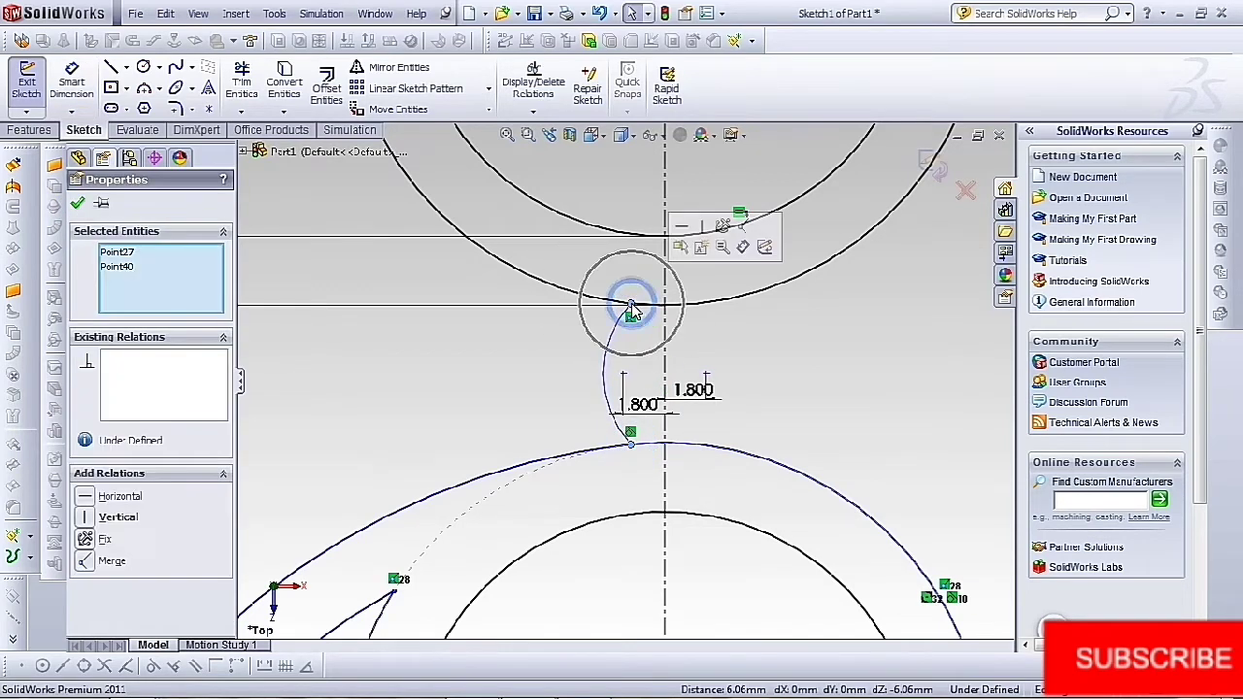
pyautogui.click(702, 226)
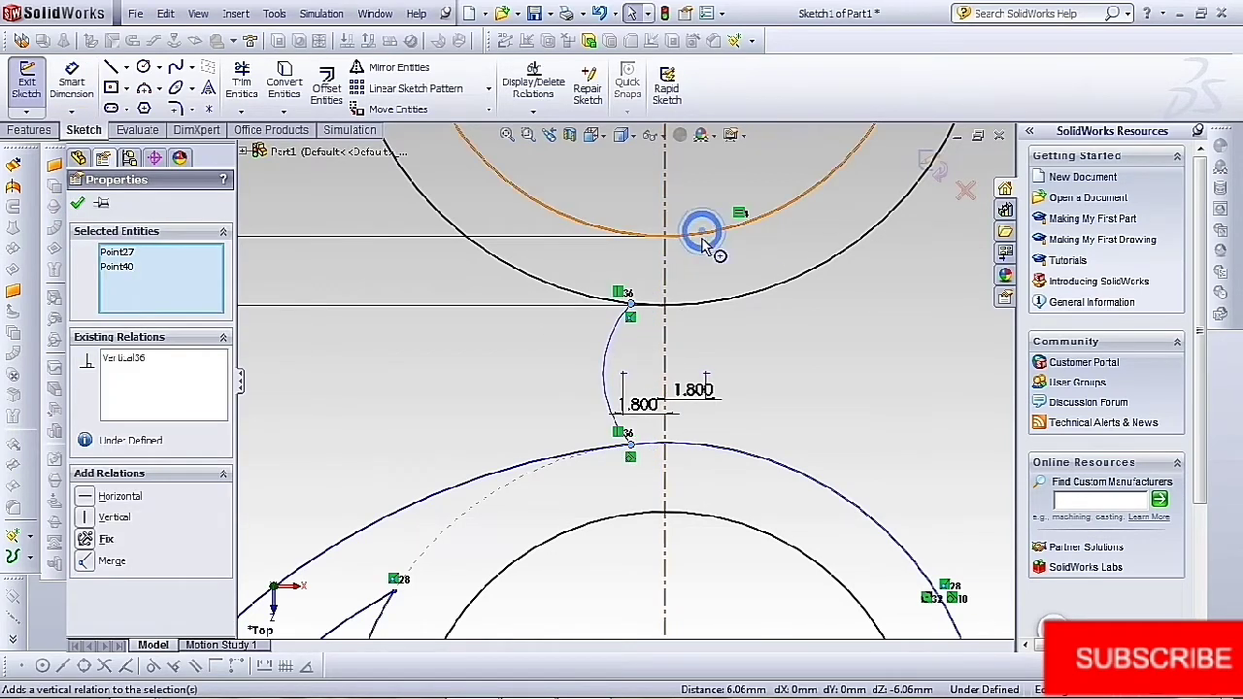
pyautogui.click(77, 204)
# Dimension the upper small connecting arc's radius as 4.5 mm and finish dimensioning
pyautogui.click(72, 82)
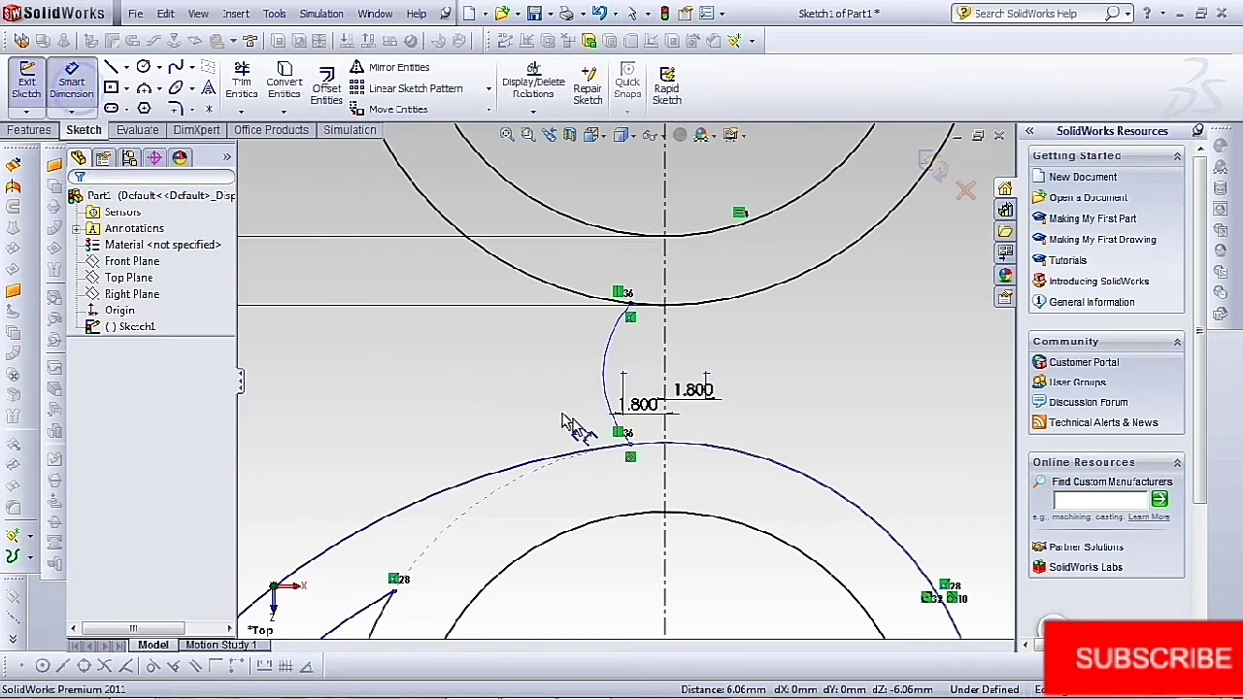
pyautogui.click(603, 383)
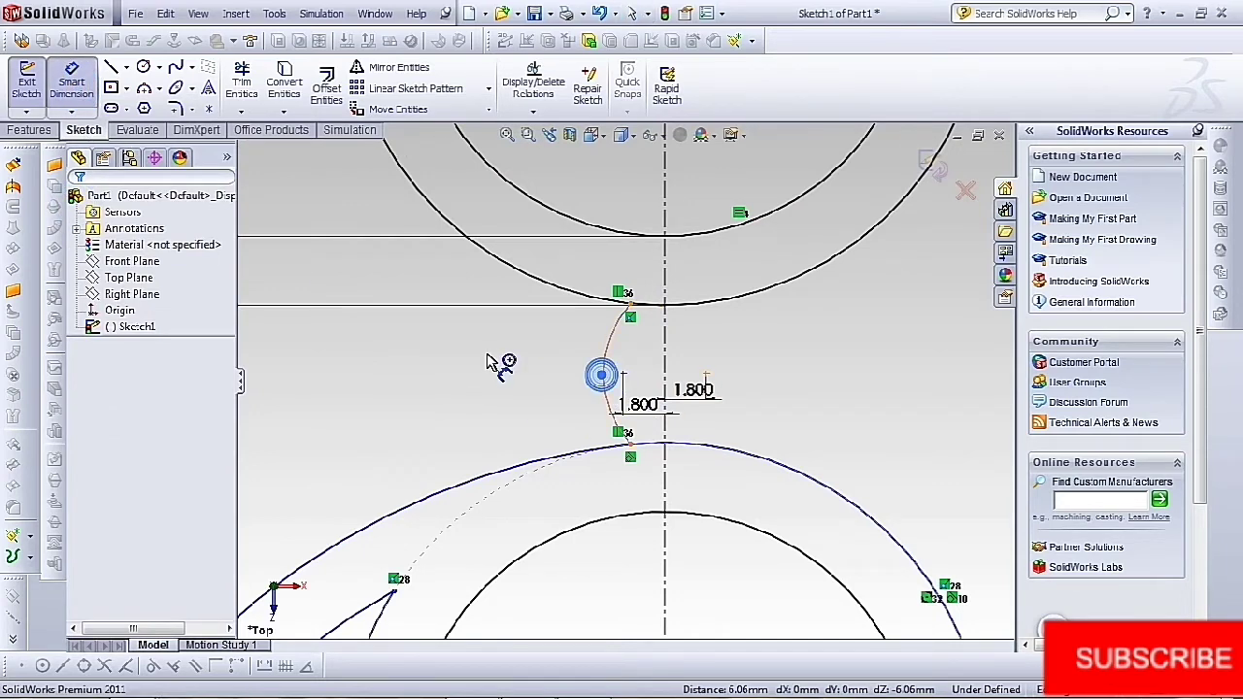
pyautogui.click(490, 362)
pyautogui.write('4.5')
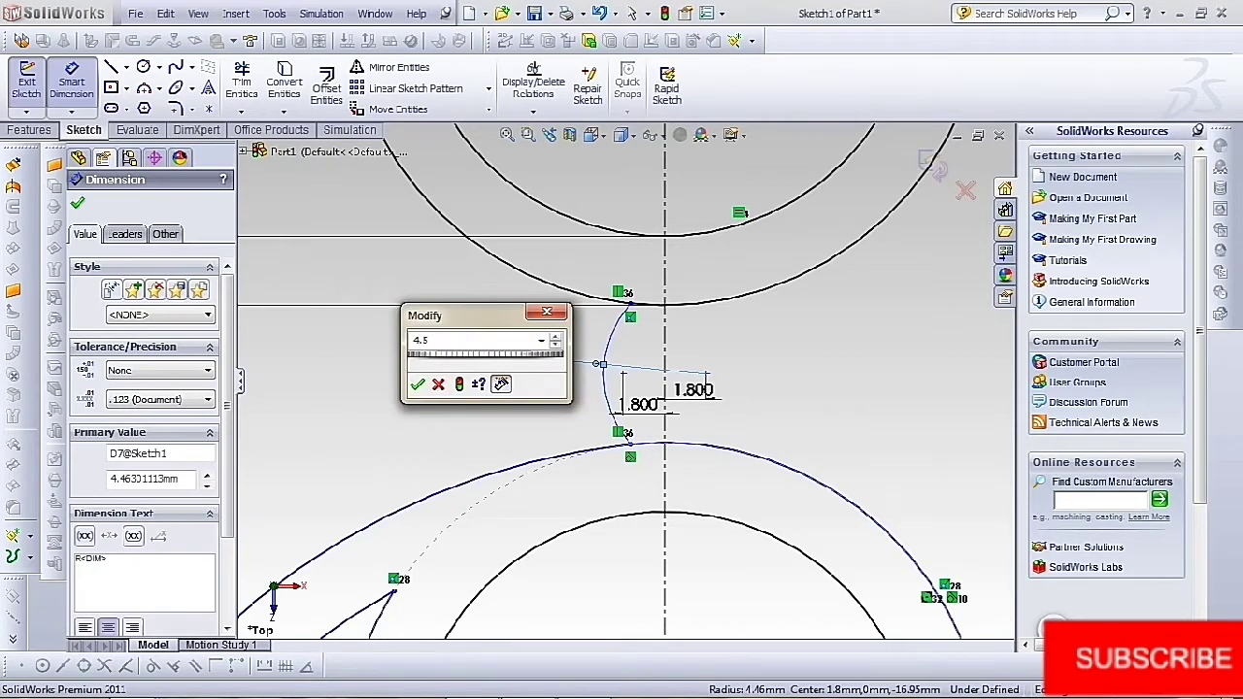
pyautogui.press('Return')
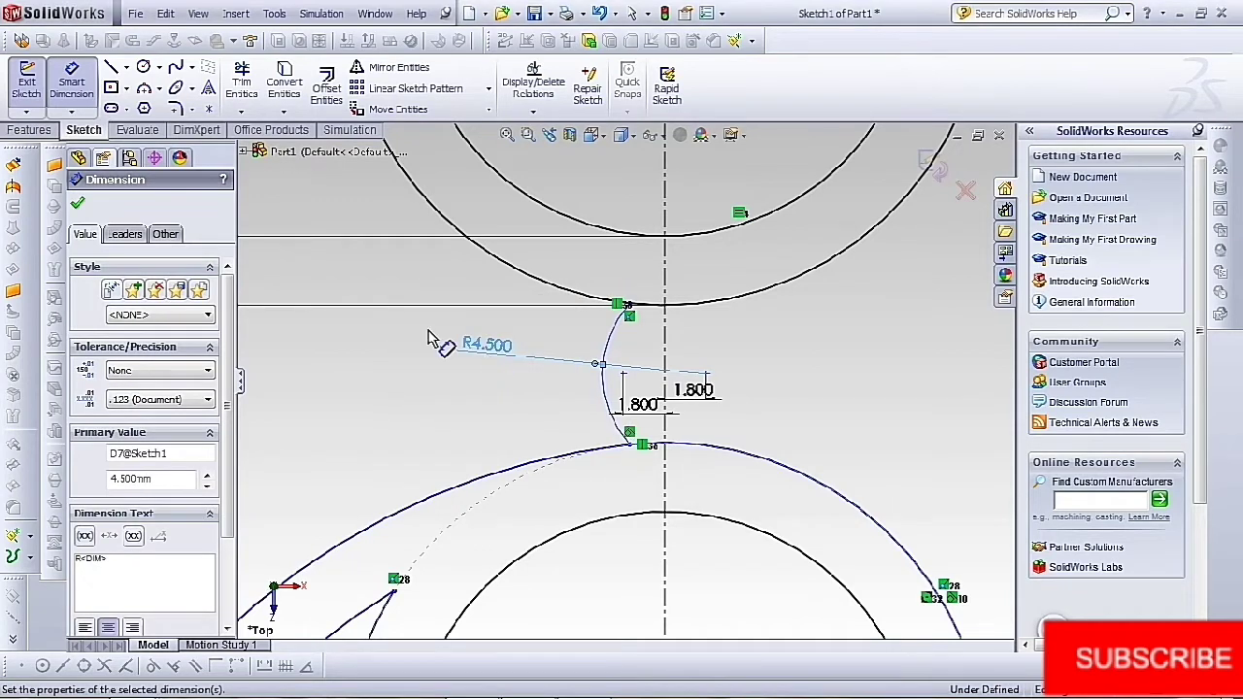
pyautogui.click(79, 206)
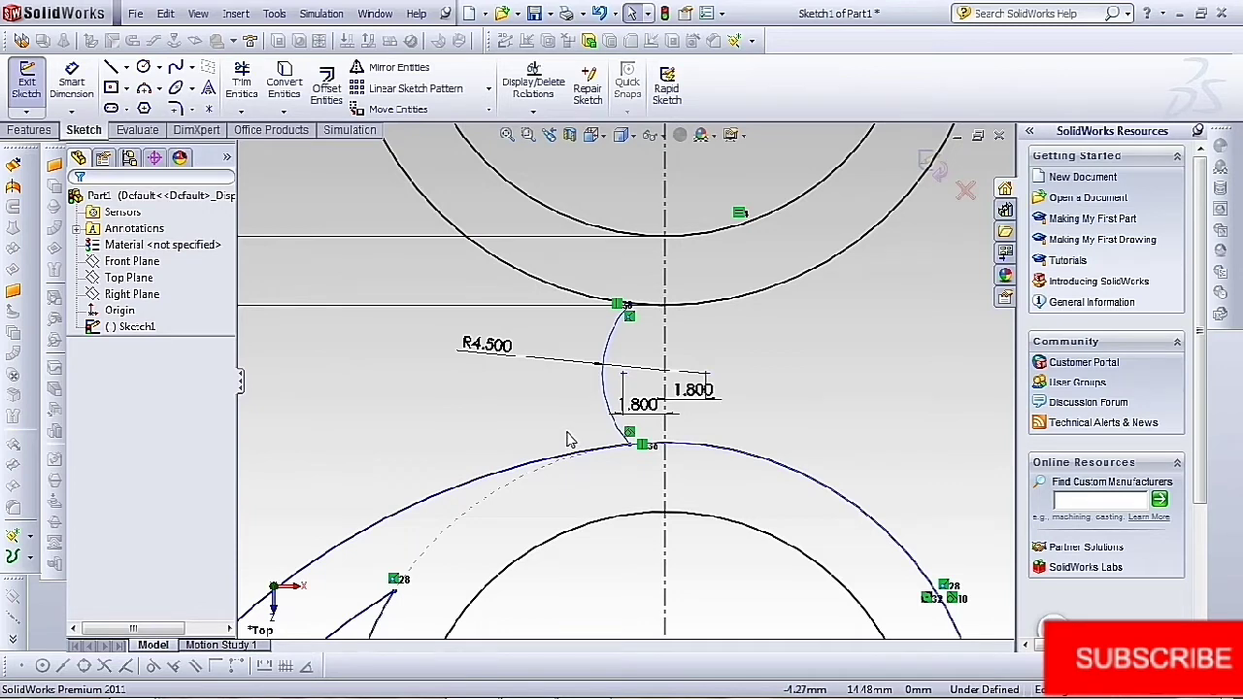
# Try to offset the upper small connecting arc 2.5 mm to its outer side, and undo the last change
pyautogui.click(326, 85)
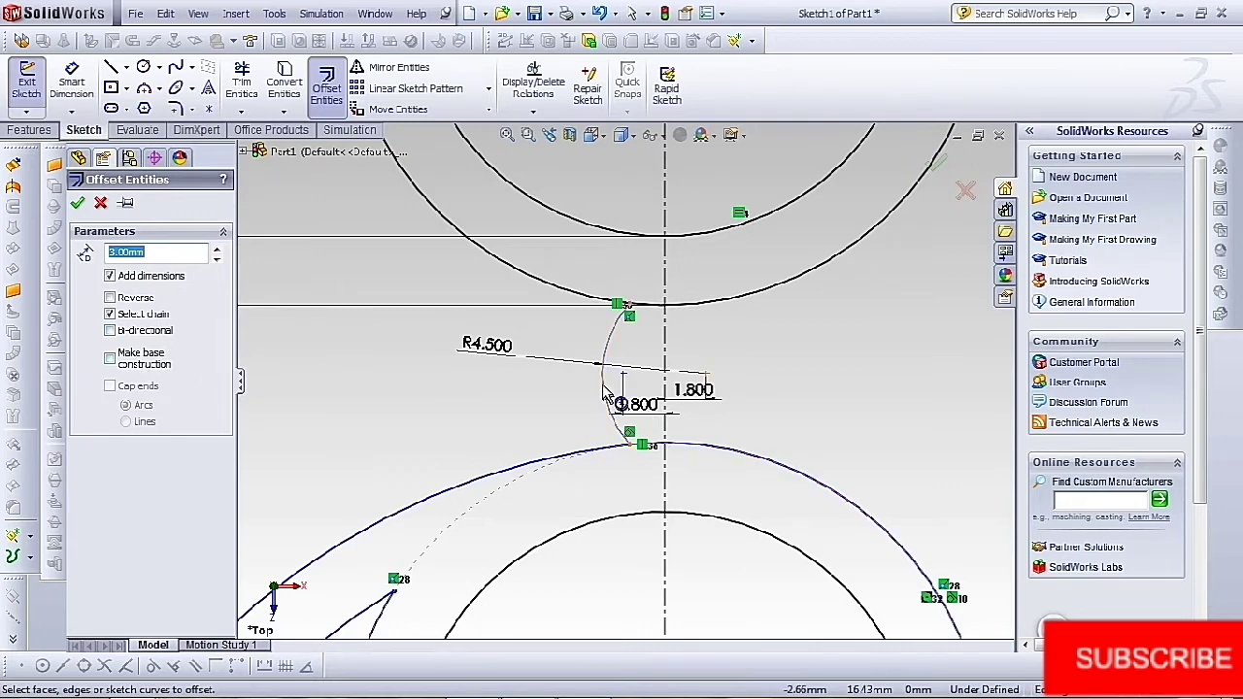
pyautogui.write('2.5')
pyautogui.press('Return')
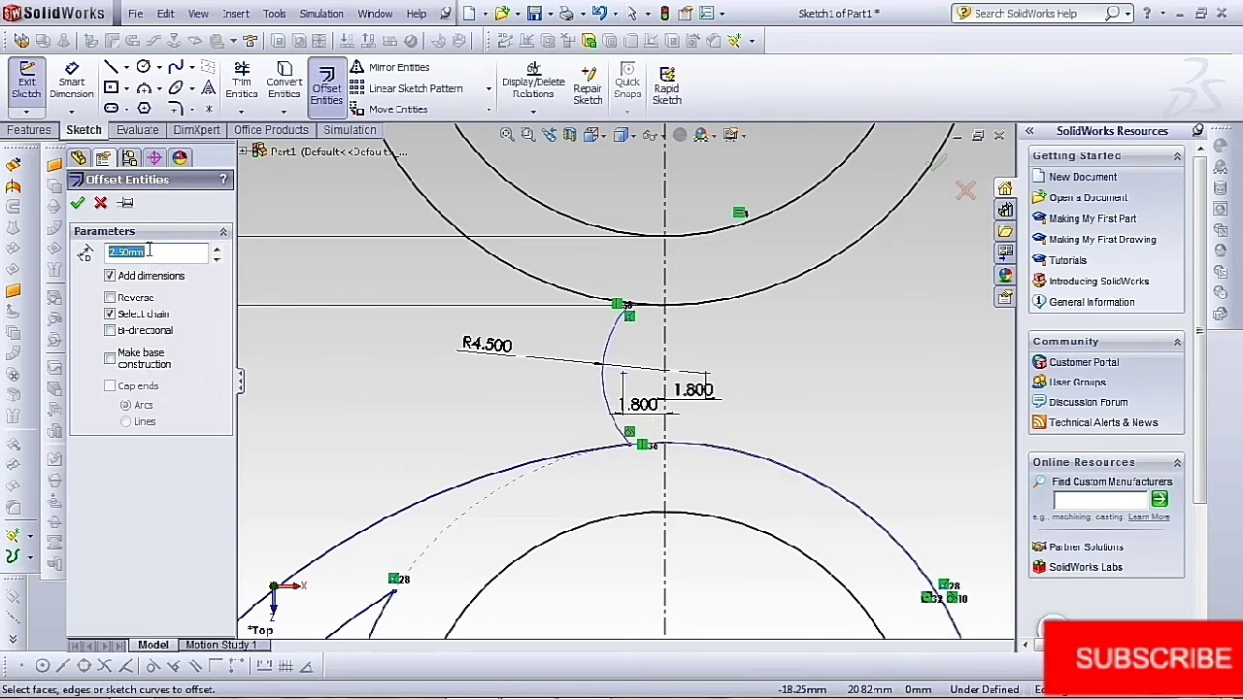
pyautogui.click(603, 393)
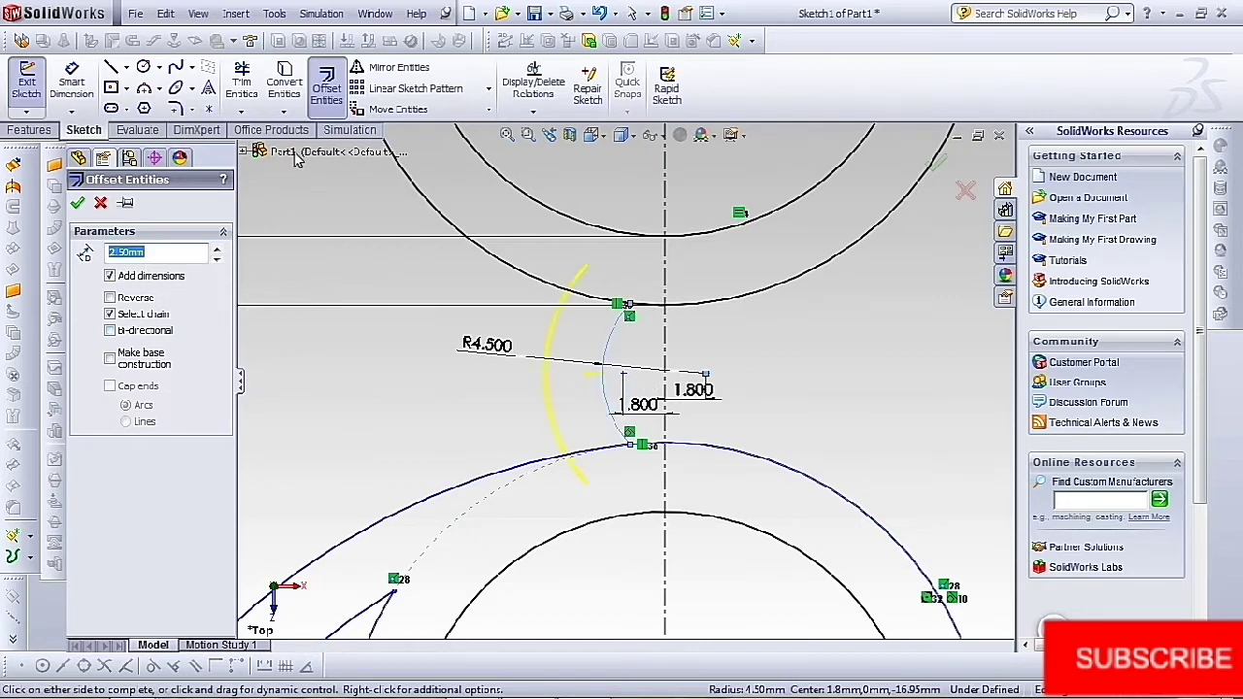
pyautogui.click(241, 81)
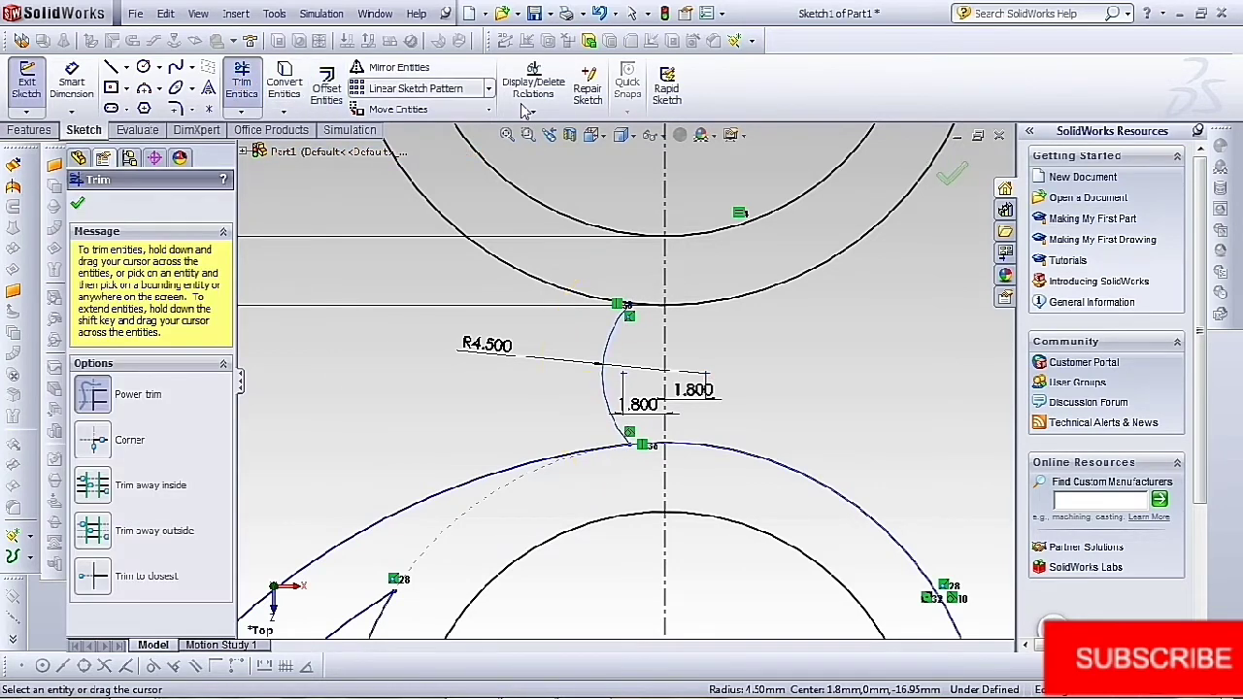
pyautogui.click(599, 12)
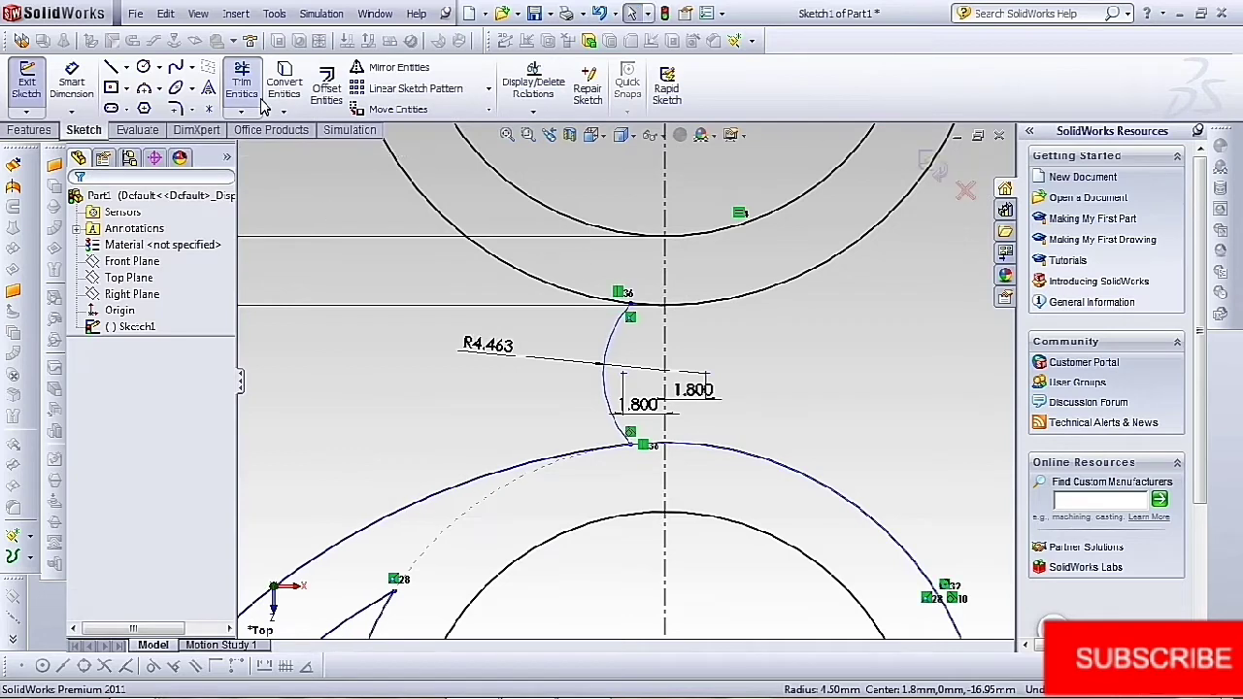
# Offset the upper small connecting arc 2.5 mm to the left
pyautogui.click(330, 89)
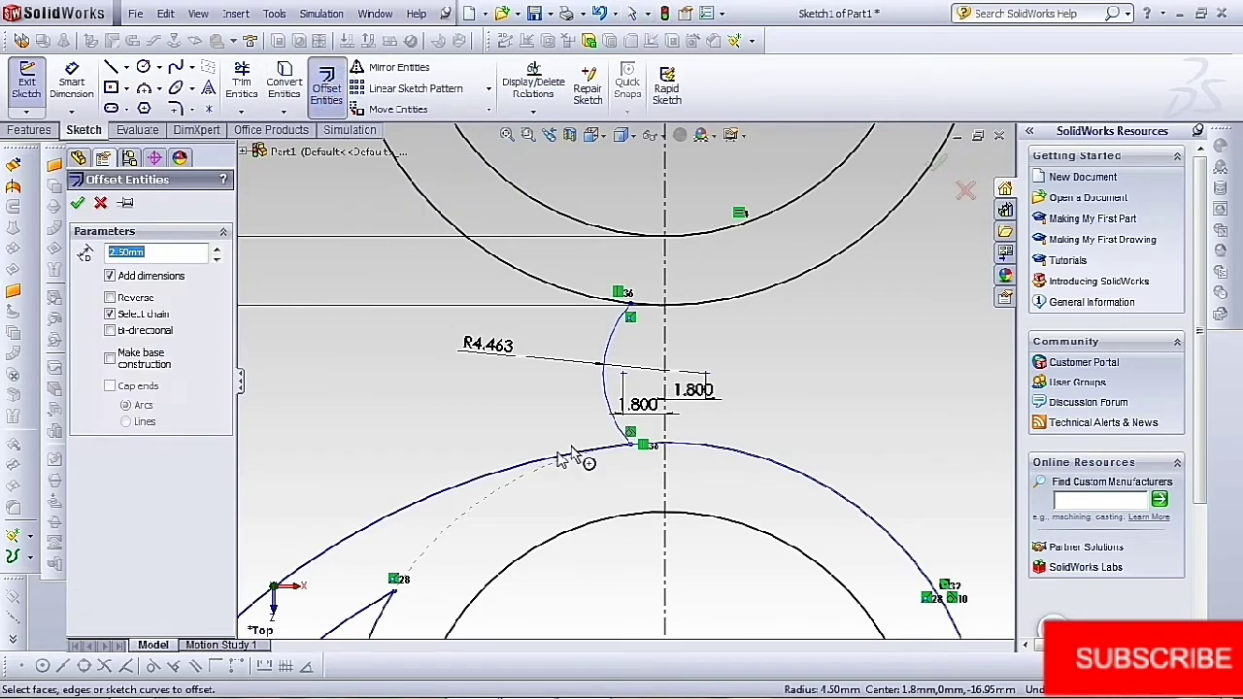
pyautogui.click(609, 386)
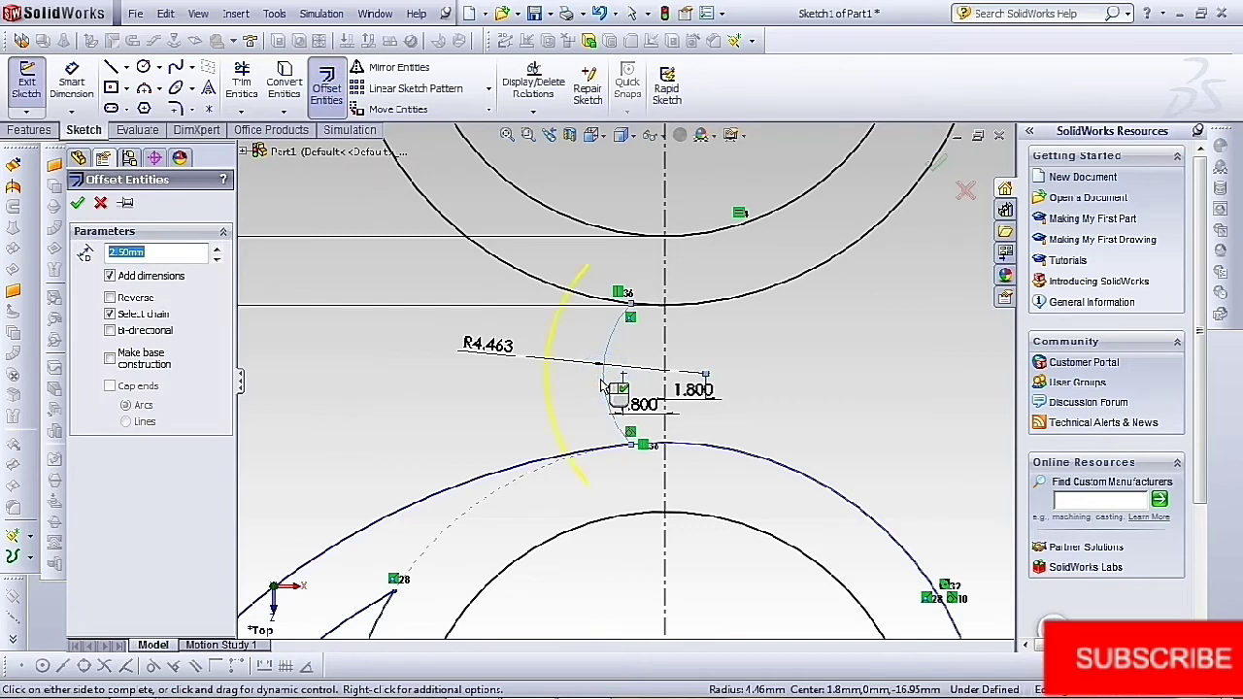
pyautogui.click(76, 203)
# Trim the upper outer circle and left side arc between the two small connecting arcs, along with the offset arc's overhanging ends
pyautogui.click(242, 81)
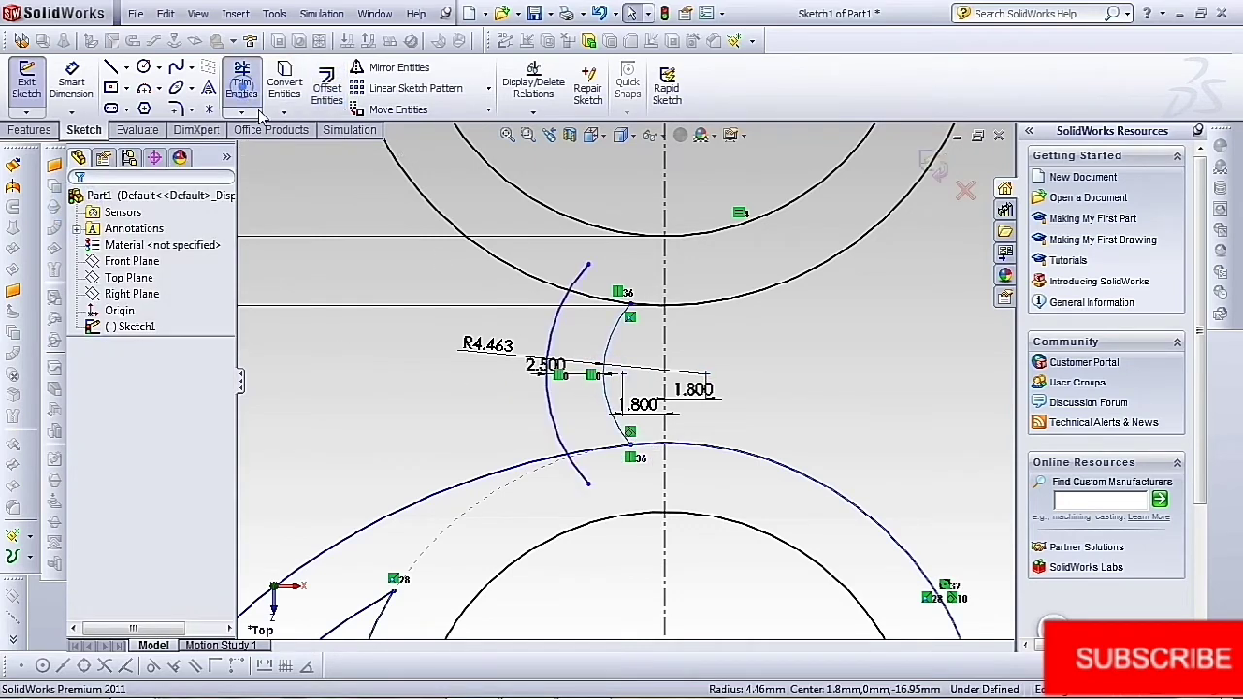
pyautogui.click(600, 300)
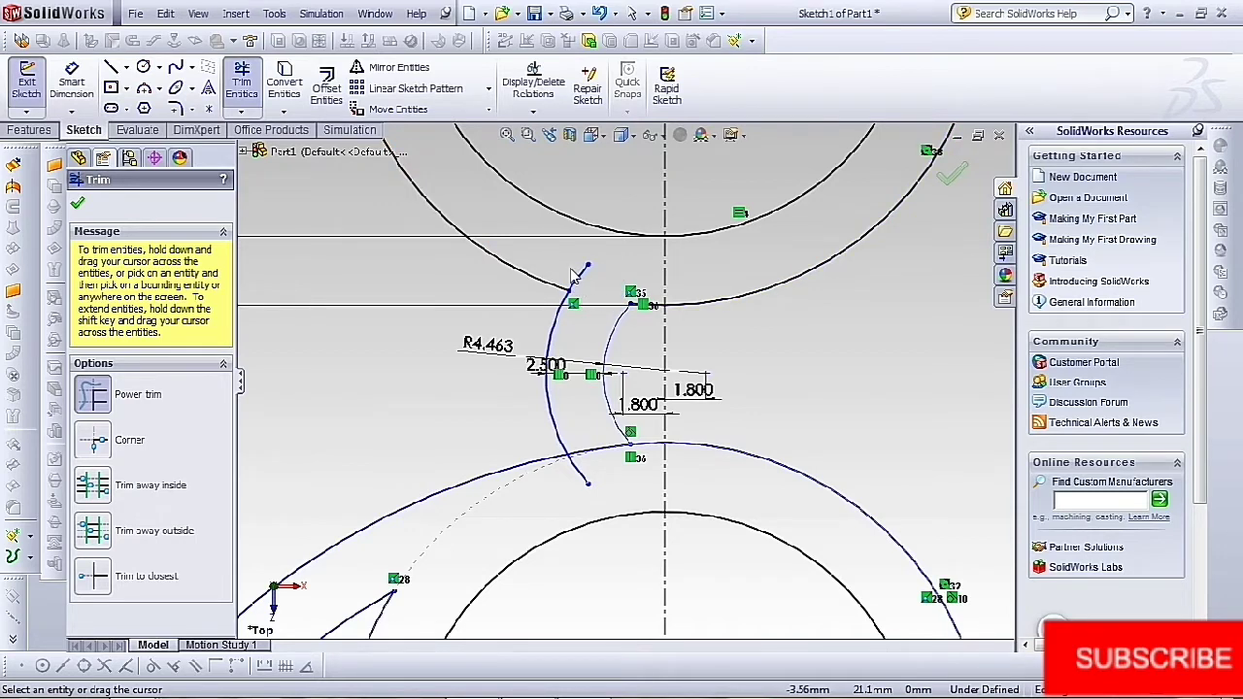
pyautogui.click(580, 273)
pyautogui.moveTo(568, 493)
pyautogui.mouseDown()
pyautogui.moveTo(585, 477)
pyautogui.moveTo(588, 435)
pyautogui.moveTo(599, 475)
pyautogui.mouseUp()
pyautogui.scroll(5, 619, 474)
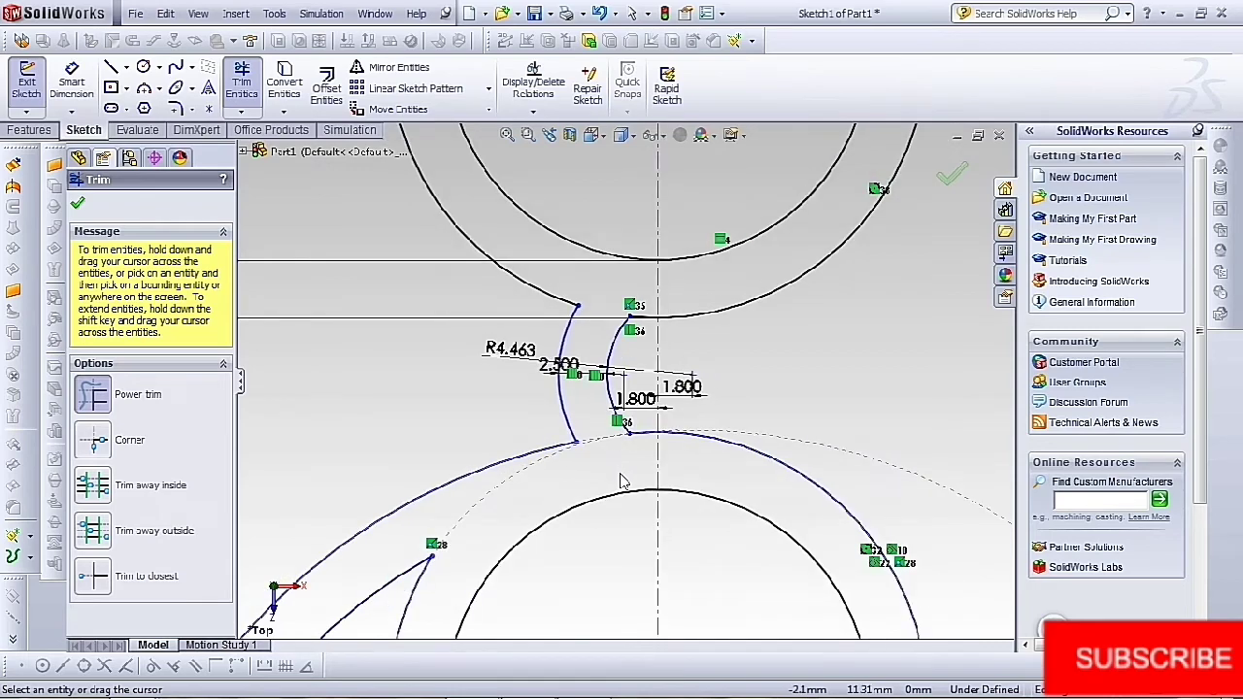
pyautogui.scroll(4, 635, 454)
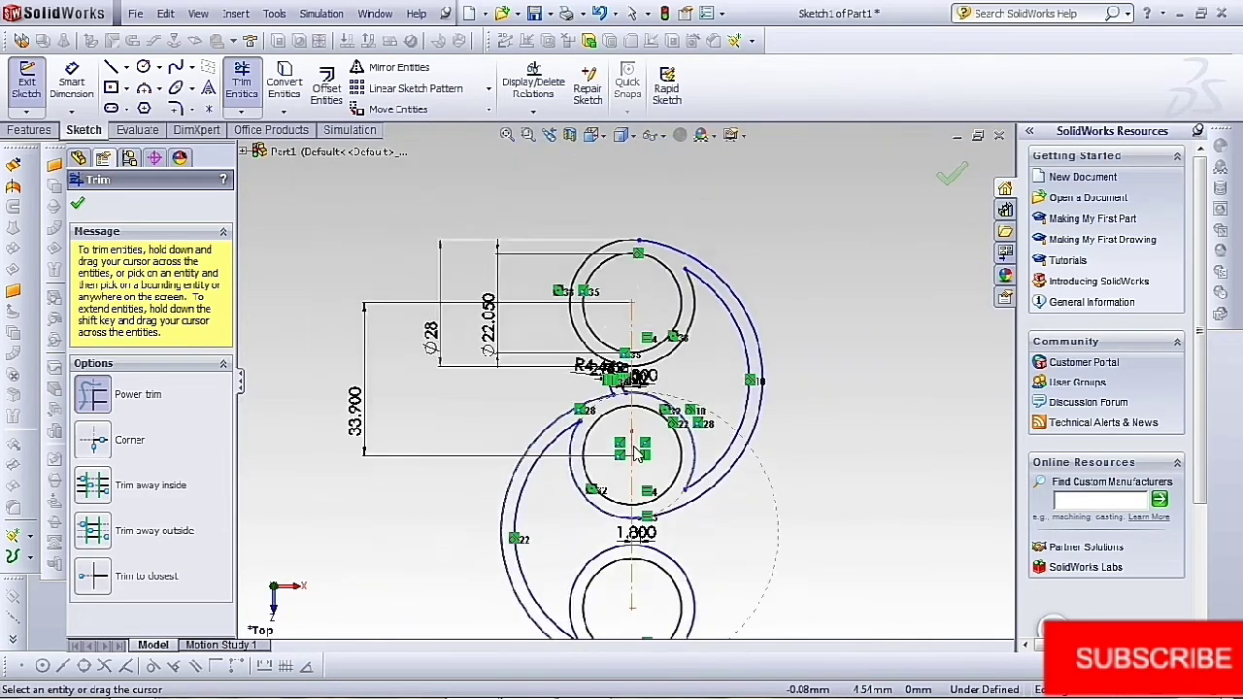
pyautogui.scroll(-2, 614, 345)
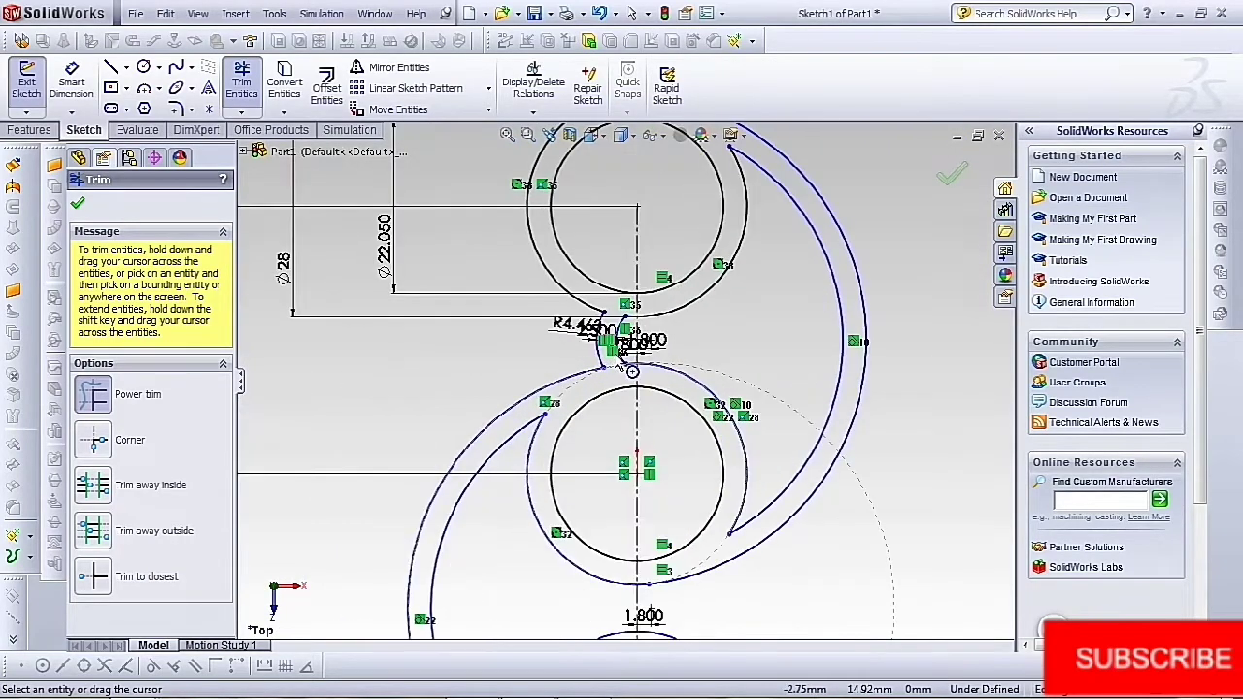
pyautogui.click(79, 203)
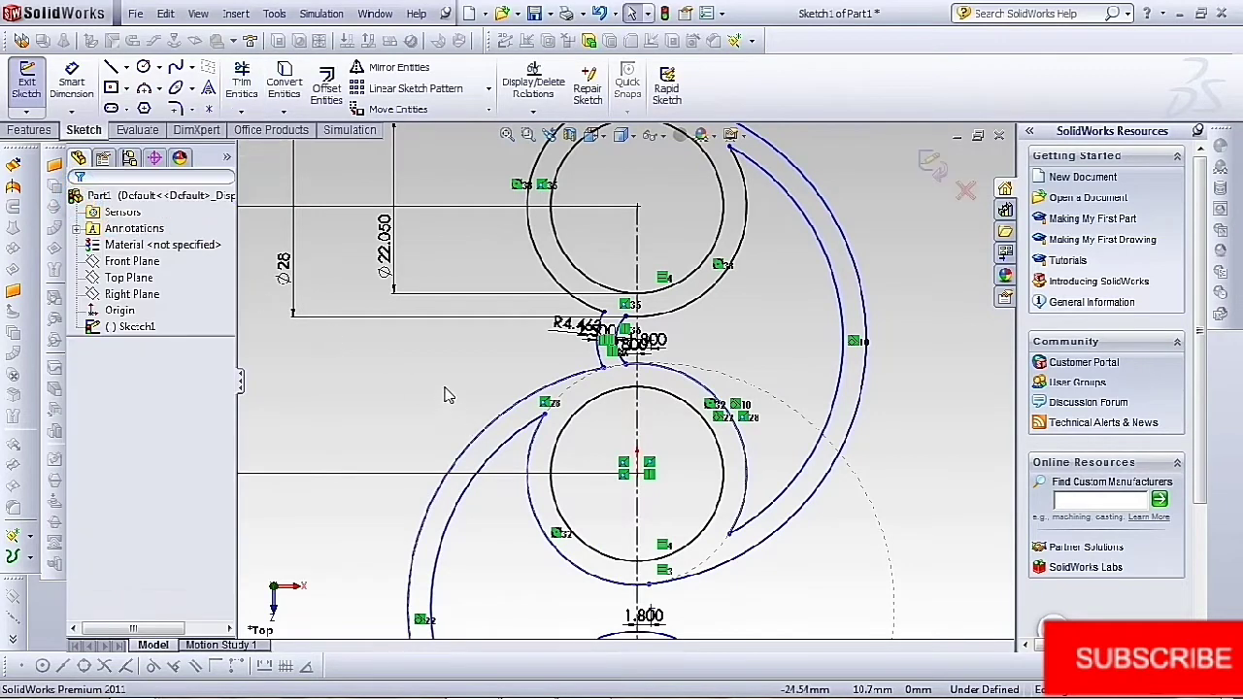
# Sketch a three-point arc of about 4.32 mm radius bulging right between the right side arc's lower end and the lower outer circle's top
pyautogui.scroll(2, 446, 392)
pyautogui.scroll(3, 447, 392)
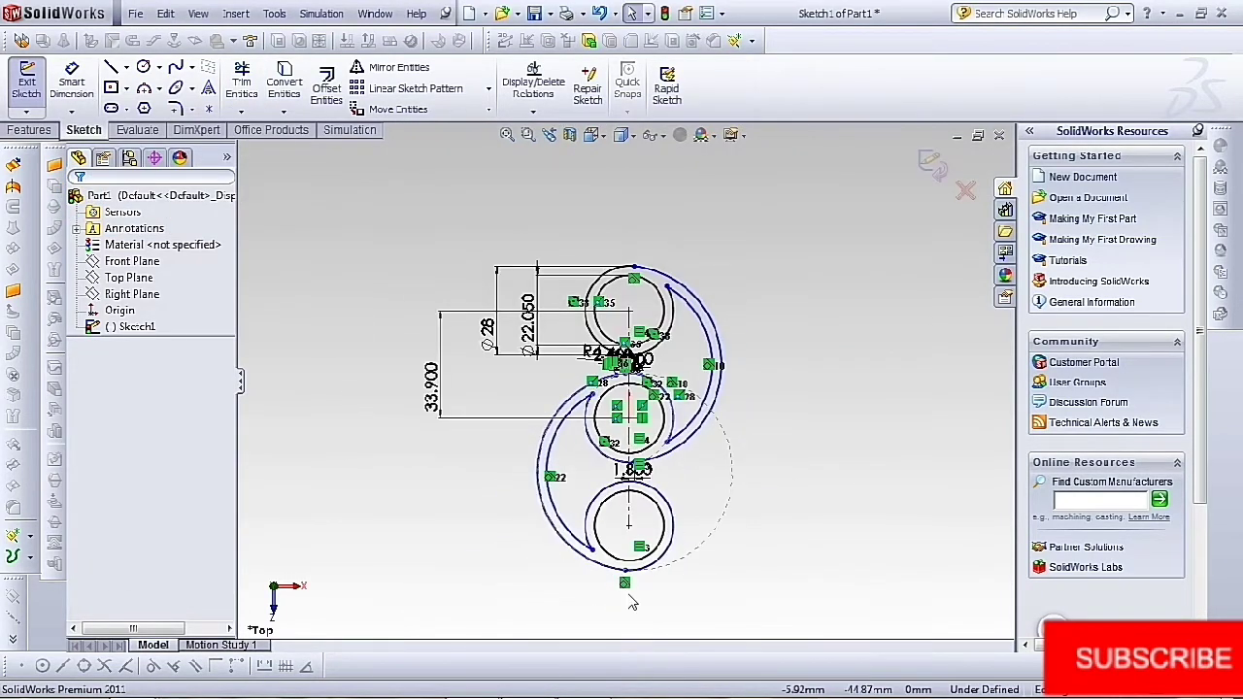
pyautogui.scroll(-2, 608, 591)
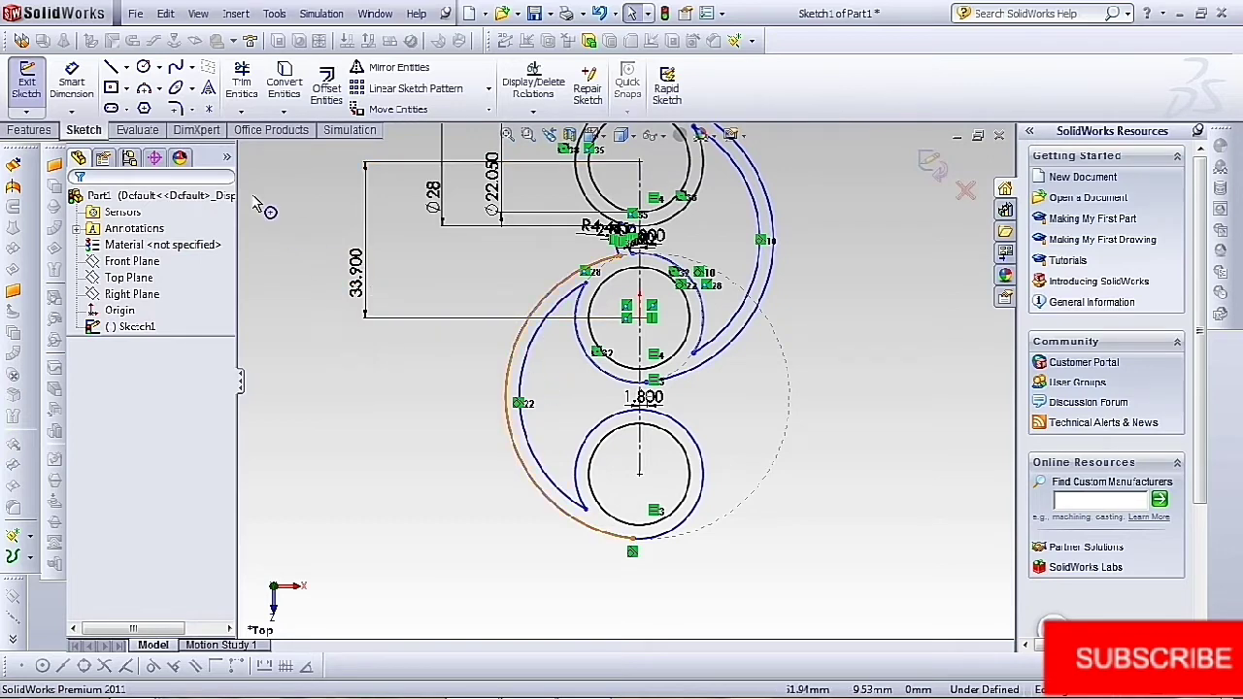
pyautogui.click(145, 94)
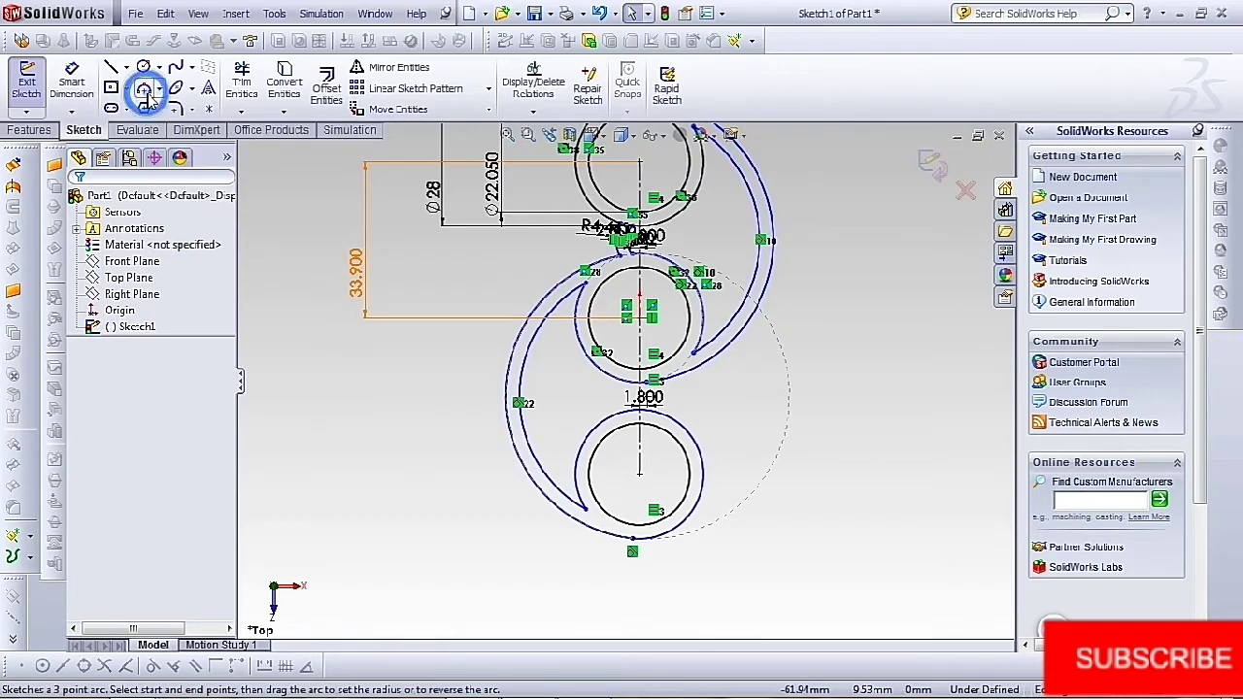
pyautogui.scroll(-2, 692, 406)
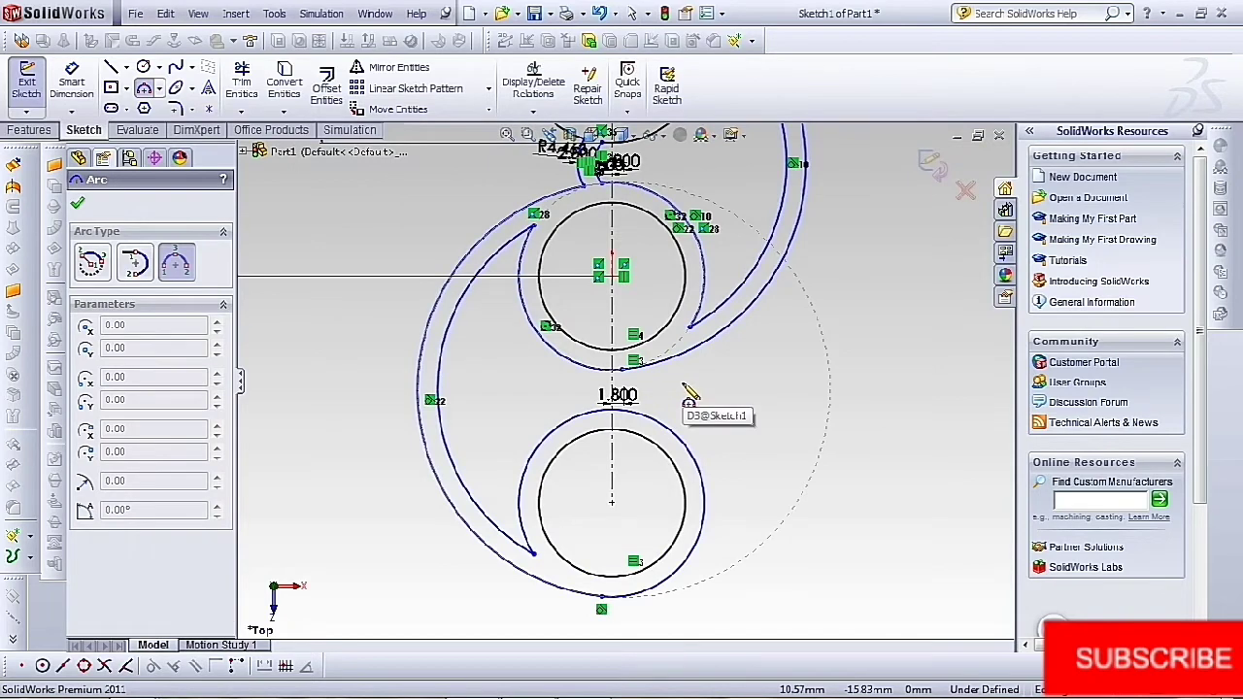
pyautogui.scroll(-1, 688, 390)
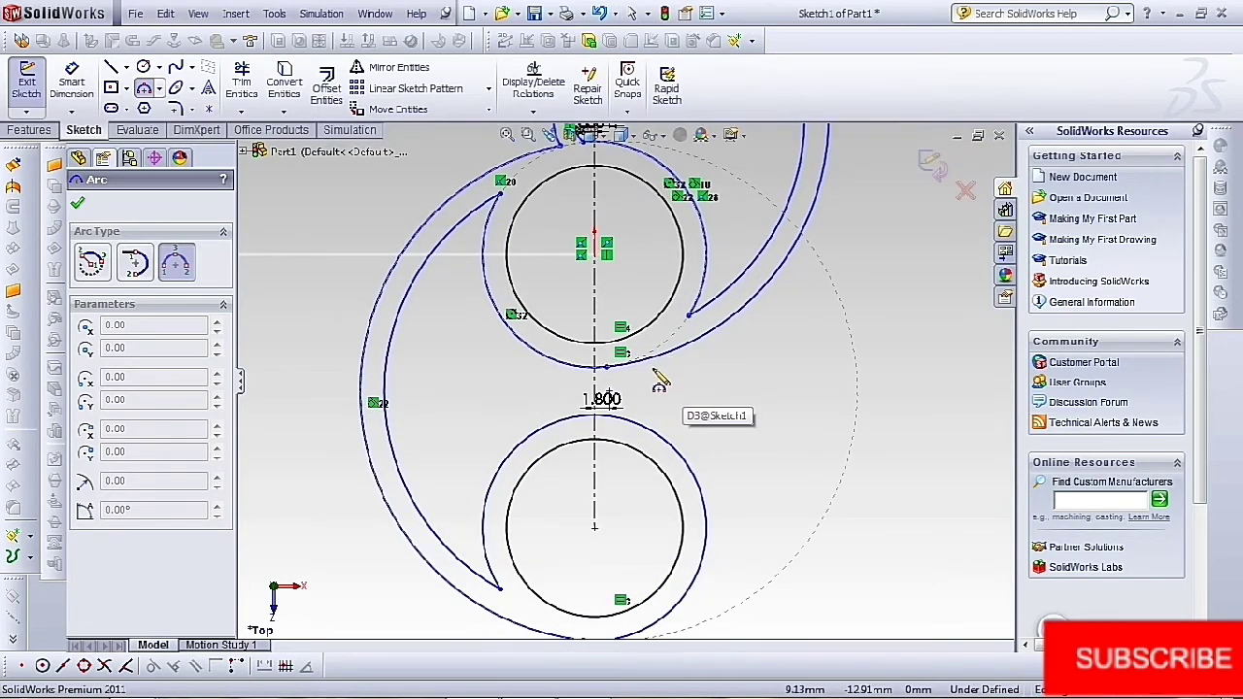
pyautogui.scroll(-2, 626, 387)
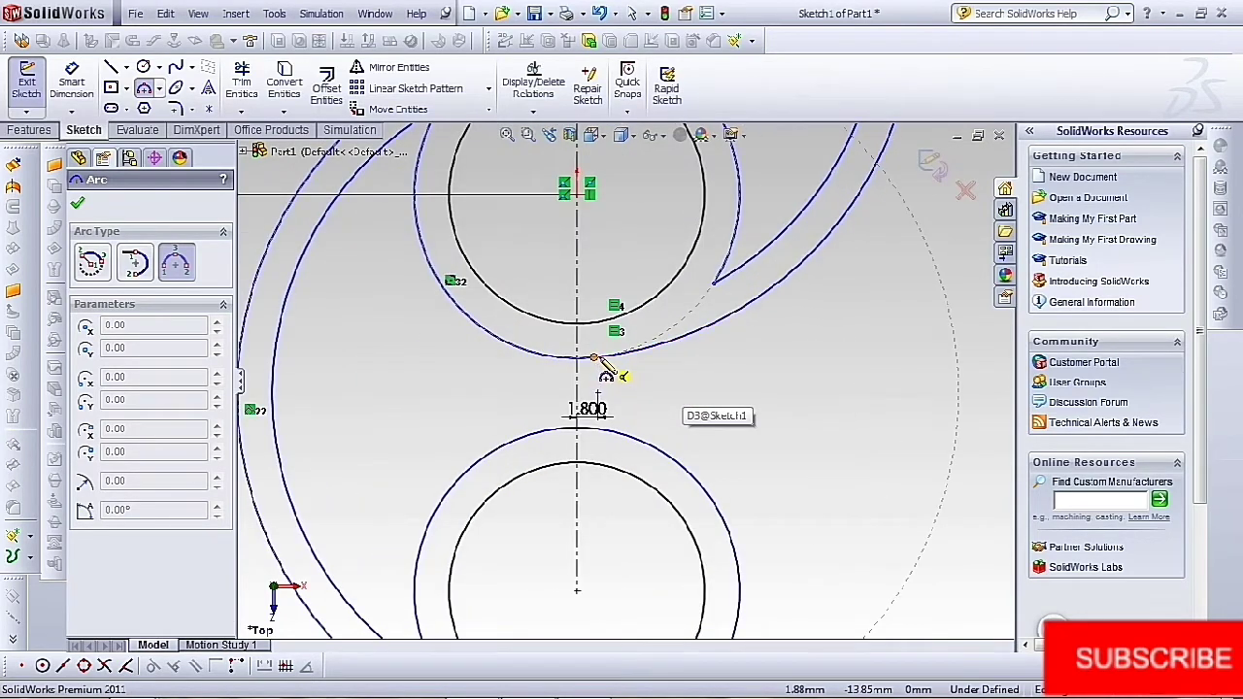
pyautogui.click(595, 358)
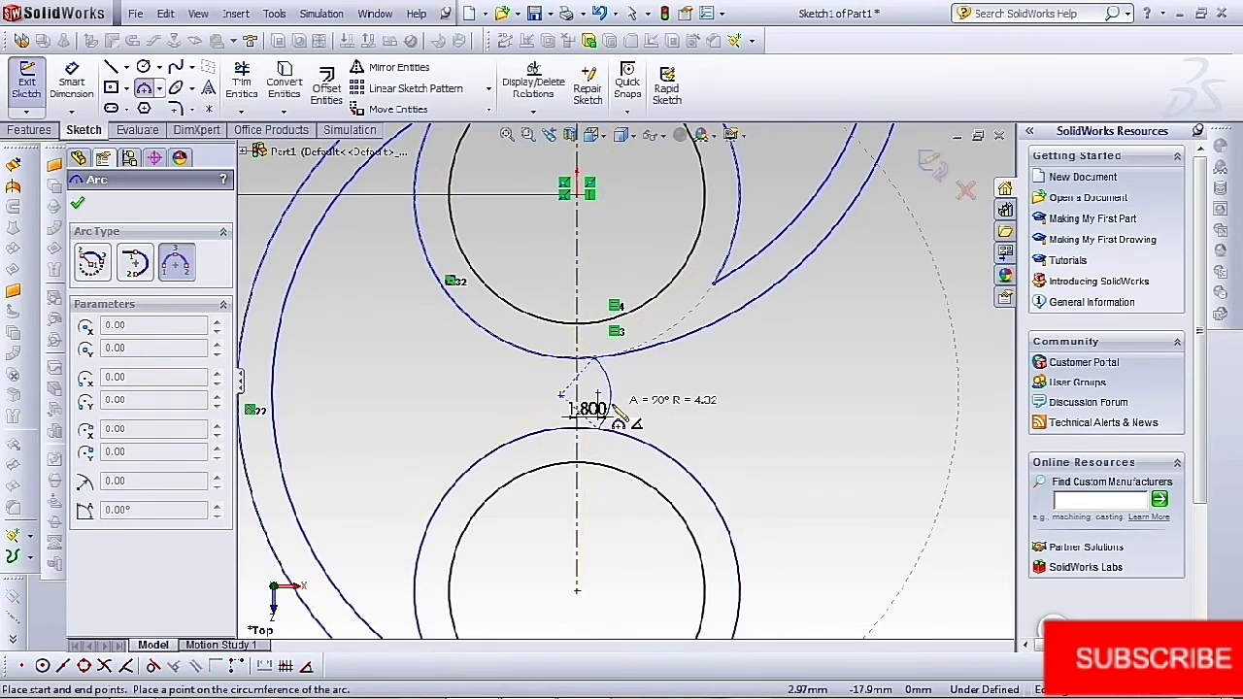
pyautogui.click(597, 415)
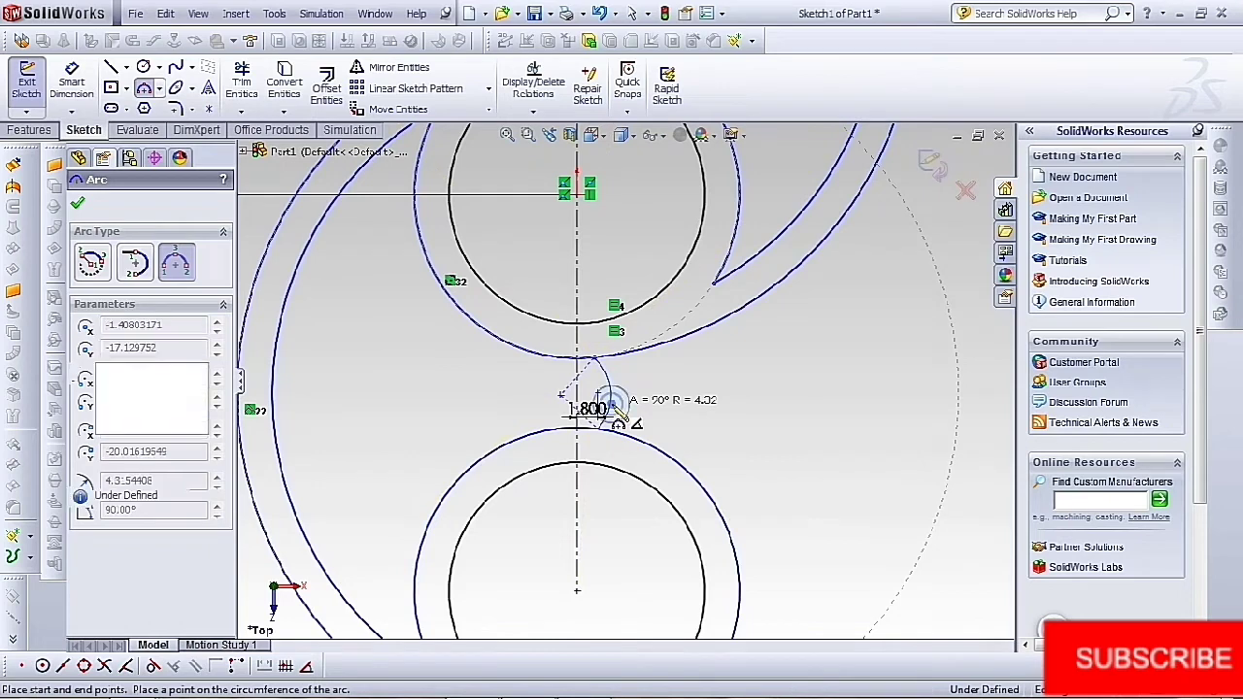
# Dimension the lower small connecting arc's center point 1.8 mm from the vertical centerline
pyautogui.click(72, 81)
pyautogui.scroll(-2, 558, 400)
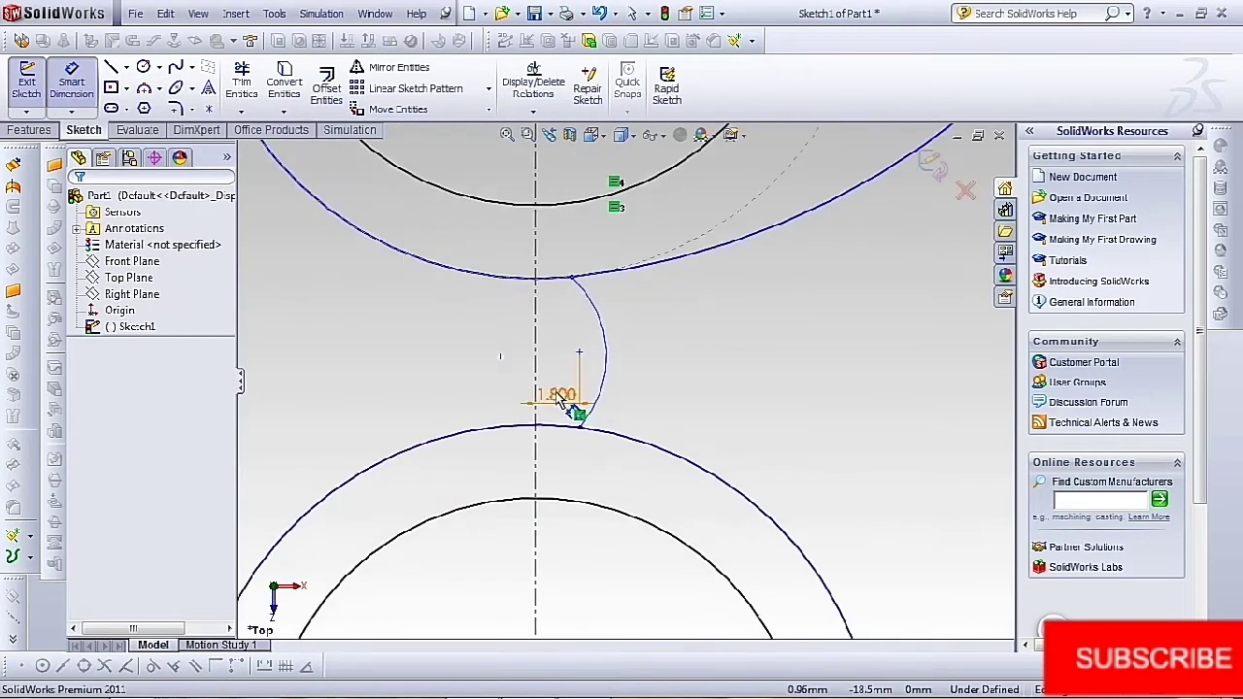
pyautogui.click(561, 400)
pyautogui.click(490, 347)
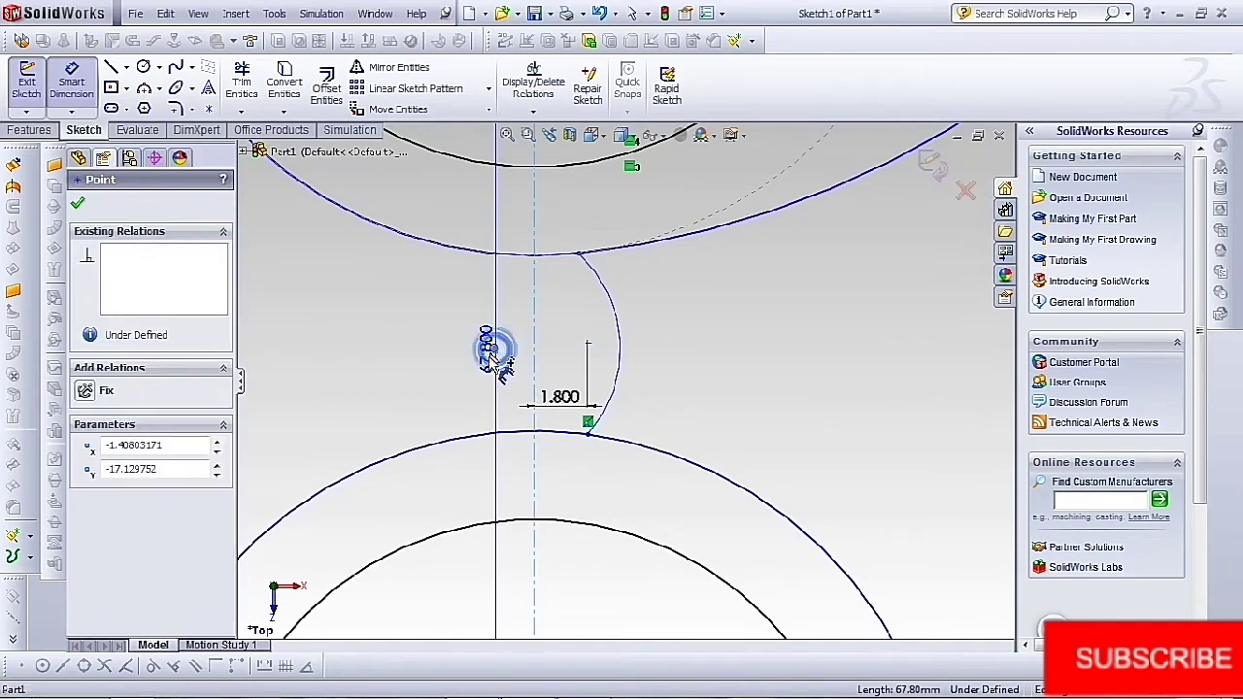
pyautogui.click(534, 354)
pyautogui.click(476, 367)
pyautogui.write('1.8')
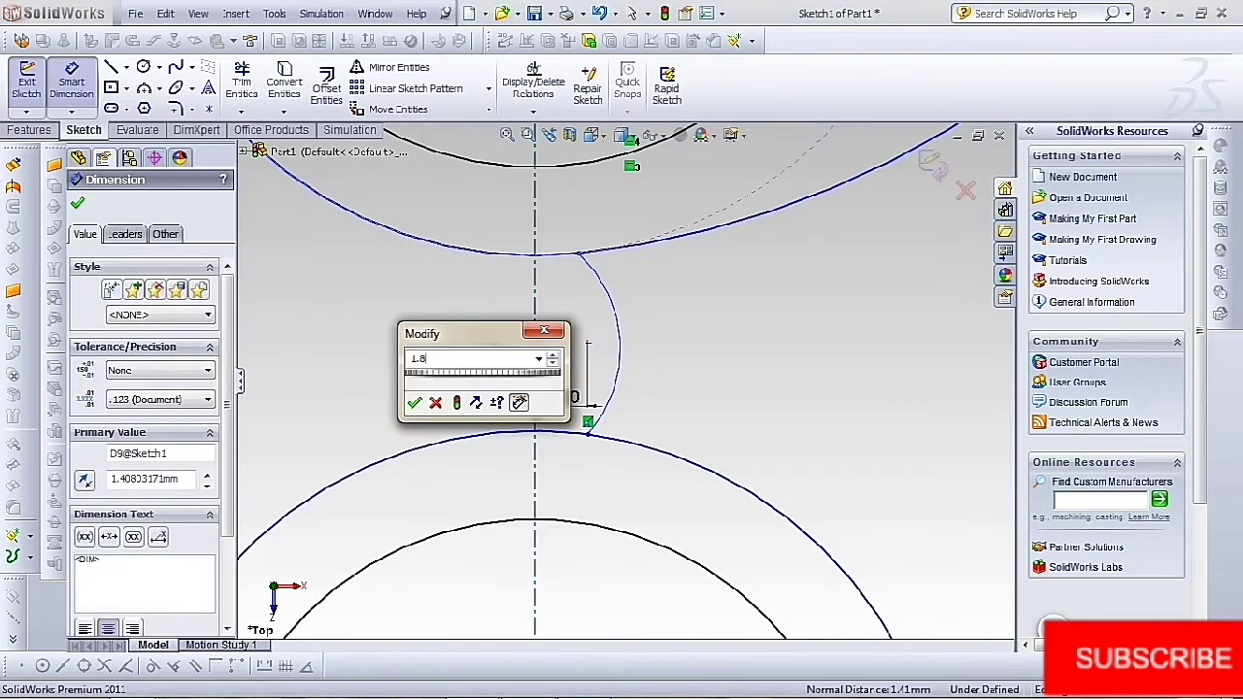
pyautogui.press('Return')
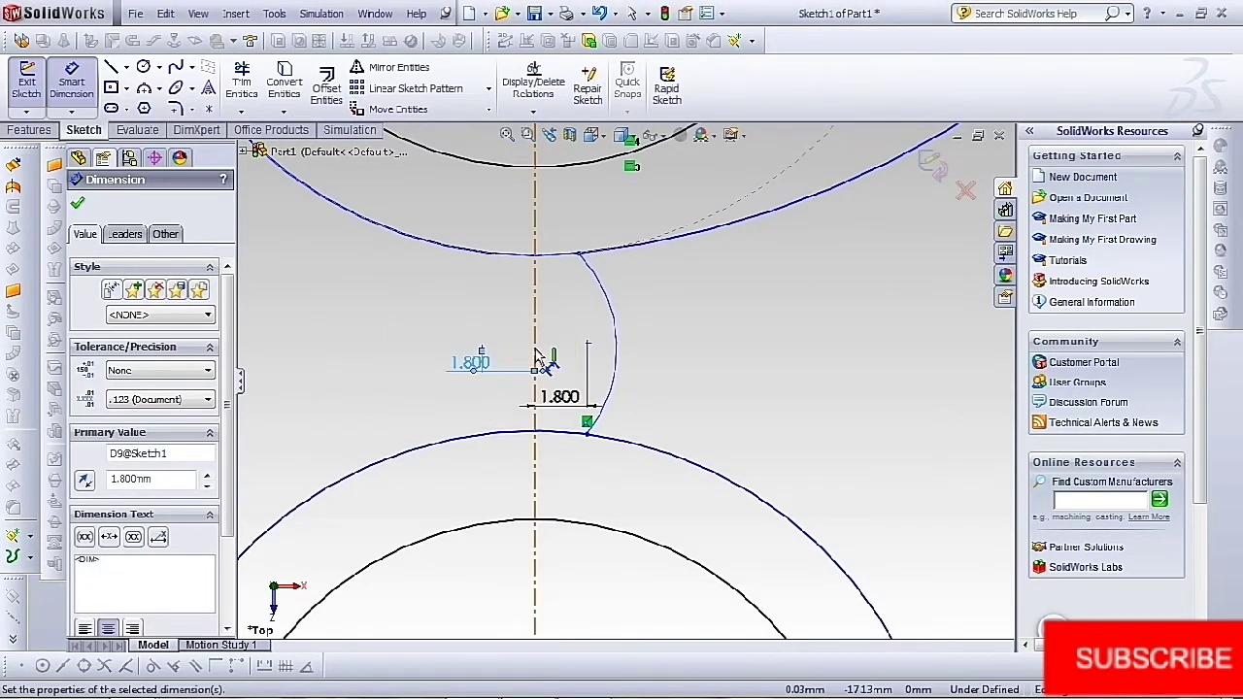
# Dimension the lower small connecting arc's radius at 4.5 mm
pyautogui.moveTo(614, 368); pyautogui.dragTo(655, 380)
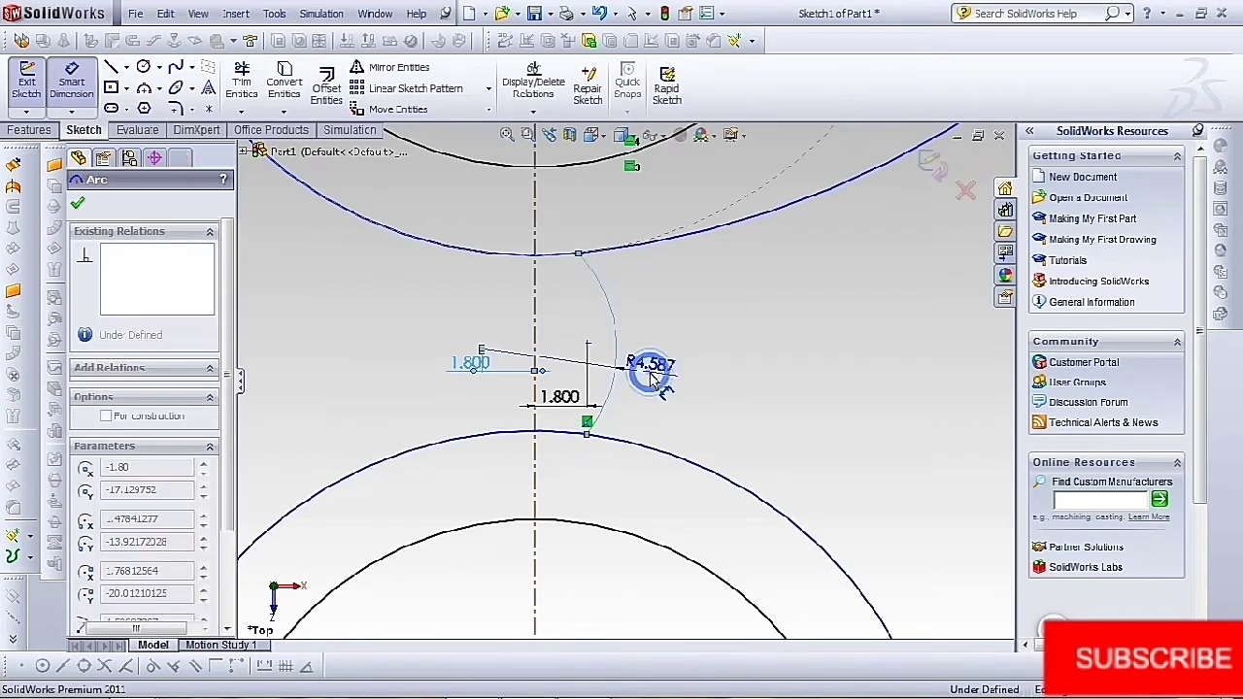
pyautogui.click(658, 379)
pyautogui.write('4.5')
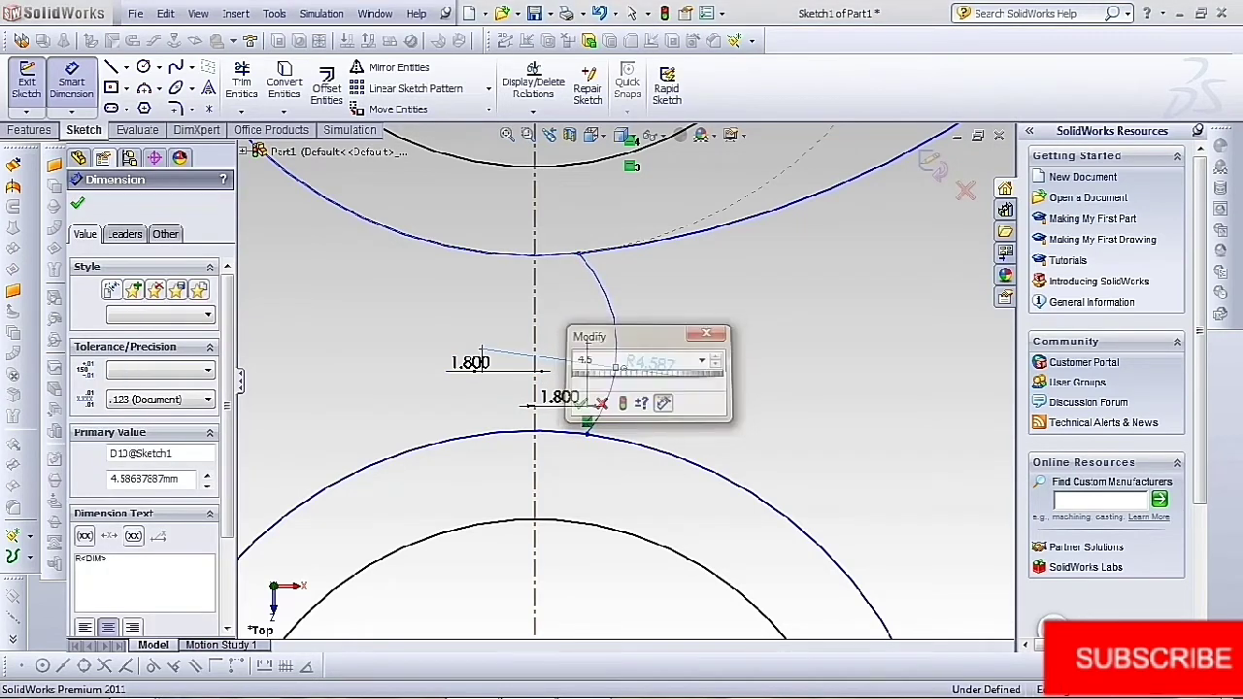
pyautogui.press('Return')
pyautogui.click(81, 206)
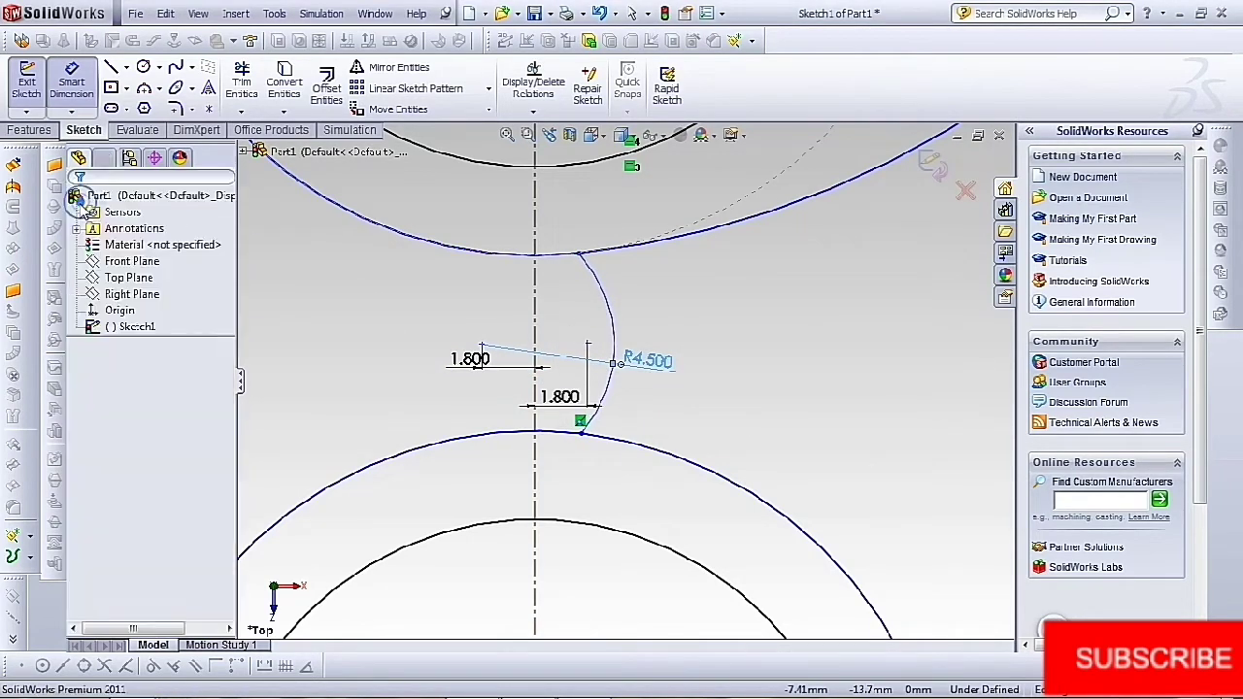
# Add a vertical relation between the two endpoints of the lower small connecting arc
pyautogui.click(581, 433)
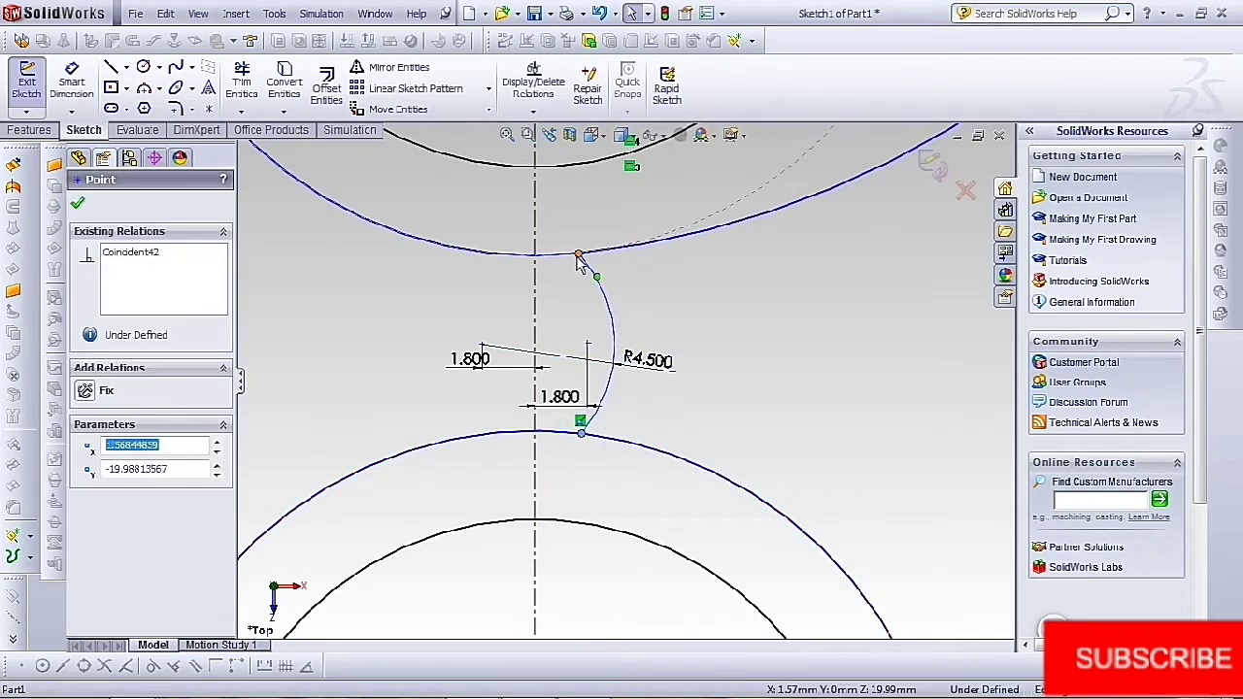
pyautogui.keyDown('ctrl'); pyautogui.click(578, 254); pyautogui.keyUp('ctrl')
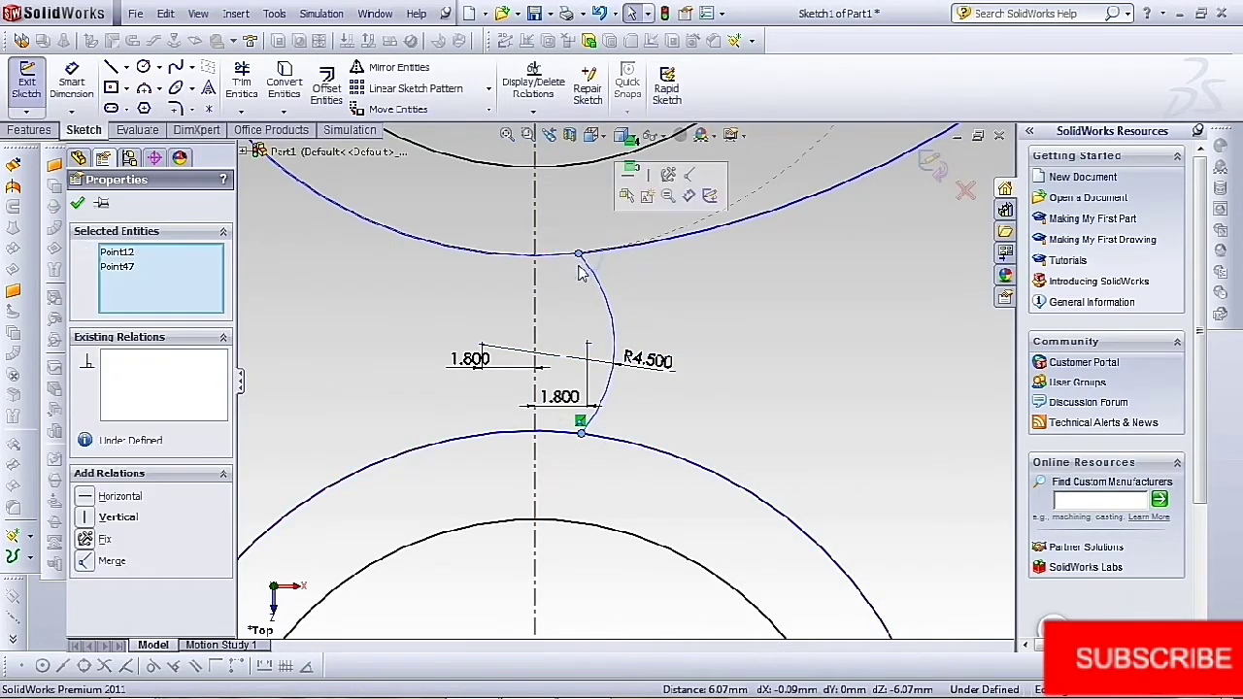
pyautogui.click(647, 177)
pyautogui.click(78, 205)
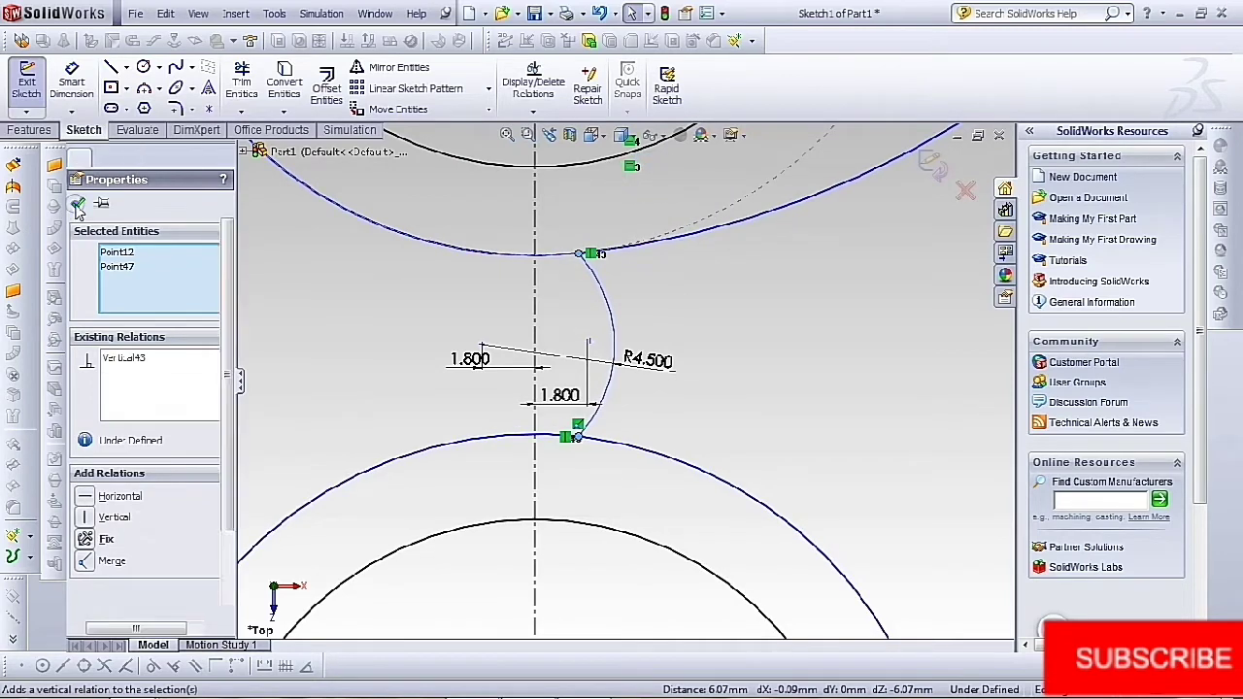
# Offset the lower small connecting arc 2.5 mm to the right by reversing the offset direction
pyautogui.click(329, 97)
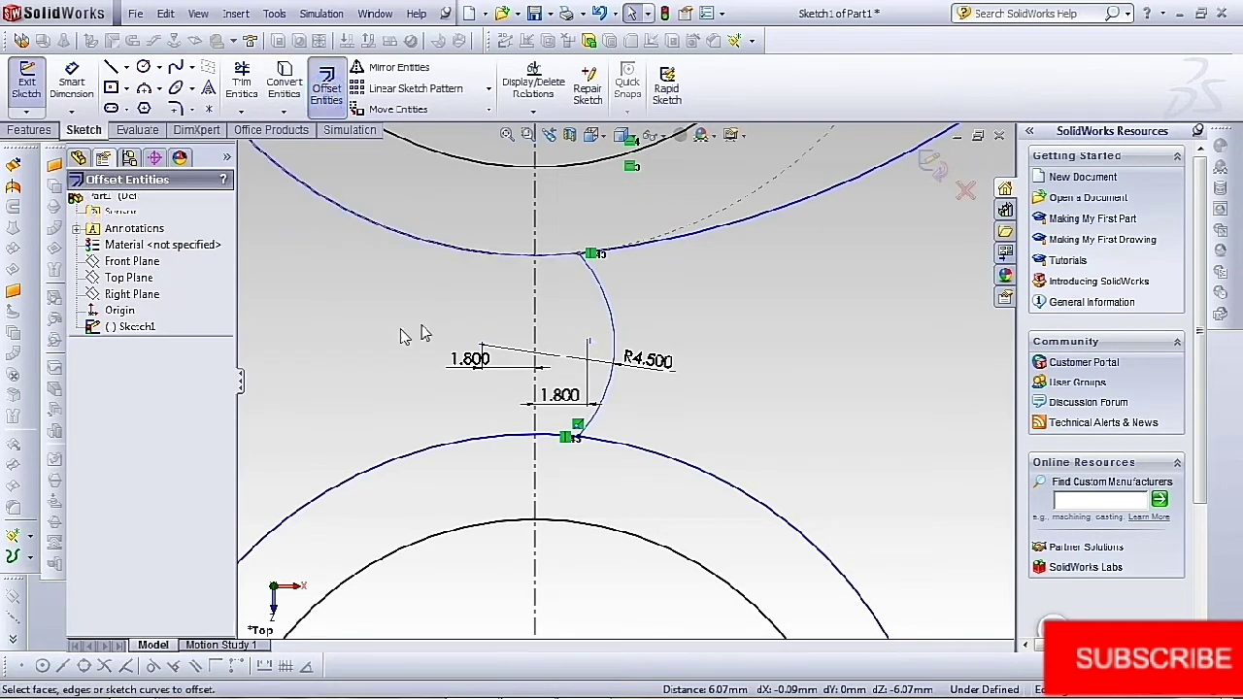
pyautogui.click(605, 335)
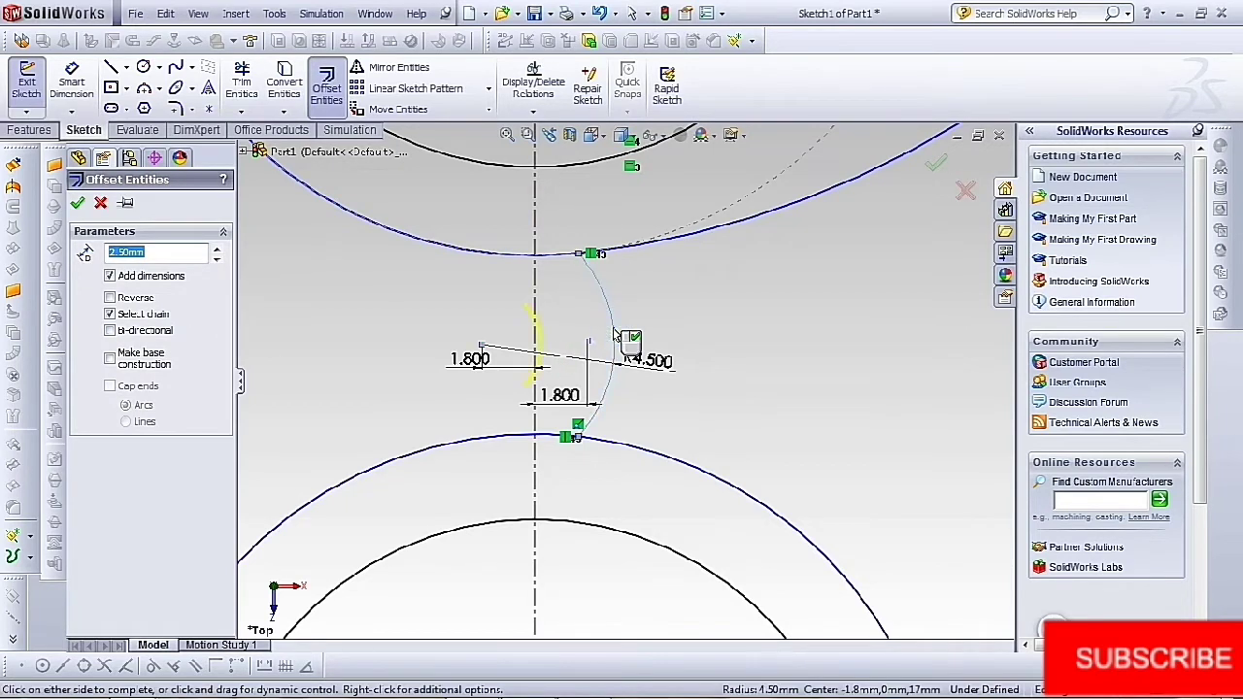
pyautogui.click(111, 299)
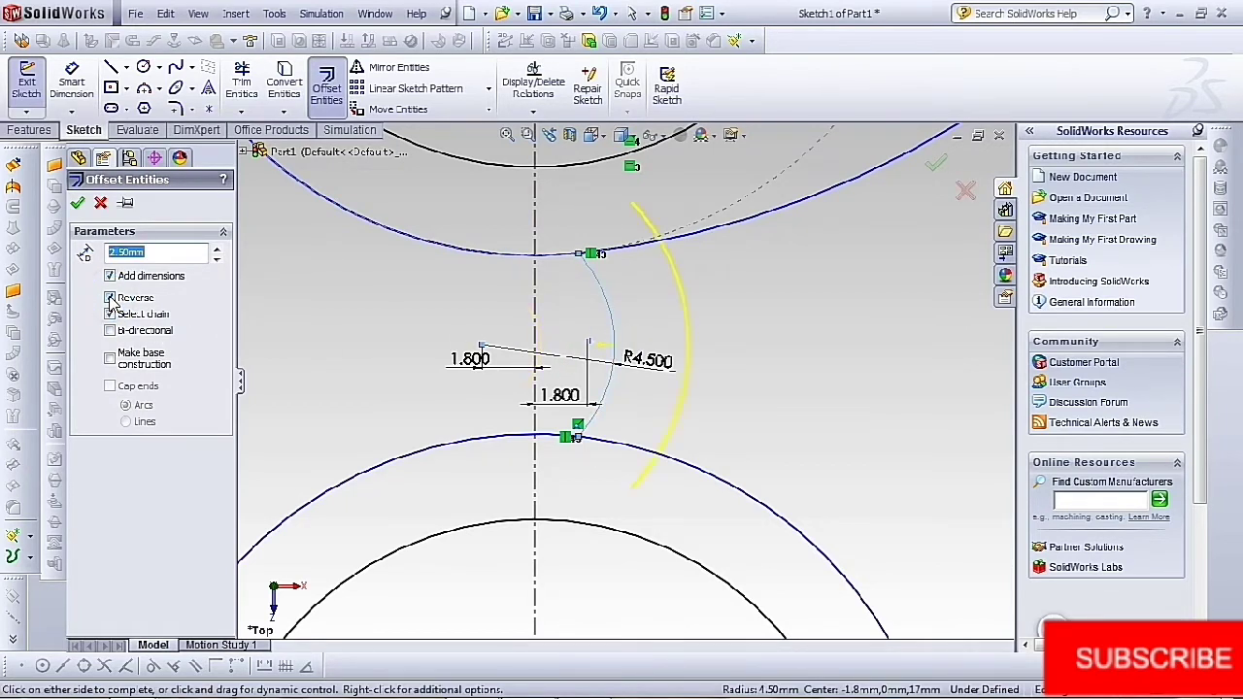
pyautogui.click(78, 206)
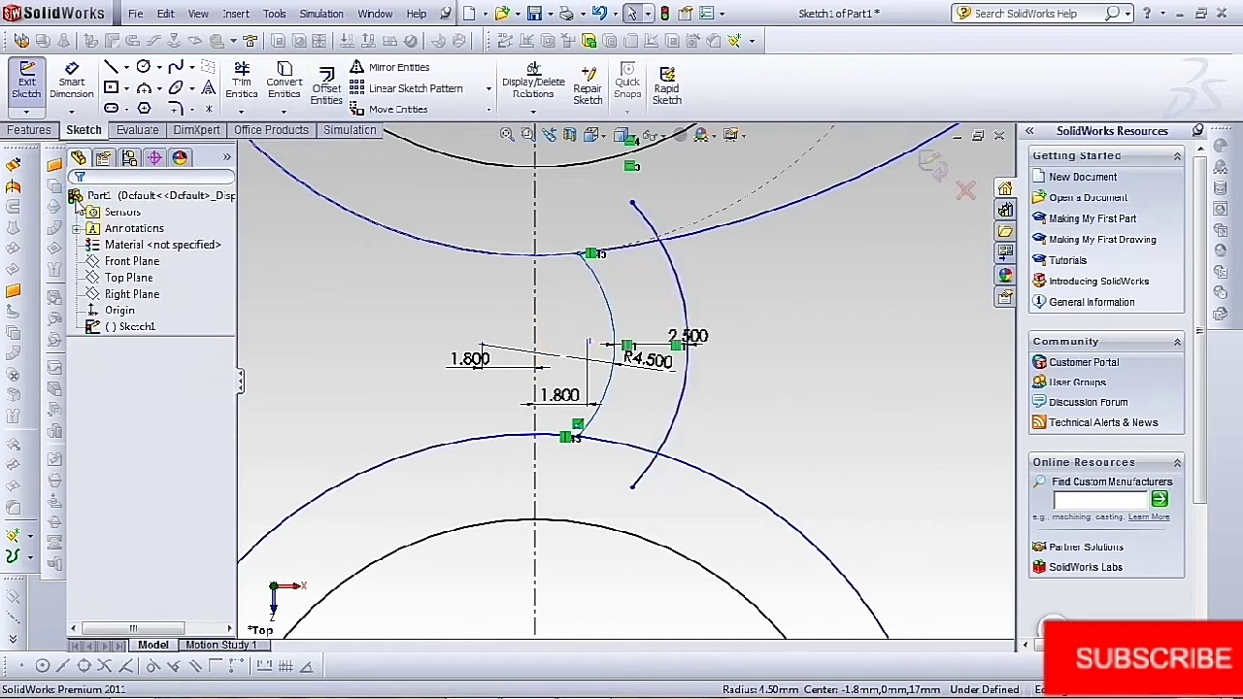
# Trim the right side arc and lower outer circle between the two small connecting arcs, along with the offset arc's overhanging ends
pyautogui.click(242, 89)
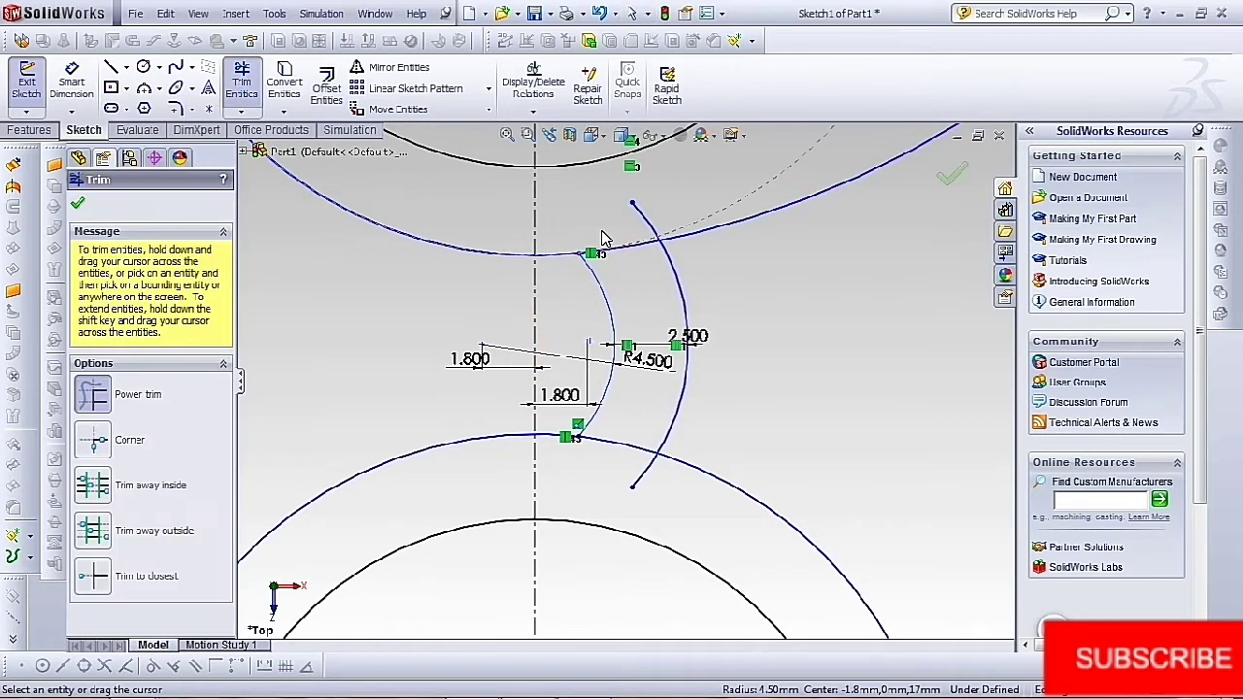
pyautogui.click(618, 230)
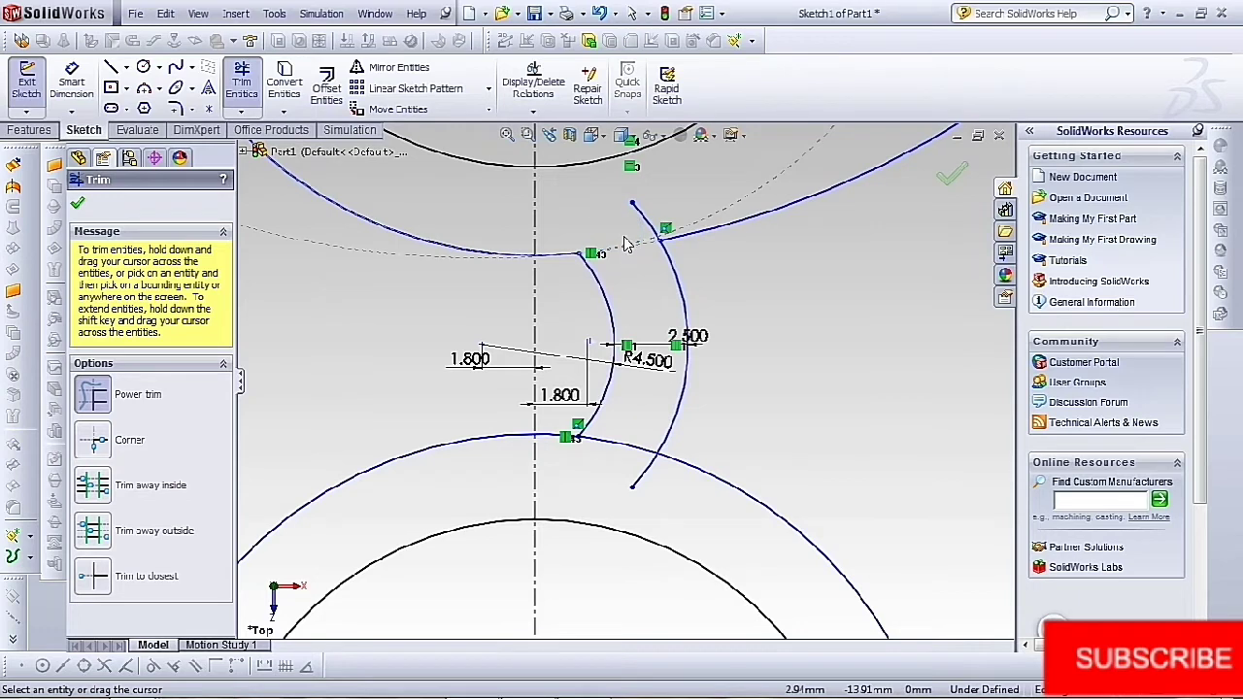
pyautogui.click(621, 231)
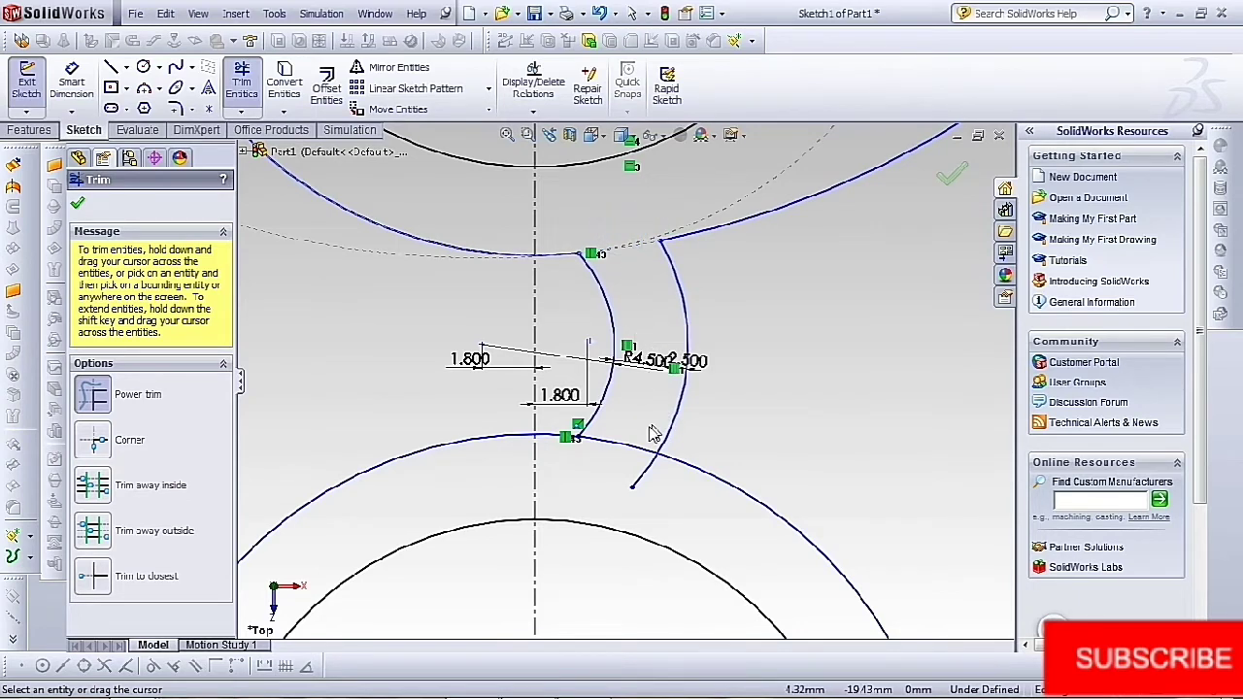
pyautogui.moveTo(632, 452)
pyautogui.mouseDown()
pyautogui.moveTo(626, 468)
pyautogui.moveTo(660, 492)
pyautogui.mouseUp()
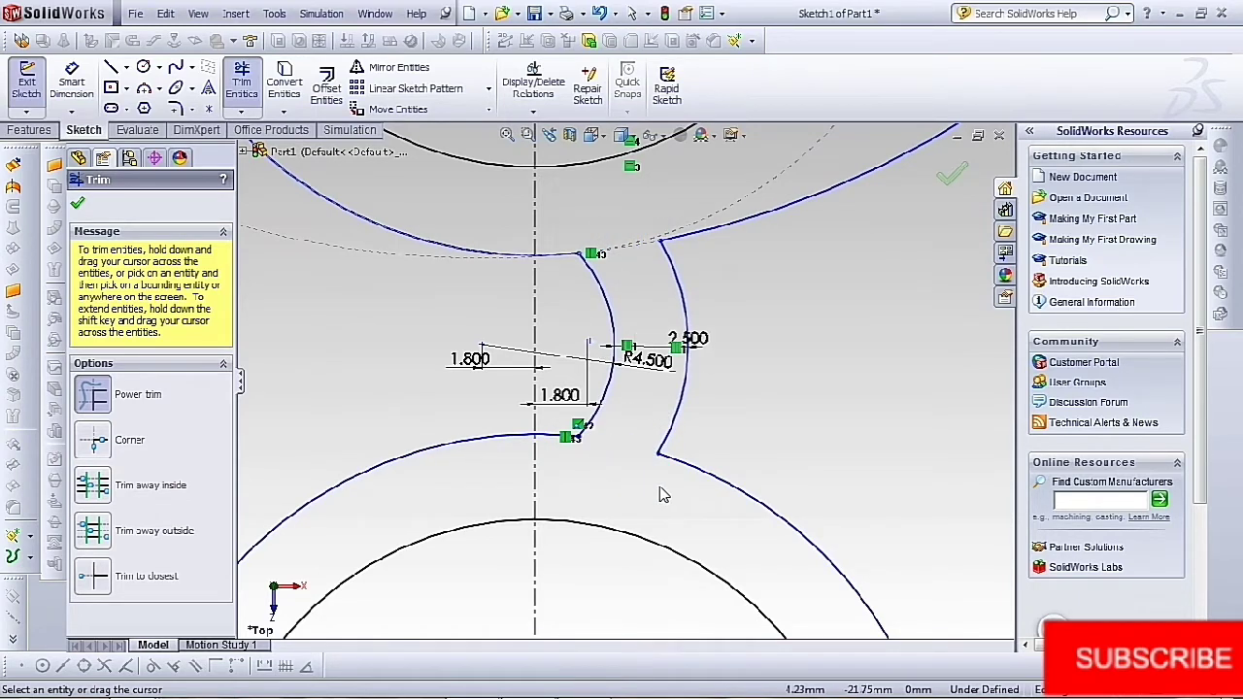
pyautogui.click(79, 205)
# Spread the radius, offset and two center-distance dimensions of the upper small connecting arcs apart, clear of the geometry
pyautogui.scroll(4, 794, 416)
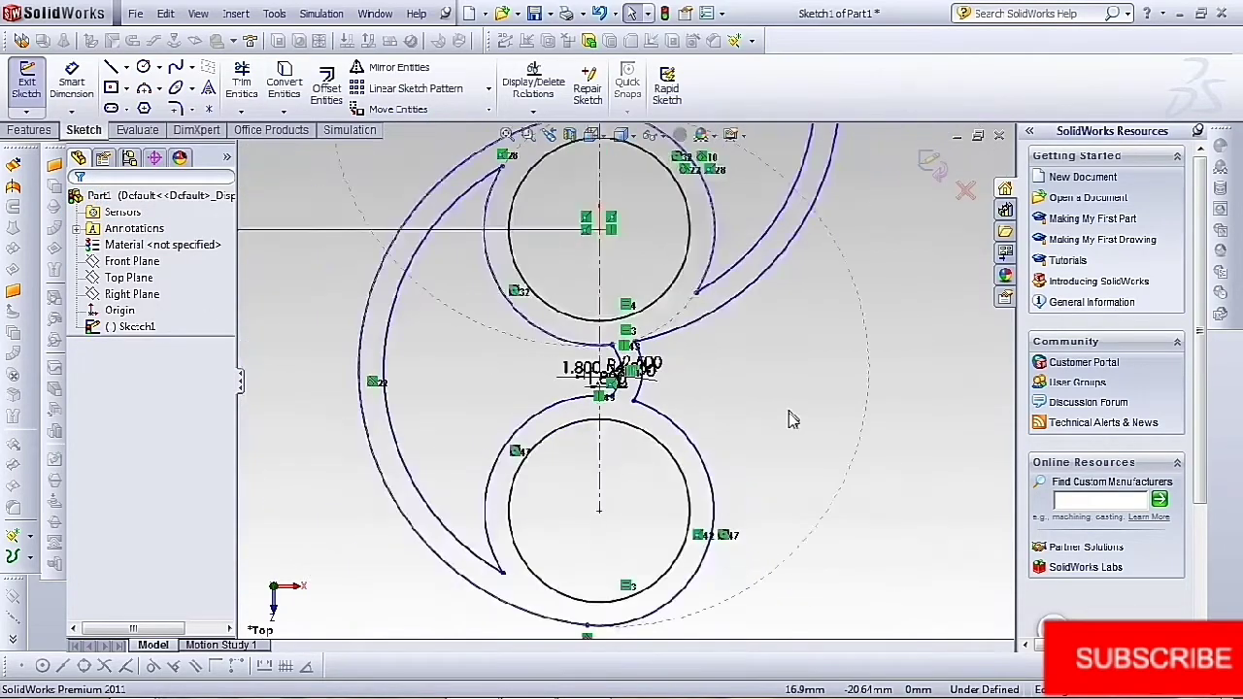
pyautogui.scroll(3, 792, 419)
pyautogui.scroll(2, 743, 250)
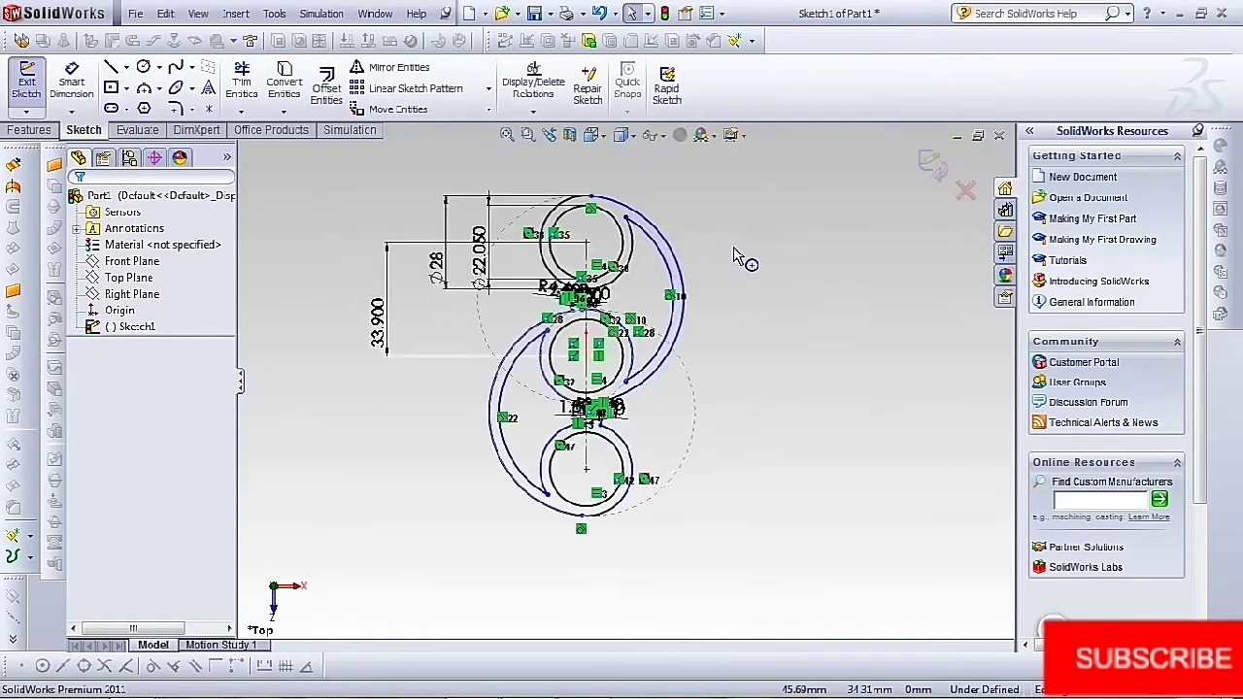
pyautogui.scroll(-1, 740, 263)
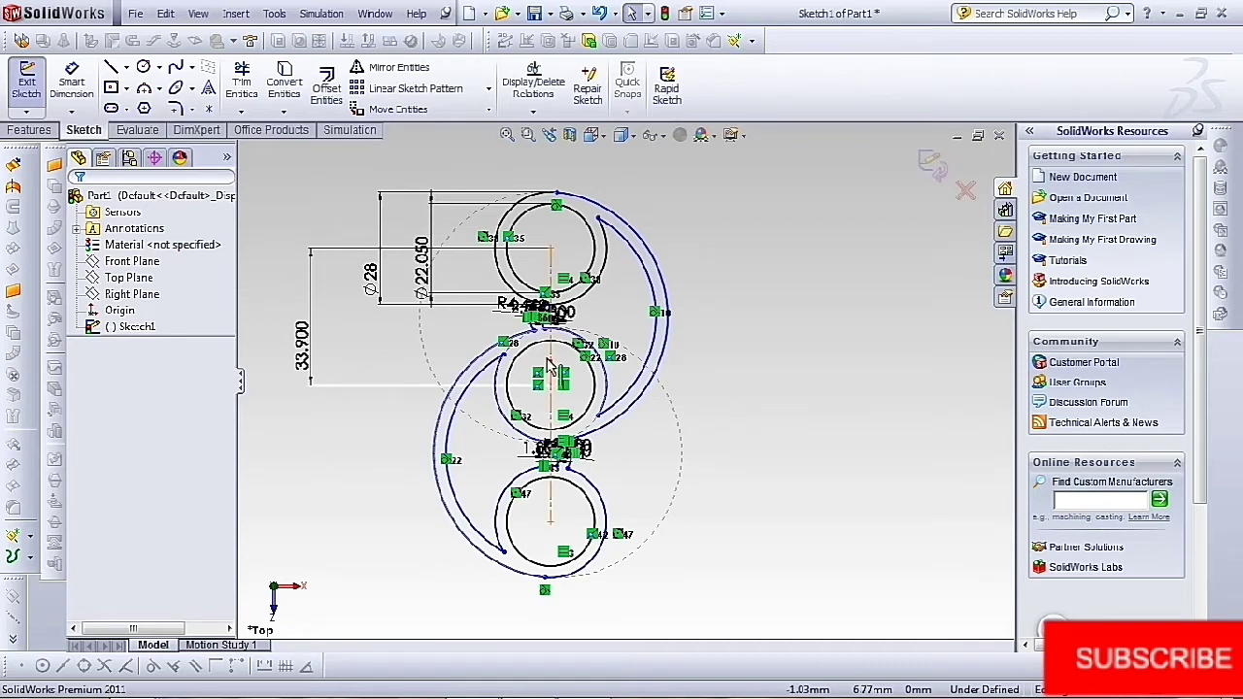
pyautogui.scroll(-3, 594, 355)
pyautogui.scroll(-3, 594, 356)
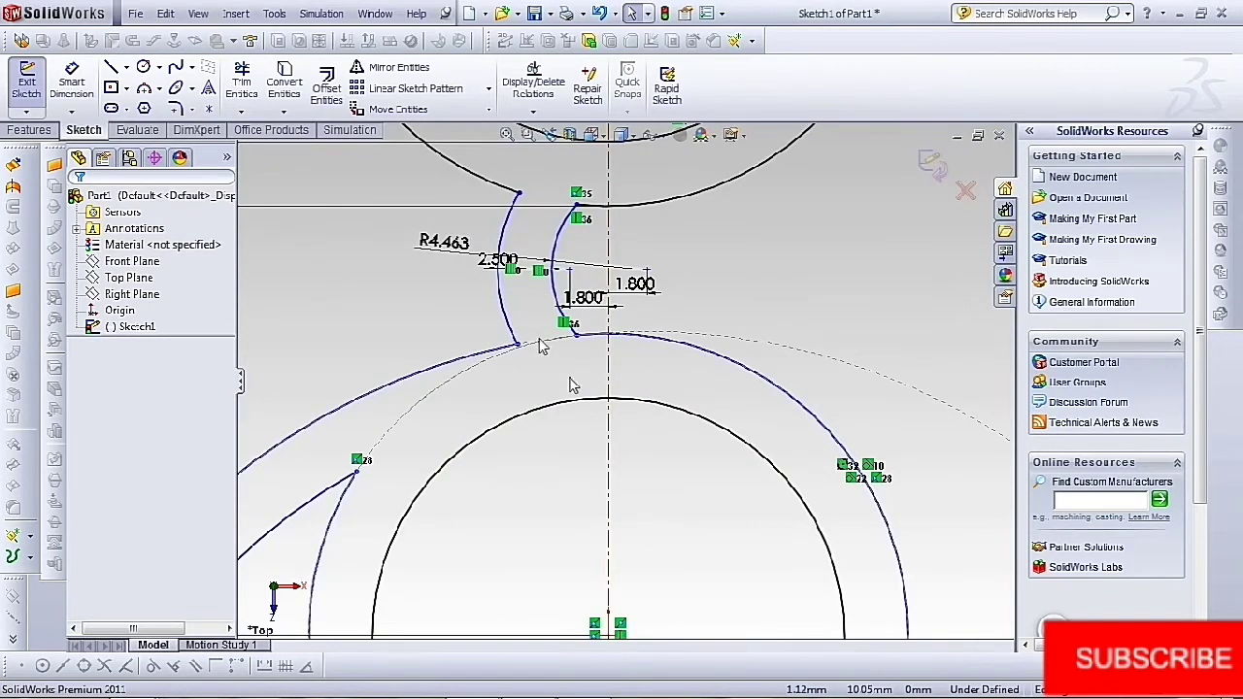
pyautogui.moveTo(450, 246); pyautogui.dragTo(350, 248)
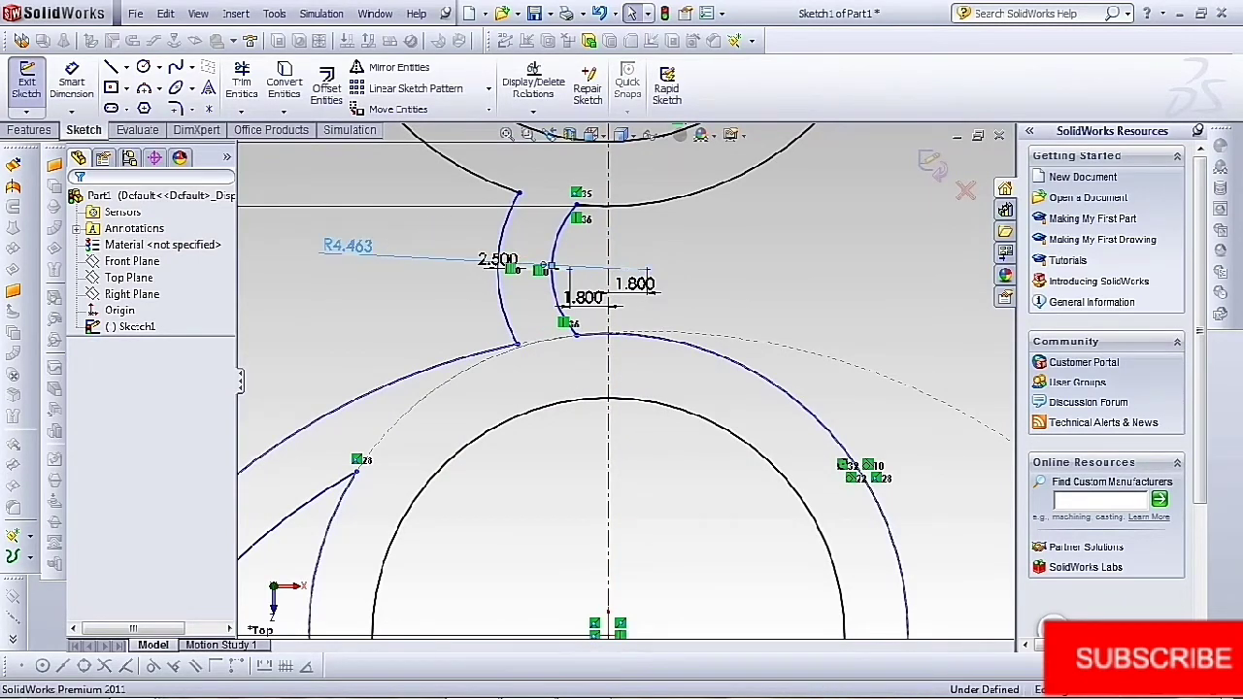
pyautogui.moveTo(648, 293); pyautogui.dragTo(823, 270)
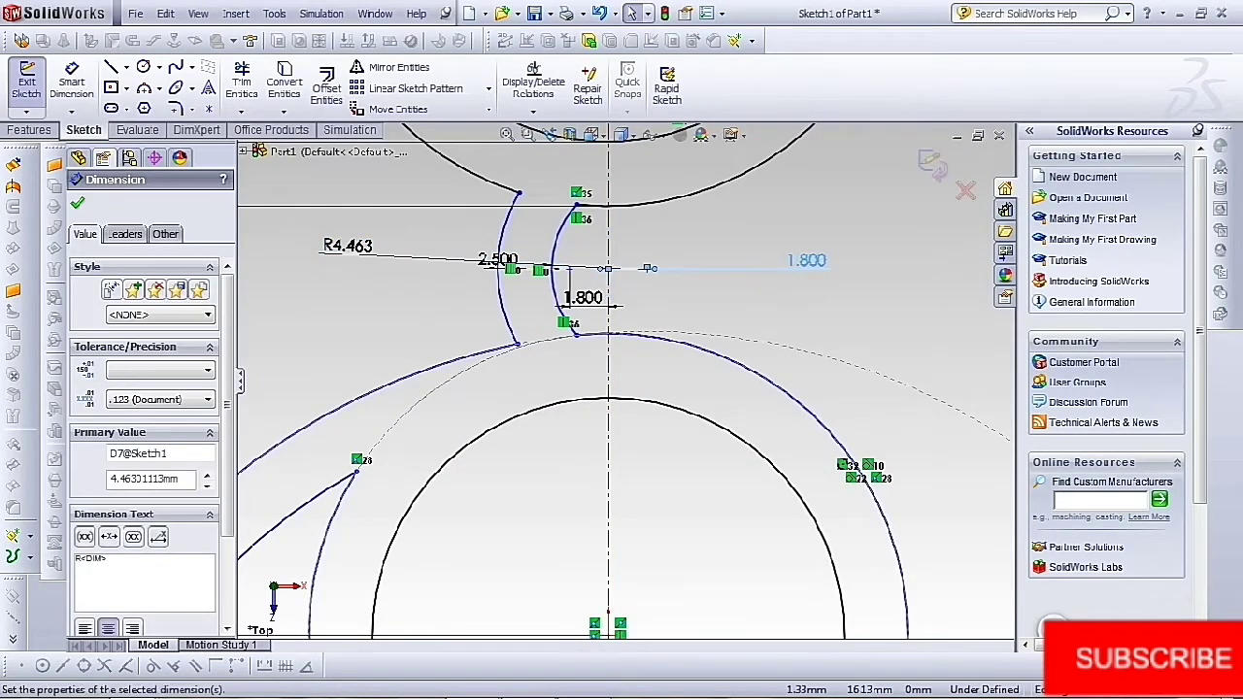
pyautogui.moveTo(596, 309); pyautogui.dragTo(686, 309)
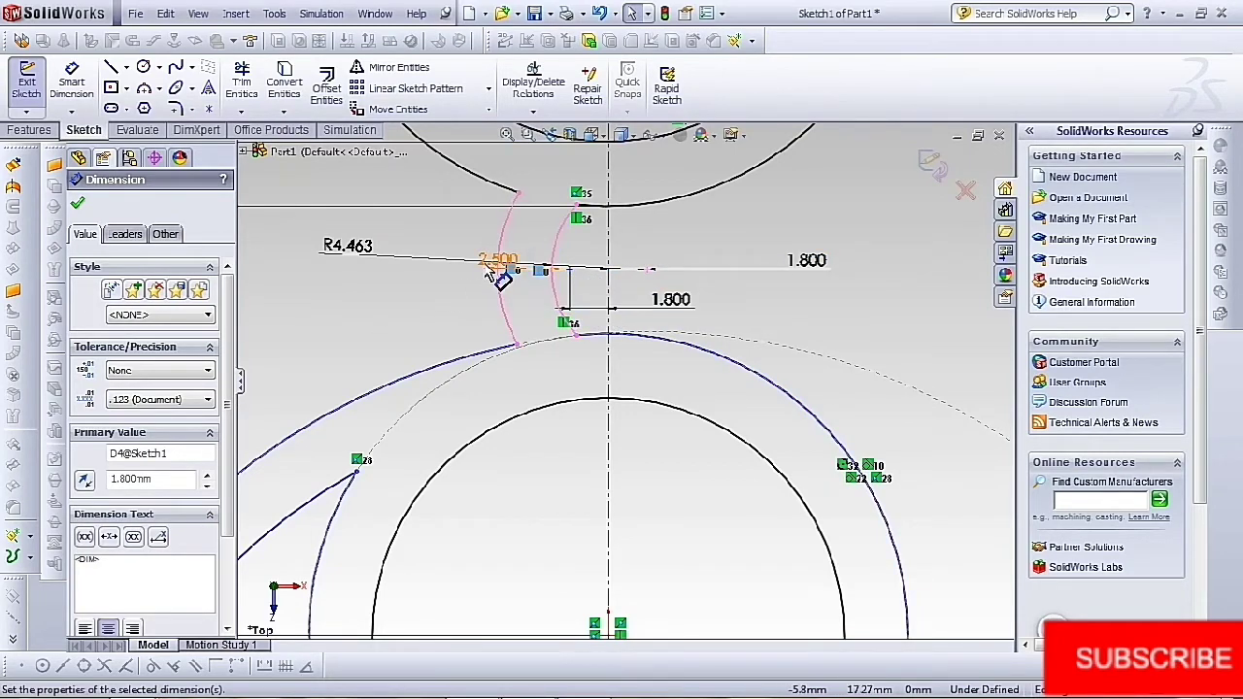
pyautogui.moveTo(498, 262); pyautogui.dragTo(308, 307)
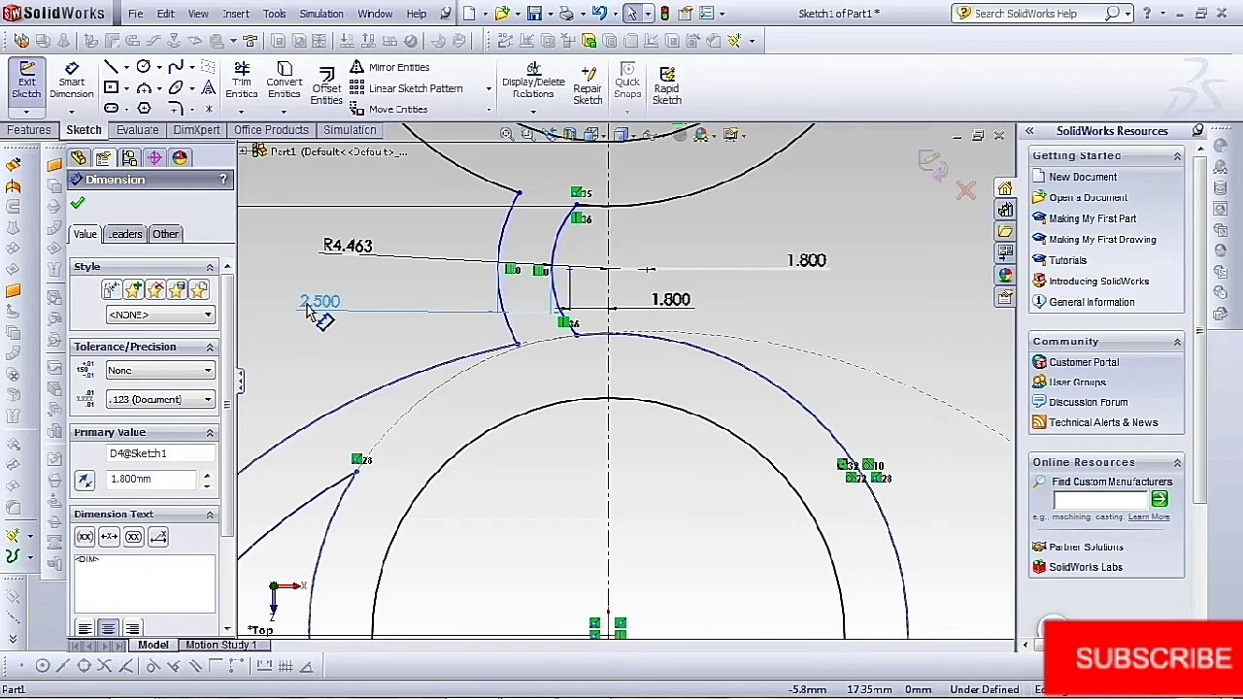
pyautogui.click(76, 203)
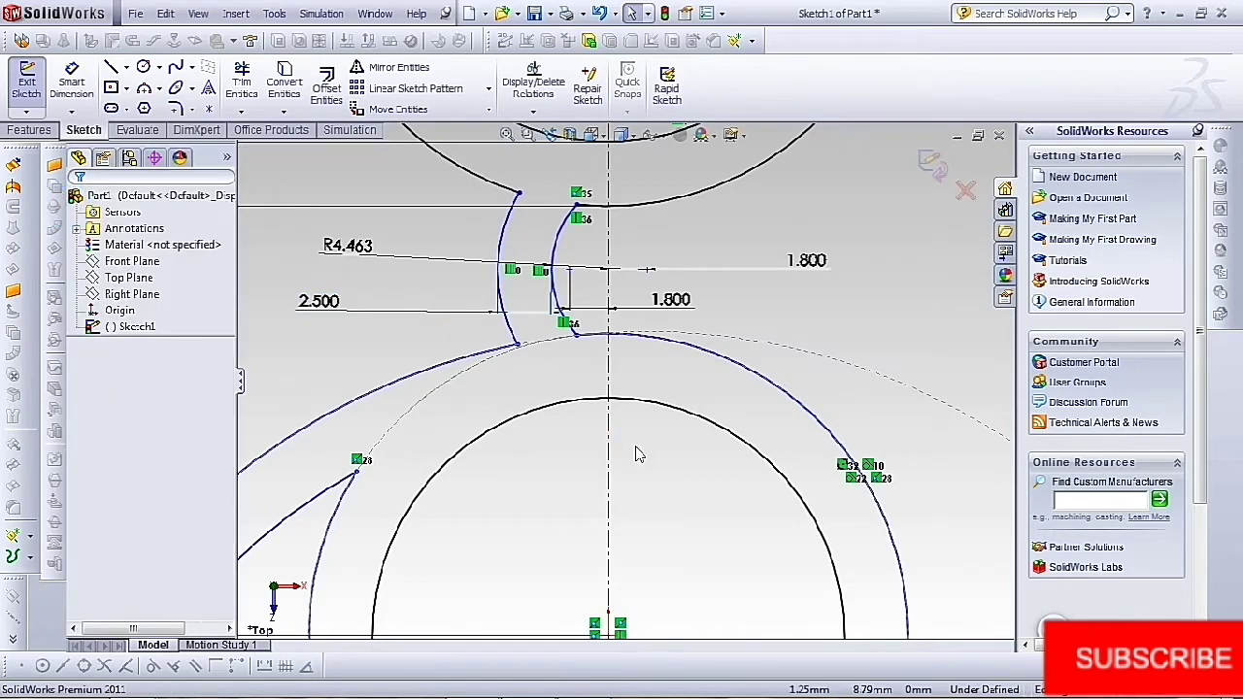
# Try to fully define all entities in the sketch with automatic relations and baseline dimensions from the origin
pyautogui.scroll(5, 635, 453)
pyautogui.scroll(4, 647, 525)
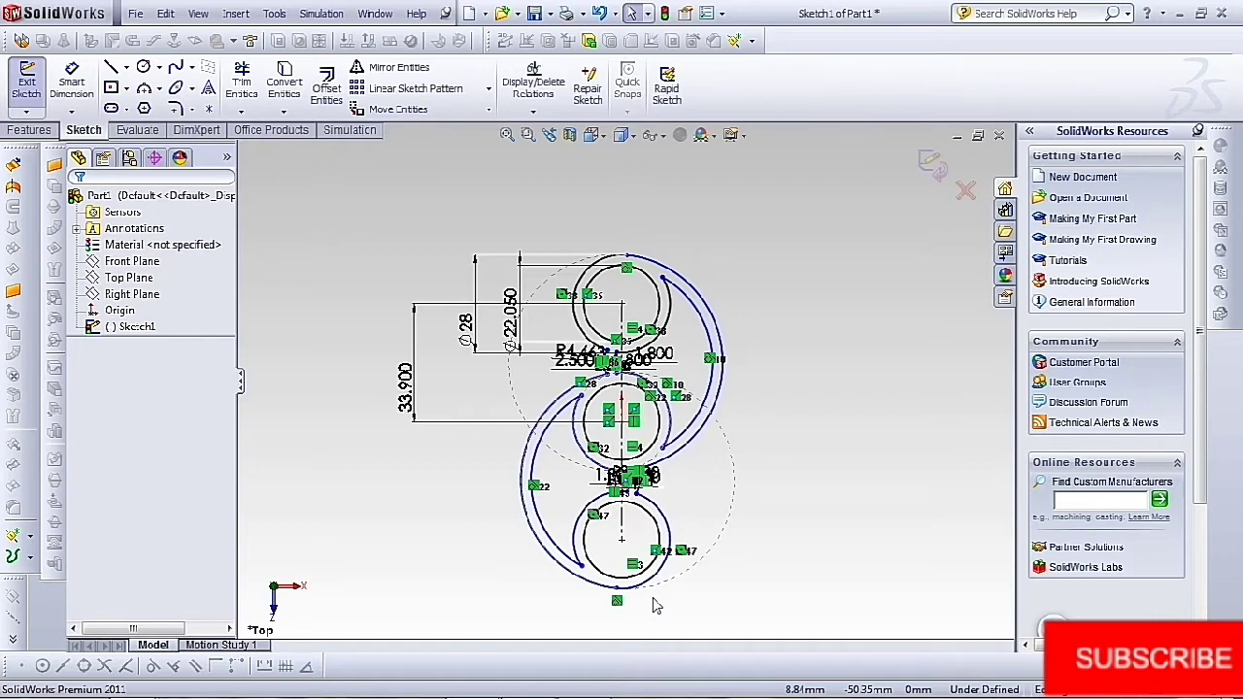
pyautogui.click(533, 110)
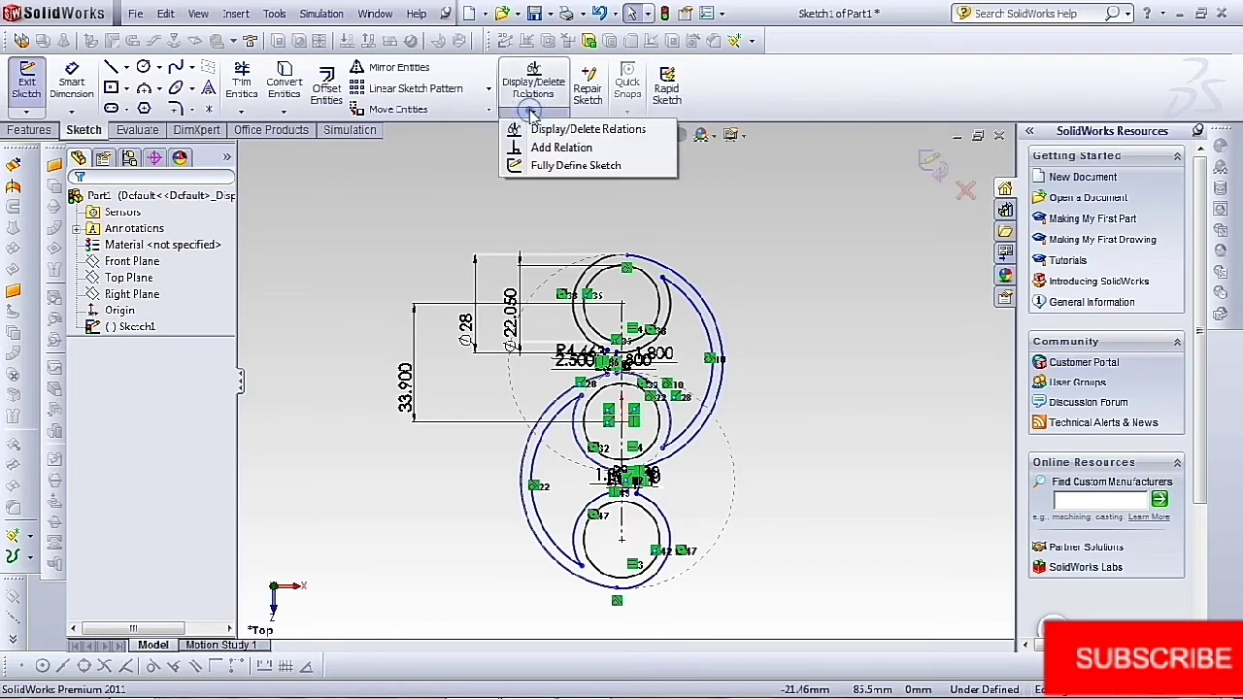
pyautogui.click(575, 165)
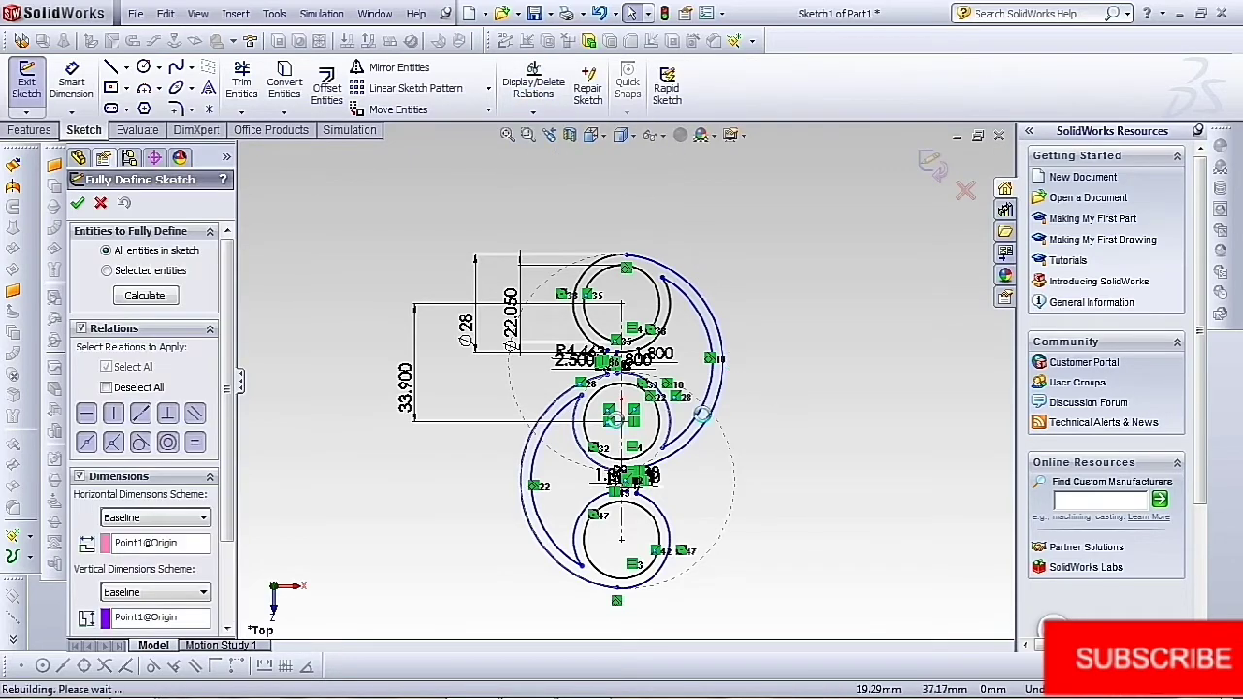
pyautogui.click(144, 295)
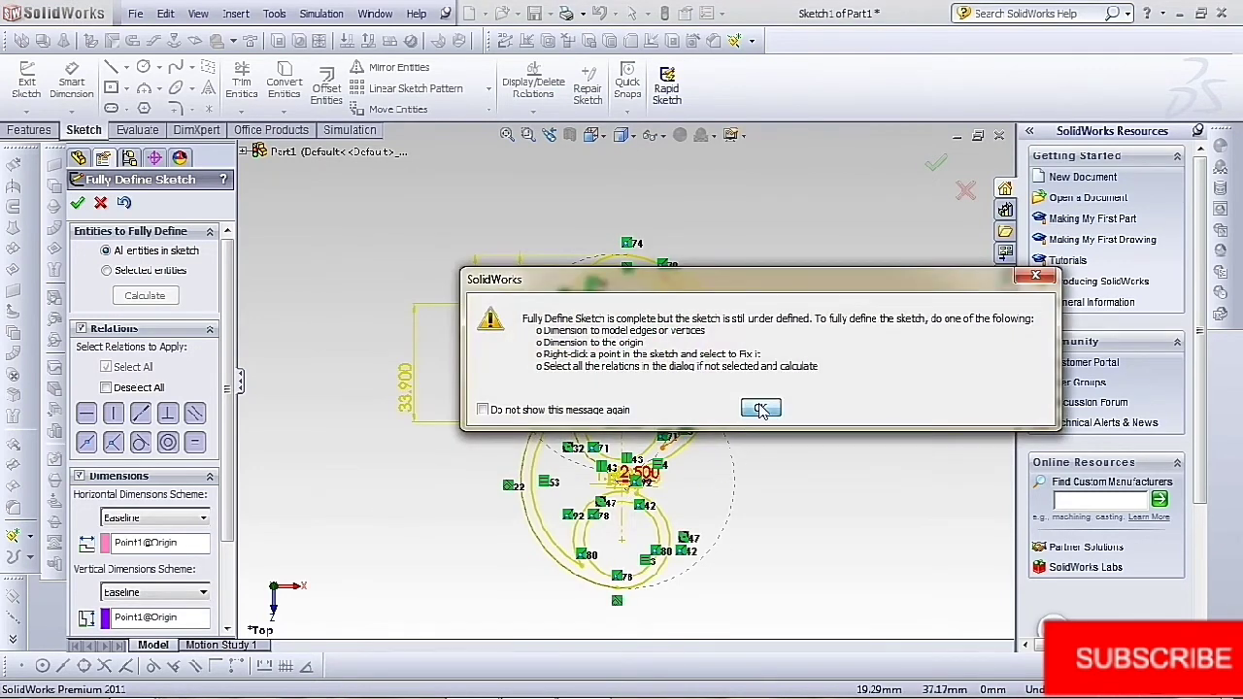
pyautogui.click(758, 408)
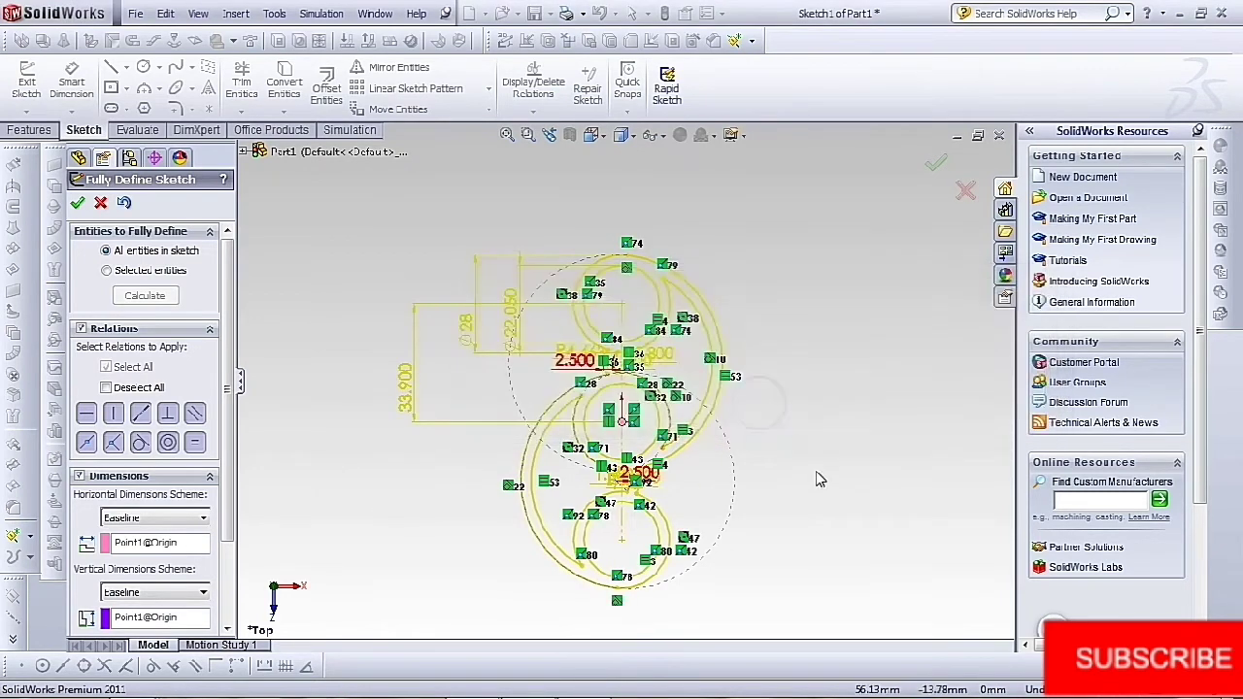
pyautogui.click(101, 202)
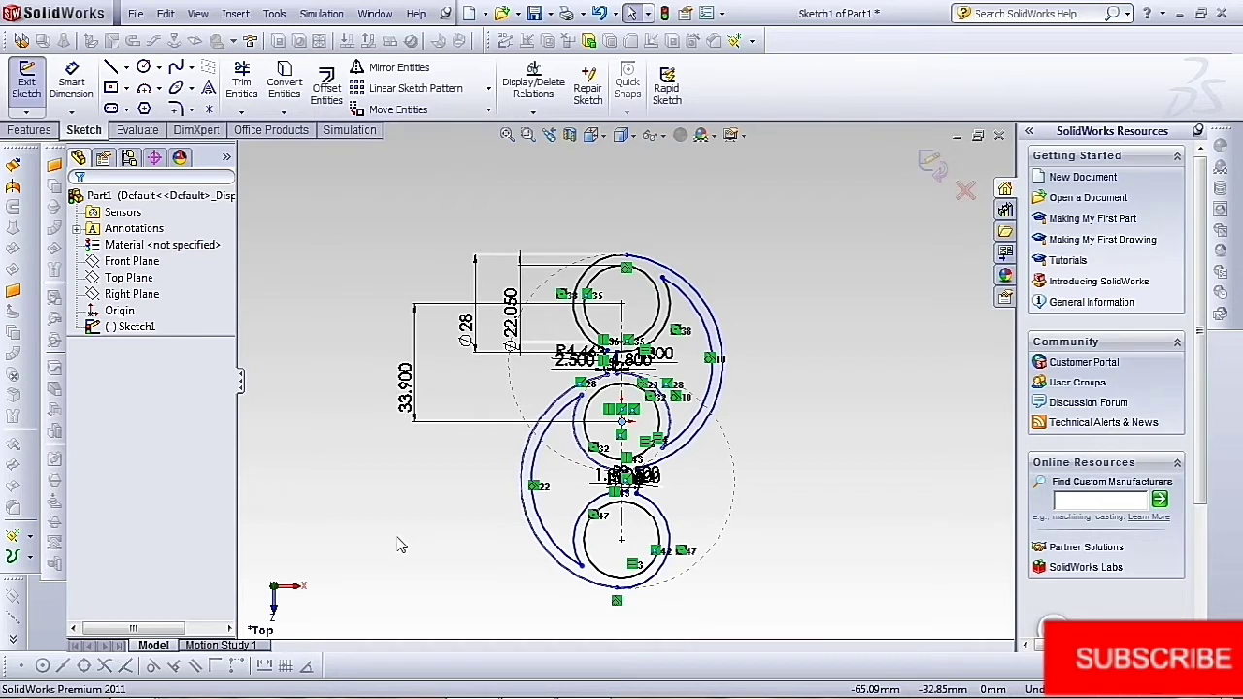
# Extrude the sketch into a boss 7 mm thick with the Mid Plane end condition
pyautogui.click(29, 130)
pyautogui.click(37, 97)
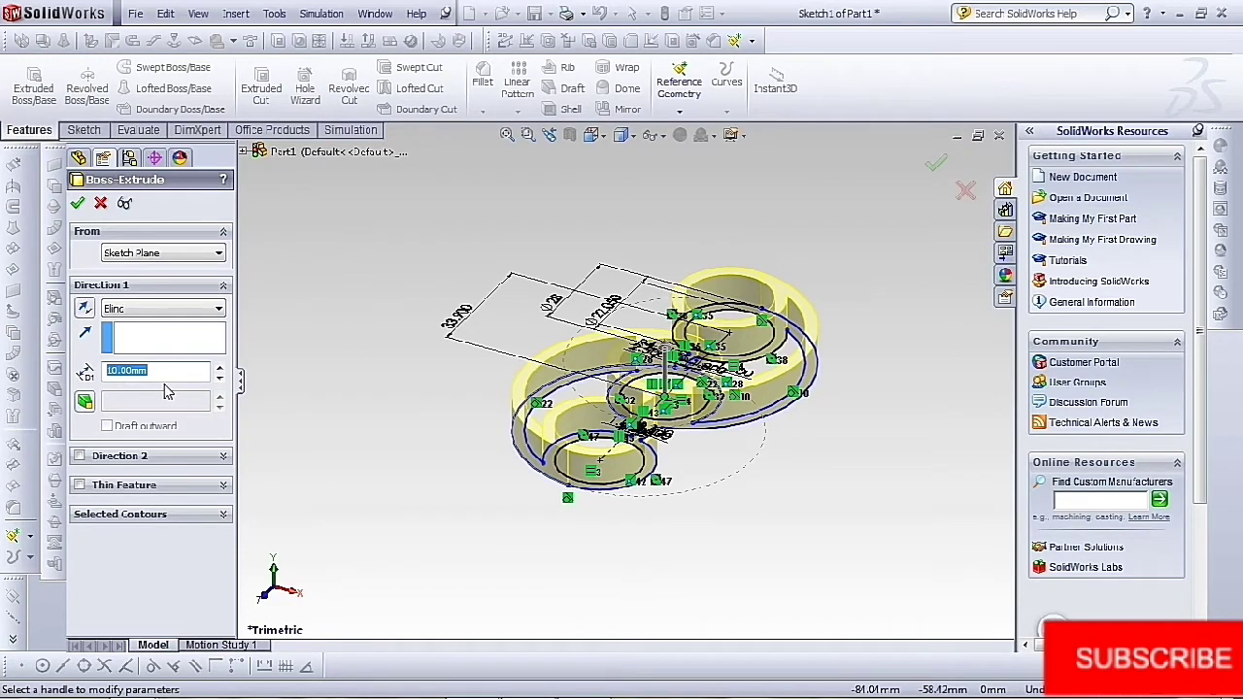
pyautogui.write('7')
pyautogui.press('Return')
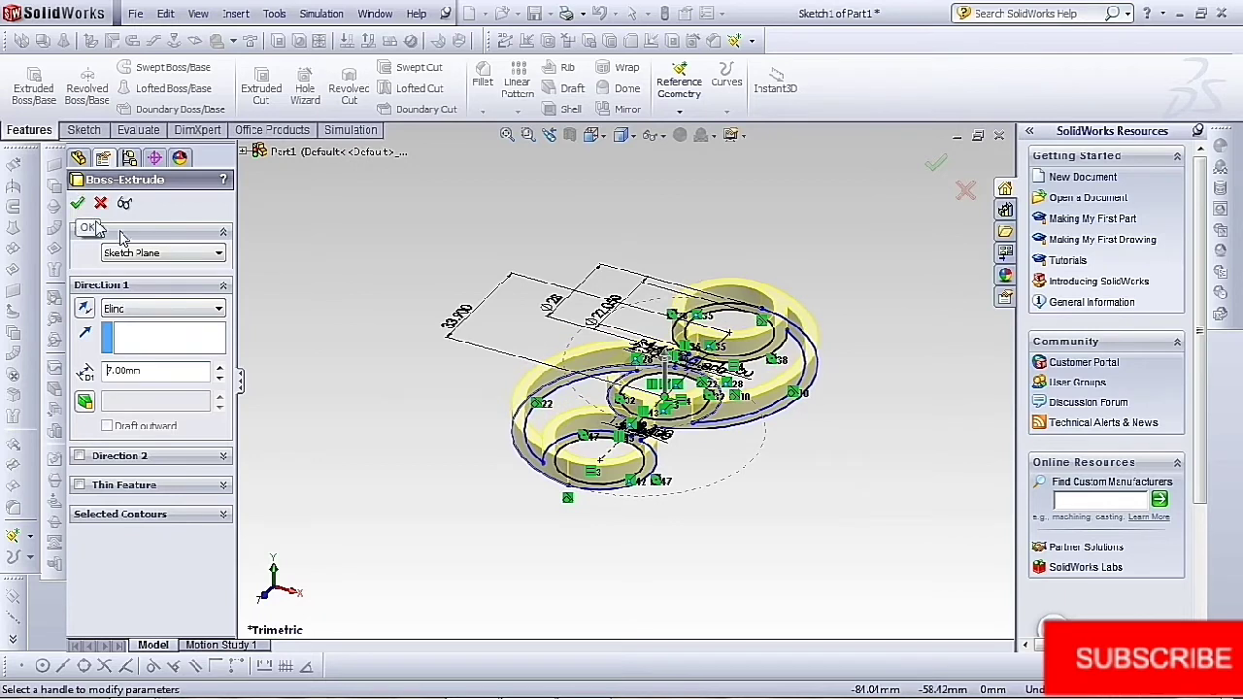
pyautogui.click(170, 319)
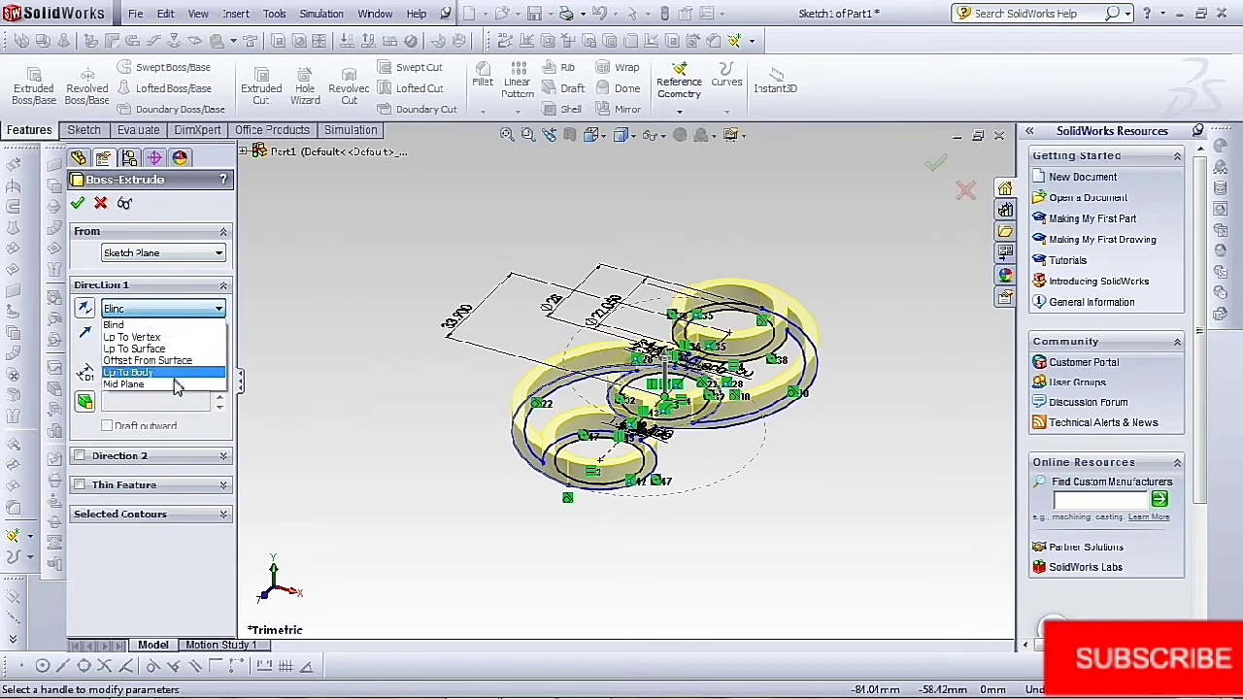
pyautogui.click(173, 380)
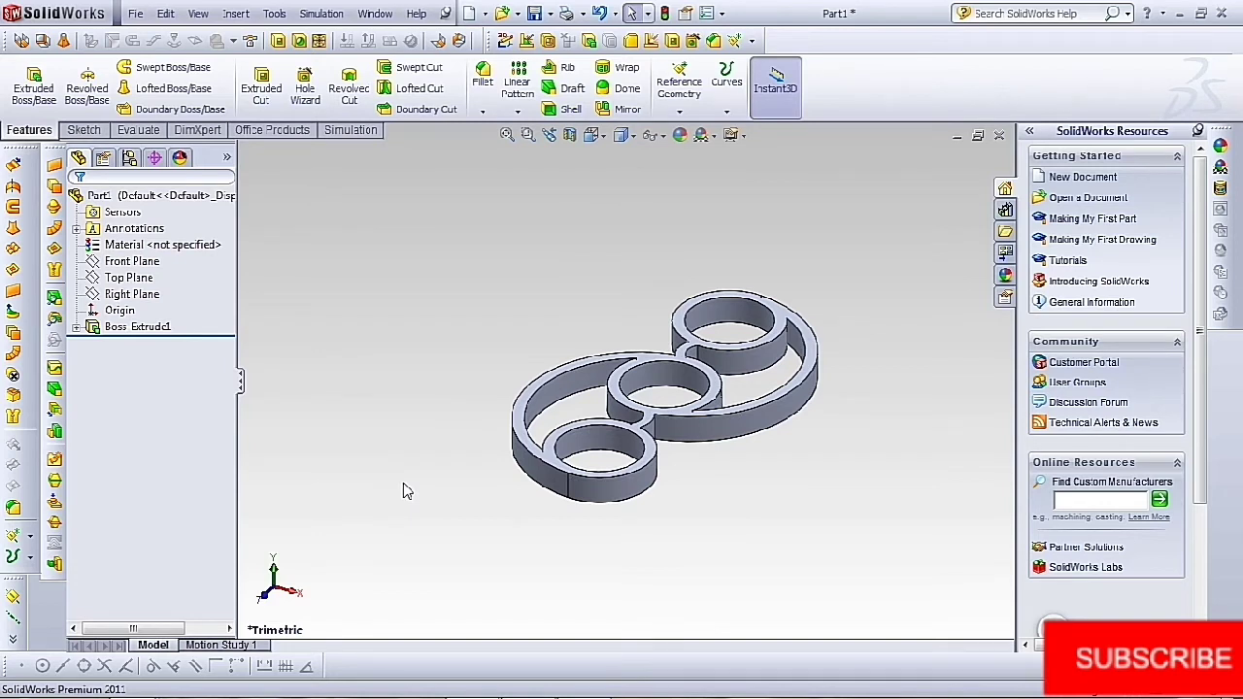
# Set up a constant radius fillet of 0.5 mm and clear the middle ring's inner edge from its selection
pyautogui.moveTo(426, 452); pyautogui.dragTo(897, 422, button='middle')
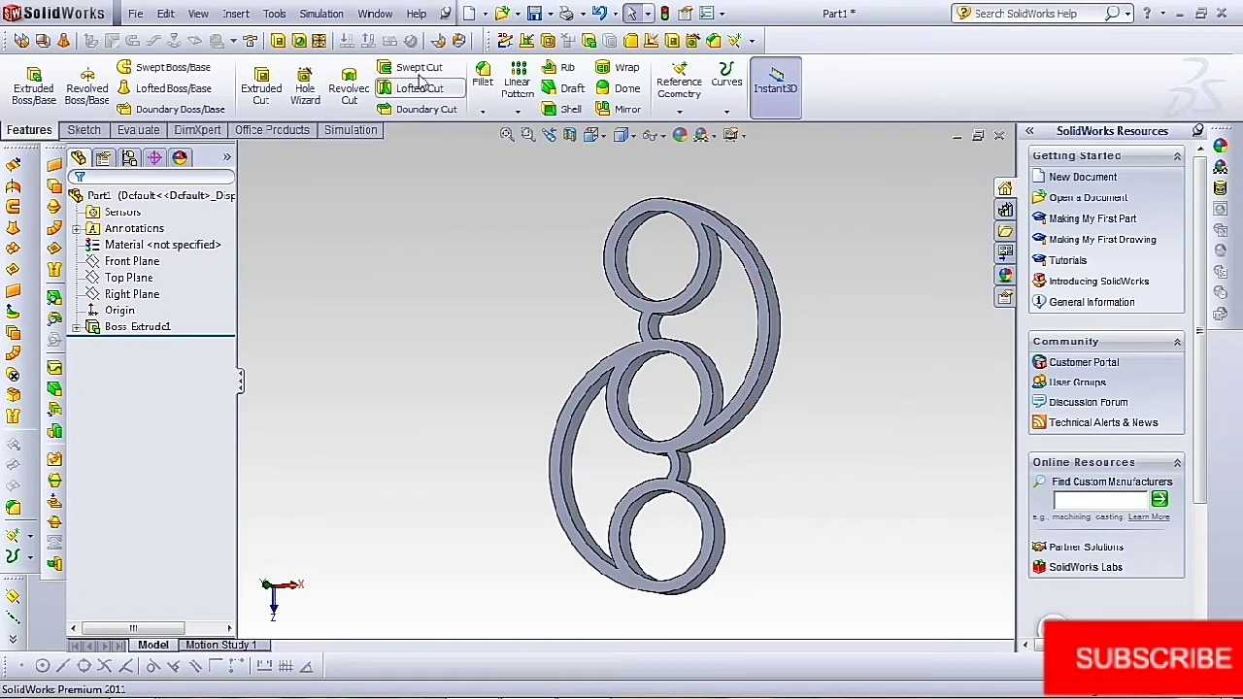
pyautogui.click(485, 89)
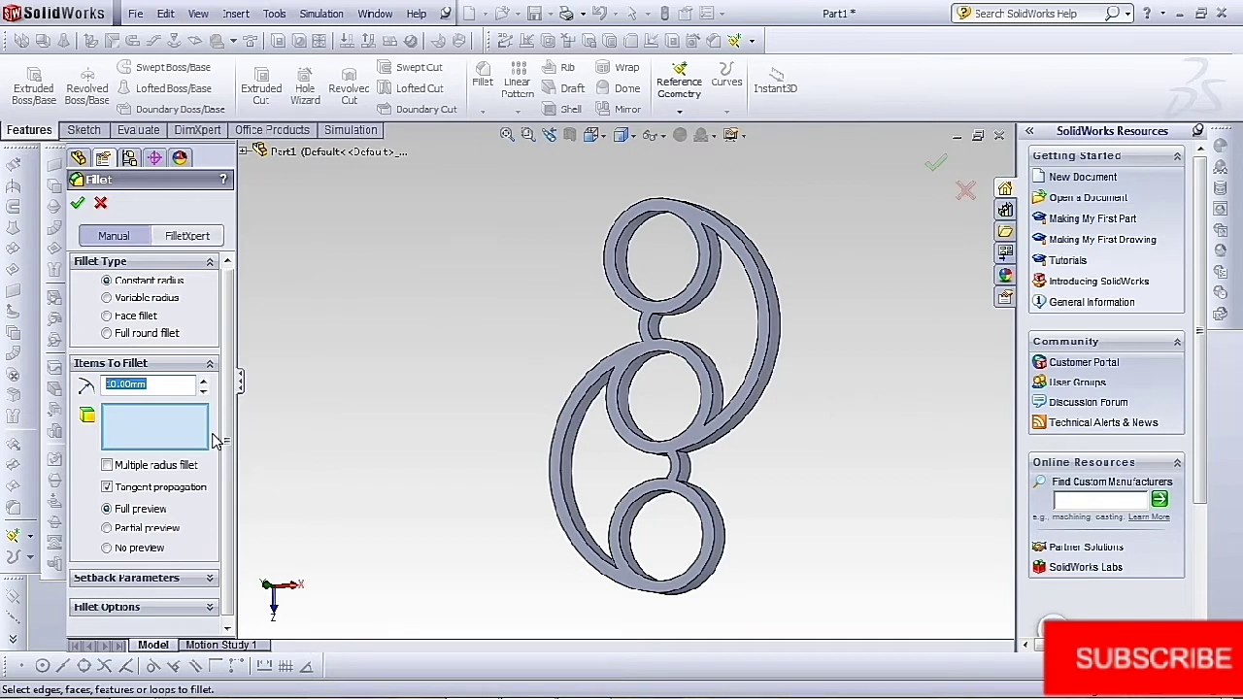
pyautogui.write('.5')
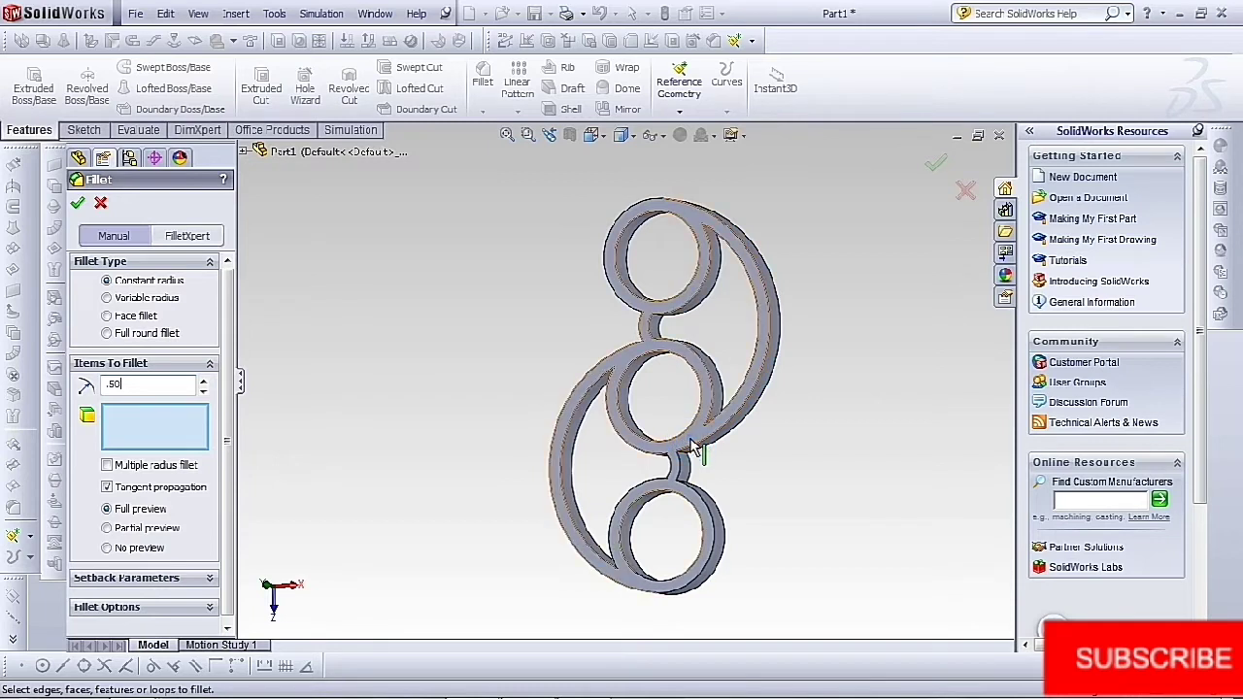
pyautogui.click(690, 439)
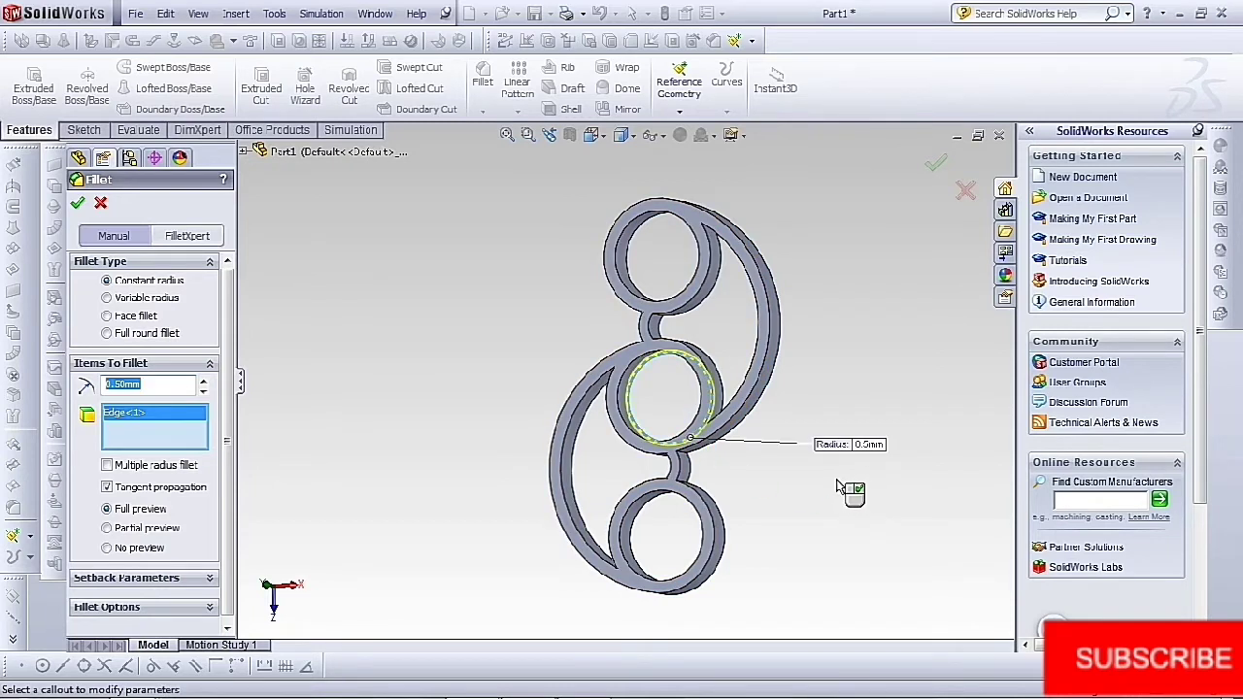
pyautogui.rightClick(165, 412)
pyautogui.click(204, 437)
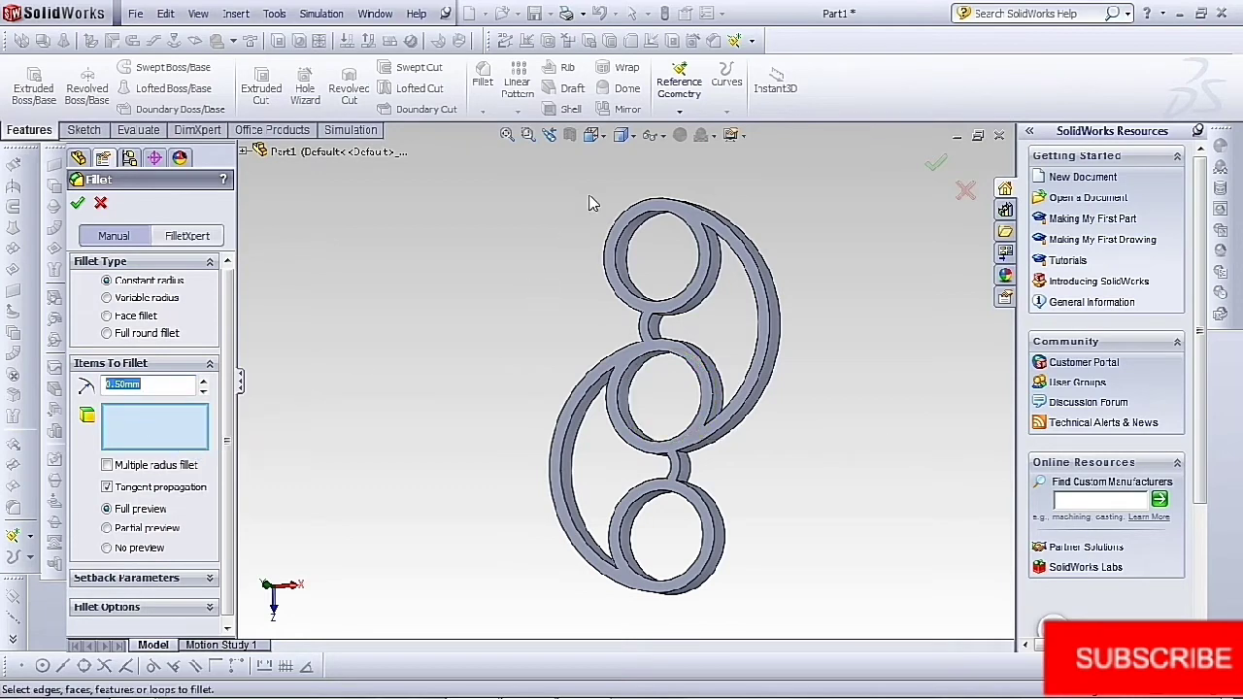
pyautogui.click(593, 134)
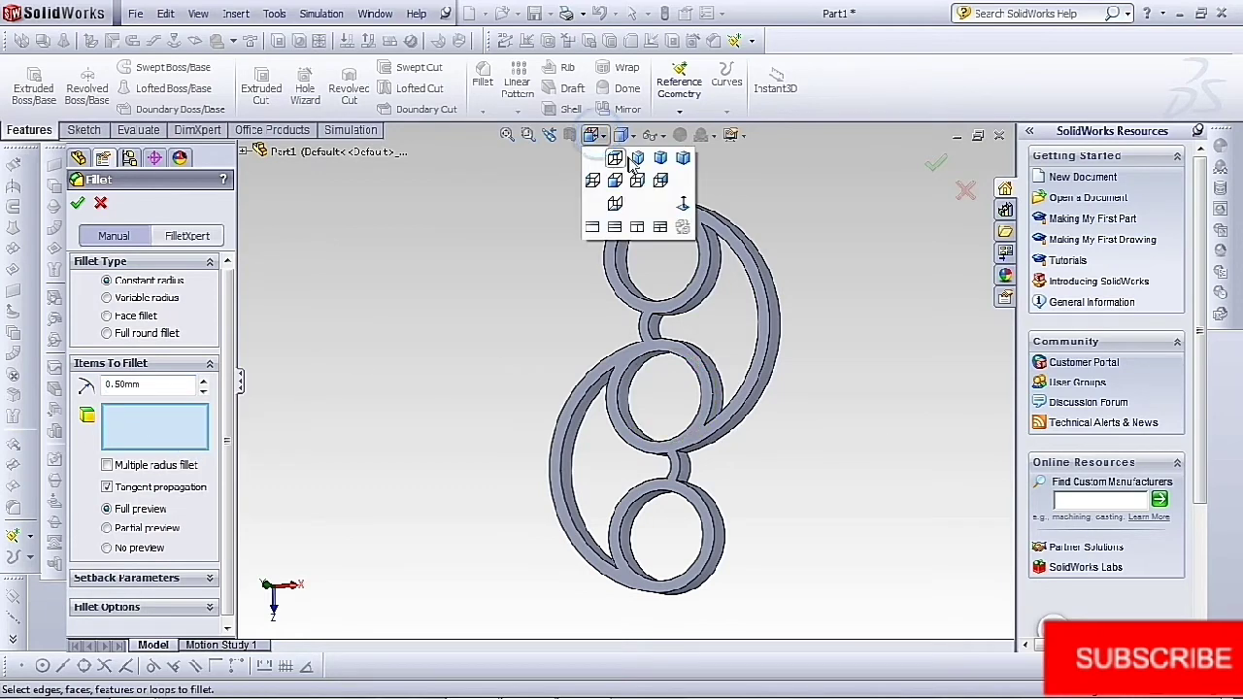
pyautogui.click(685, 204)
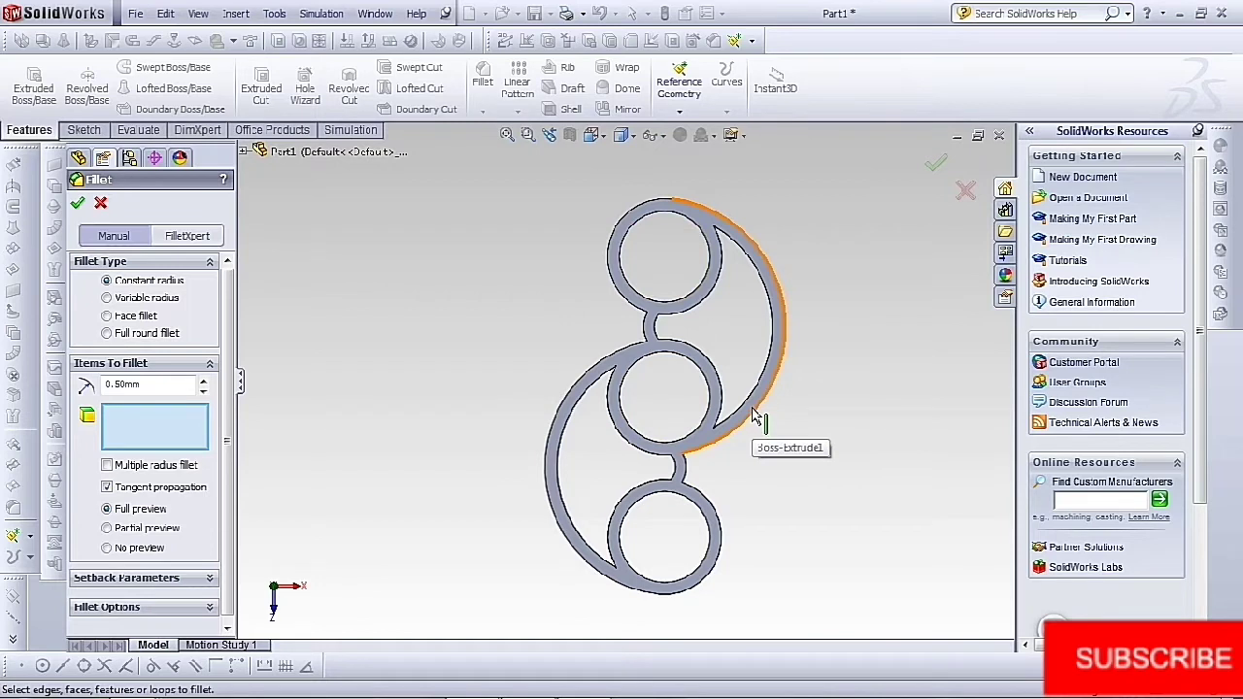